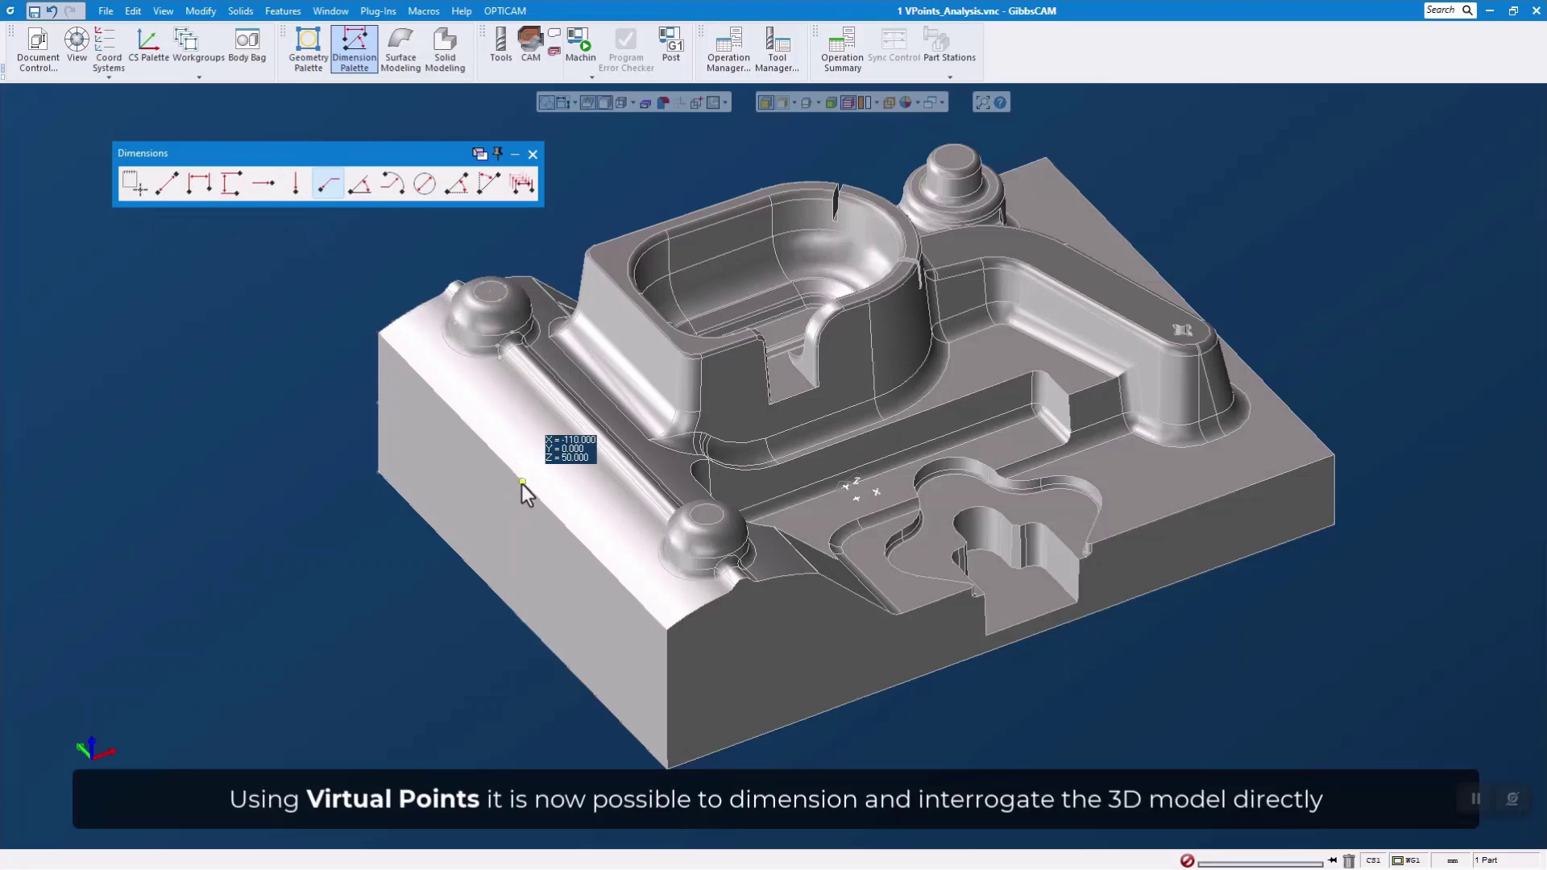
# Measure the point-to-point distance along the block's lower side edge and between the centres of the two knob tops beside it
pyautogui.click(170, 187)
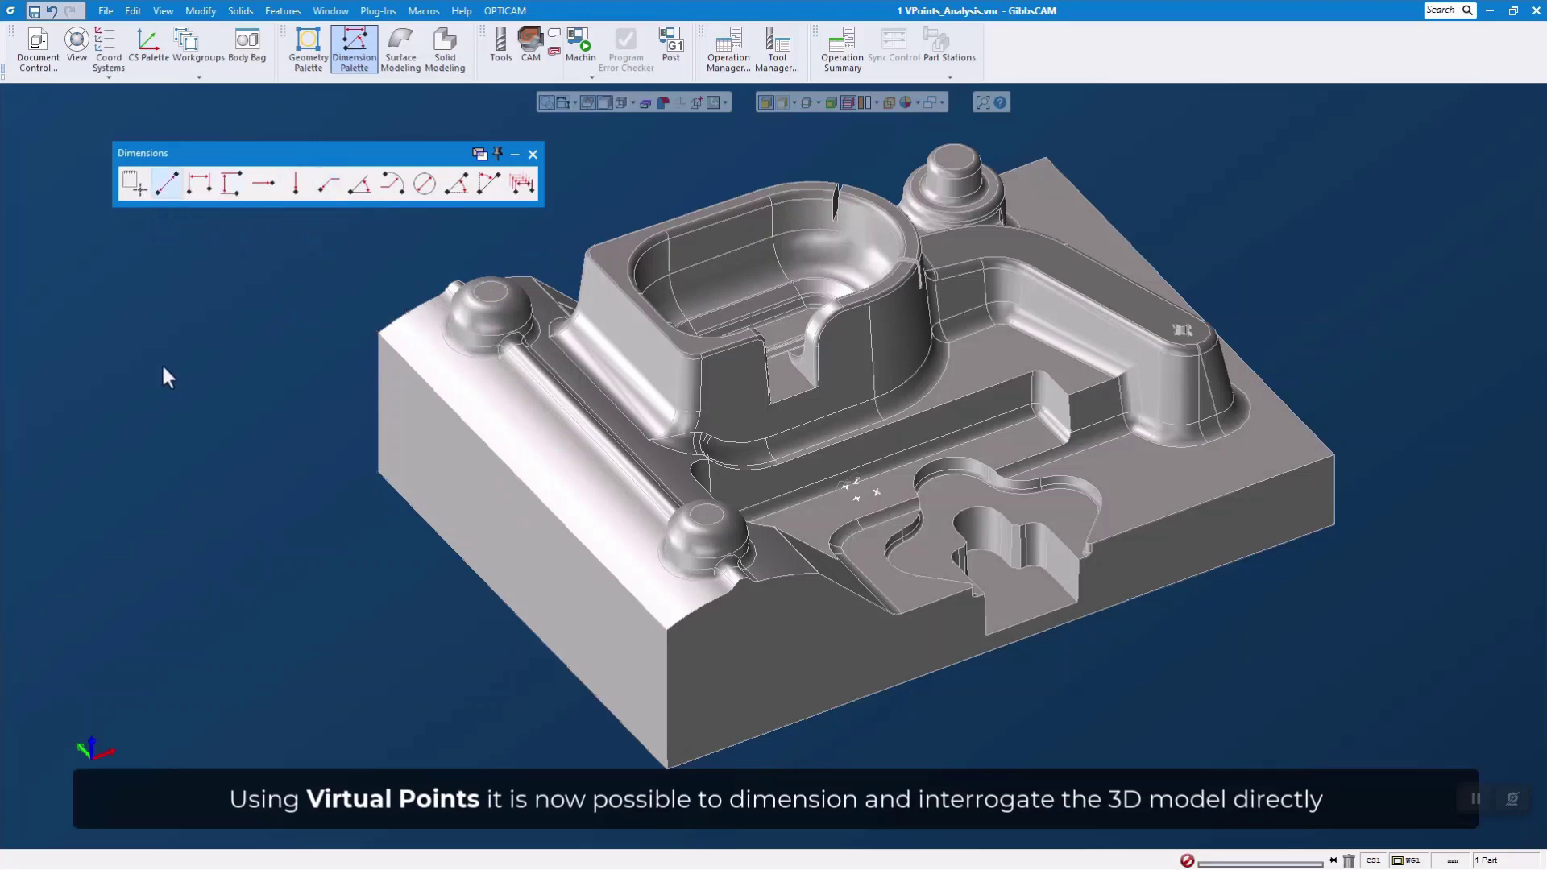
pyautogui.click(380, 475)
pyautogui.click(667, 770)
pyautogui.press('Escape')
pyautogui.click(490, 291)
pyautogui.click(707, 520)
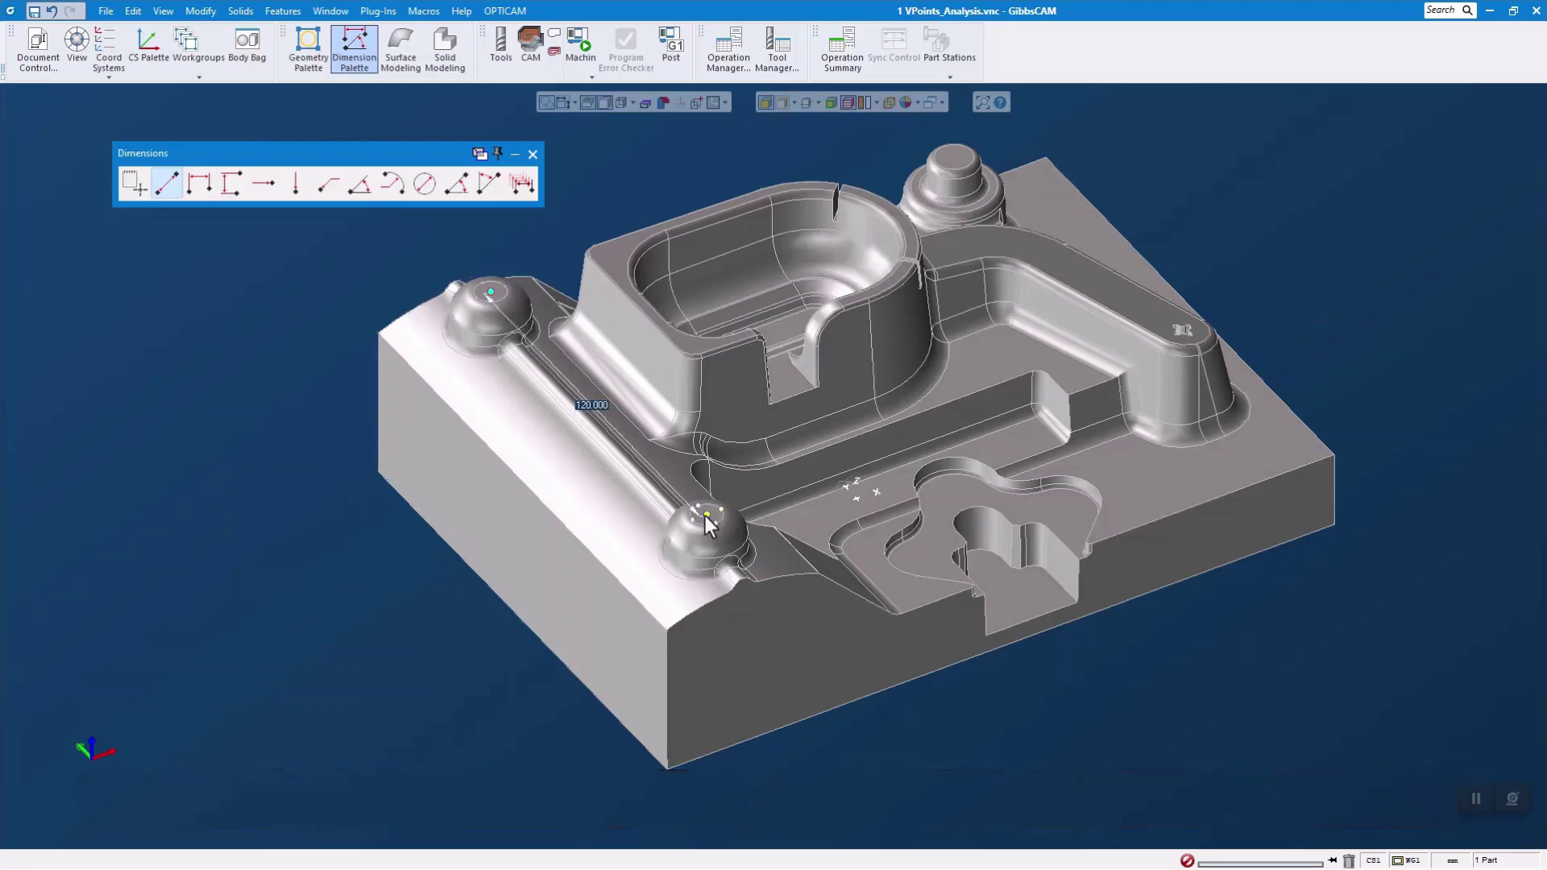
pyautogui.click(533, 154)
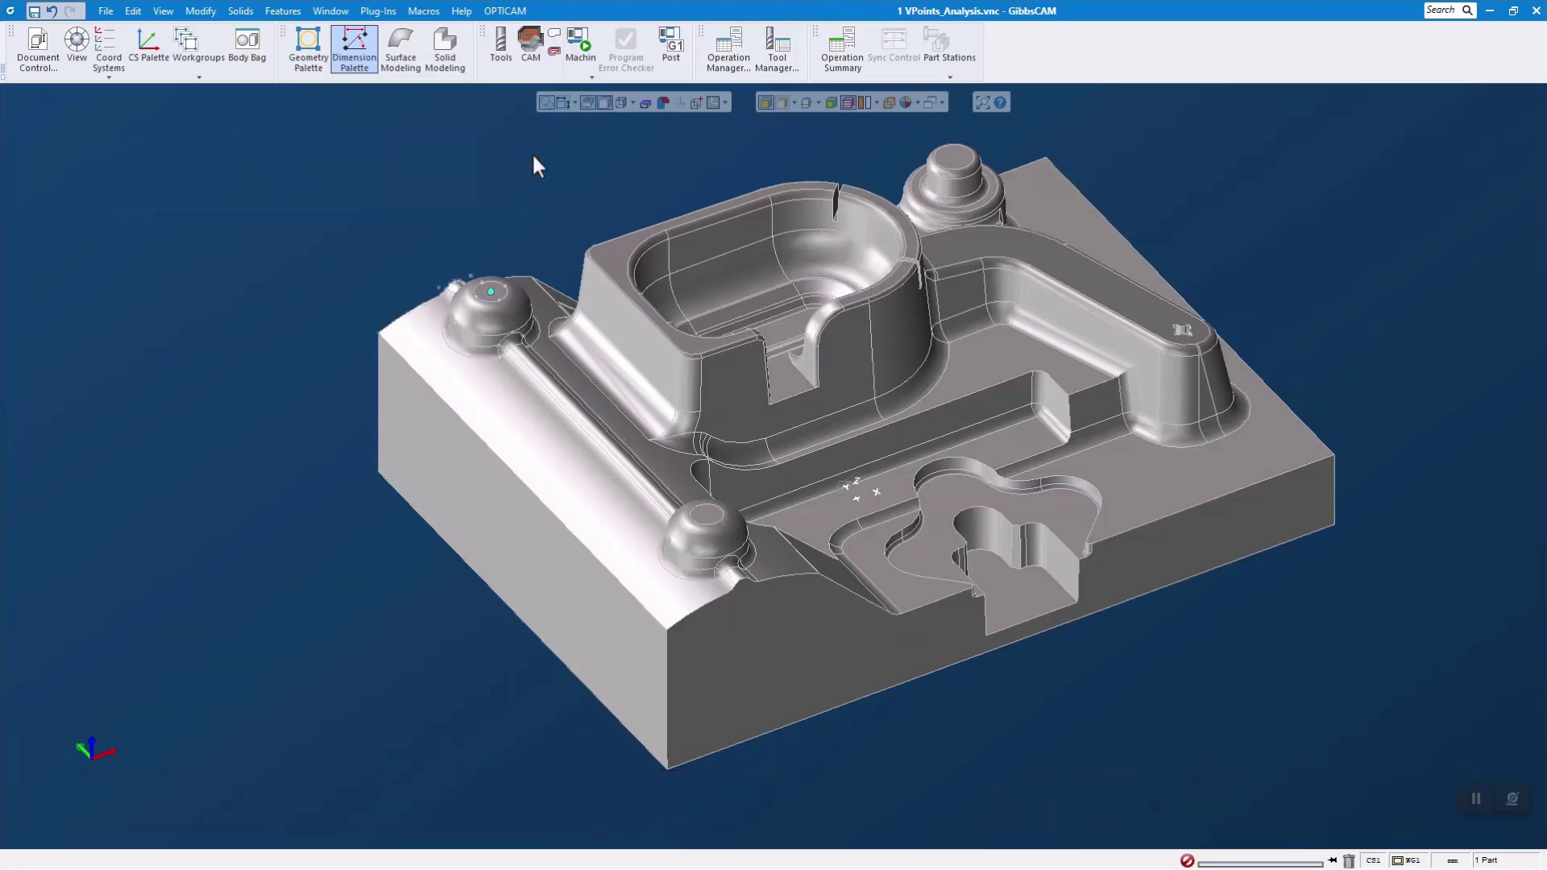
# Create a line through the virtual centre points of the two knob tops along the curved side
pyautogui.click(309, 47)
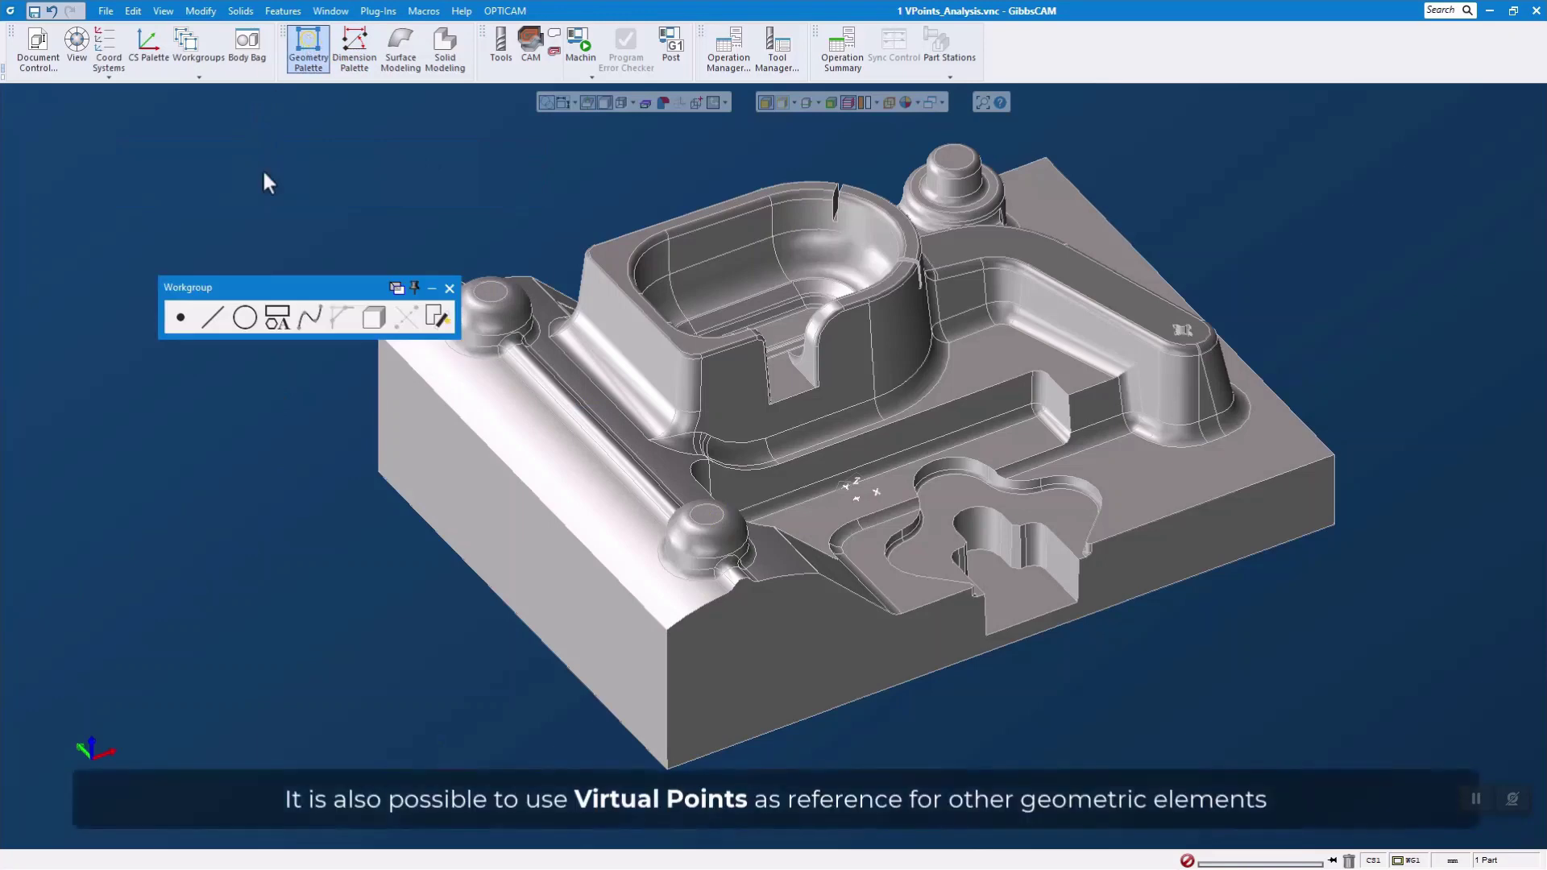
pyautogui.moveTo(263, 285); pyautogui.dragTo(249, 154)
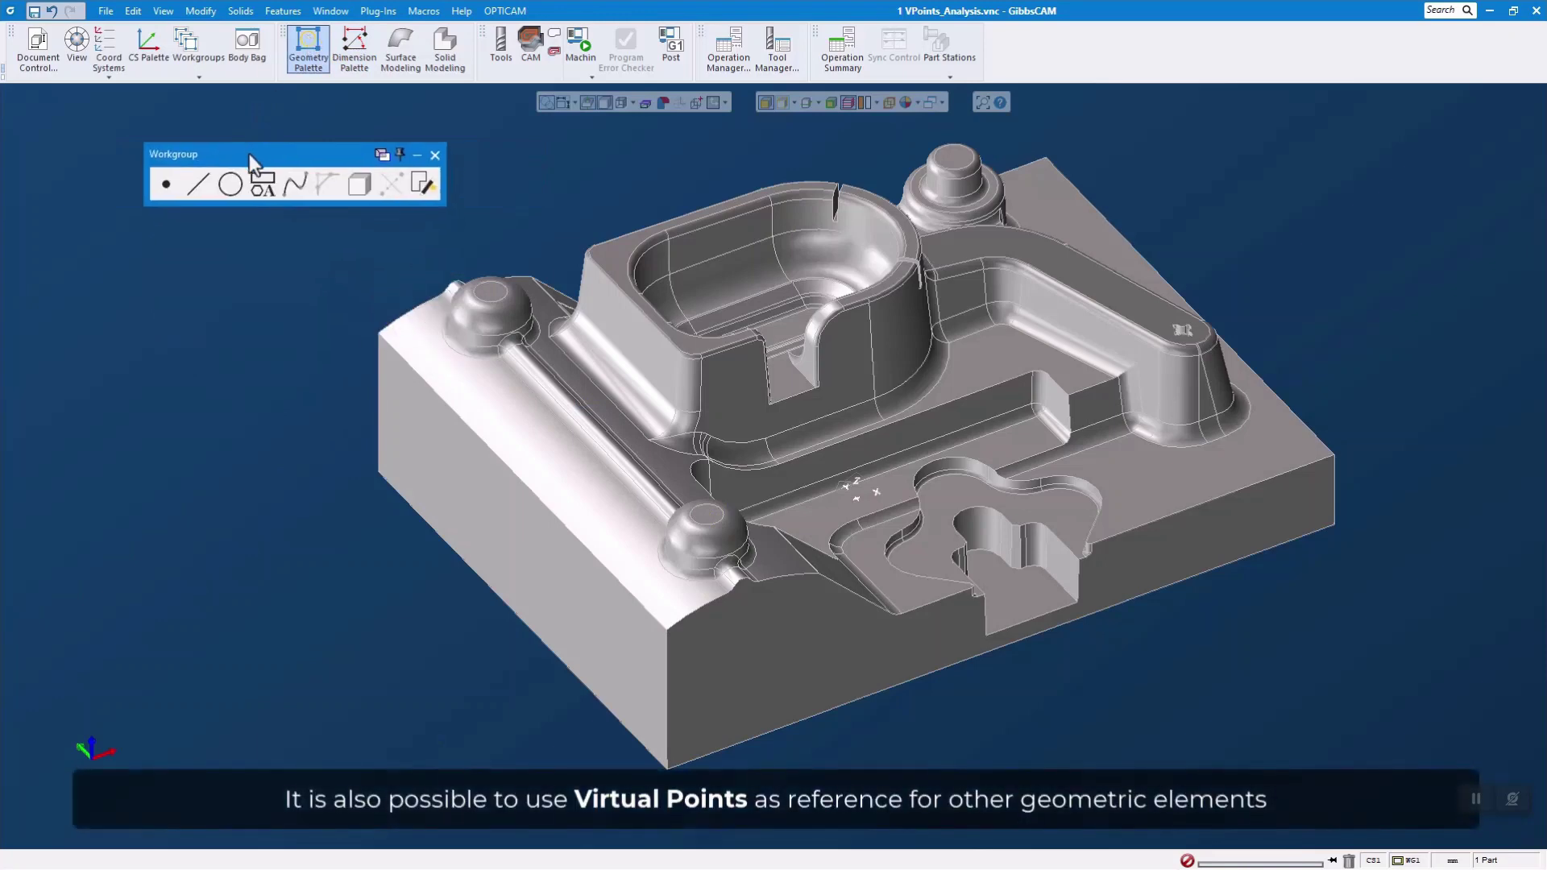
pyautogui.click(199, 184)
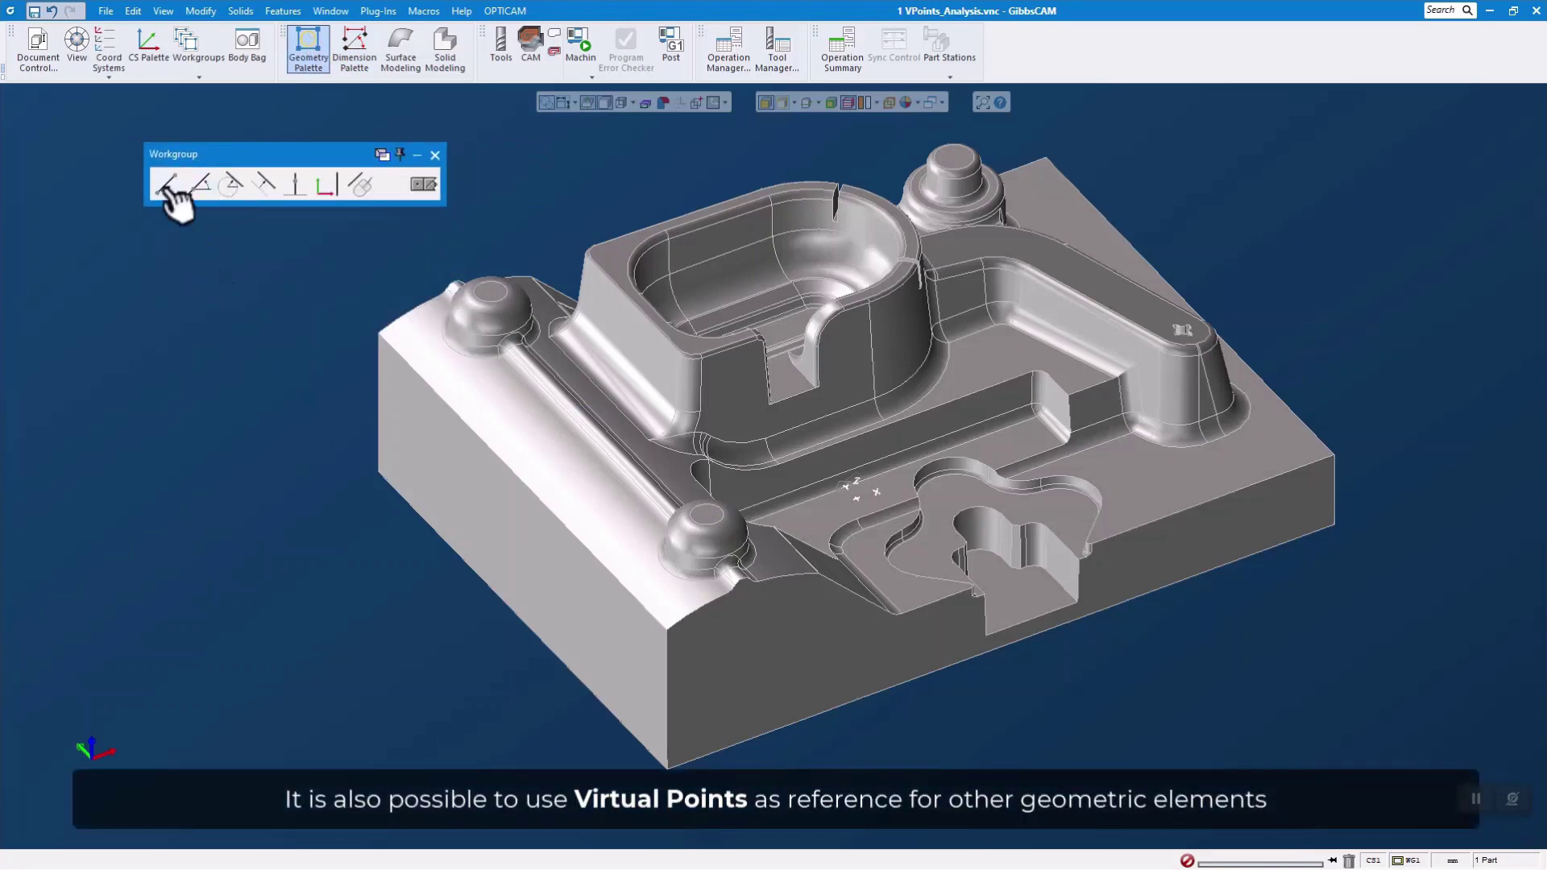
pyautogui.click(167, 185)
pyautogui.click(163, 177)
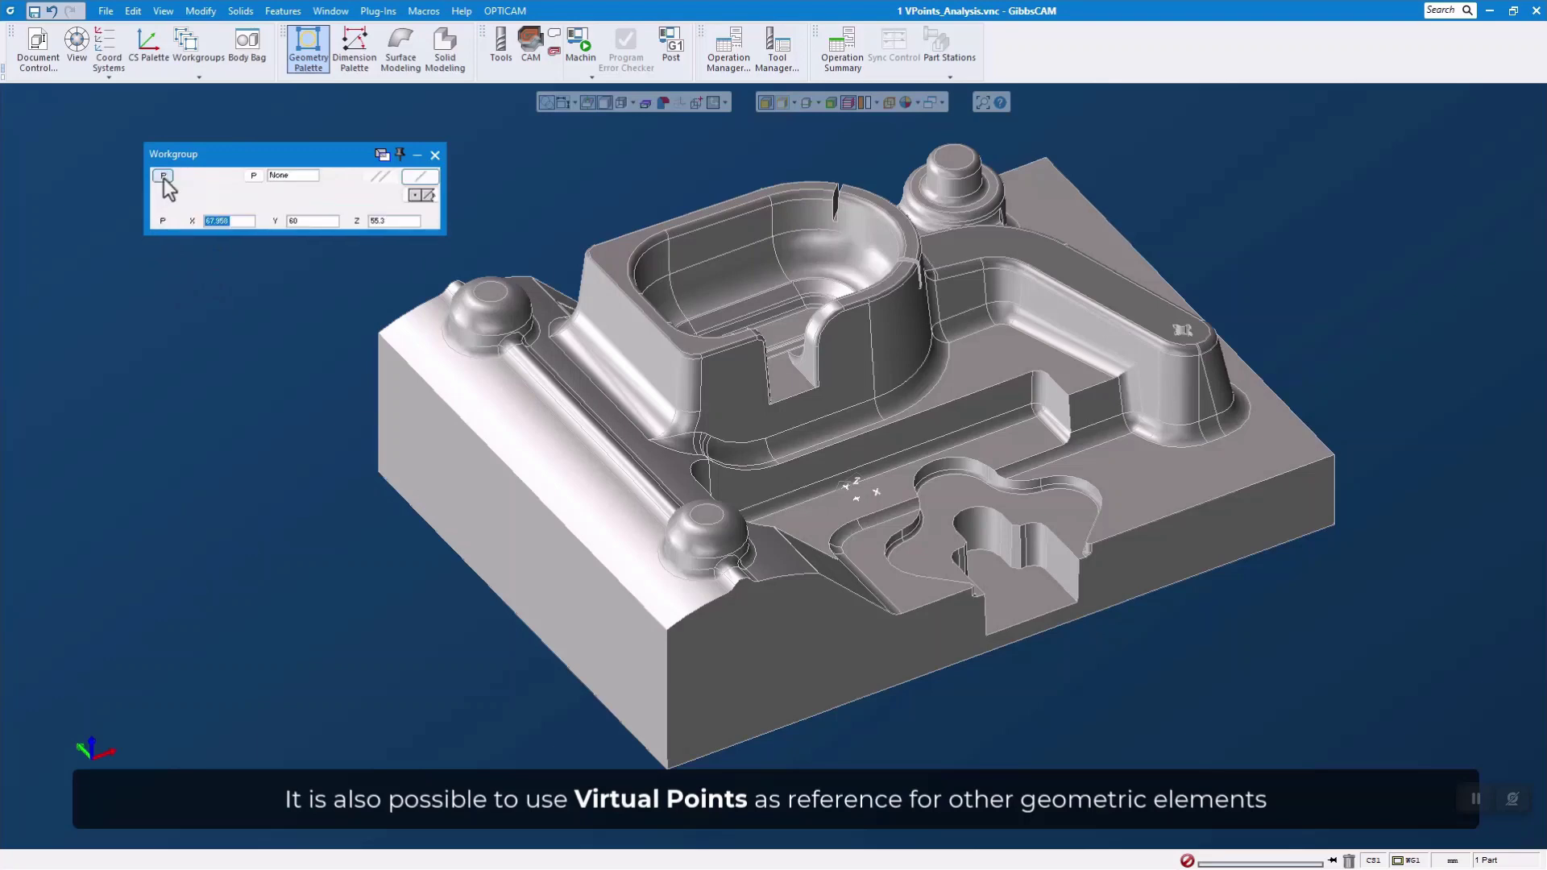
pyautogui.click(491, 291)
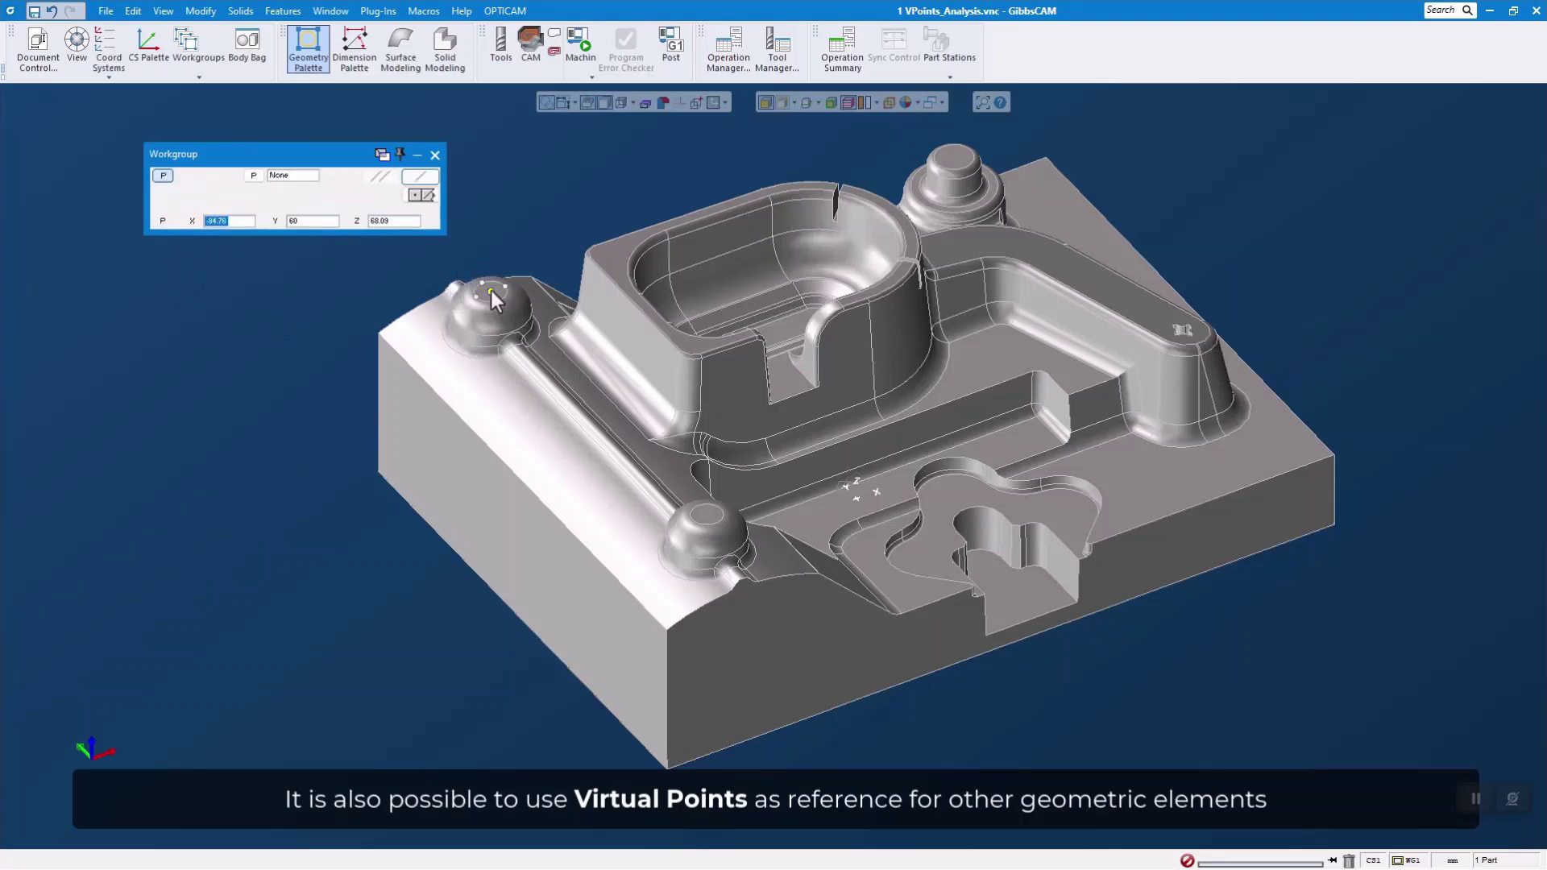
pyautogui.click(253, 175)
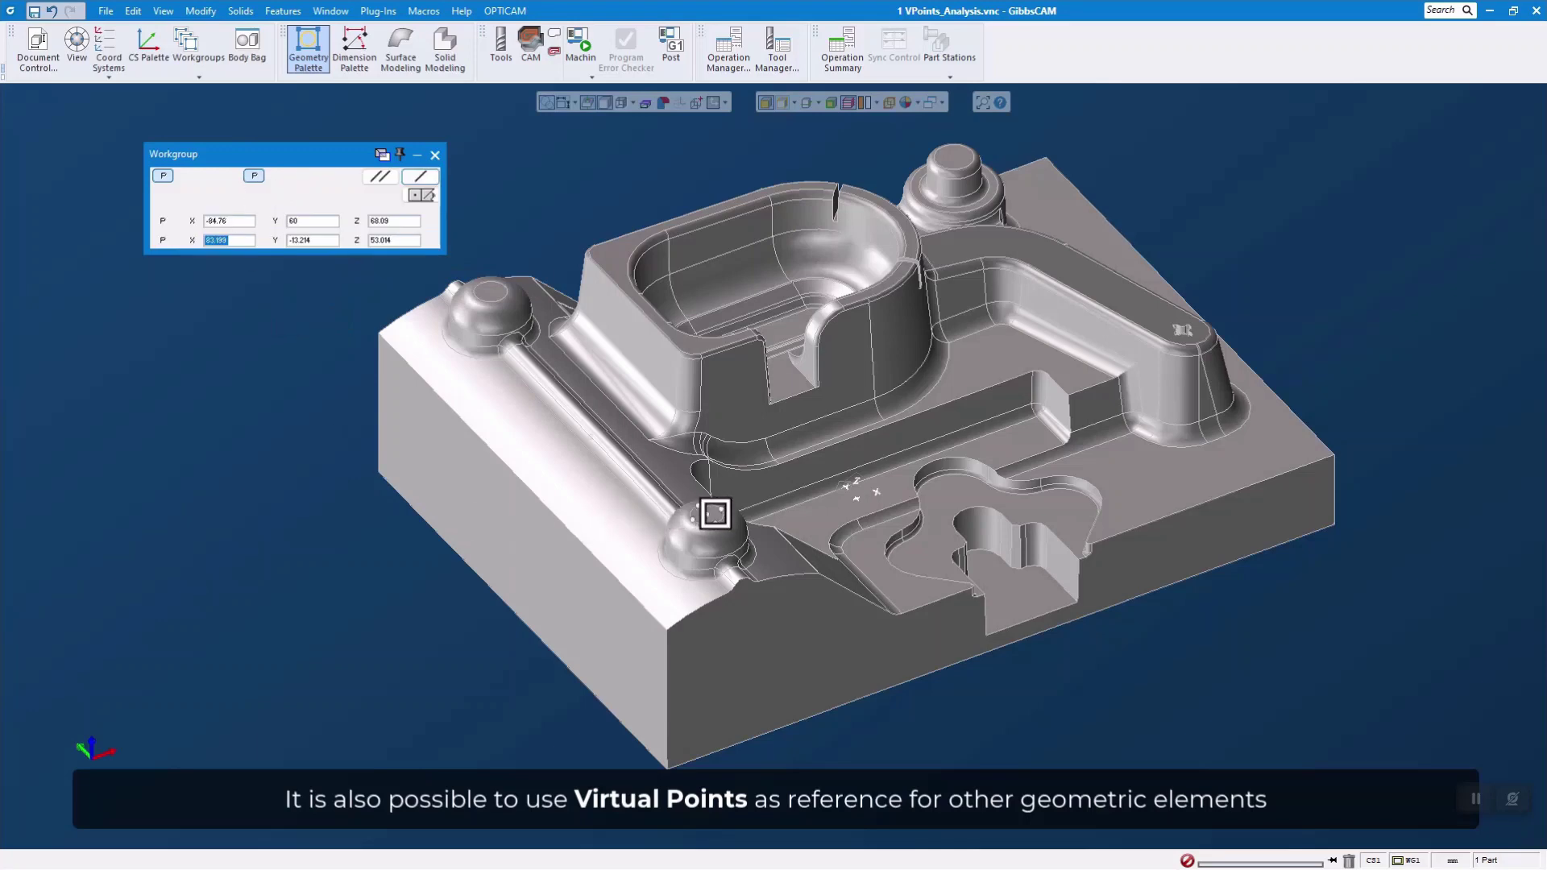
pyautogui.click(707, 516)
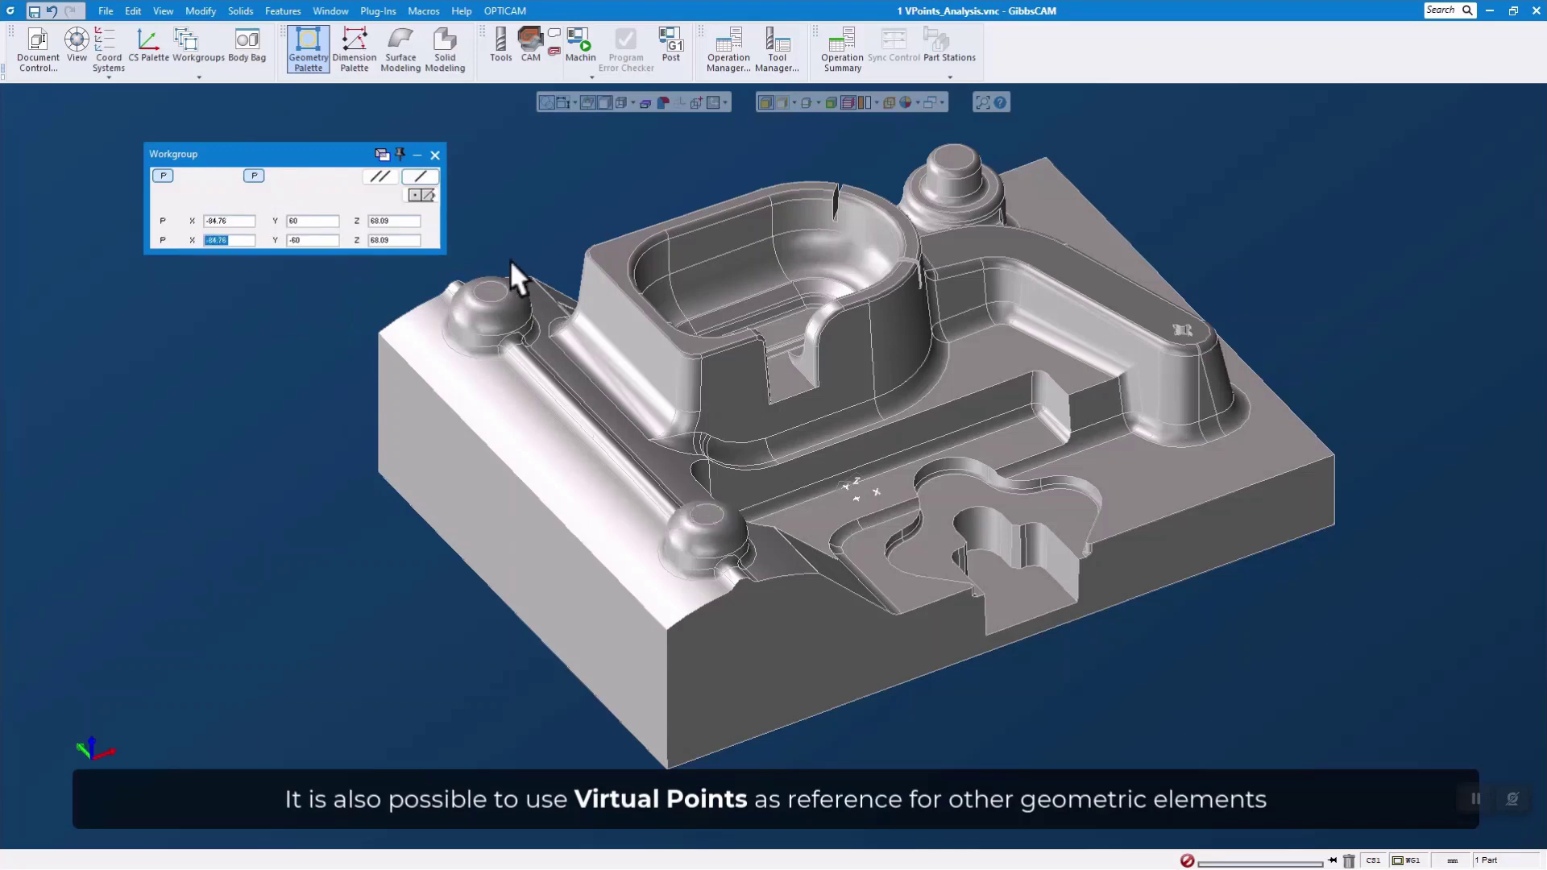
pyautogui.click(423, 175)
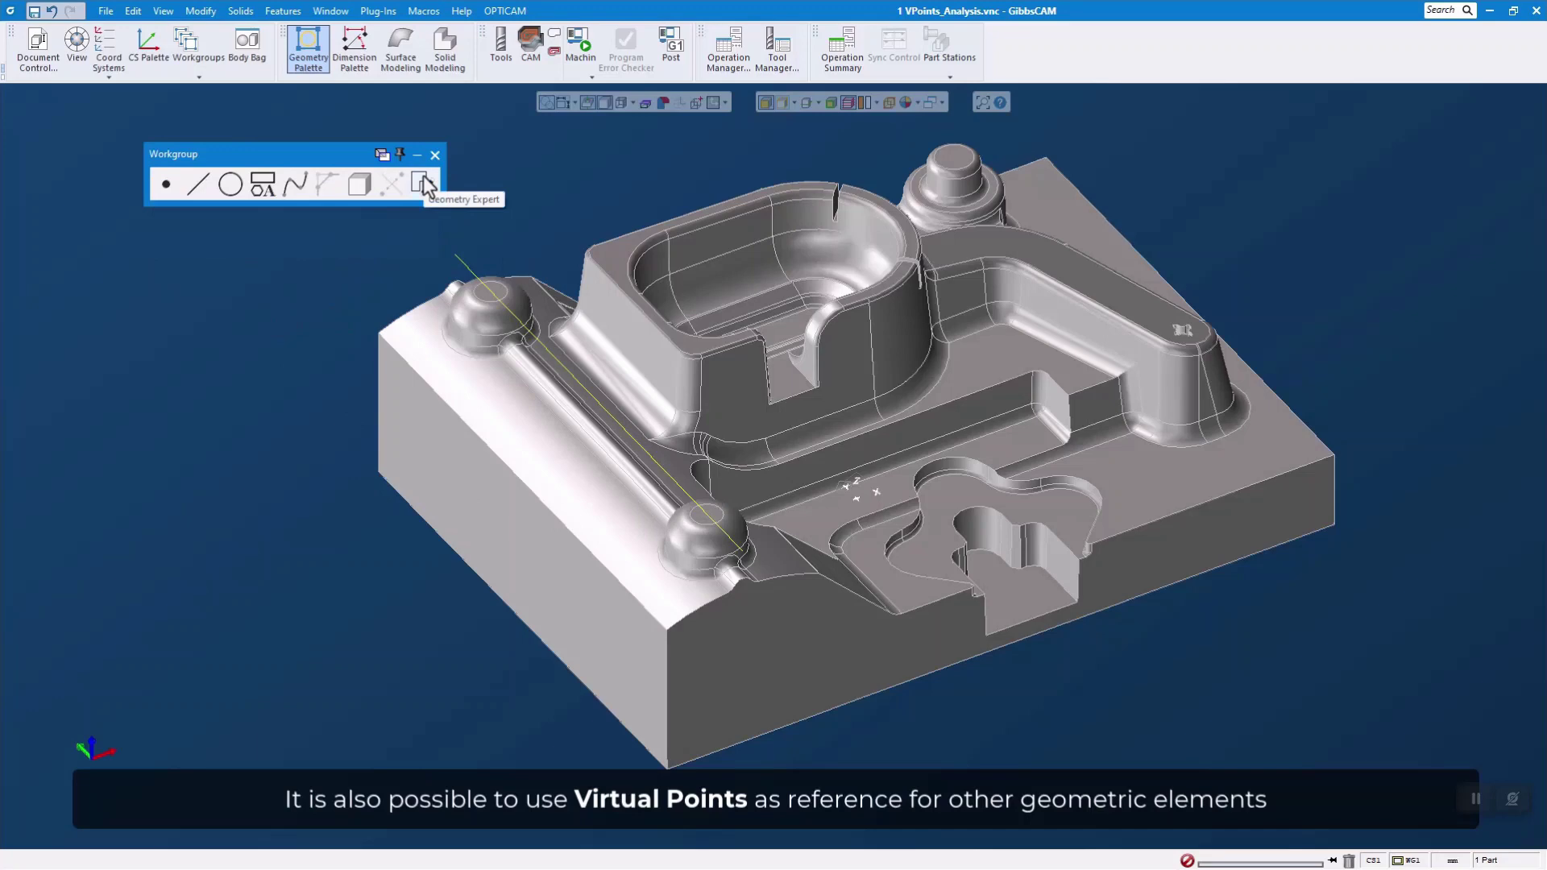
# Create a second line through two virtual points on opposite edges of the raised angled arm's top face
pyautogui.click(197, 185)
pyautogui.click(169, 187)
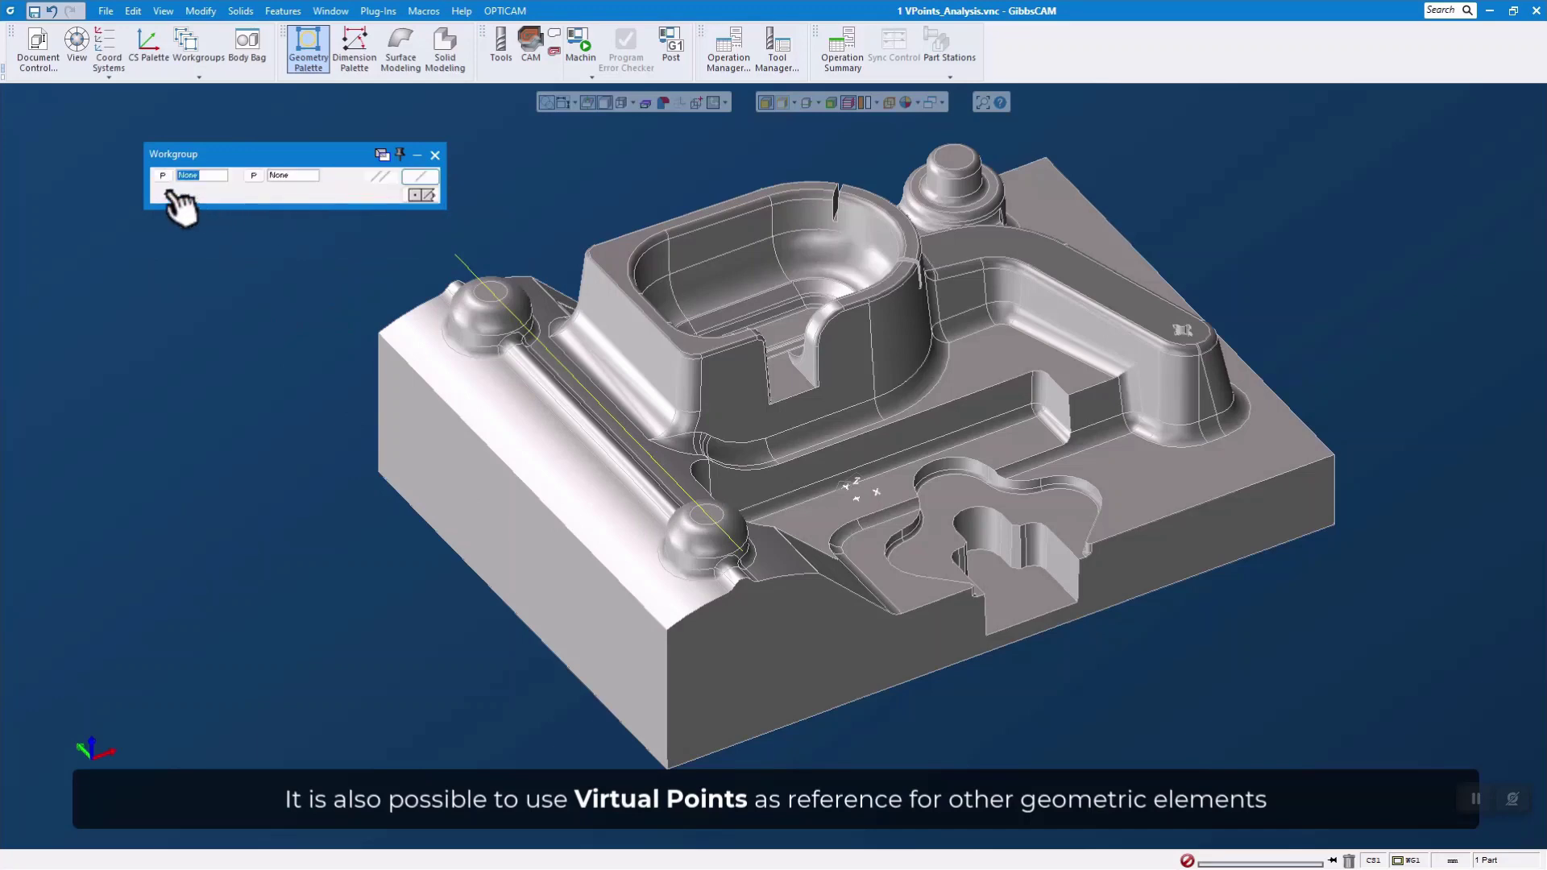
pyautogui.click(163, 176)
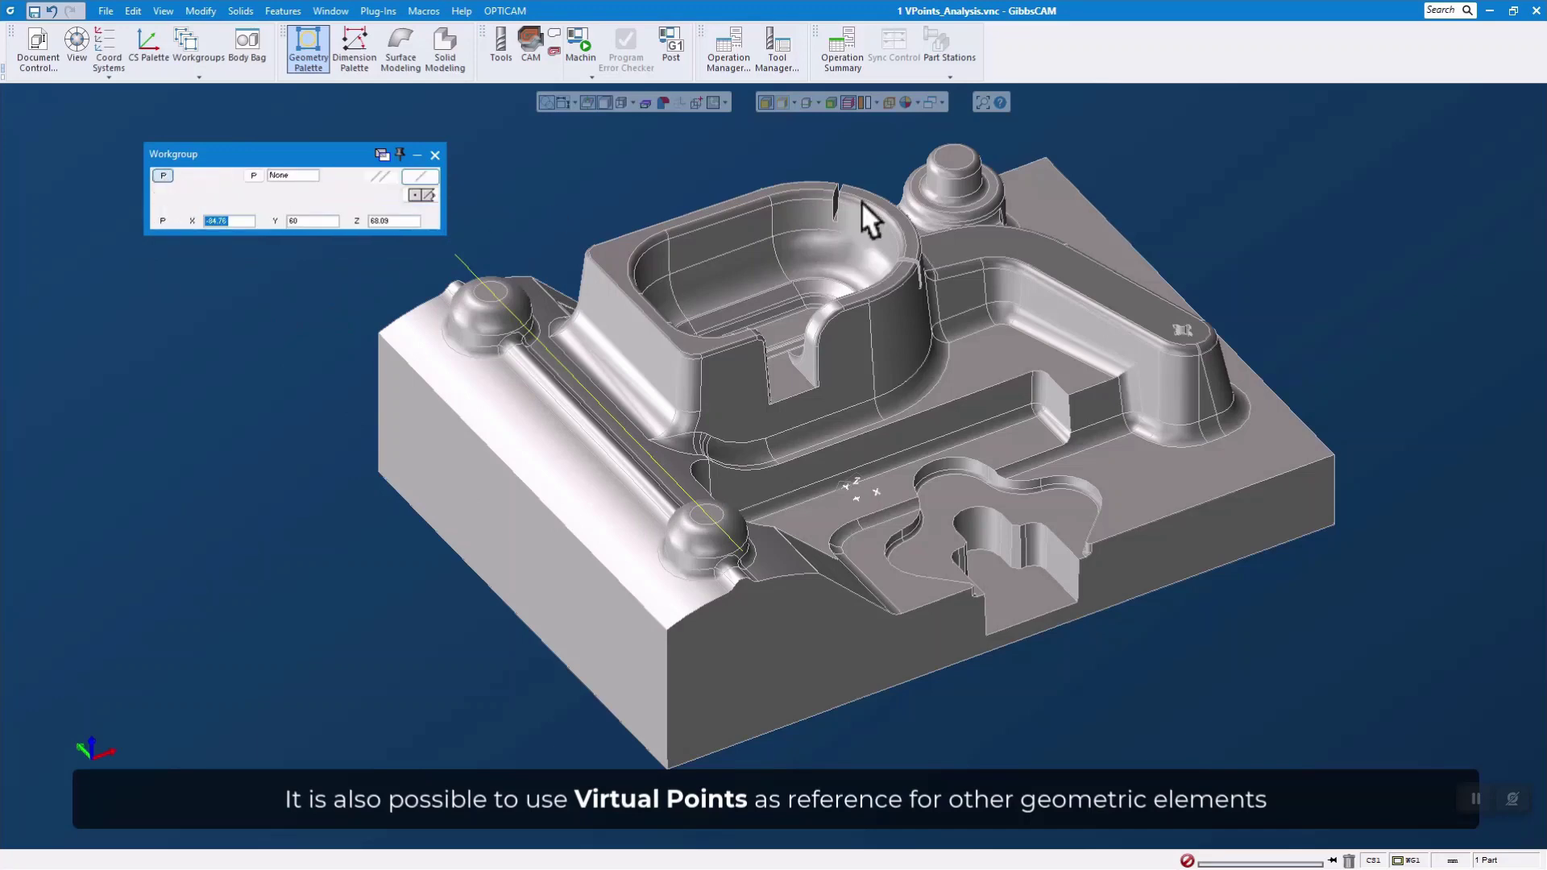
pyautogui.scroll(5, 1151, 254)
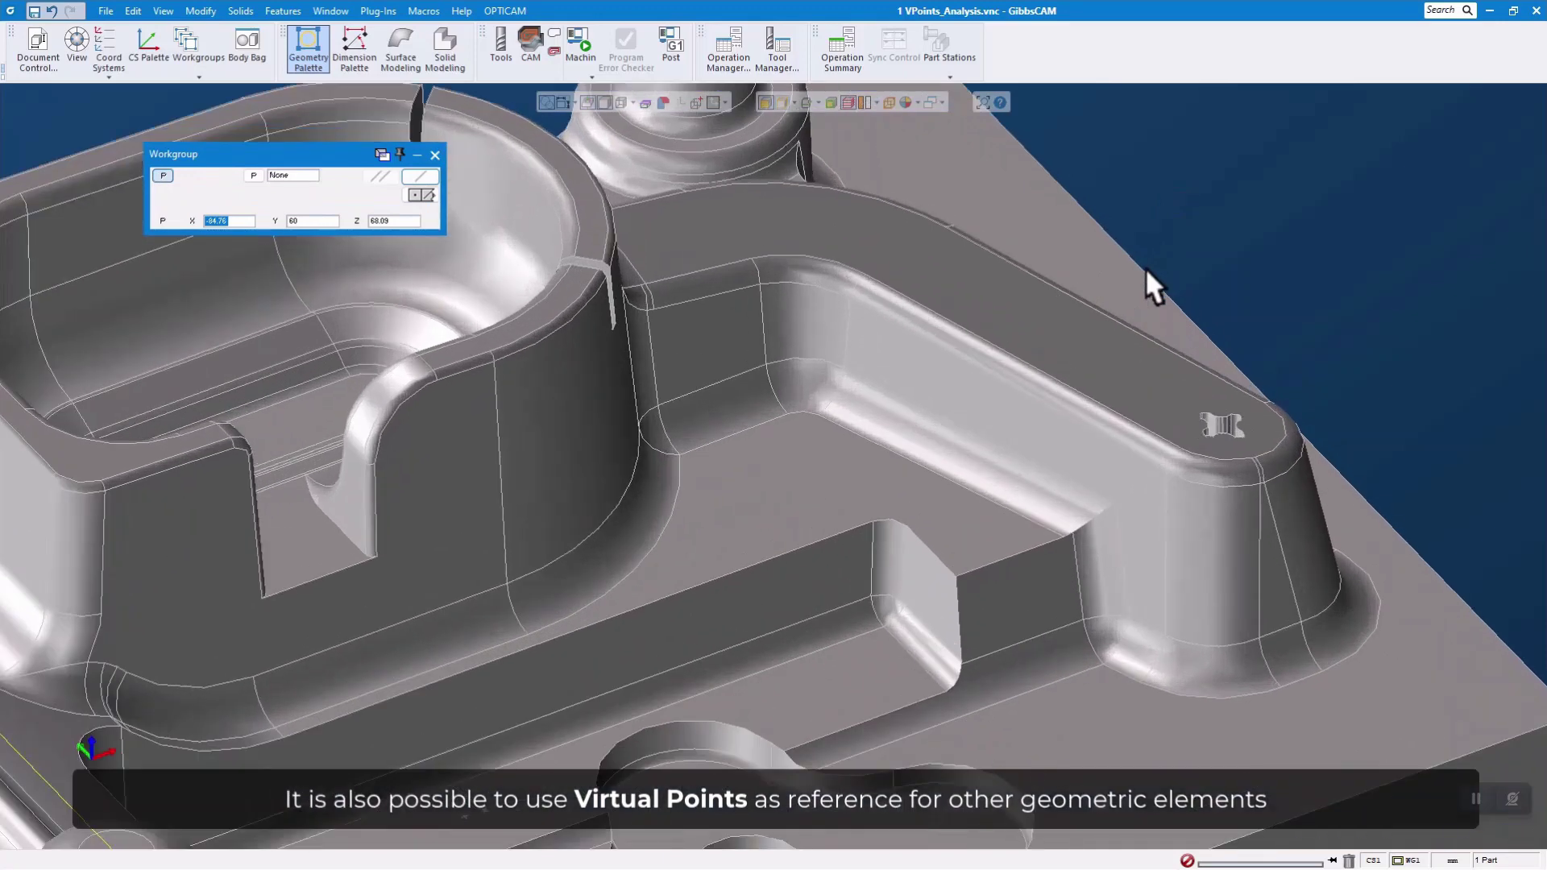
pyautogui.click(1028, 365)
pyautogui.click(255, 176)
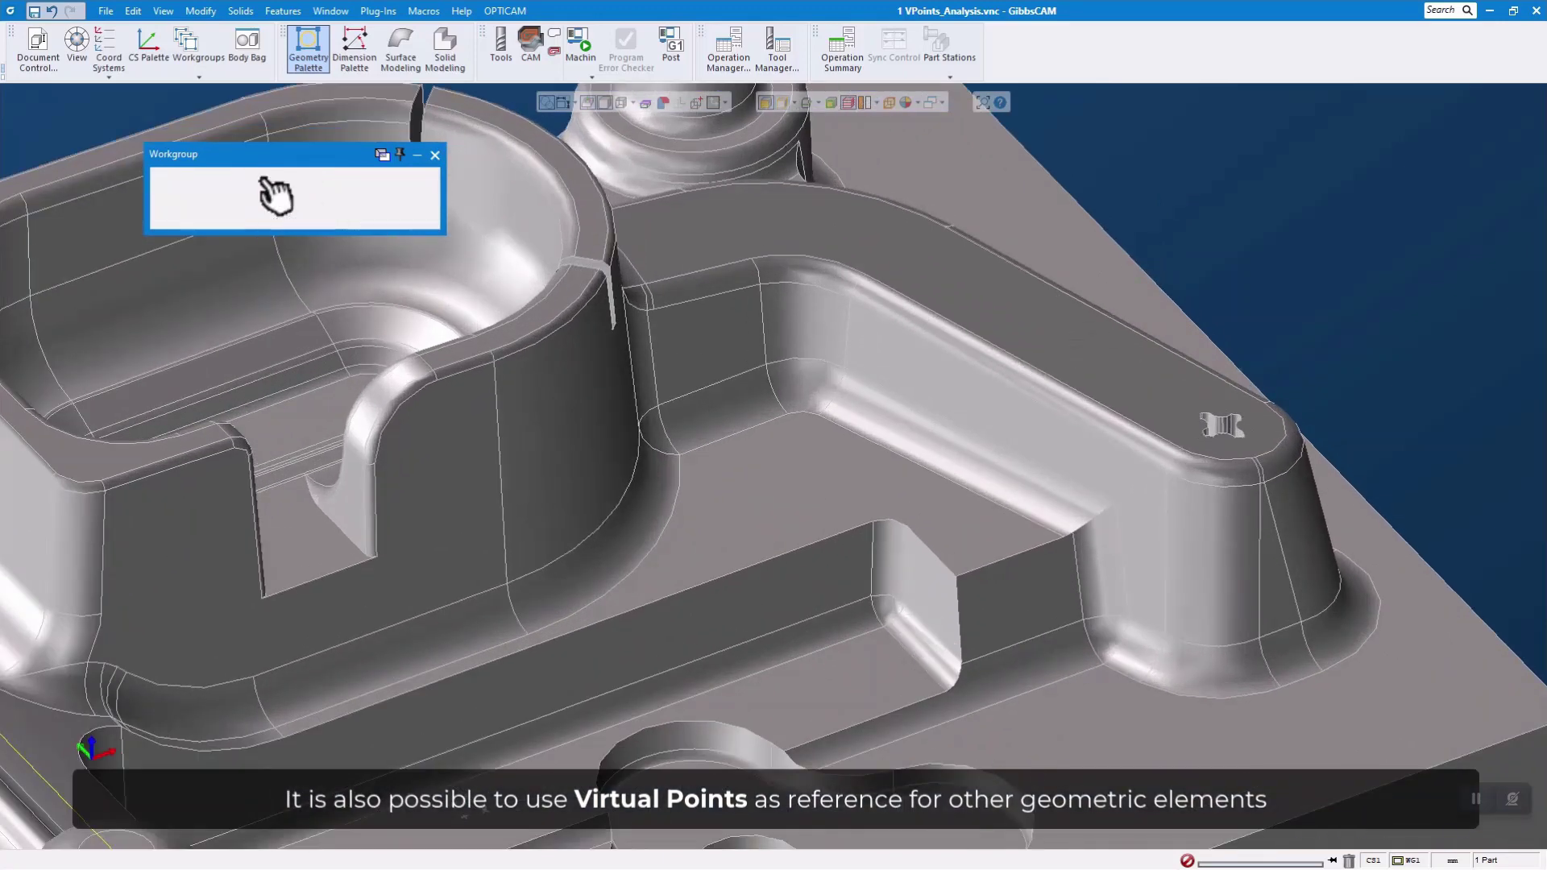
pyautogui.click(1103, 313)
pyautogui.click(427, 177)
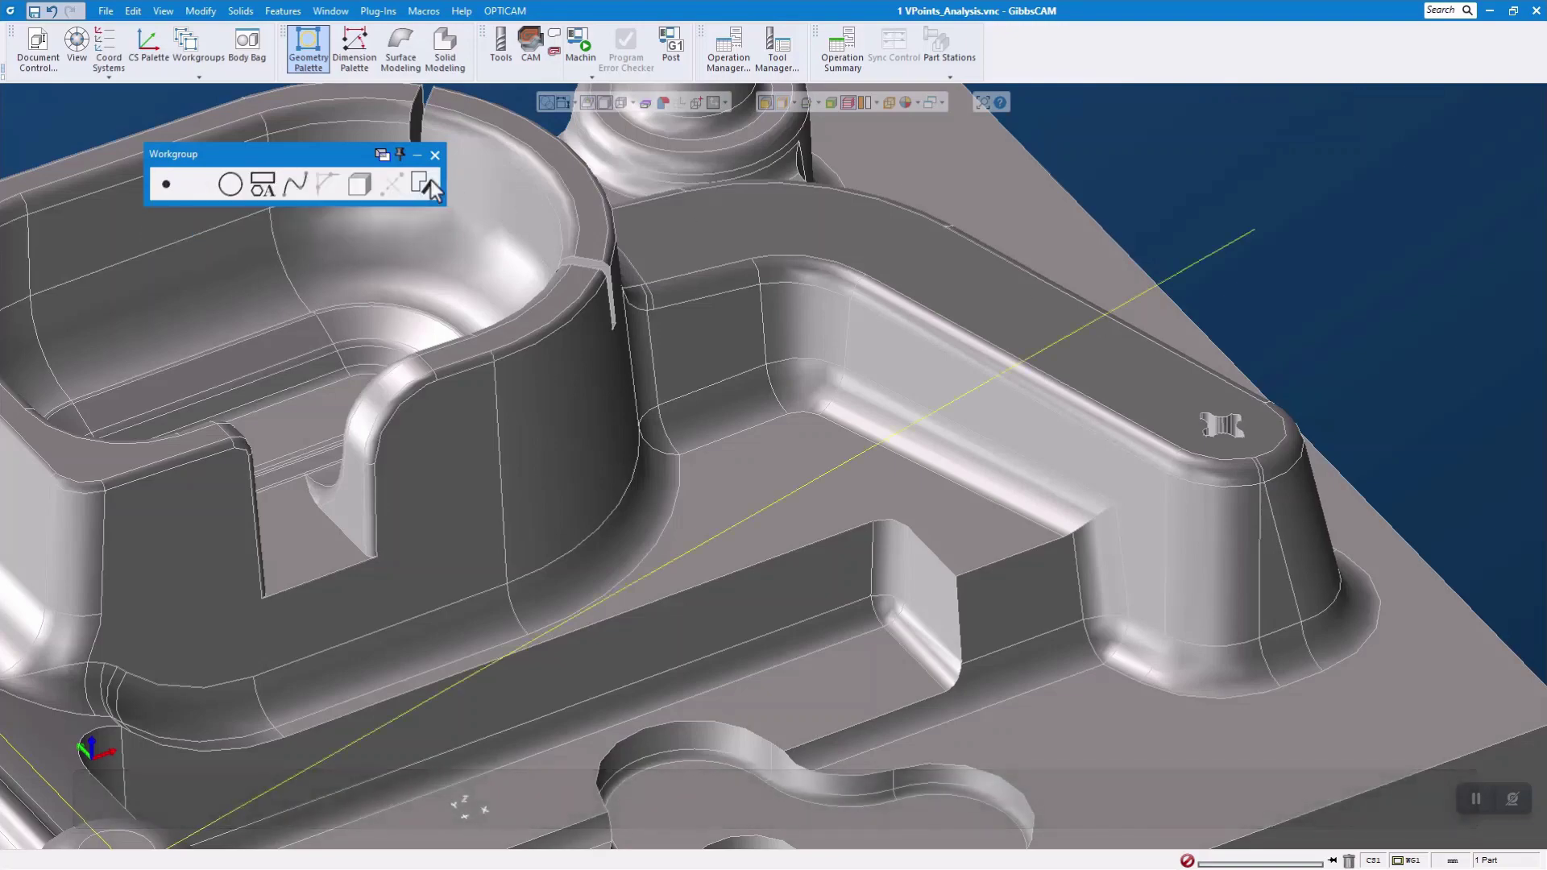
pyautogui.scroll(-5, 1143, 409)
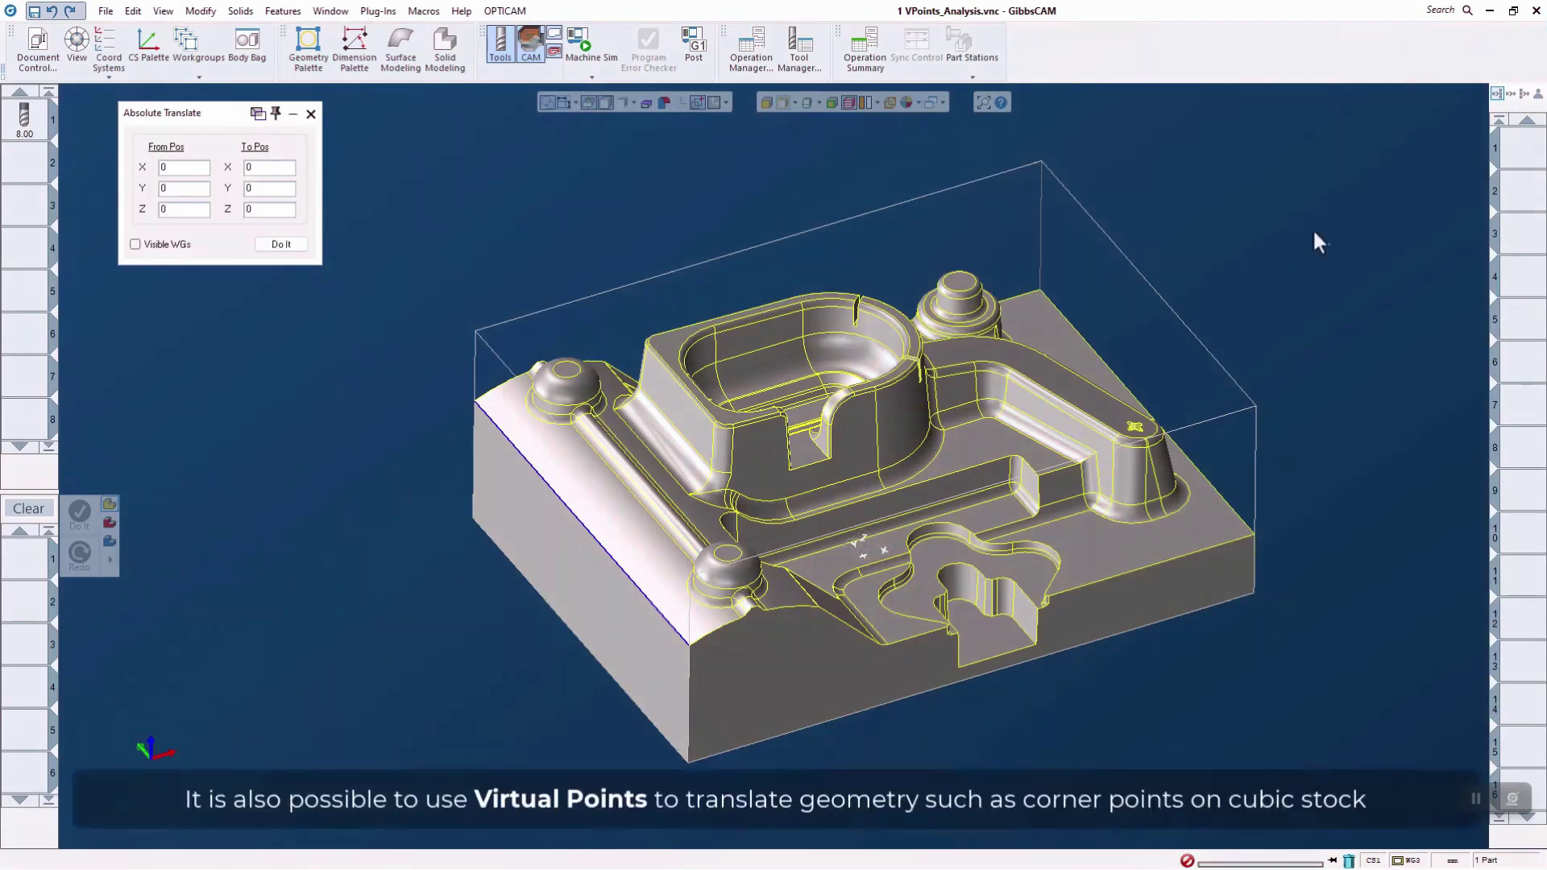
# Translate the selected part from the stock box's upper corner point behind the curved side to position 0, 0, 0
pyautogui.click(183, 169)
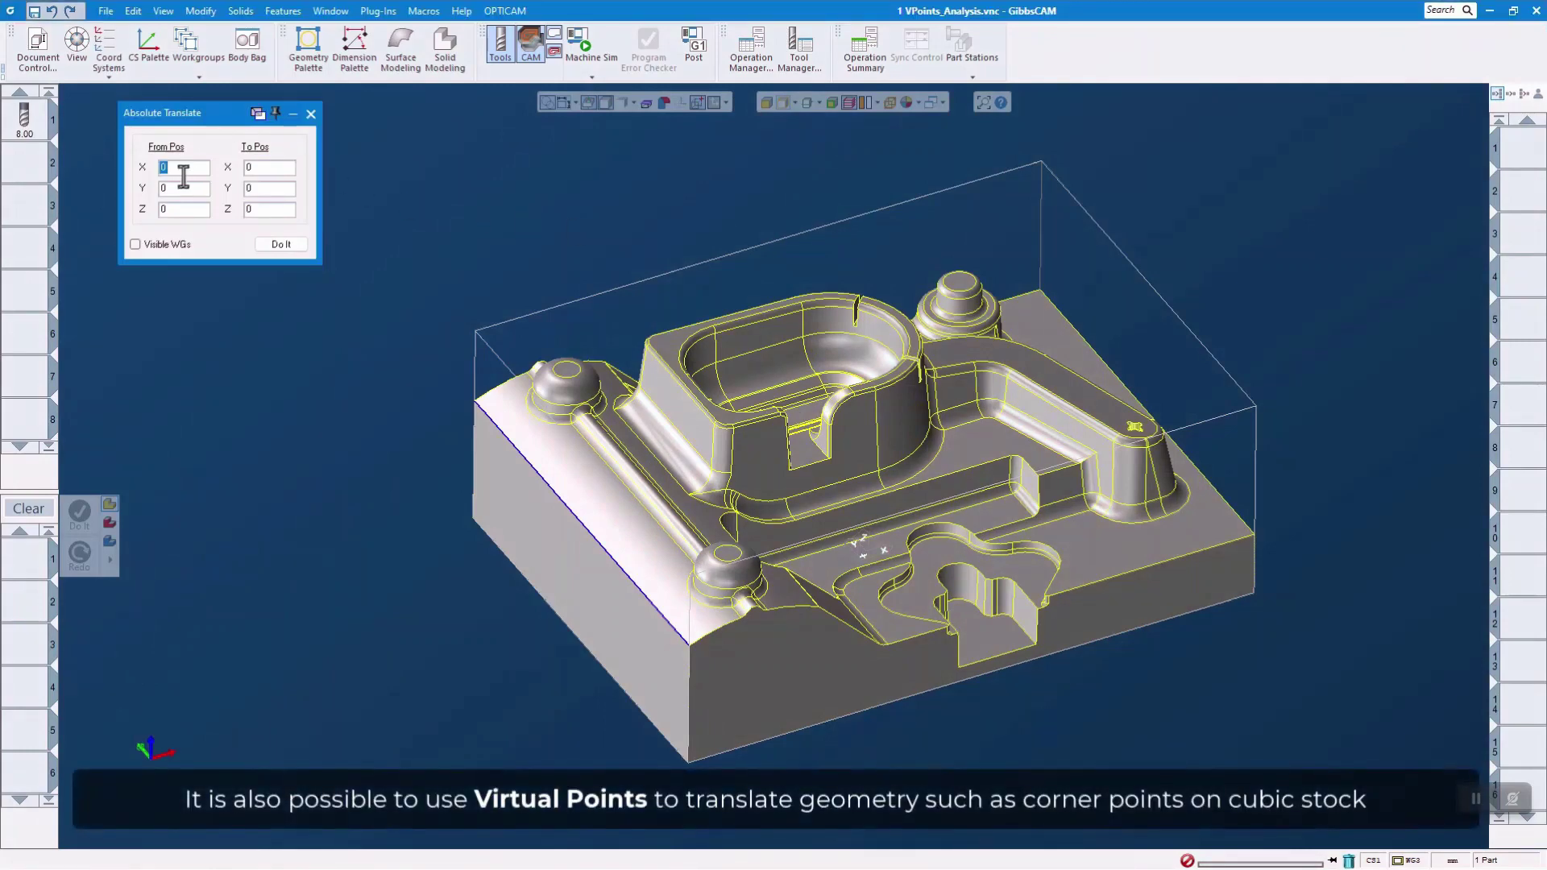
pyautogui.click(475, 330)
pyautogui.click(278, 245)
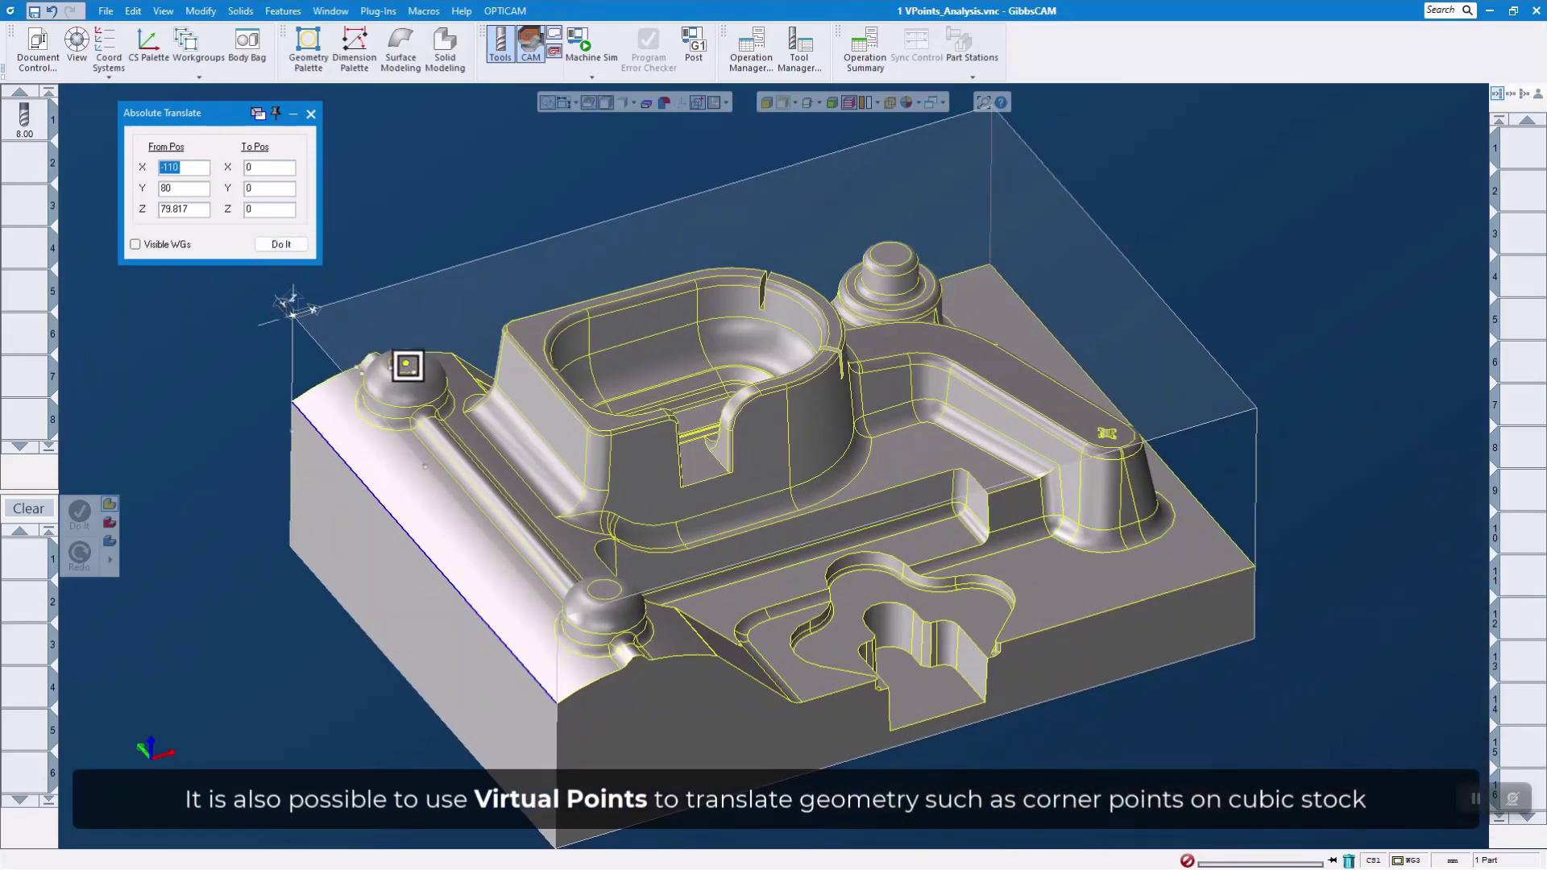
# Translate the part from the centre point of the nearby knob's top to position 0, 0, 0
pyautogui.click(404, 364)
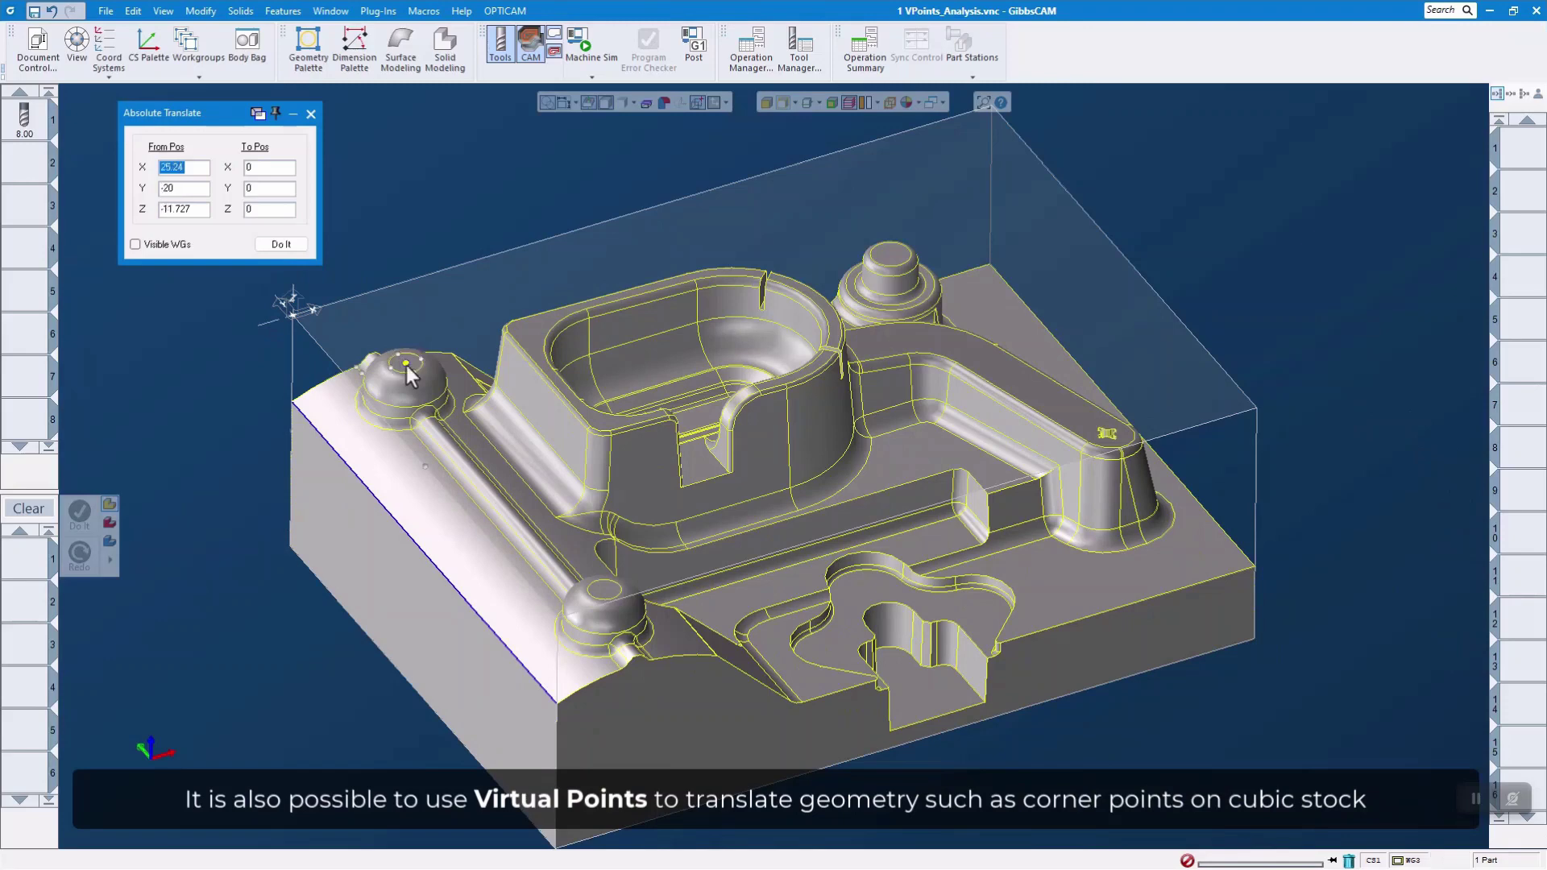
pyautogui.click(282, 244)
pyautogui.hotkey('ctrl', 'z')
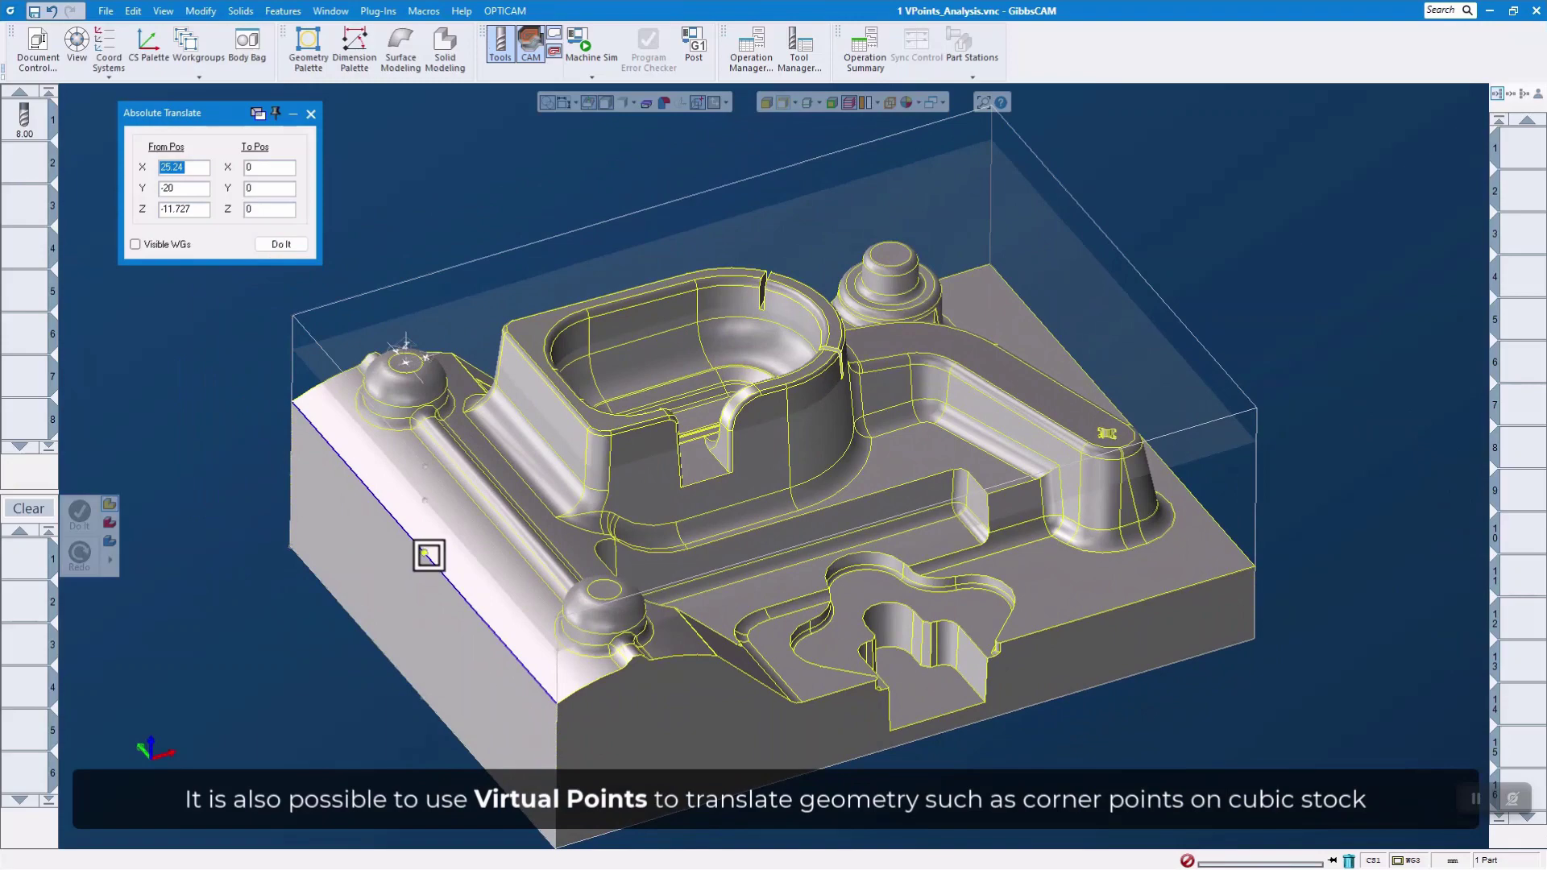
# Translate the part to 0, 0, 0 from the curved side edge's midpoint, and again from the stock box's upper rear edge midpoint
pyautogui.click(427, 568)
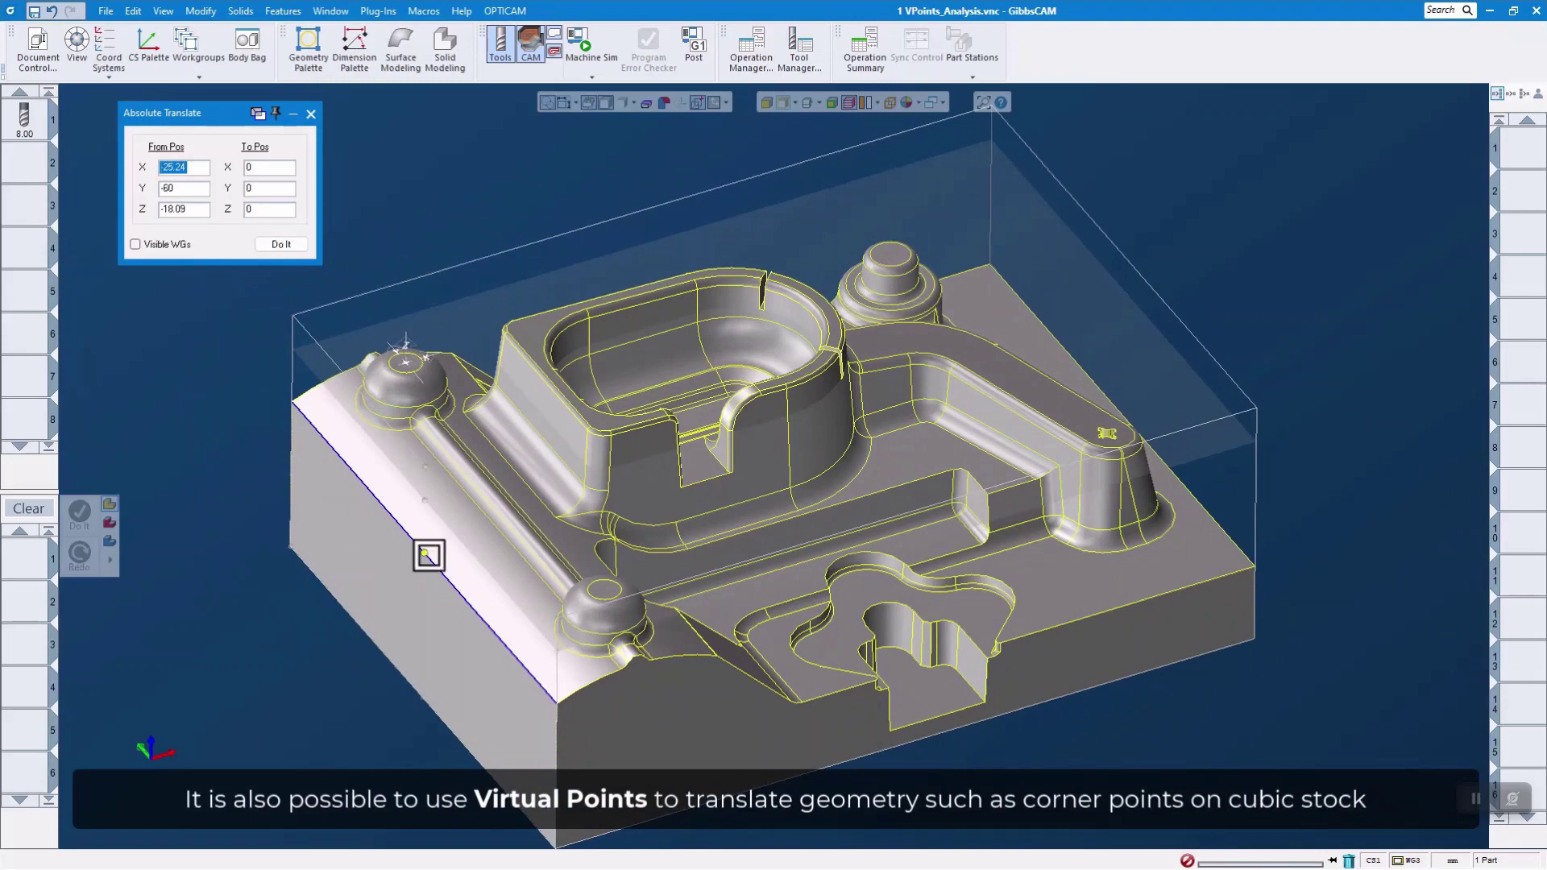
pyautogui.click(282, 244)
pyautogui.click(282, 244)
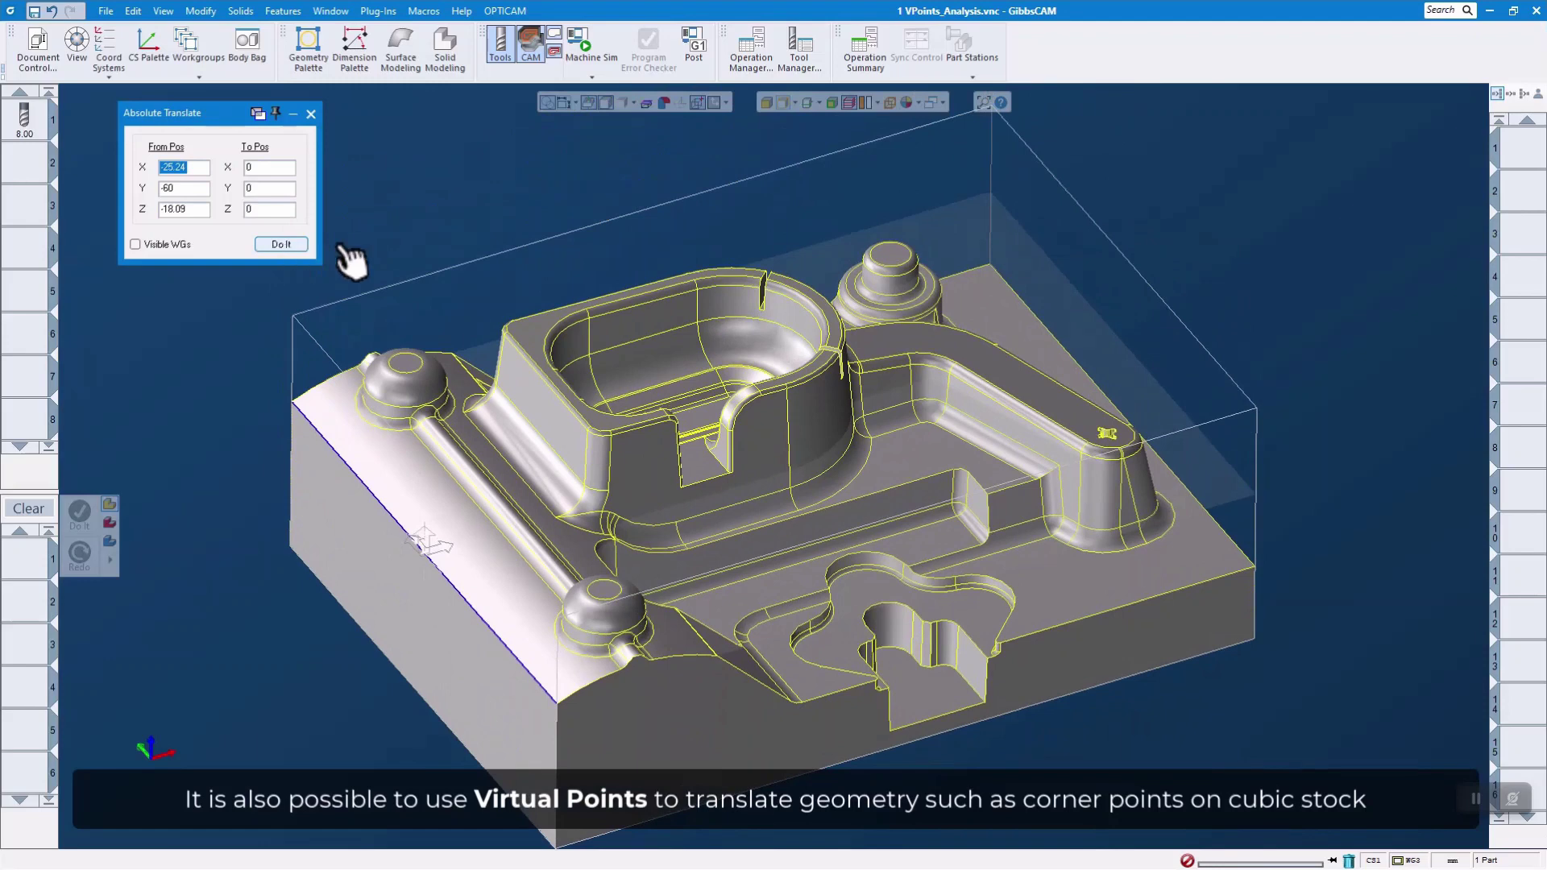
pyautogui.click(641, 212)
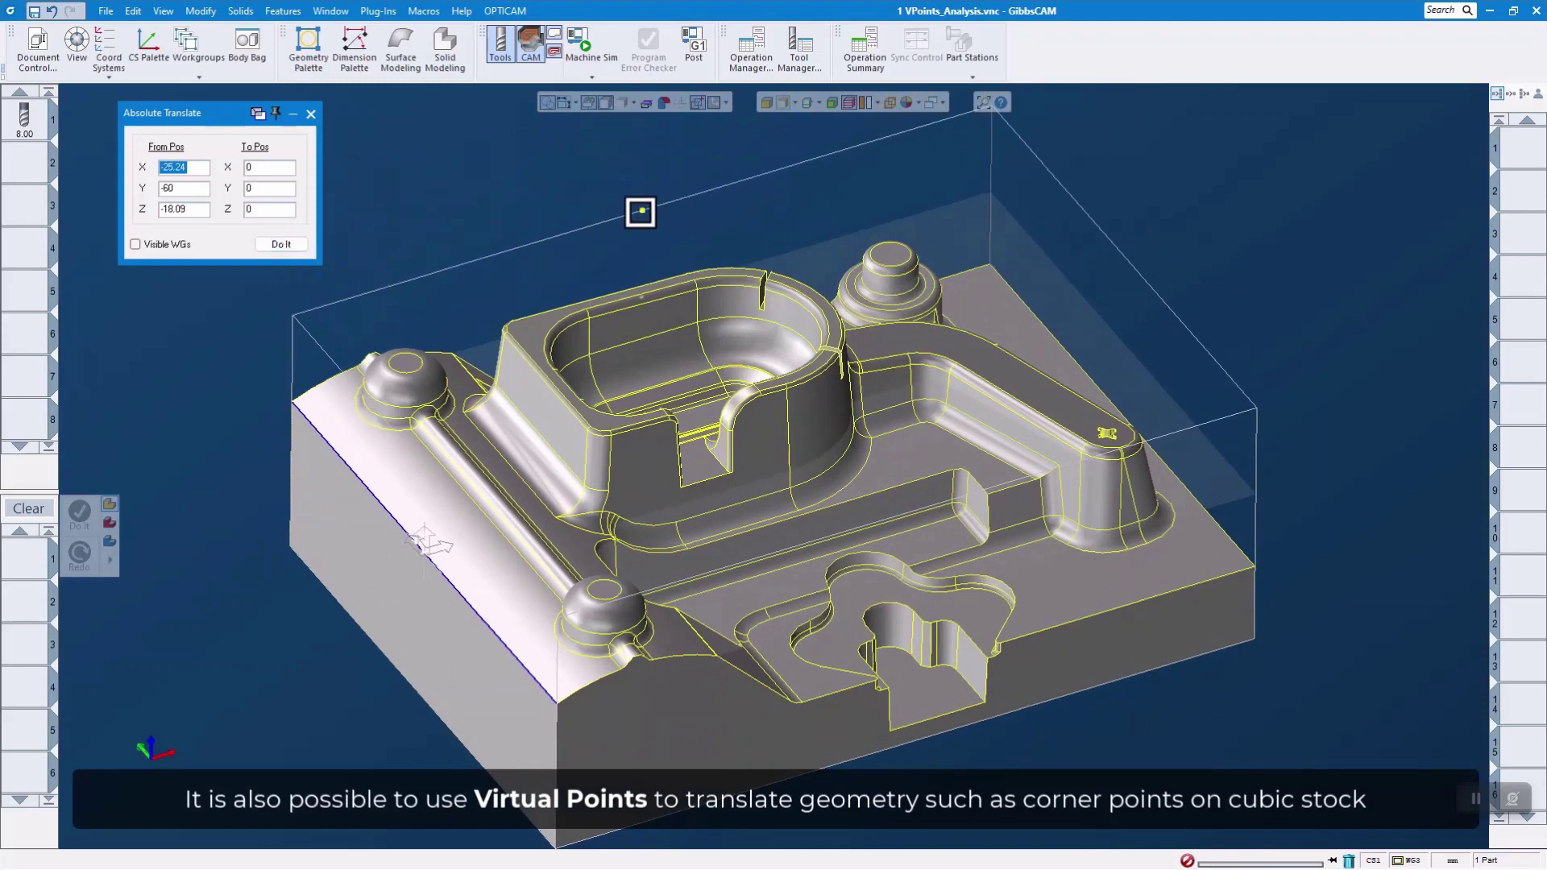
pyautogui.click(295, 245)
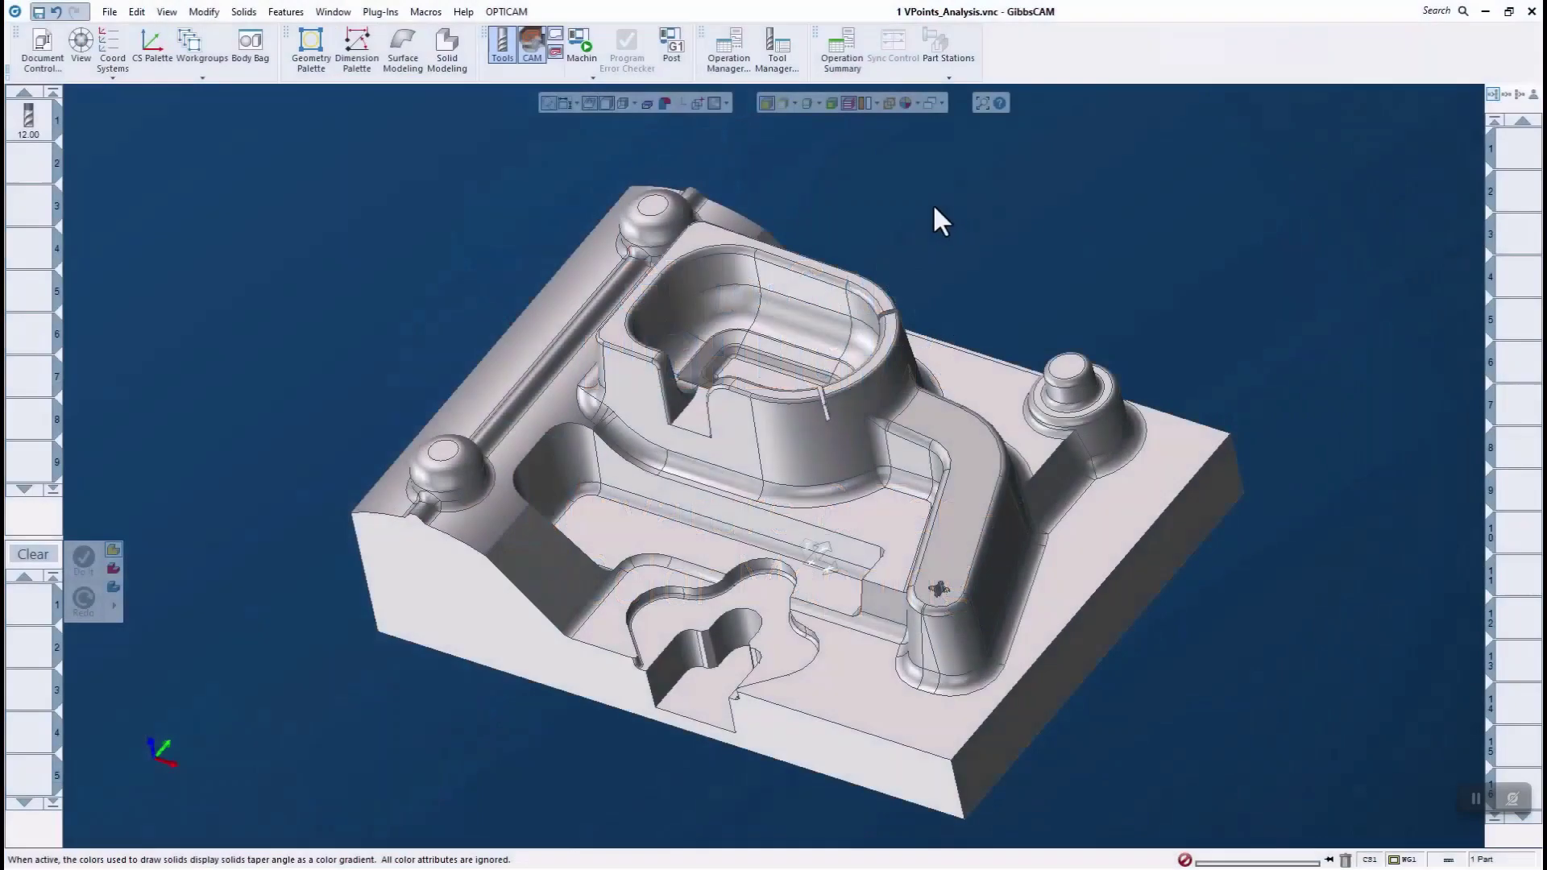
# Display the solid in Taper Angle Color and open the choice between Taper Angle and ±Taper Angle modes
pyautogui.click(917, 104)
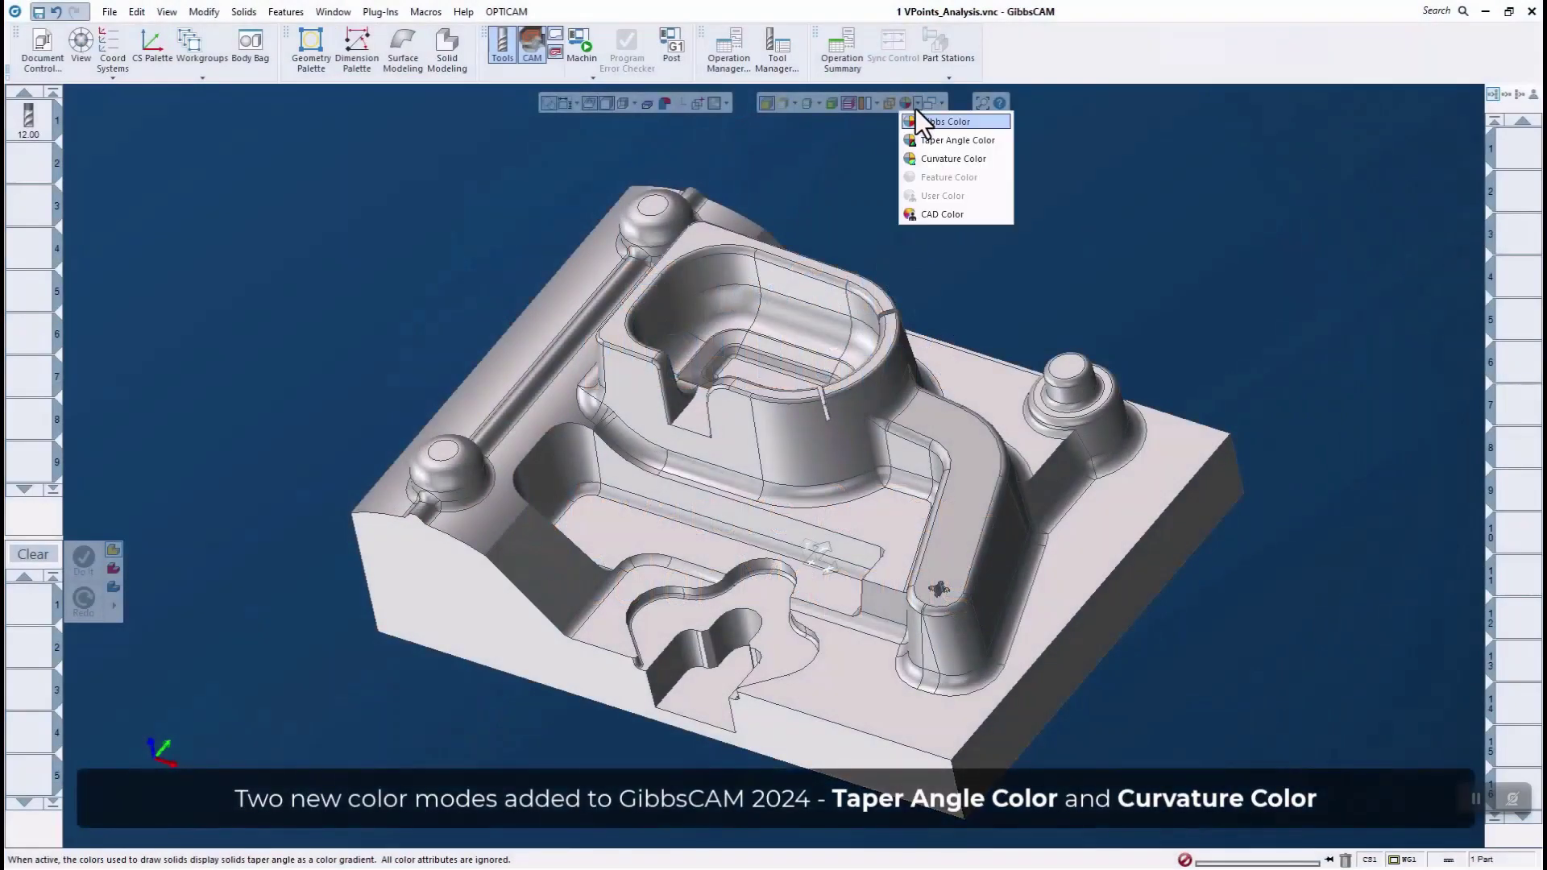
pyautogui.click(941, 143)
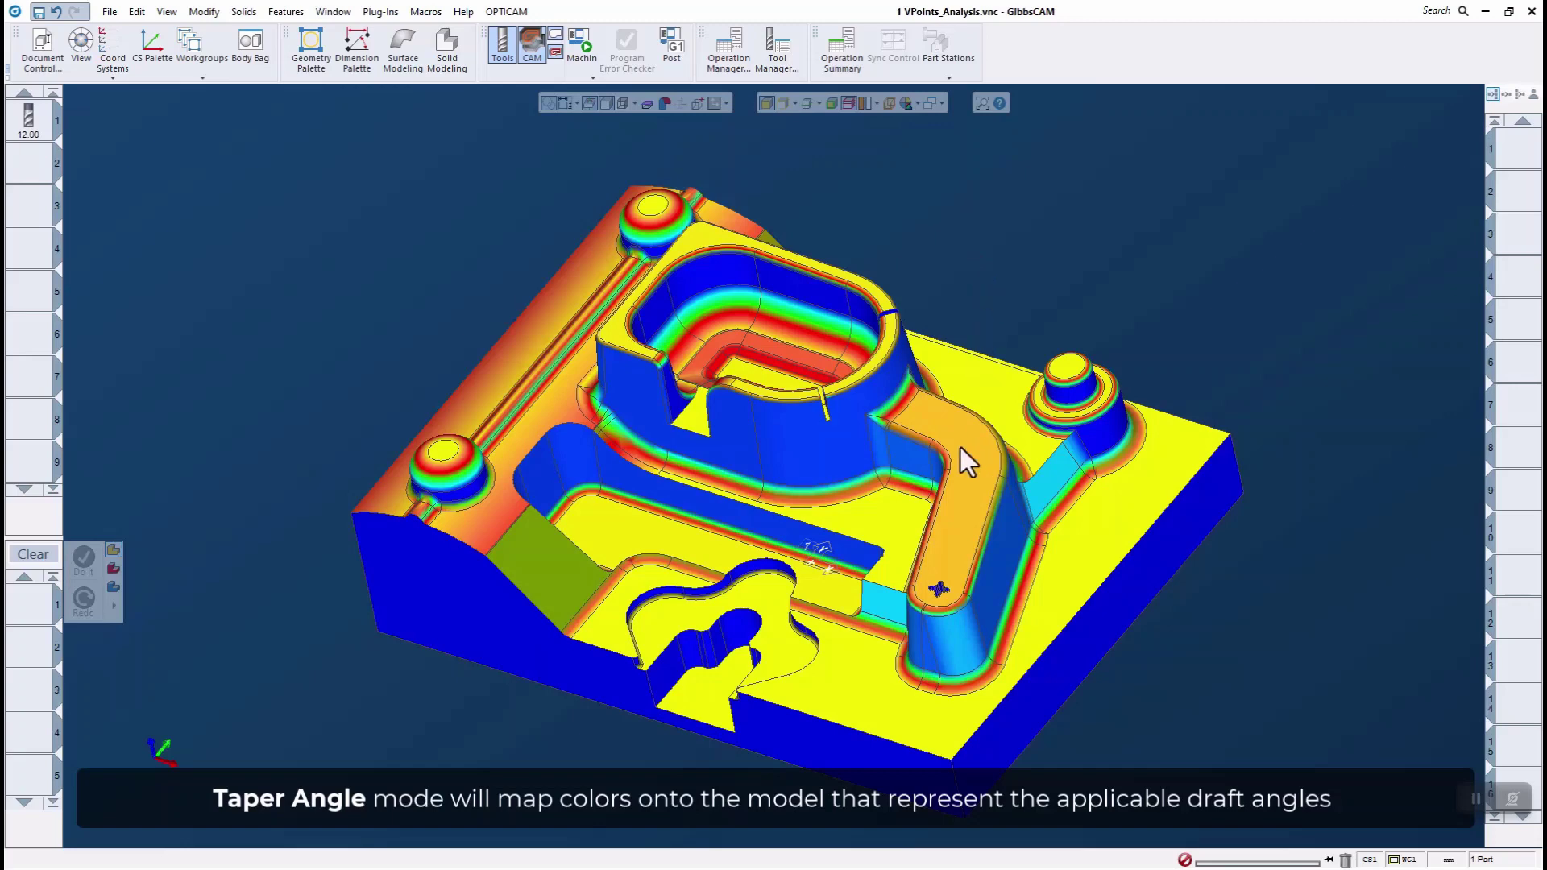
pyautogui.moveTo(963, 450)
pyautogui.moveTo(979, 382)
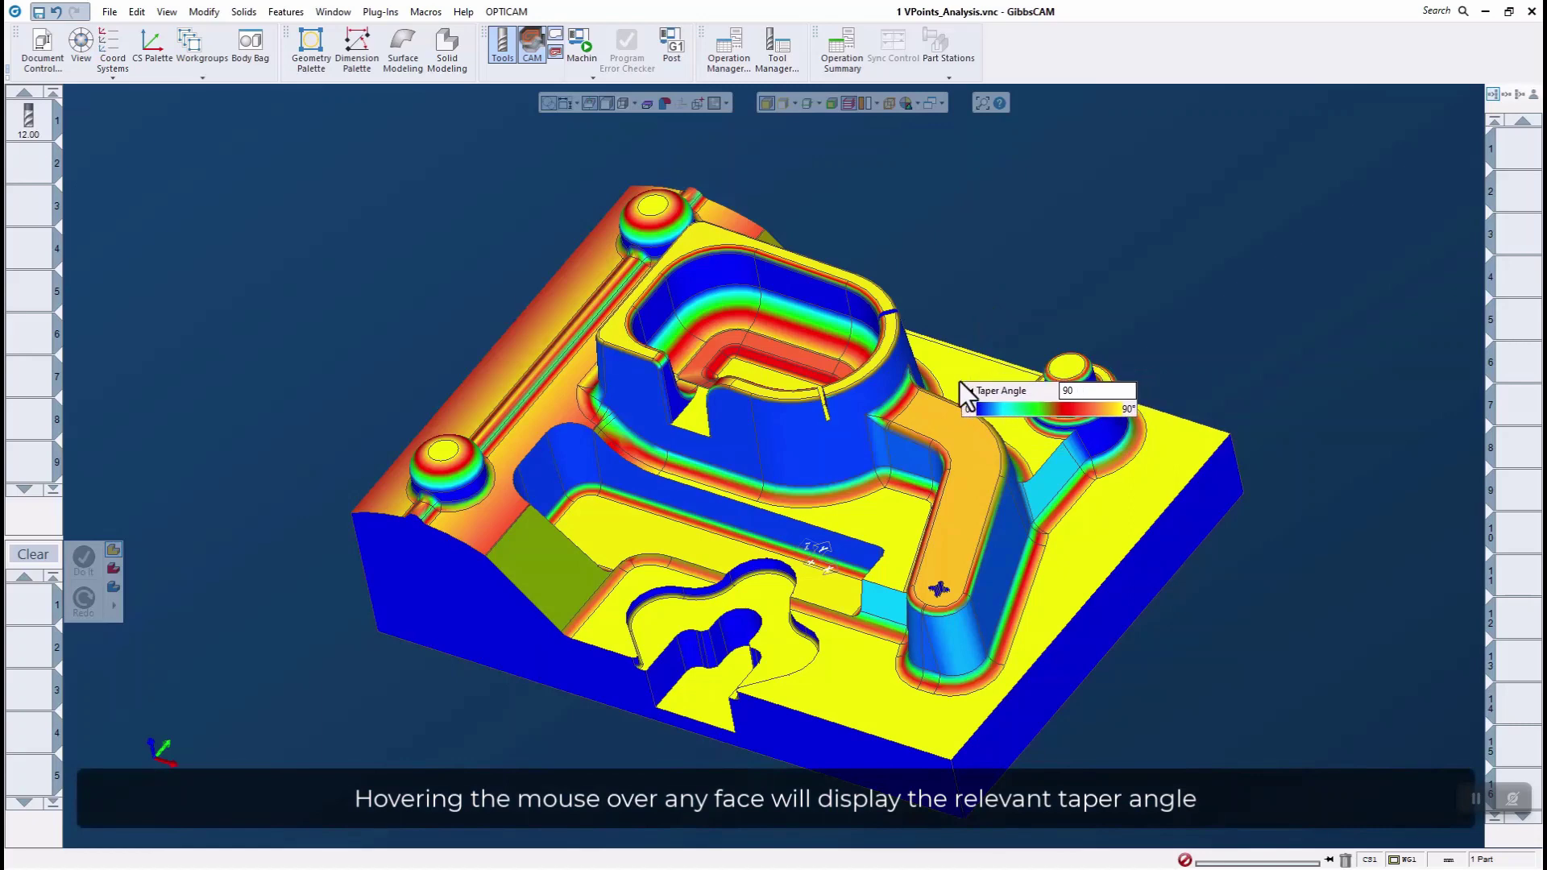
pyautogui.click(1020, 394)
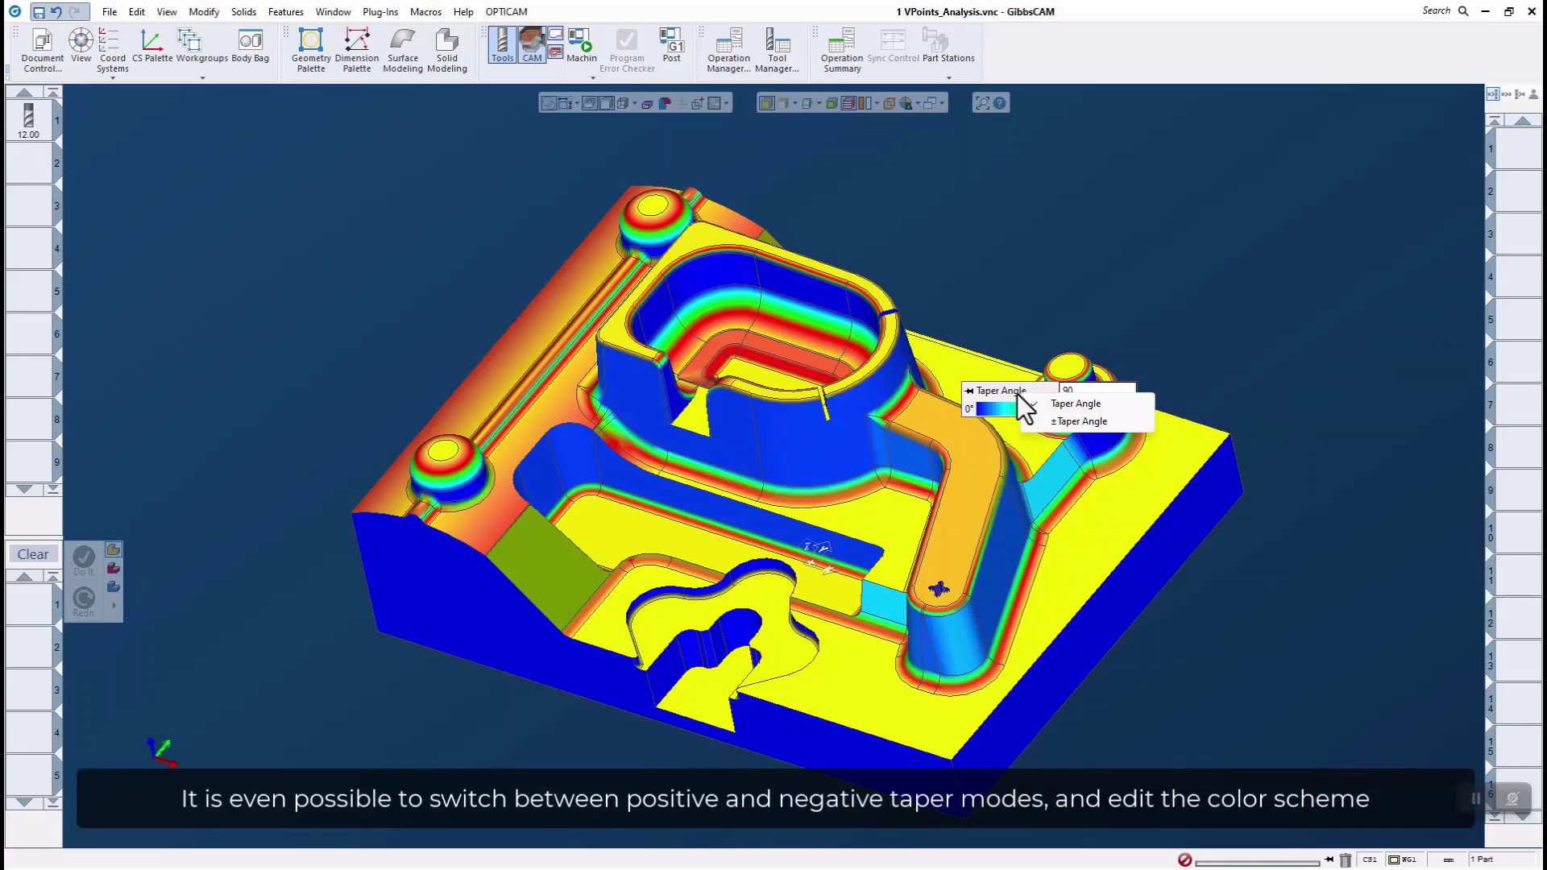
# Insert magenta between blue and cyan in the taper angle color ramp, and move the taper angle legend clear of the raised arm
pyautogui.rightClick(1003, 407)
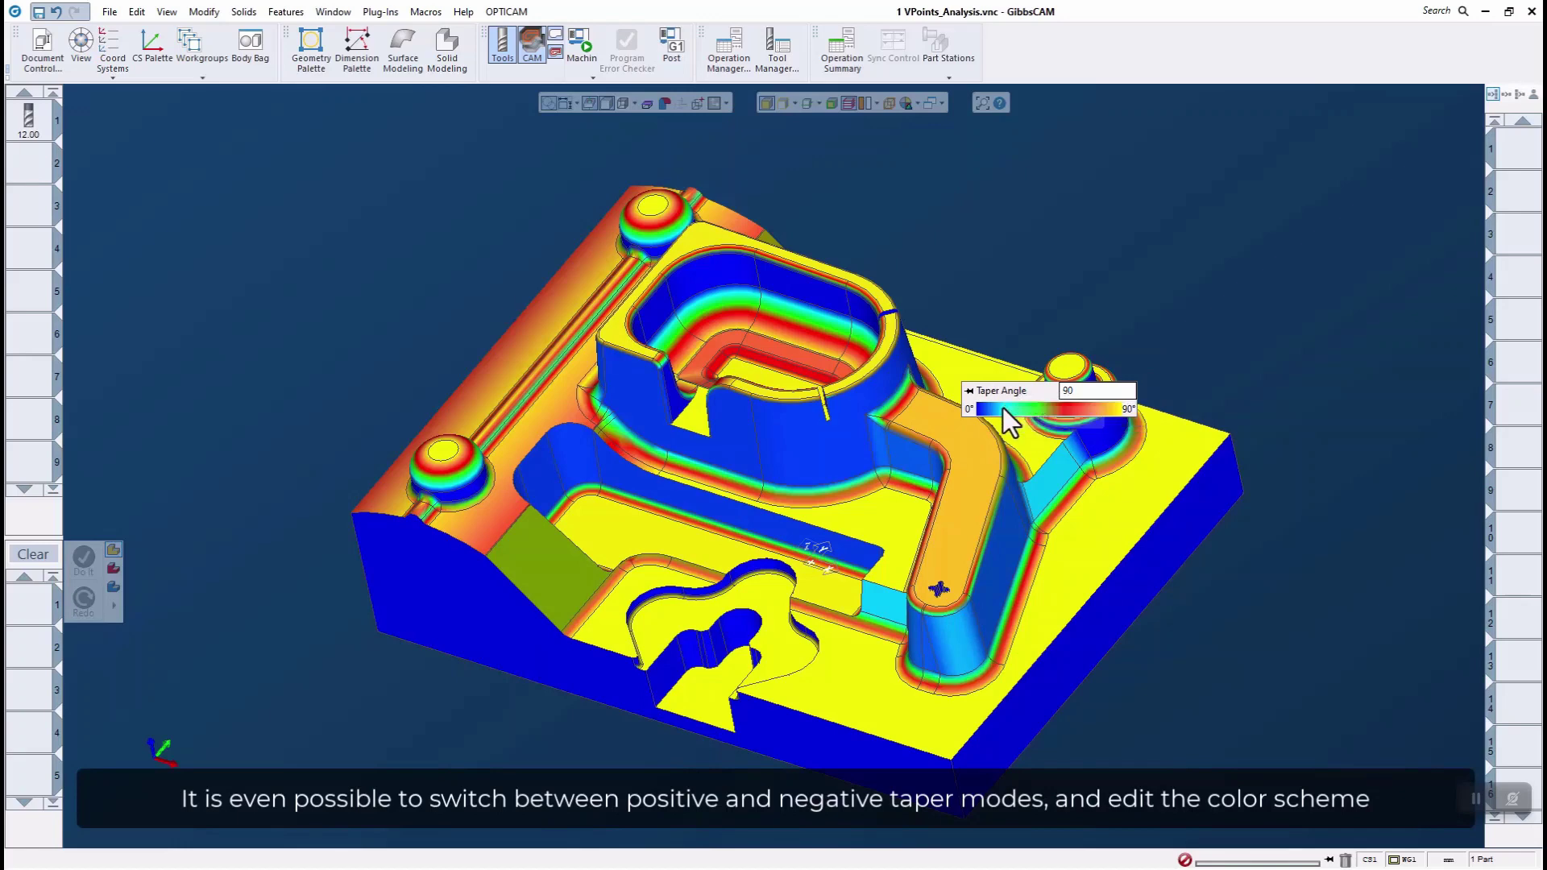
pyautogui.click(1043, 417)
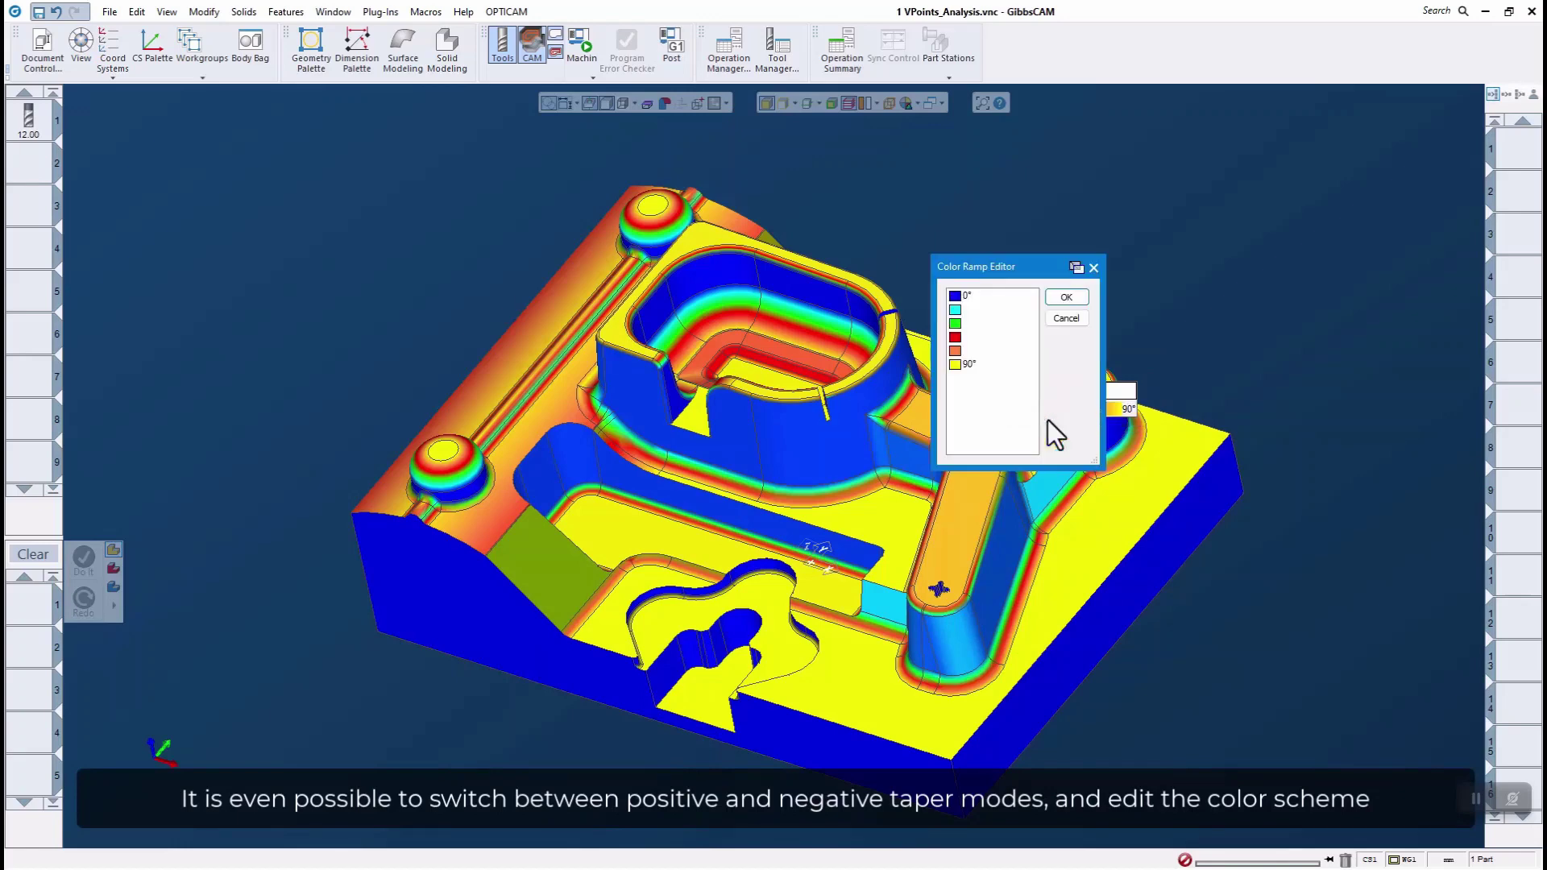
pyautogui.rightClick(955, 312)
pyautogui.click(999, 357)
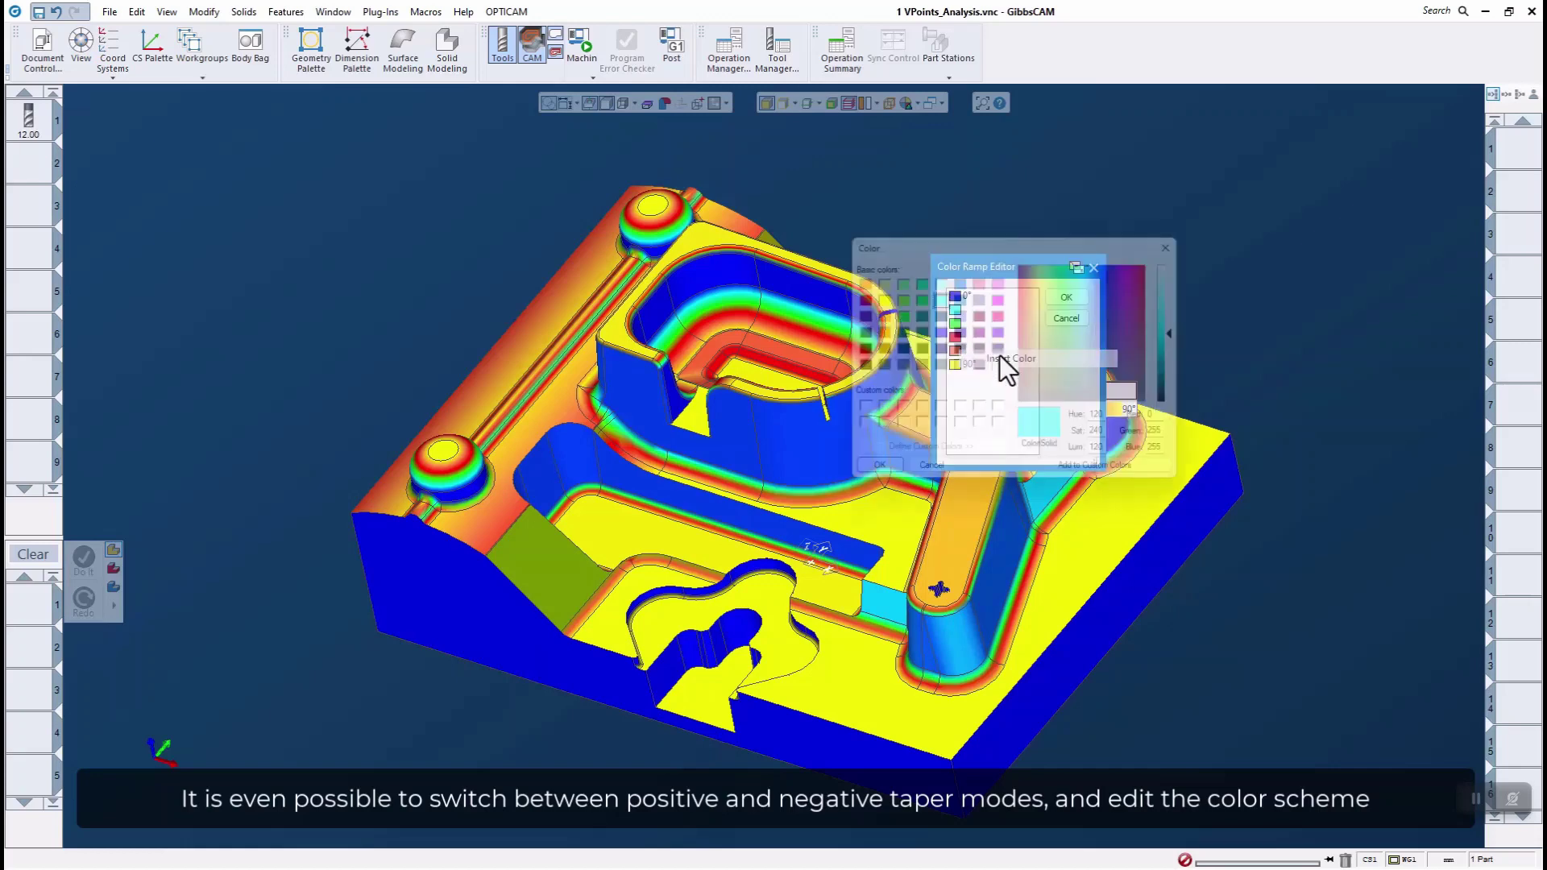
pyautogui.click(1000, 297)
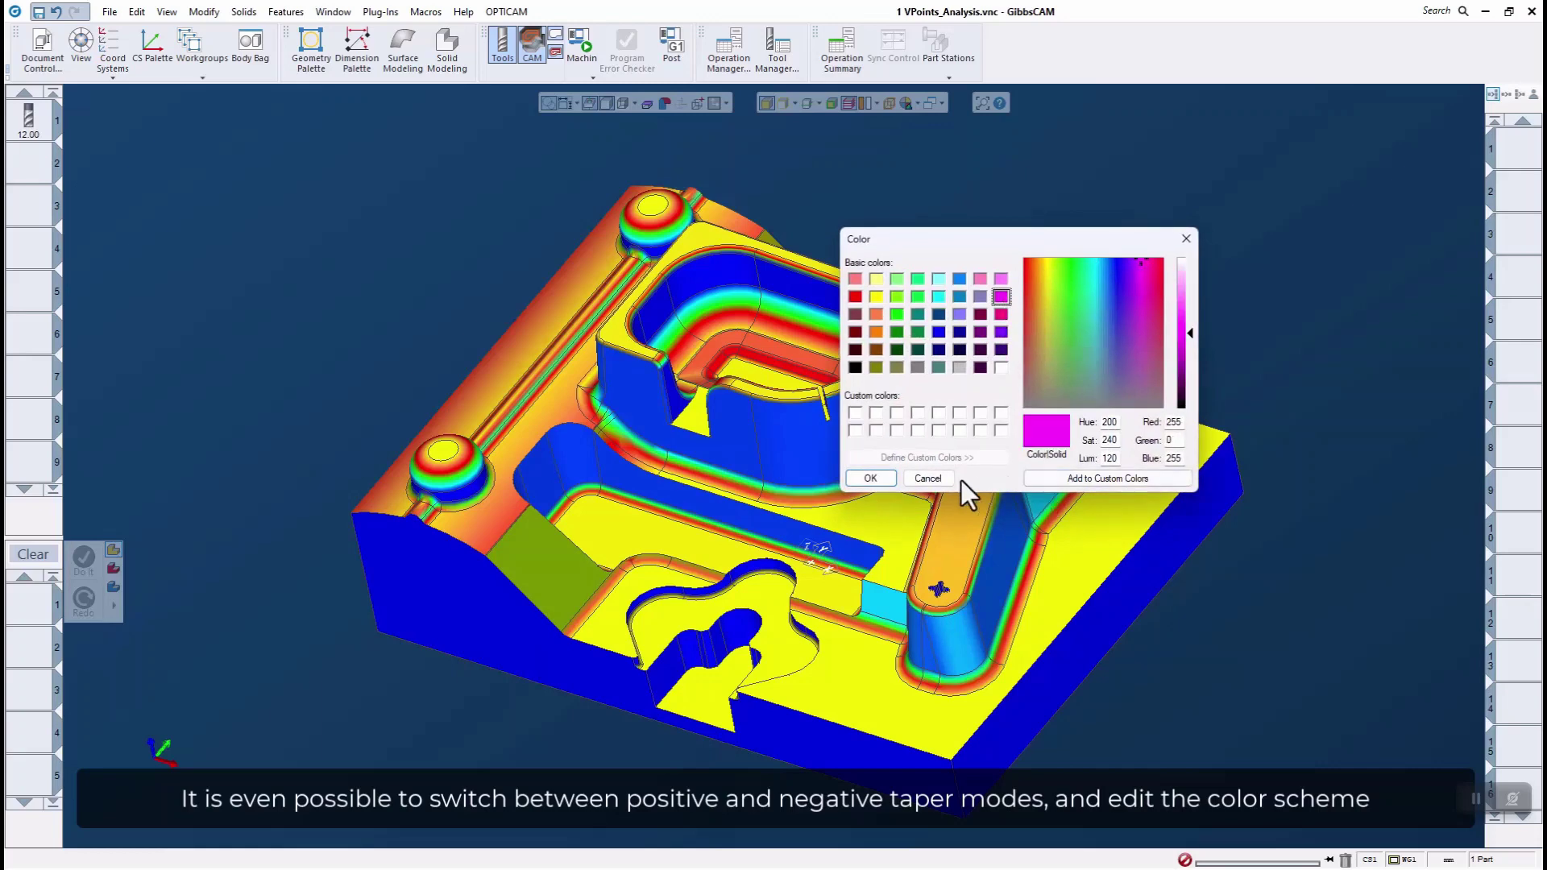
pyautogui.click(870, 478)
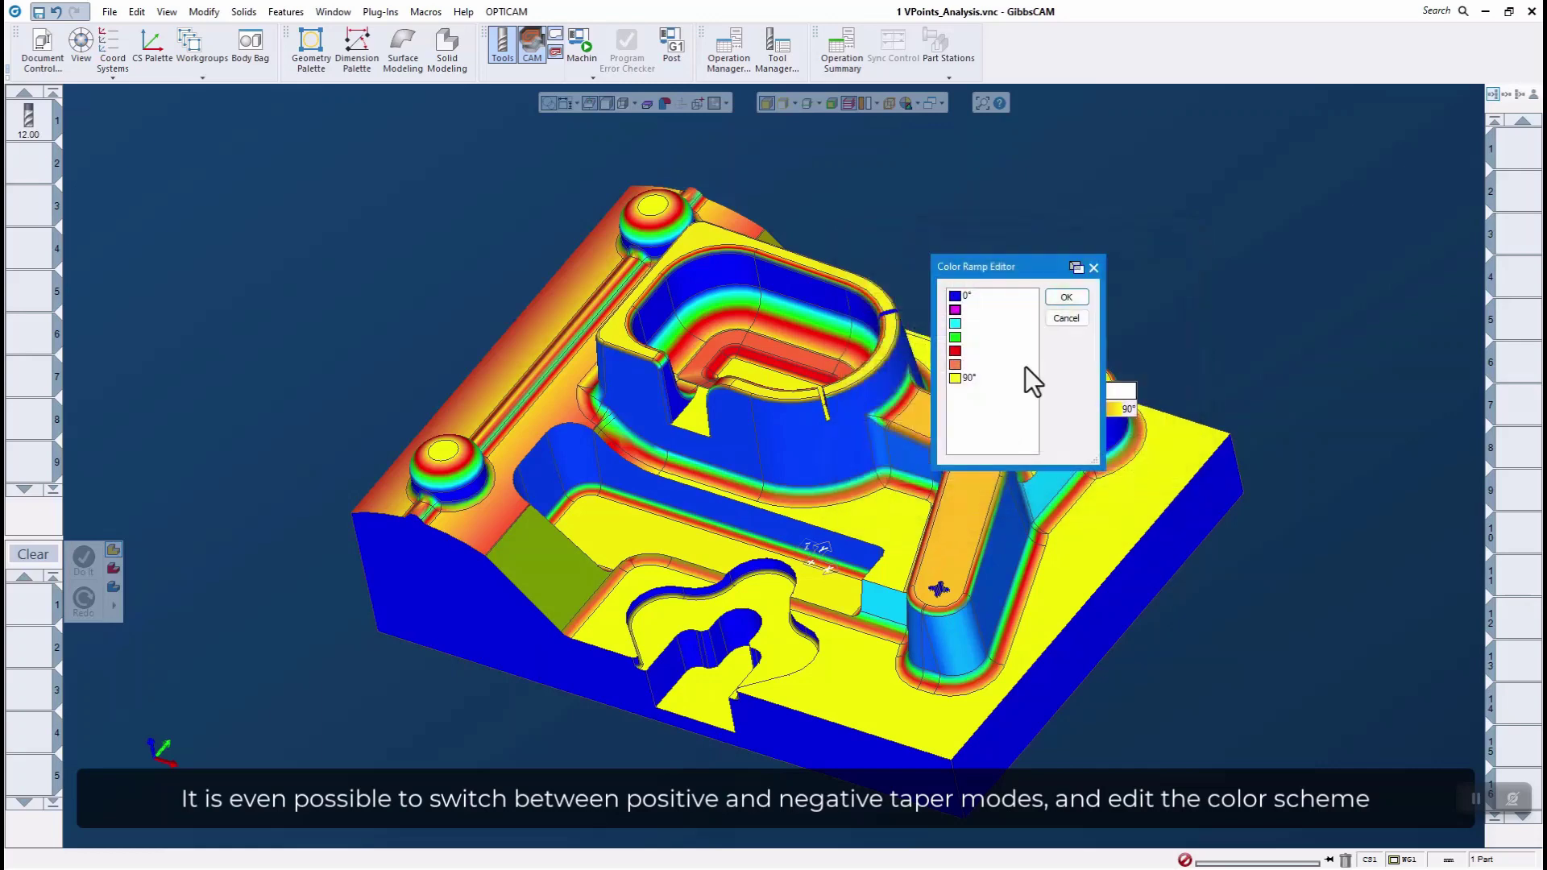
pyautogui.click(1065, 301)
pyautogui.moveTo(967, 393); pyautogui.dragTo(1072, 490)
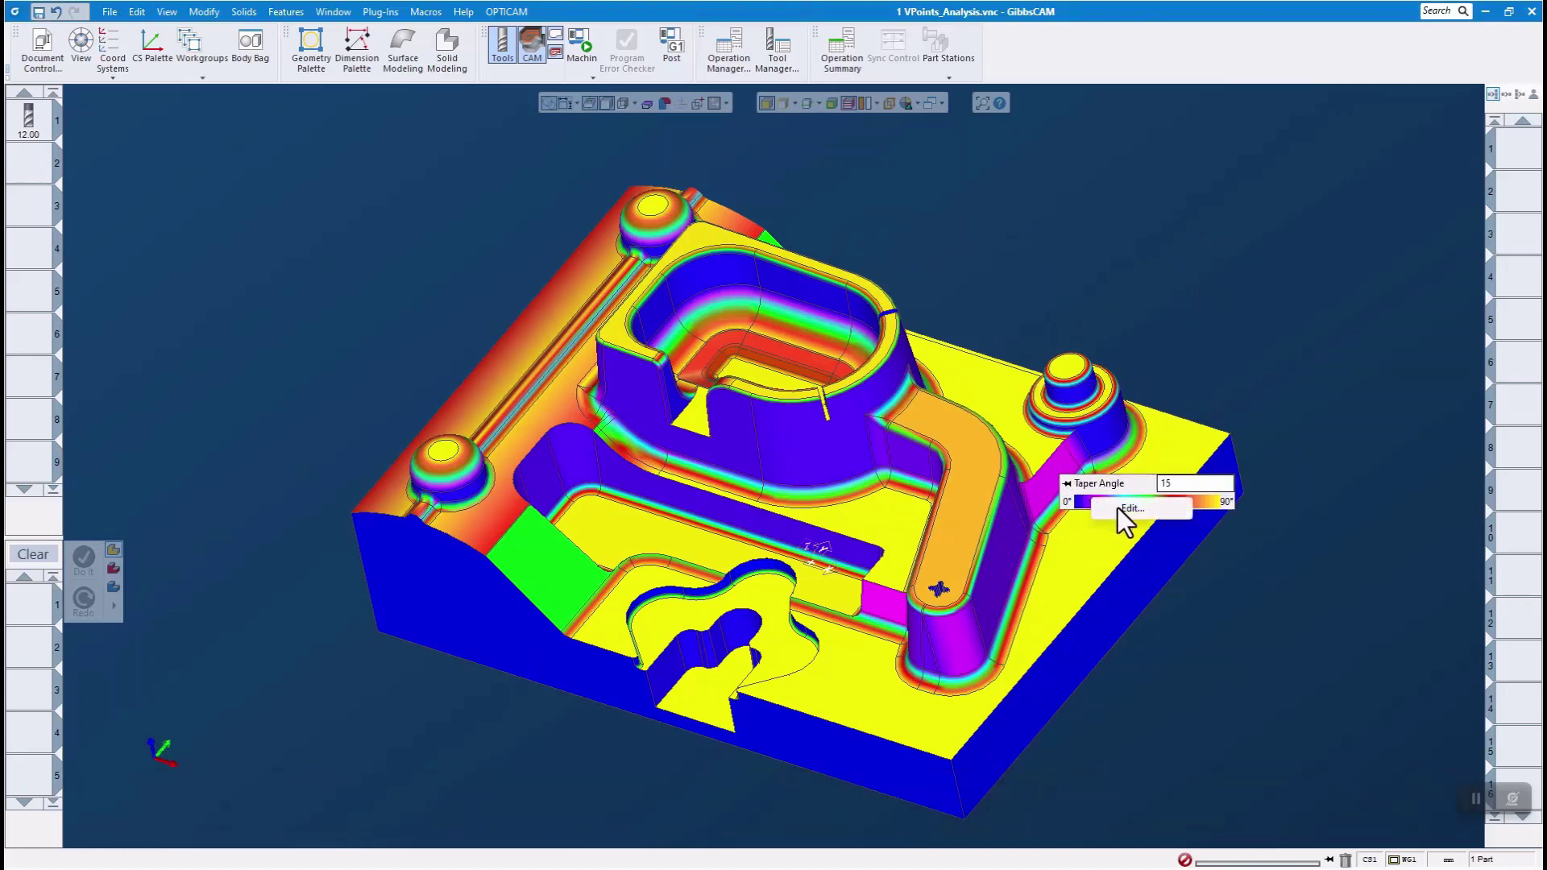
# Move cyan ahead of magenta in the taper angle color ramp, and reset the ramp to its default colors
pyautogui.doubleClick(1119, 506)
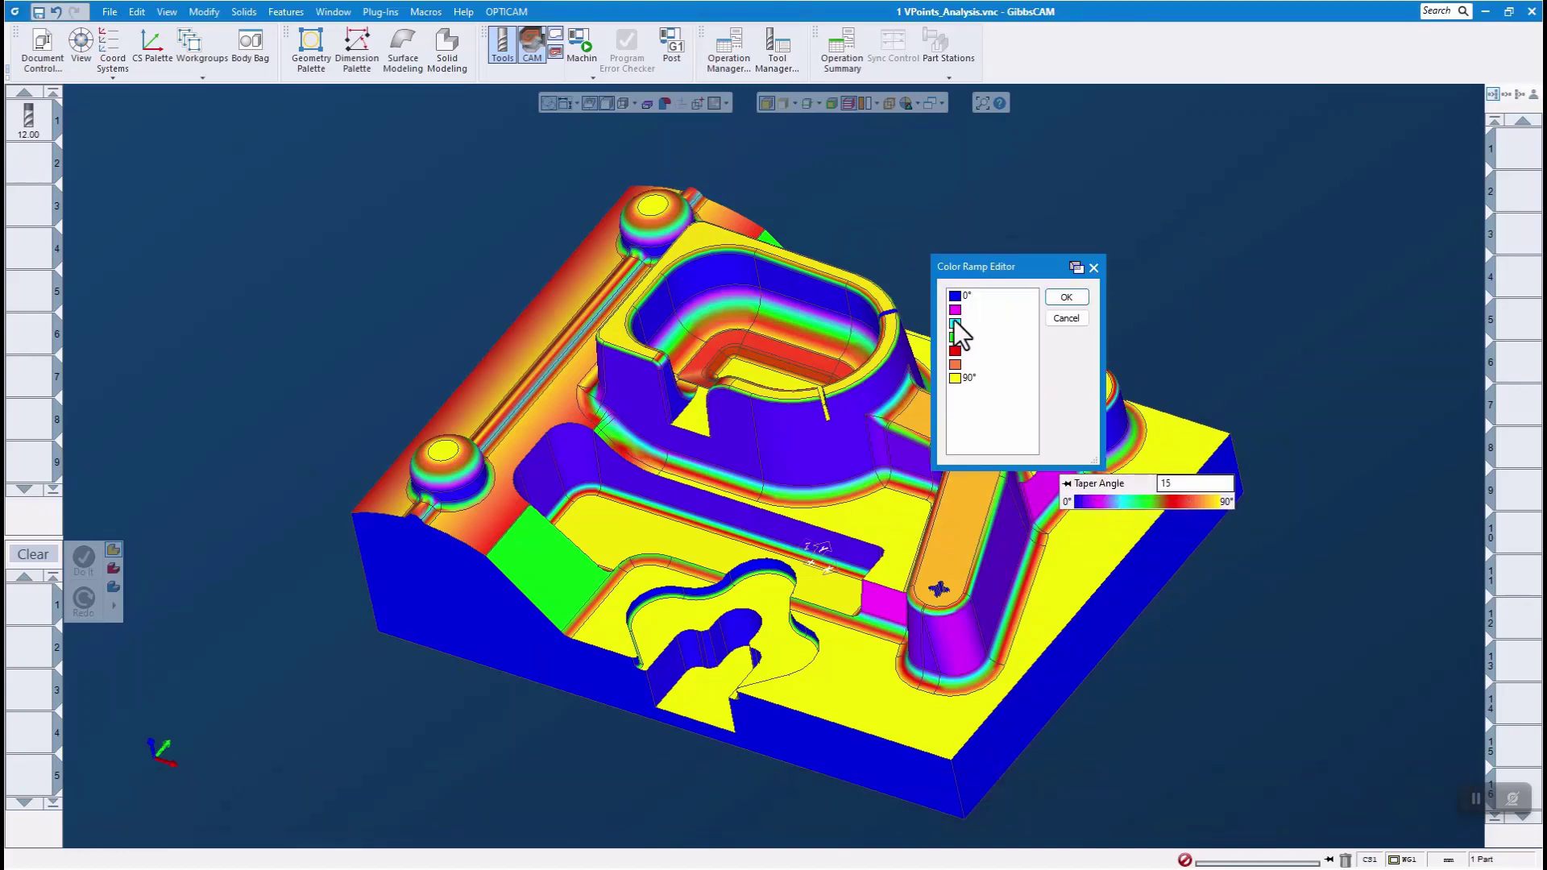
pyautogui.moveTo(954, 322); pyautogui.dragTo(954, 311)
pyautogui.rightClick(957, 325)
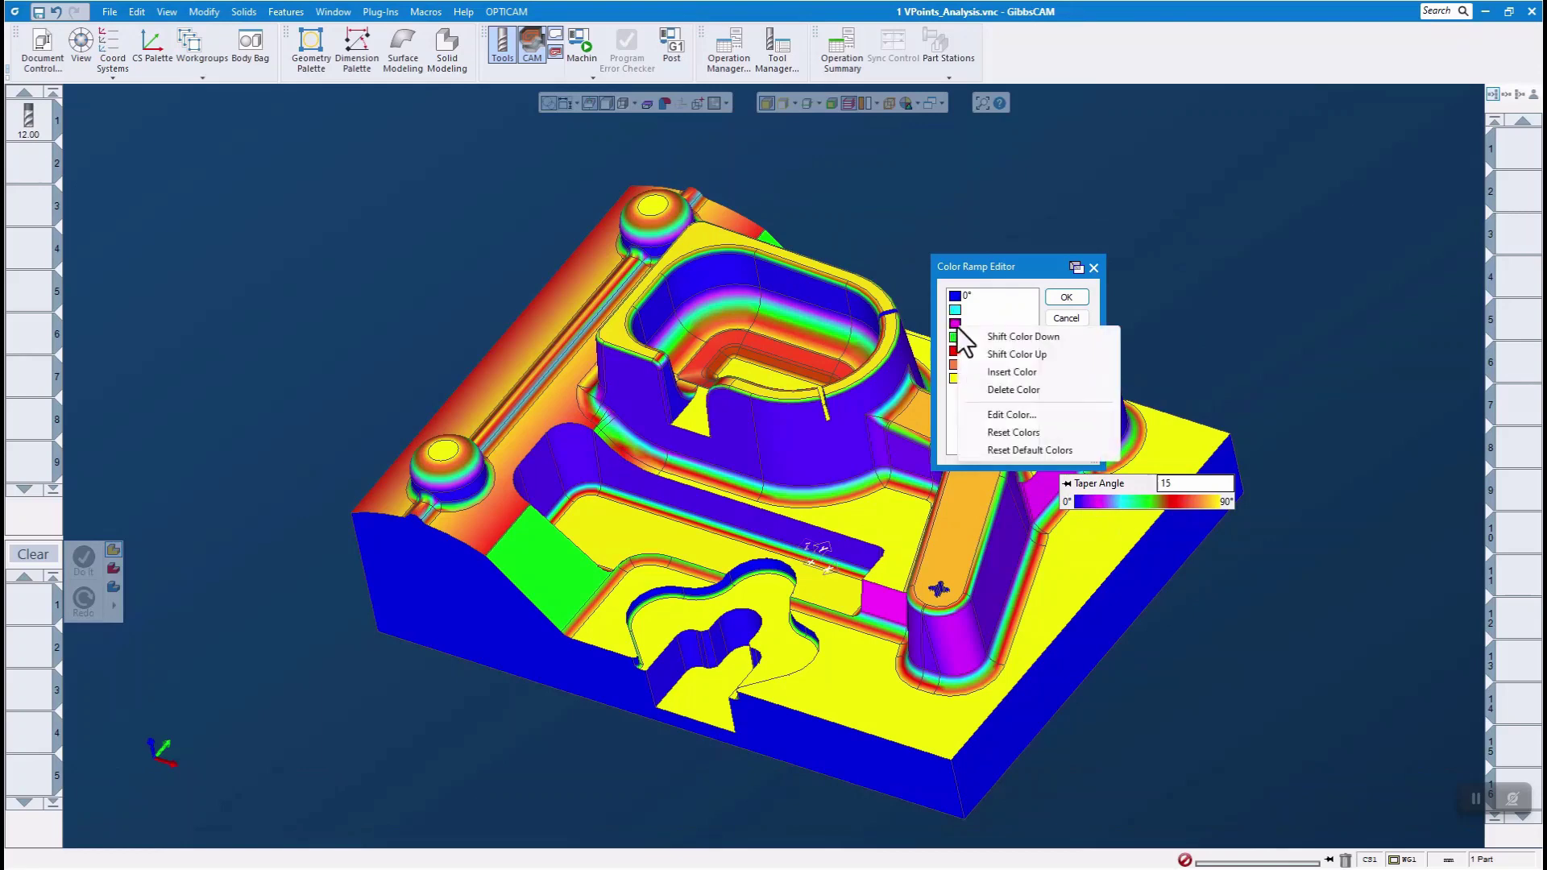
pyautogui.click(1028, 450)
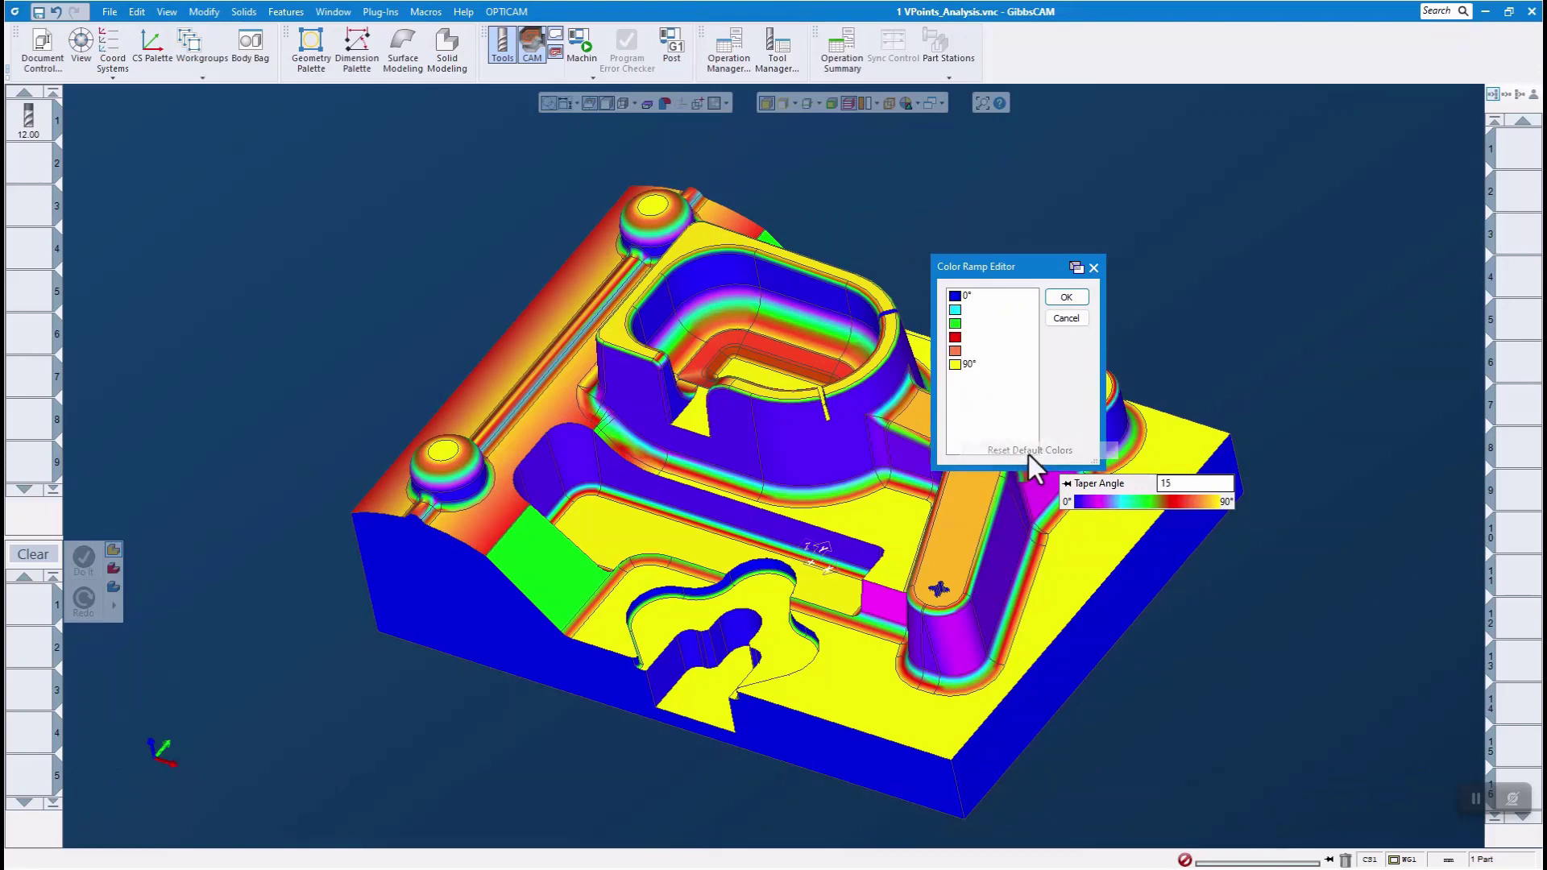
pyautogui.click(1066, 298)
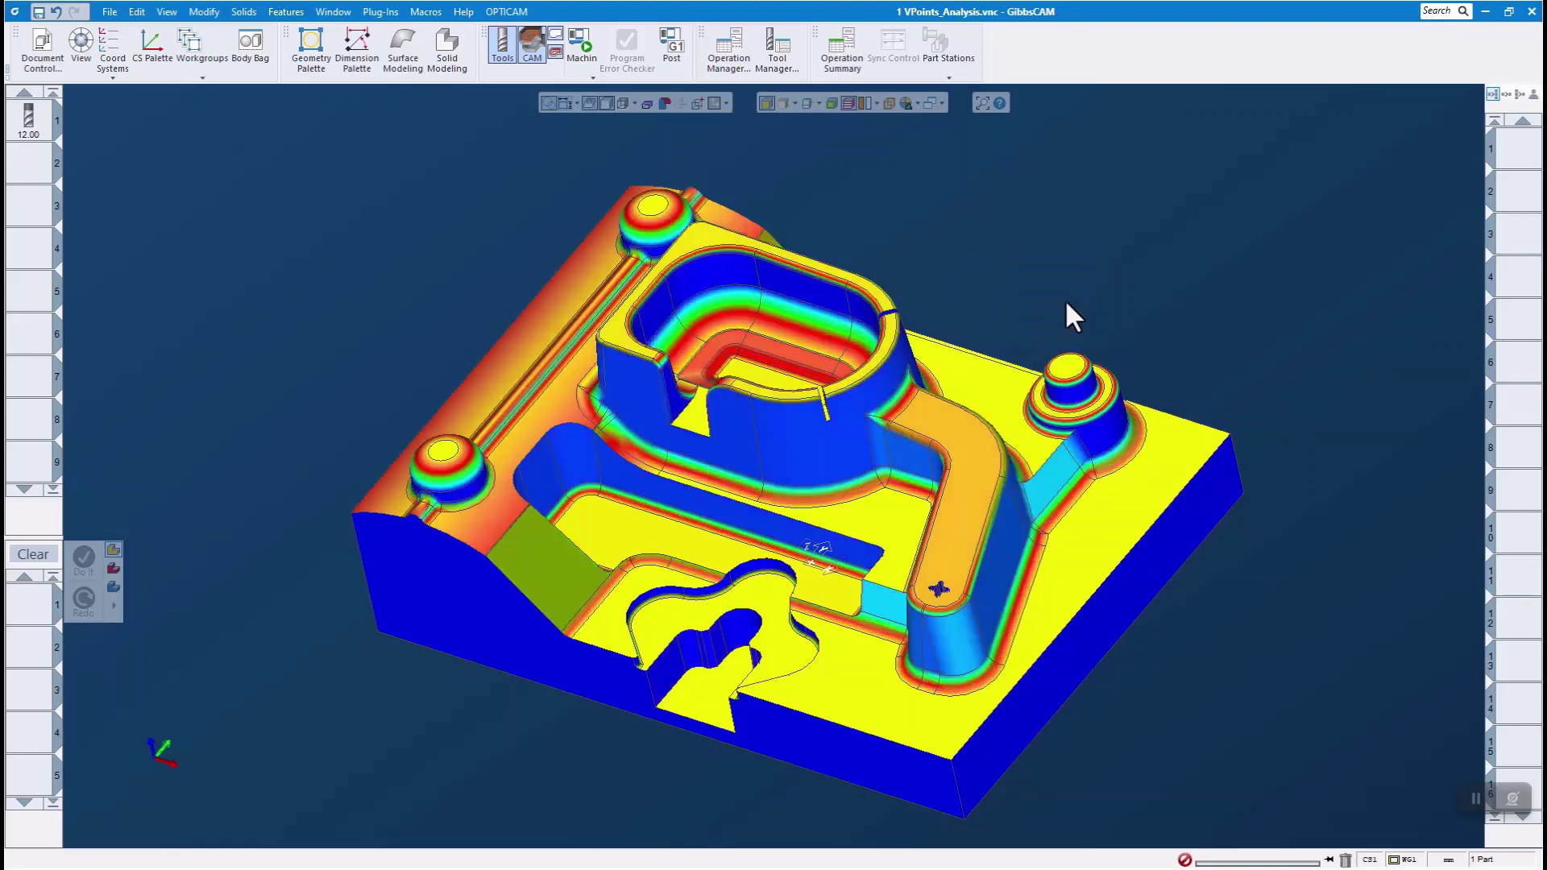
# Display the solid in Curvature Color and inspect the mean curvature on the raised pocket's outer wall and the small boss's base
pyautogui.click(917, 104)
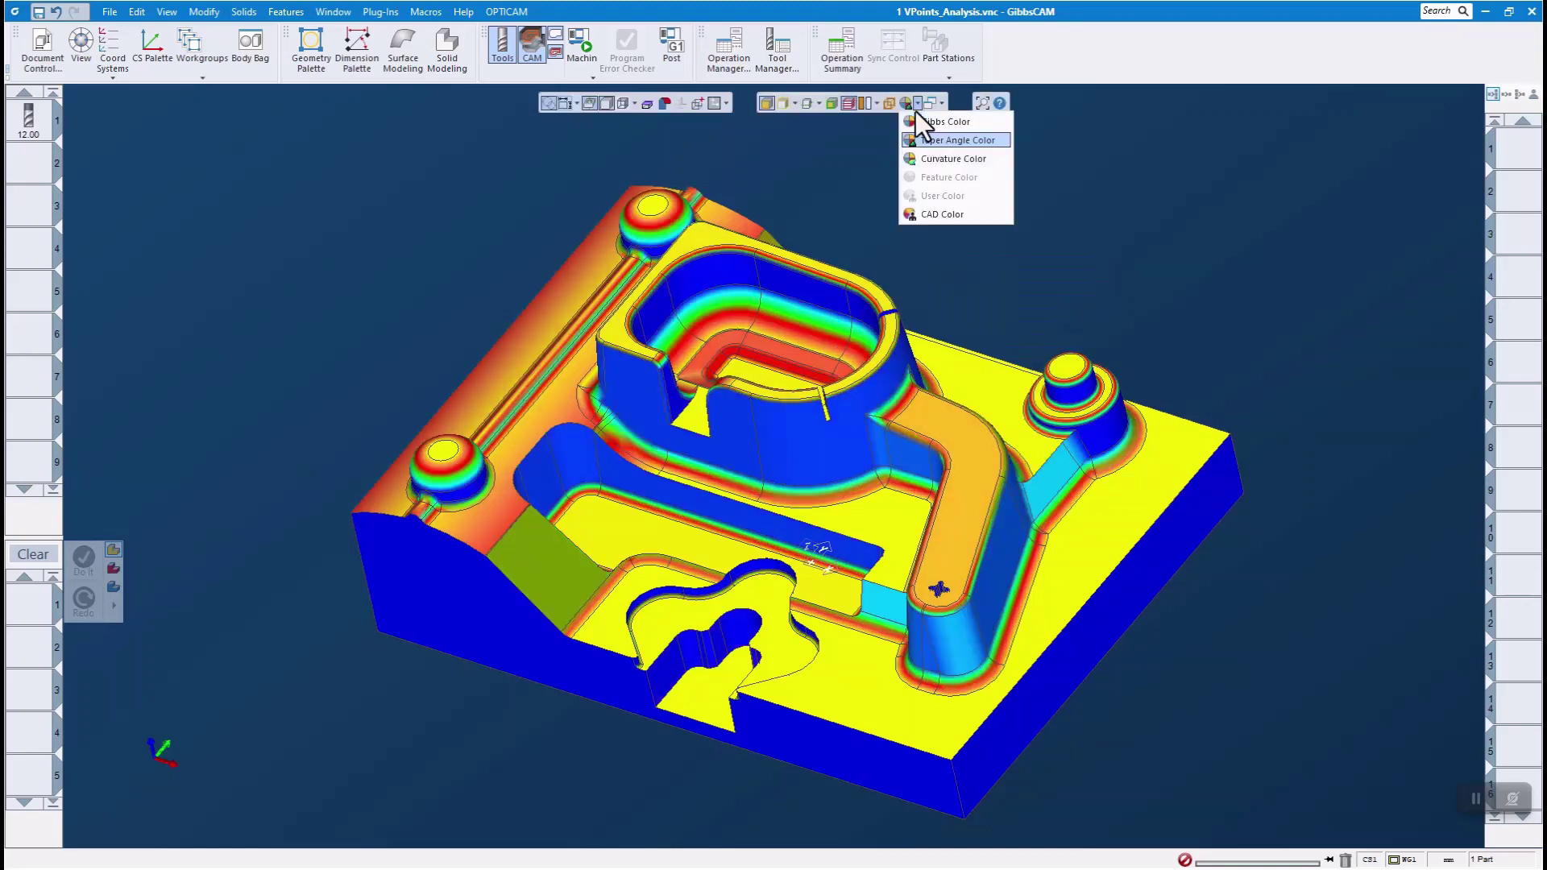
pyautogui.click(926, 160)
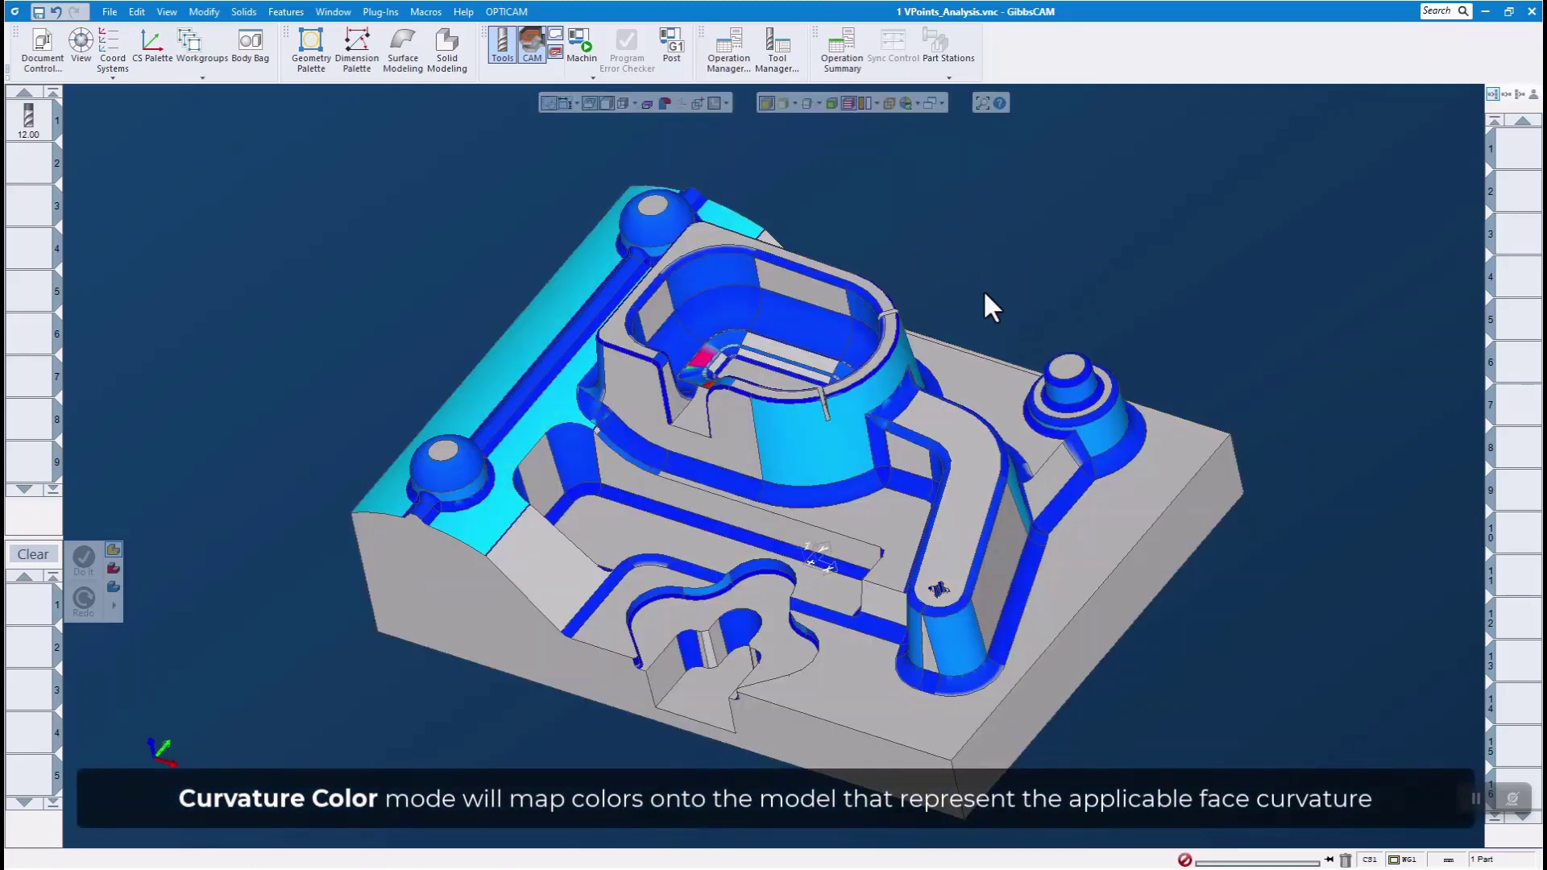
pyautogui.moveTo(991, 304); pyautogui.dragTo(923, 438, button='middle')
pyautogui.moveTo(821, 453)
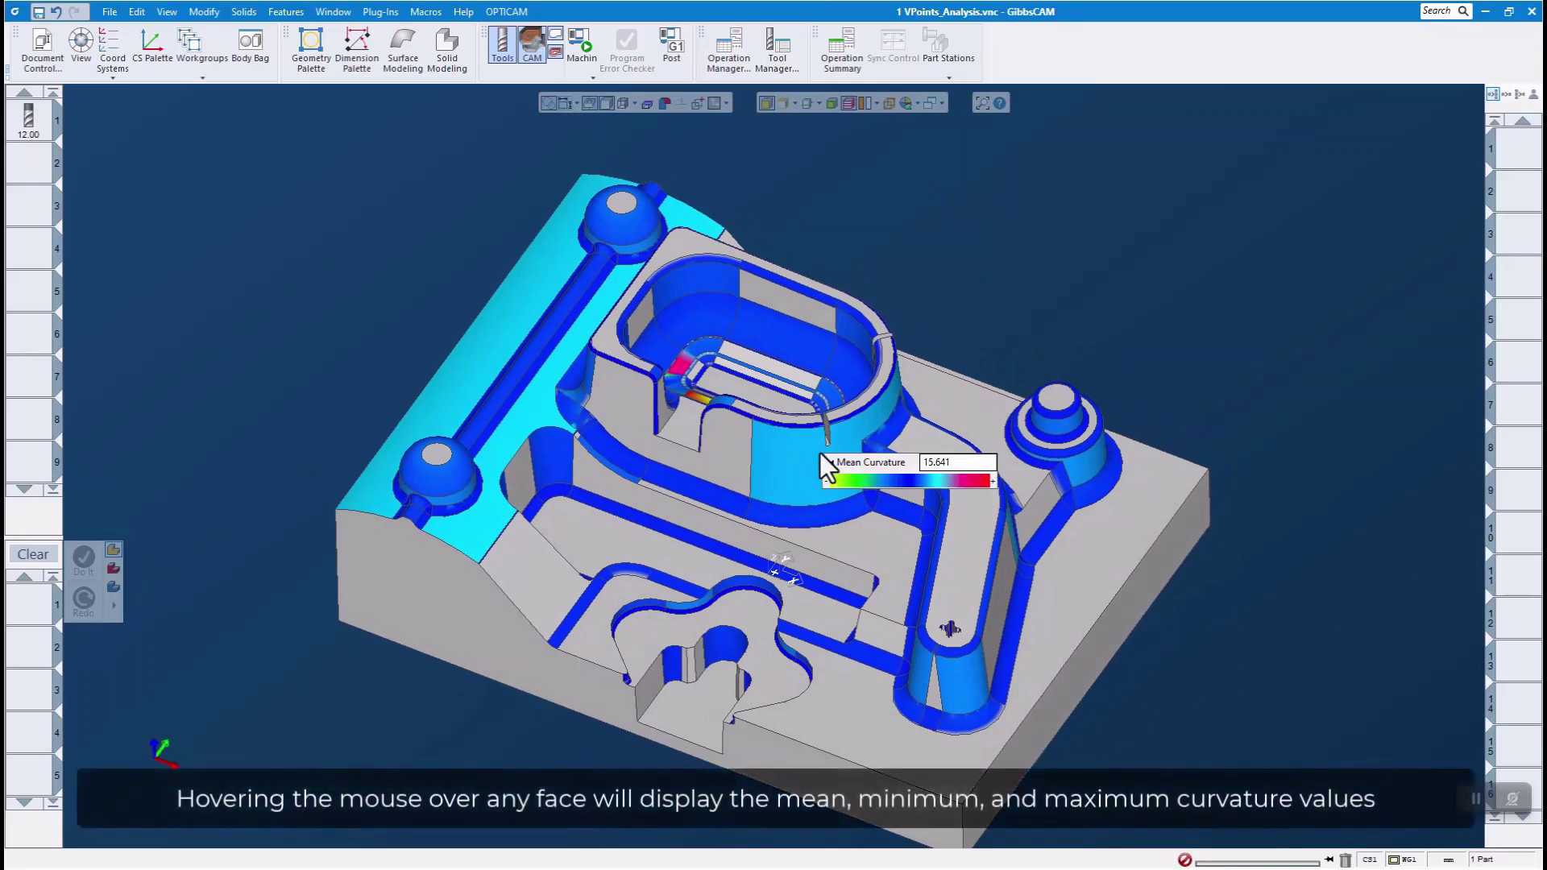
pyautogui.moveTo(1046, 469)
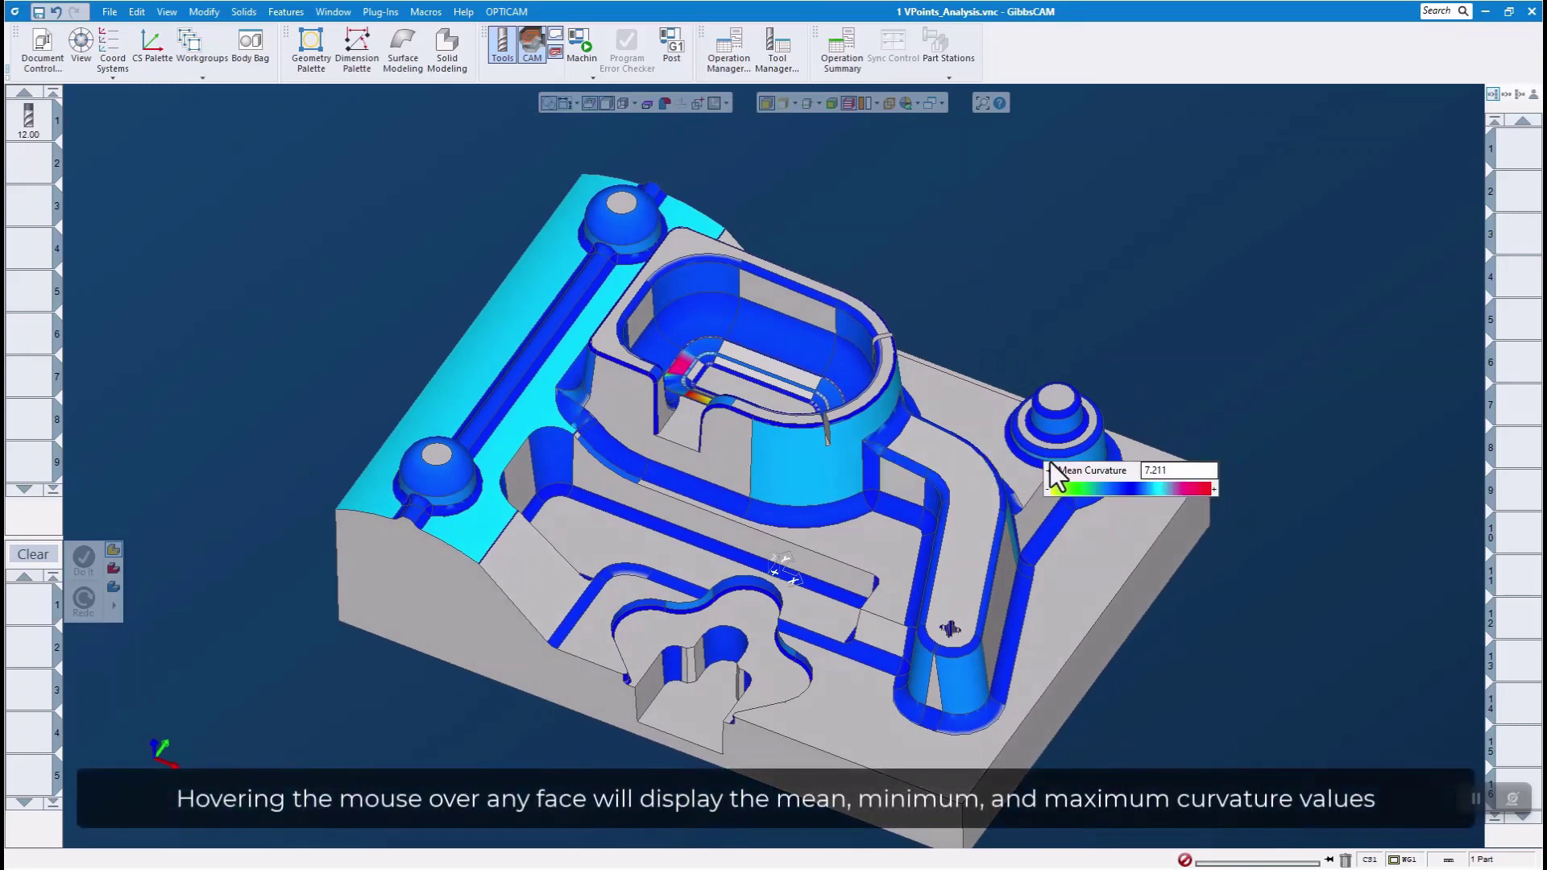
# Compare the Min Curvature and Max Curvature displays of the part, and return to Mean Curvature
pyautogui.rightClick(1075, 471)
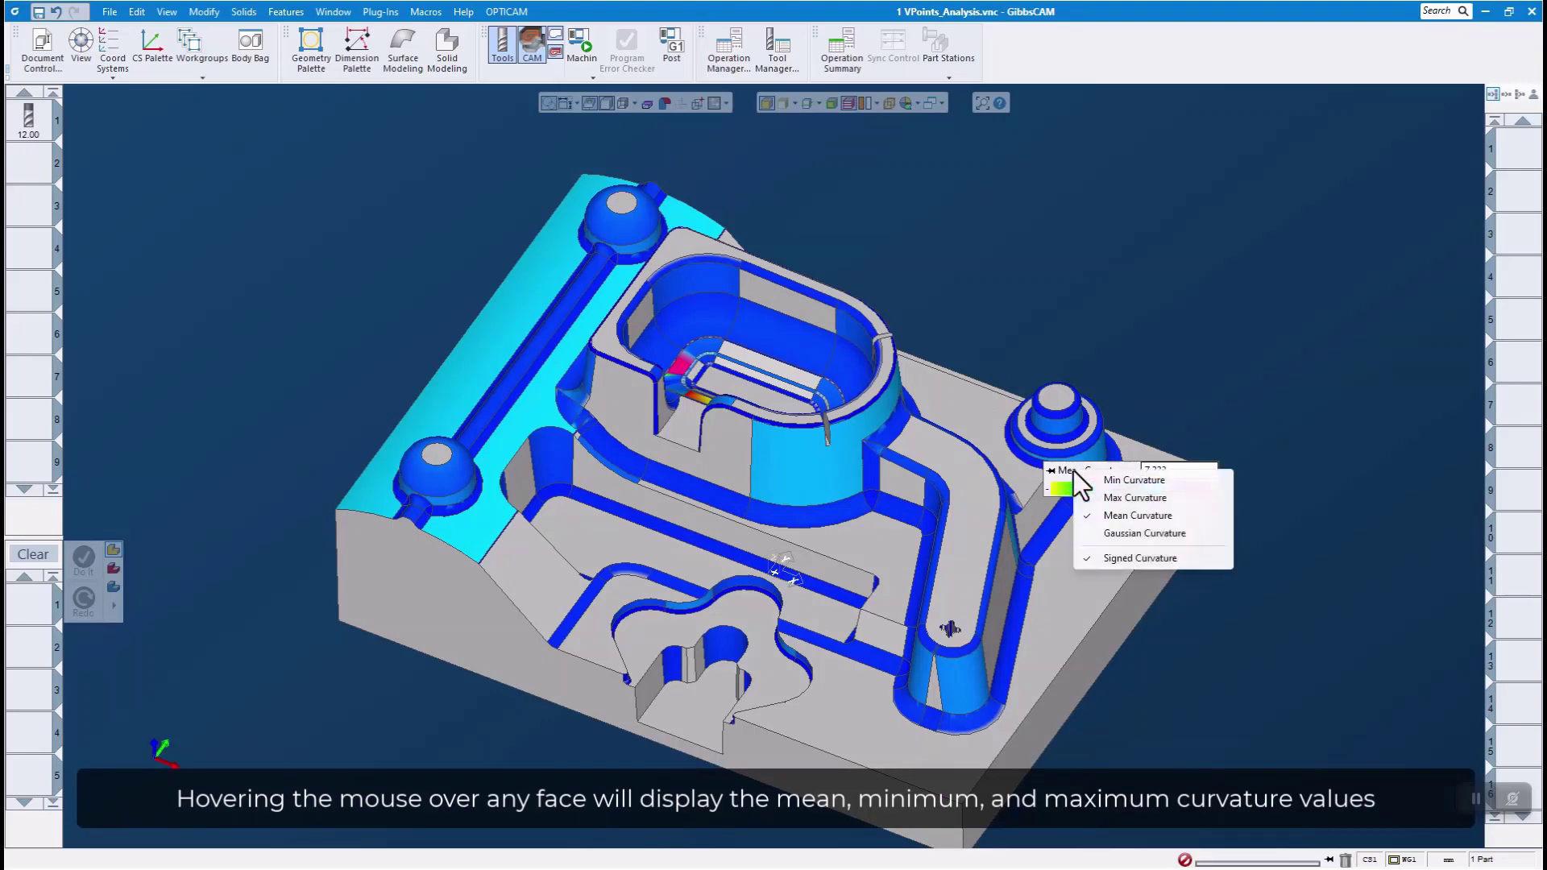
pyautogui.click(1132, 480)
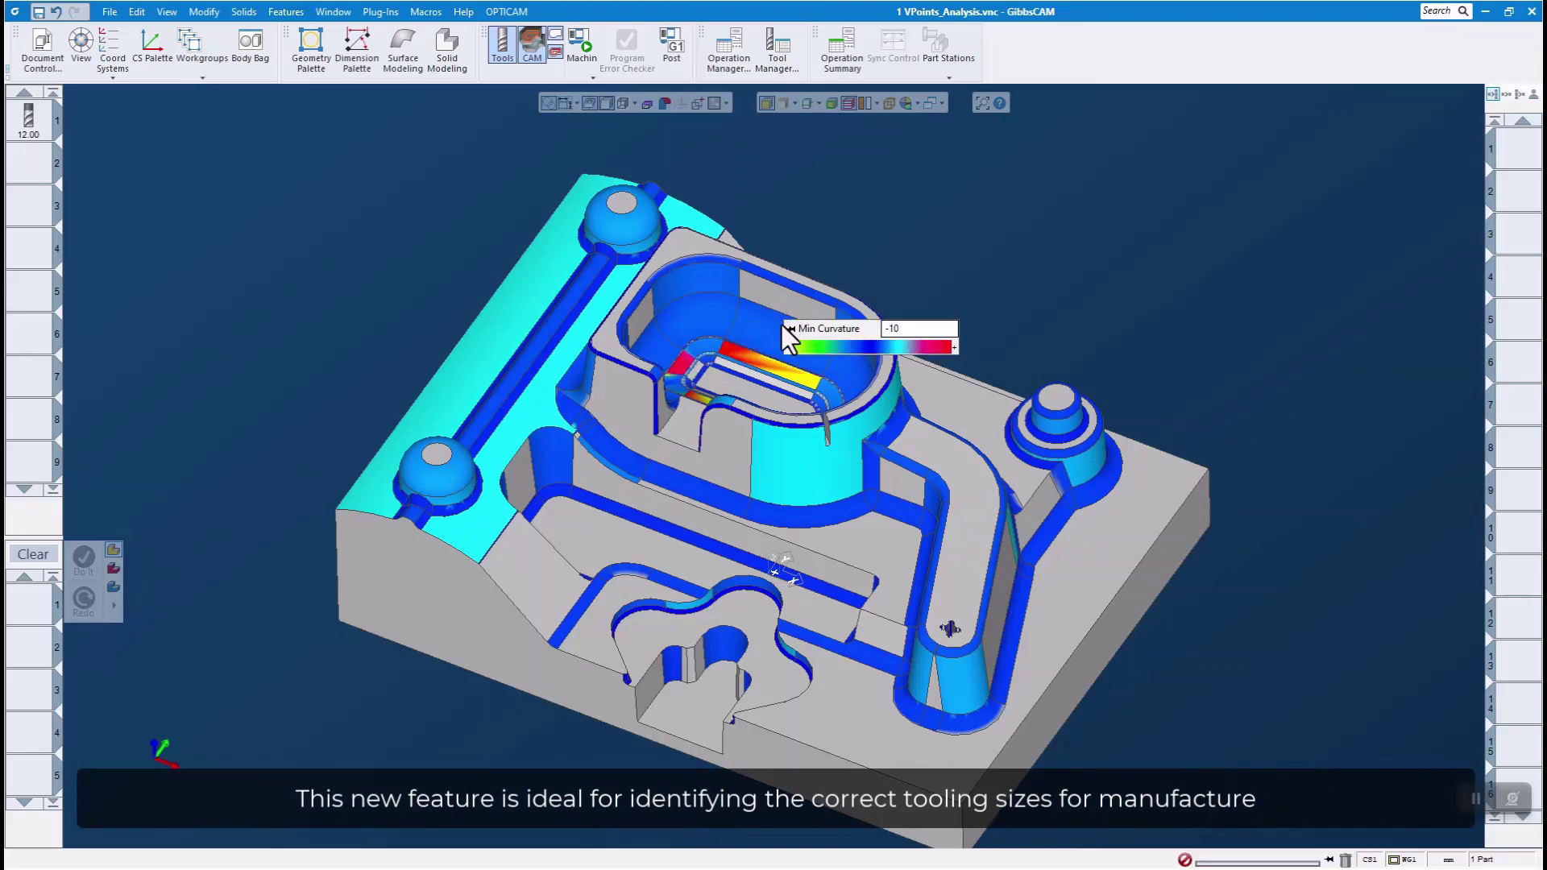
pyautogui.rightClick(831, 329)
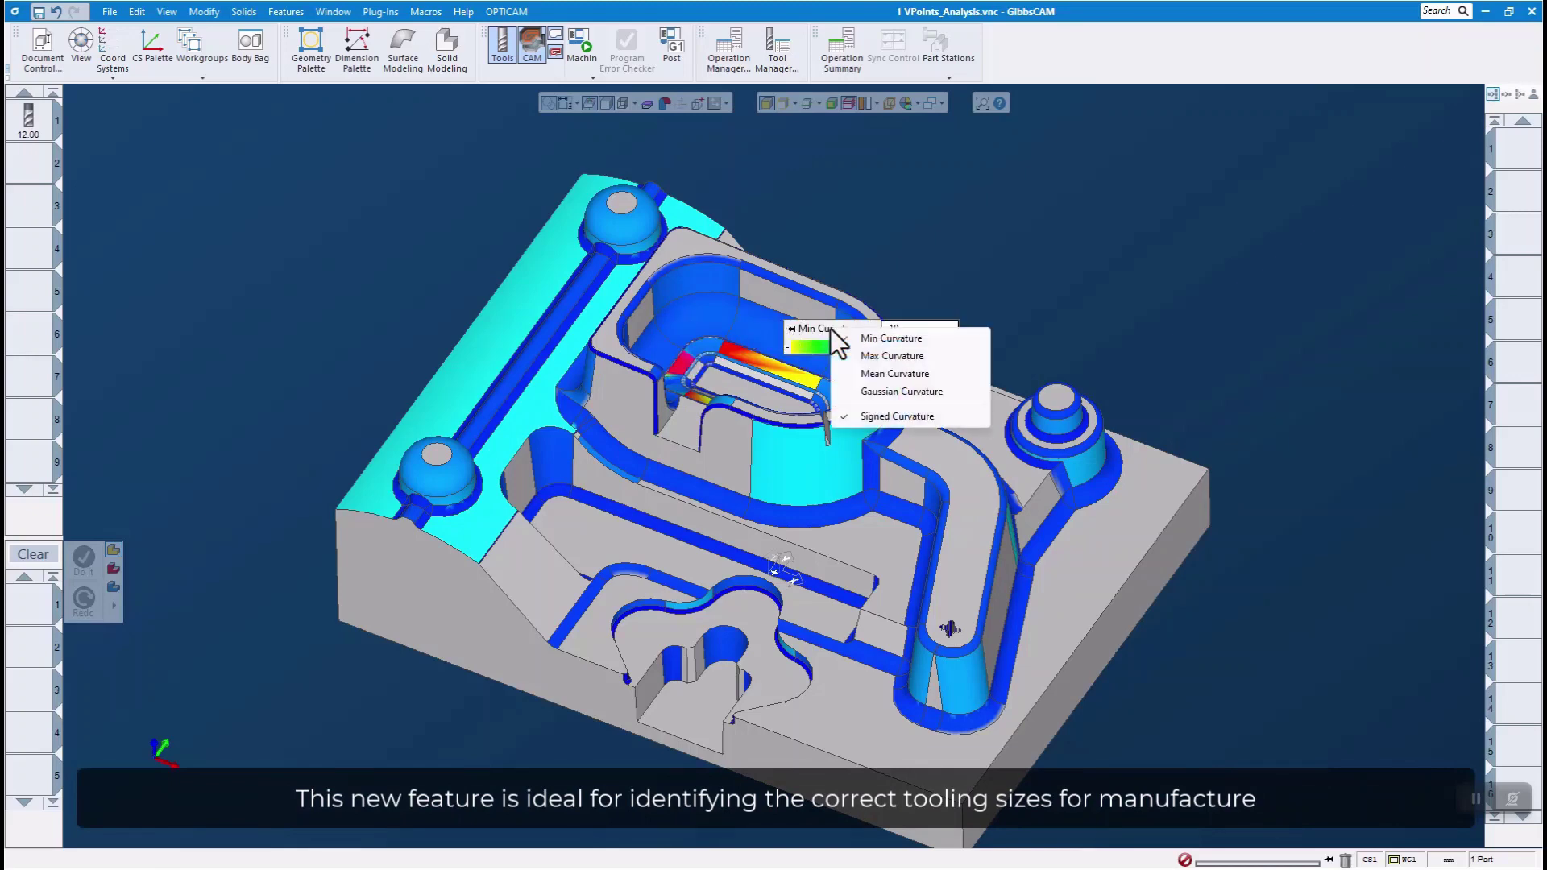
pyautogui.click(884, 356)
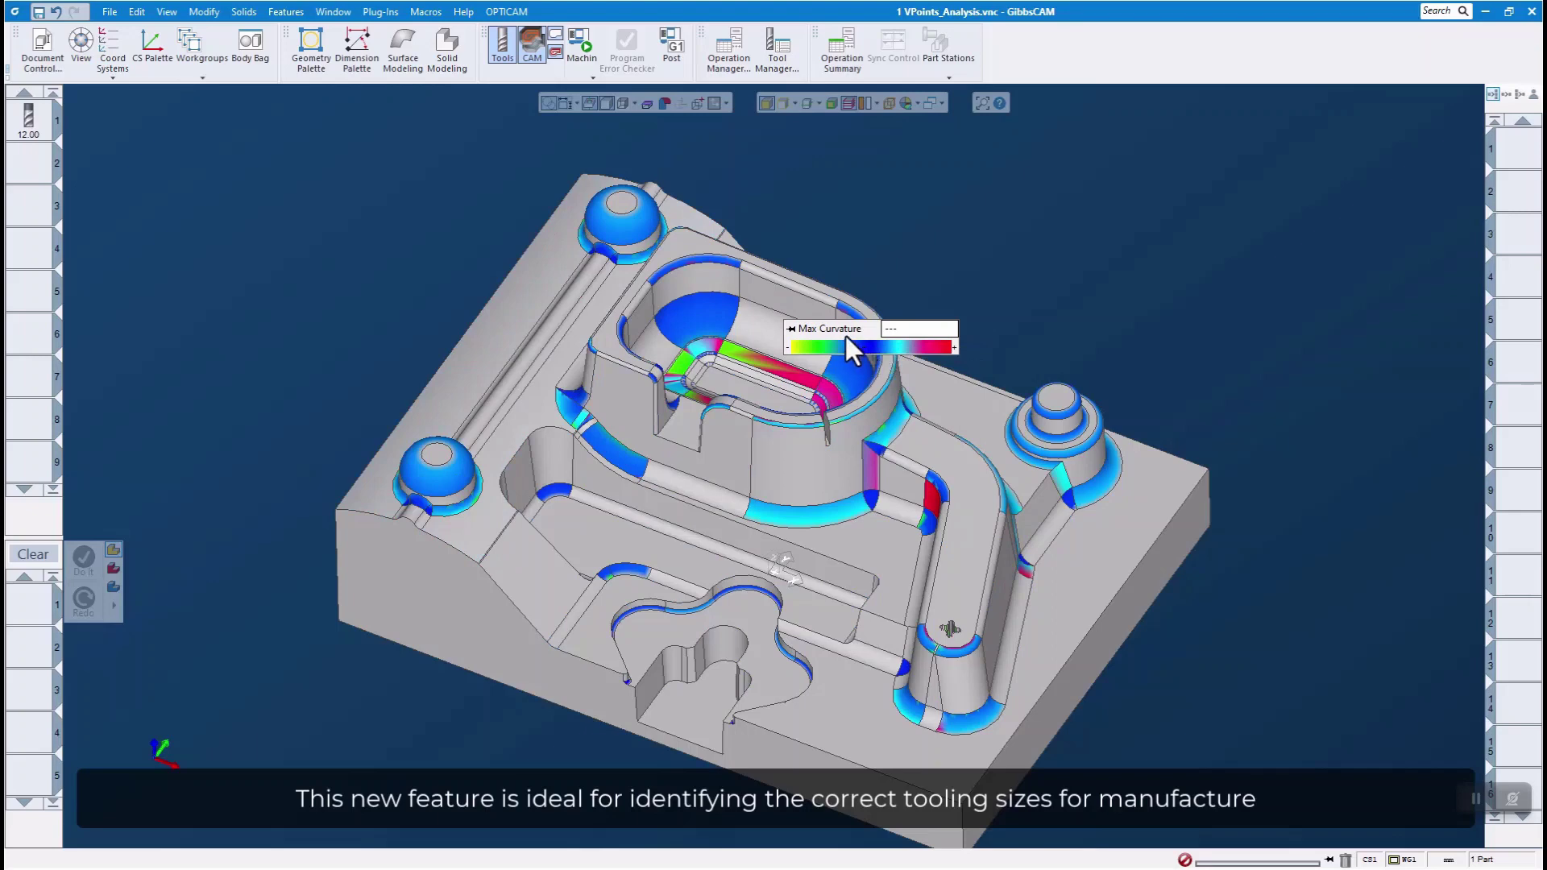
pyautogui.rightClick(846, 335)
pyautogui.click(867, 377)
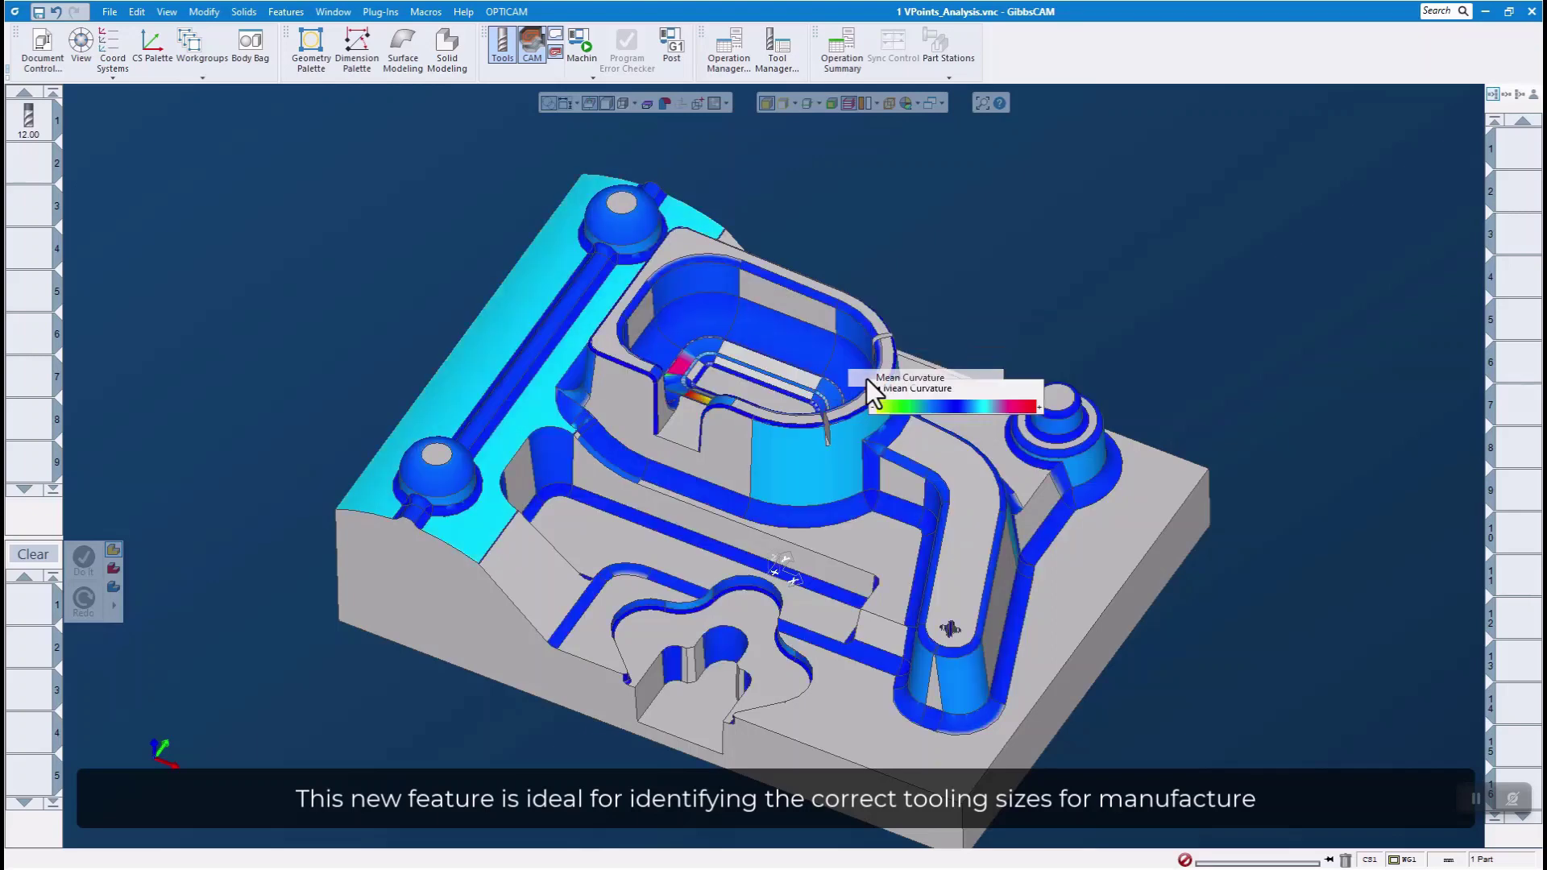
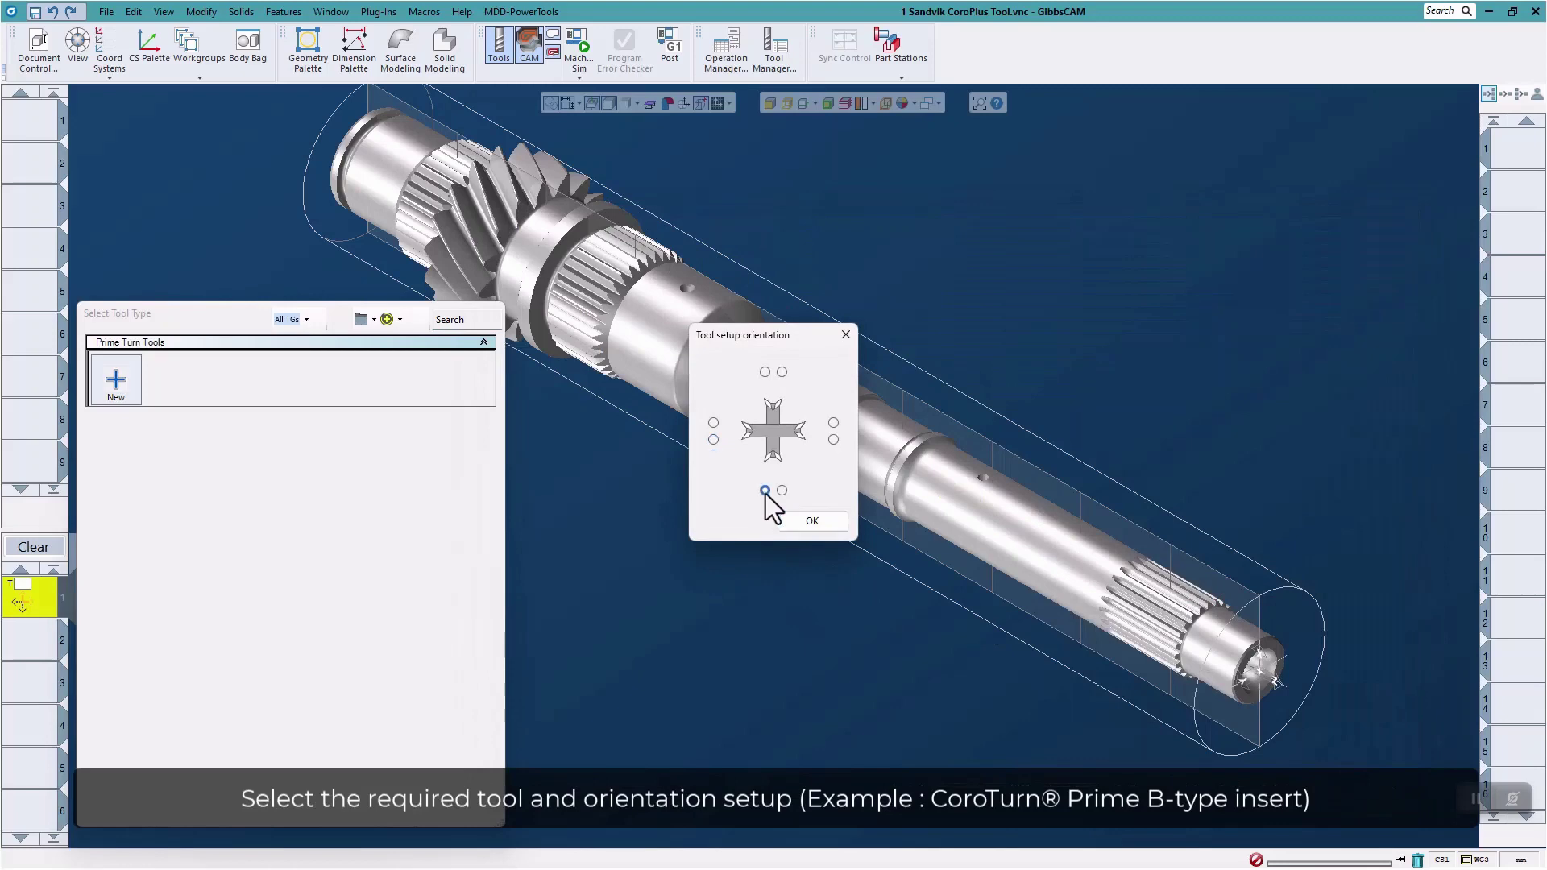
# Import the Prime B tool with the chosen downward-facing setup orientation and assign it to the PrimeTurning process
pyautogui.click(813, 520)
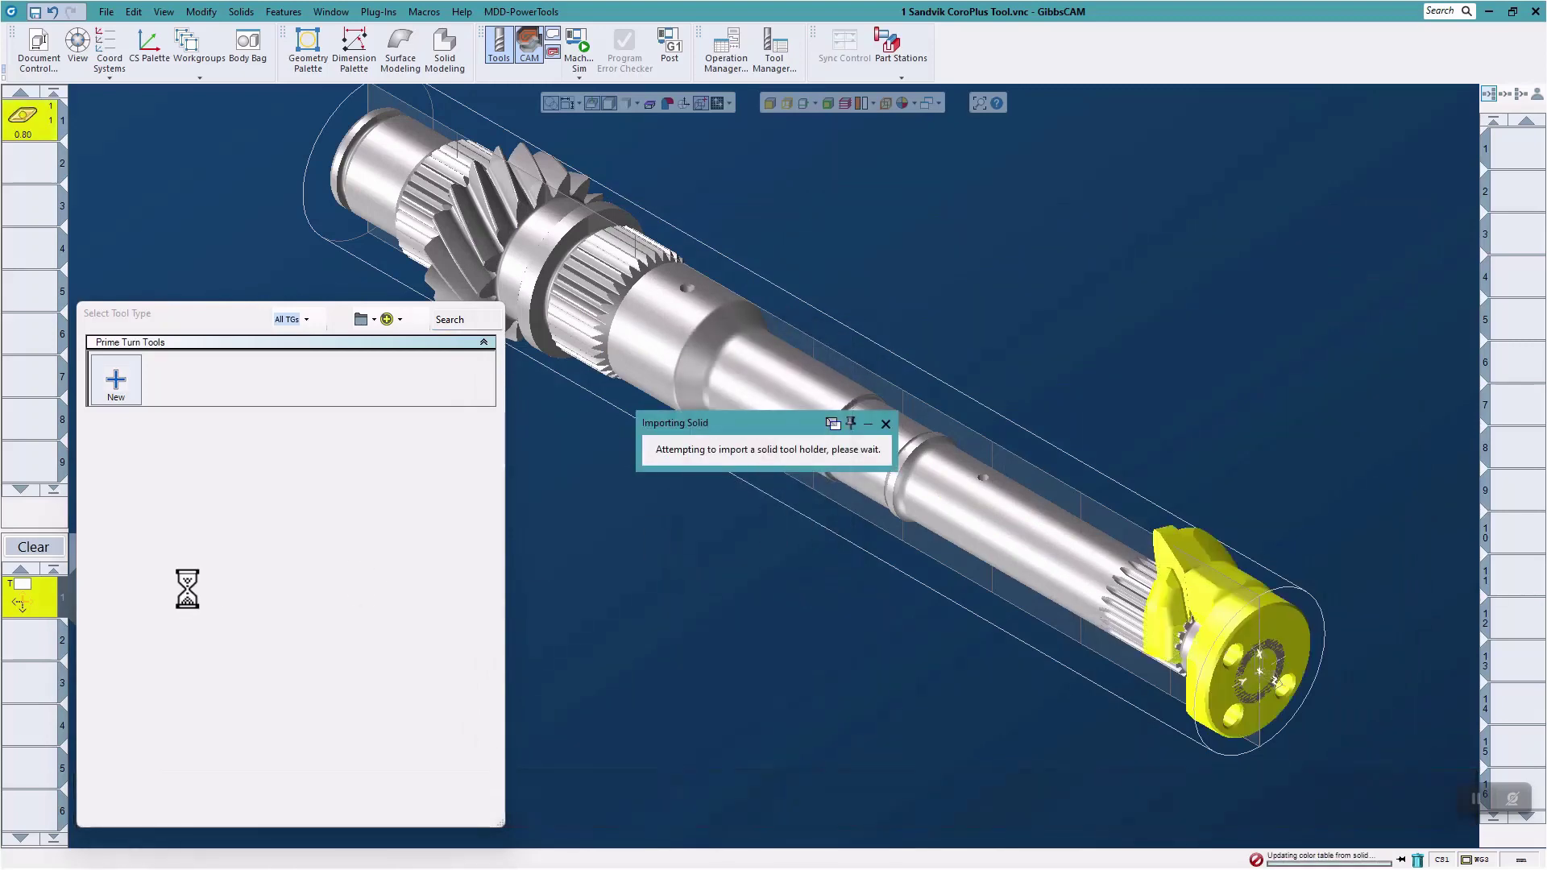
pyautogui.moveTo(113, 382)
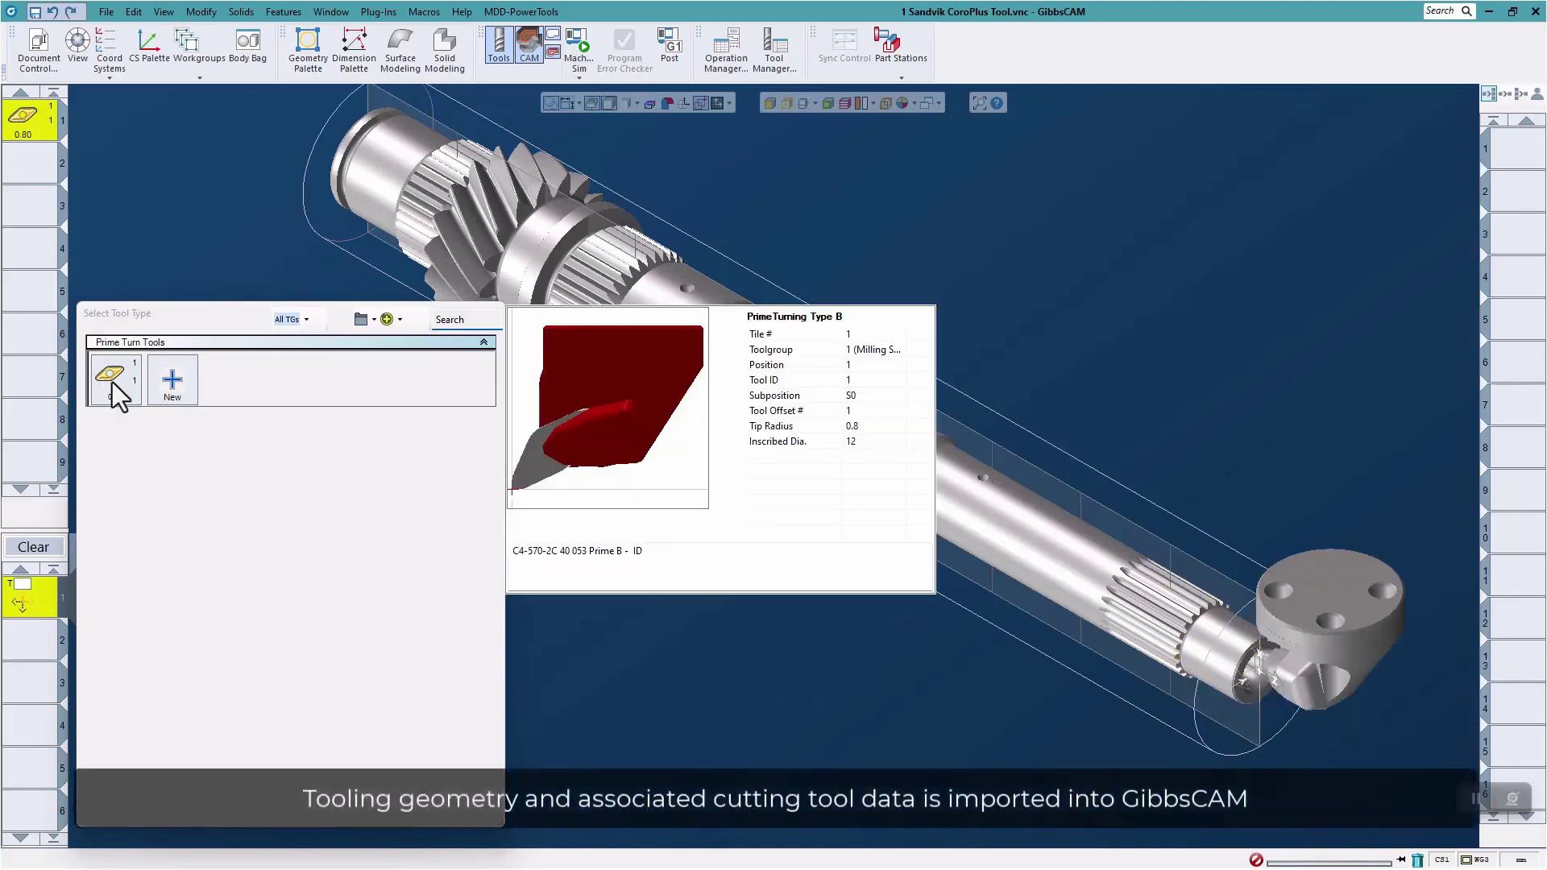
pyautogui.click(113, 382)
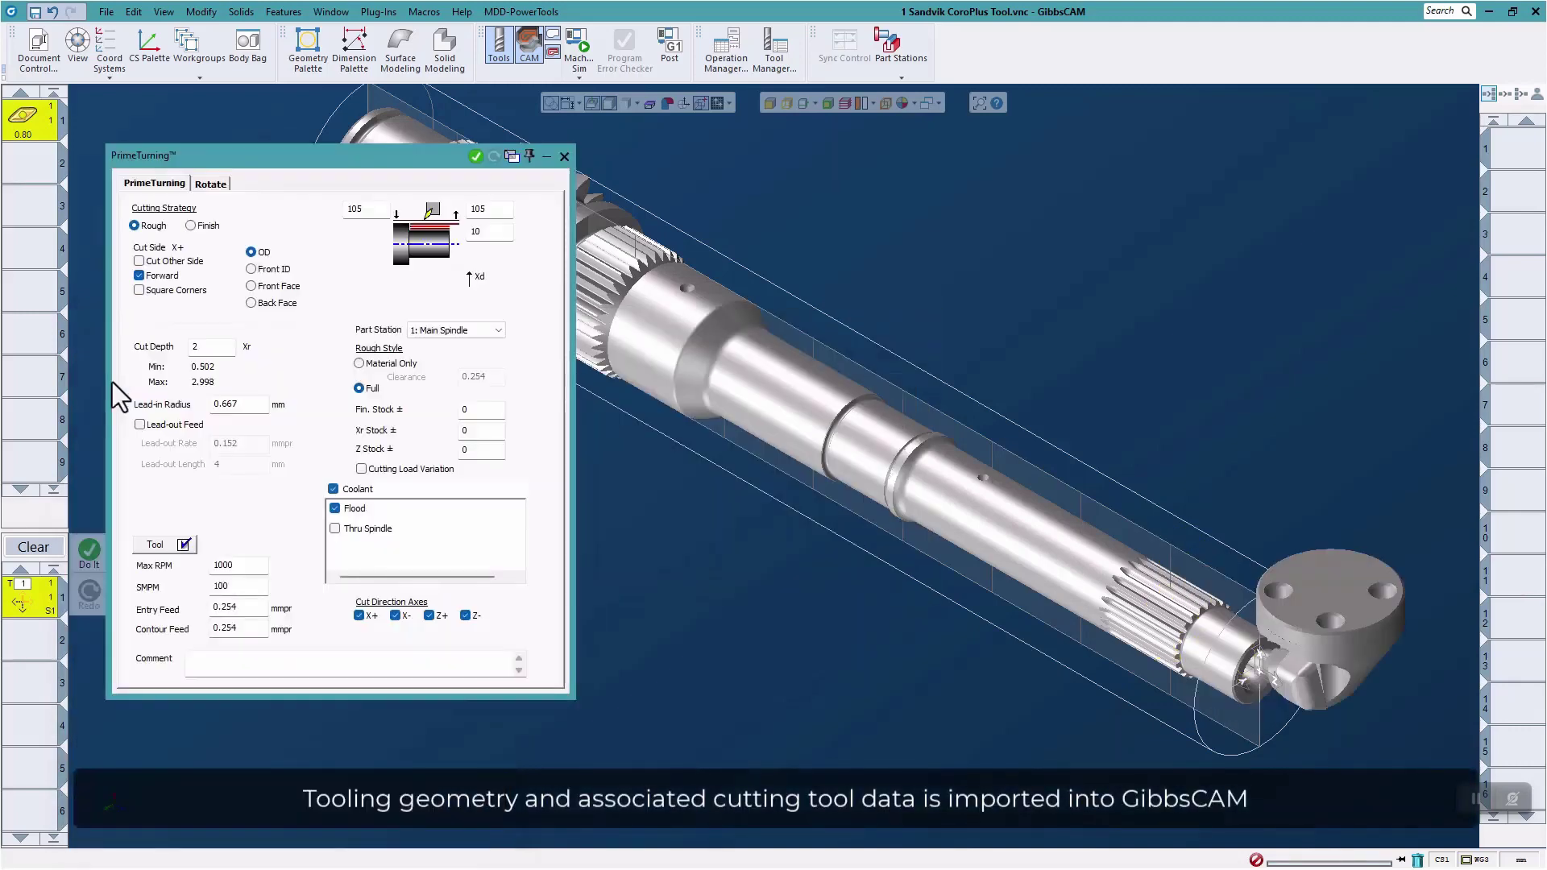
# Examine the imported Prime B tool's definition and its 3D holder preview from another angle
pyautogui.doubleClick(32, 124)
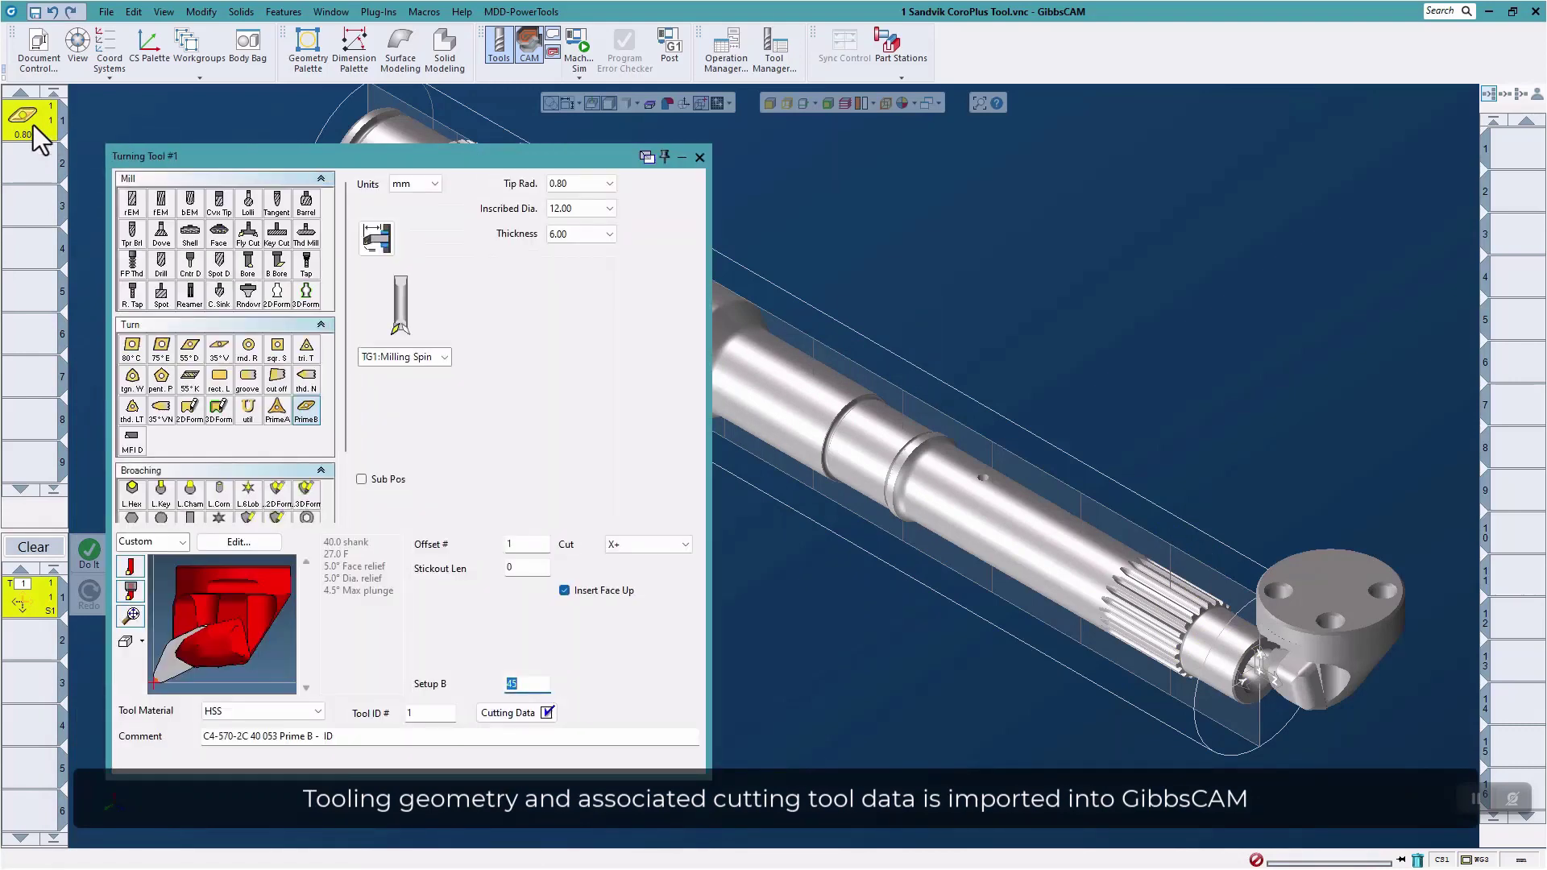
pyautogui.moveTo(270, 633); pyautogui.dragTo(284, 617)
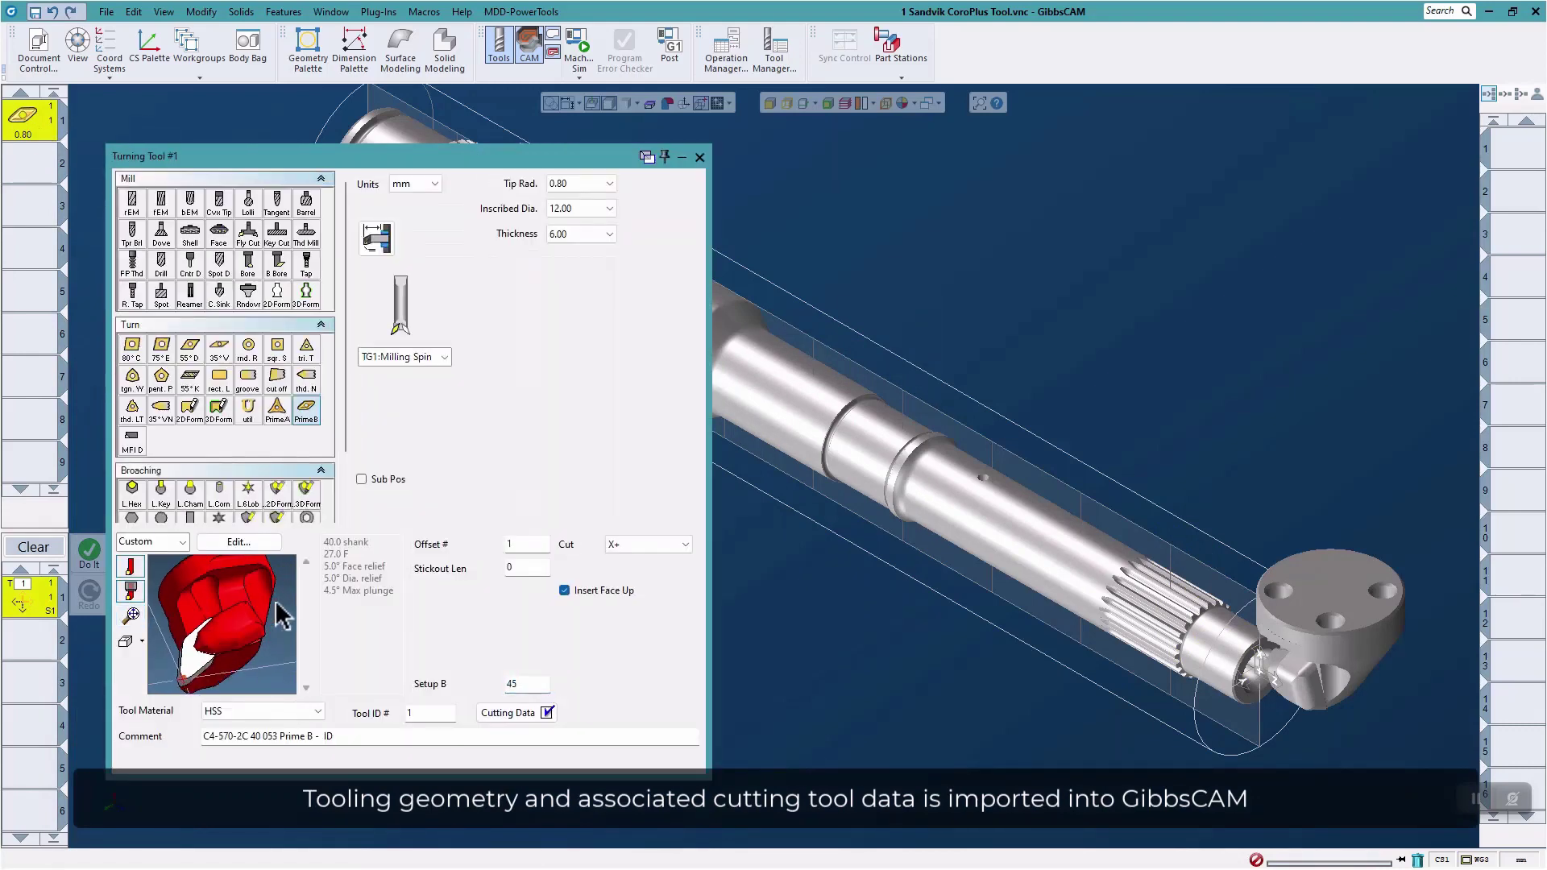
pyautogui.click(699, 157)
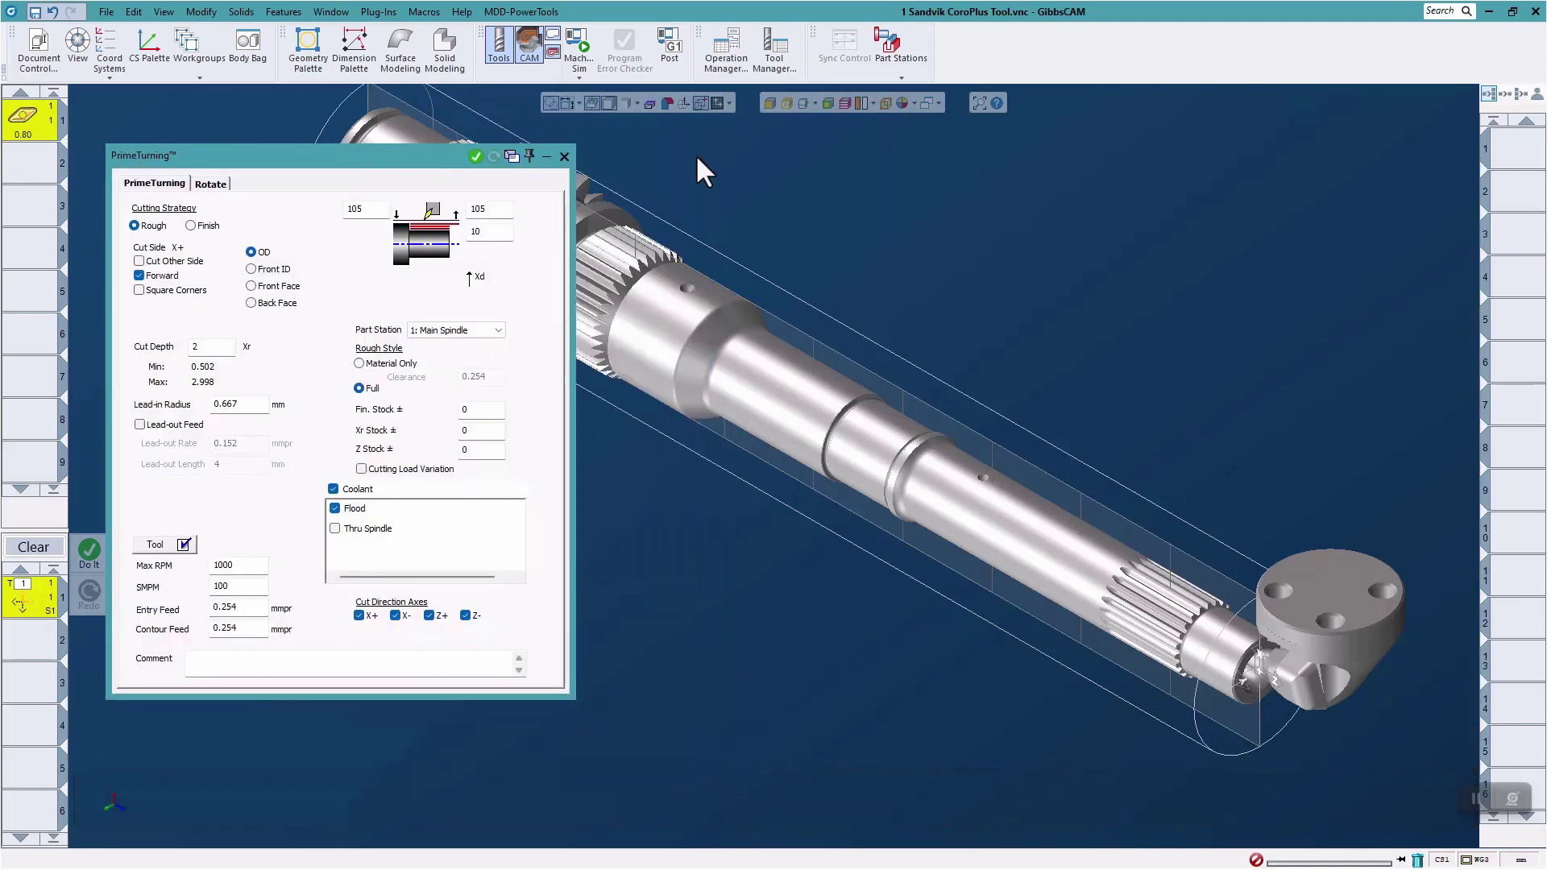
# Start a new PrimeTurn process and open the CoroPlus Tool Library Importer for its tool
pyautogui.click(46, 583)
pyautogui.click(36, 604)
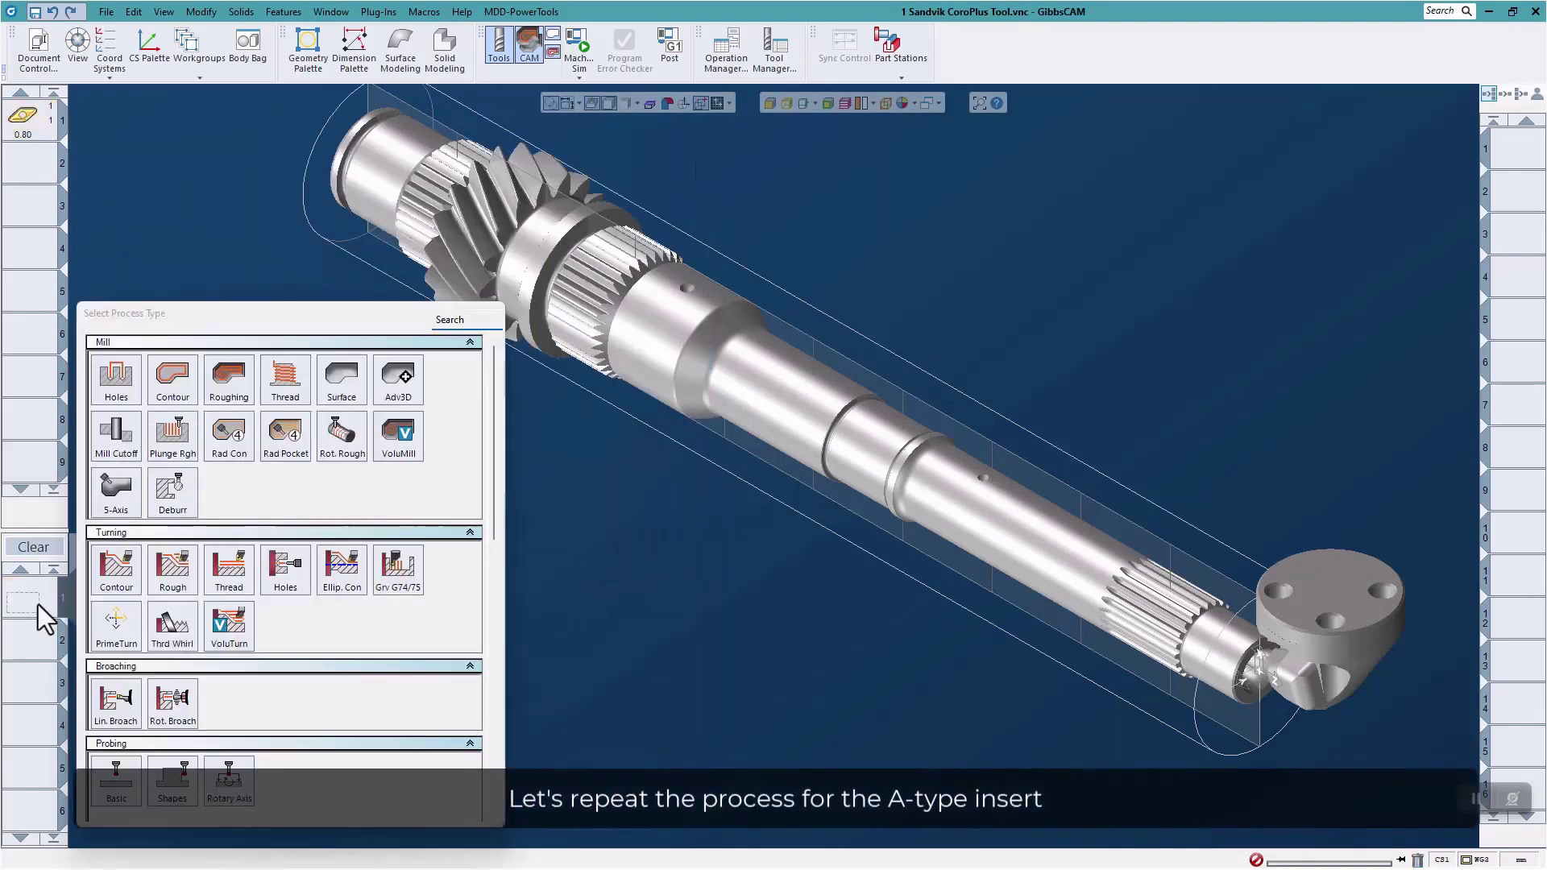
pyautogui.click(118, 633)
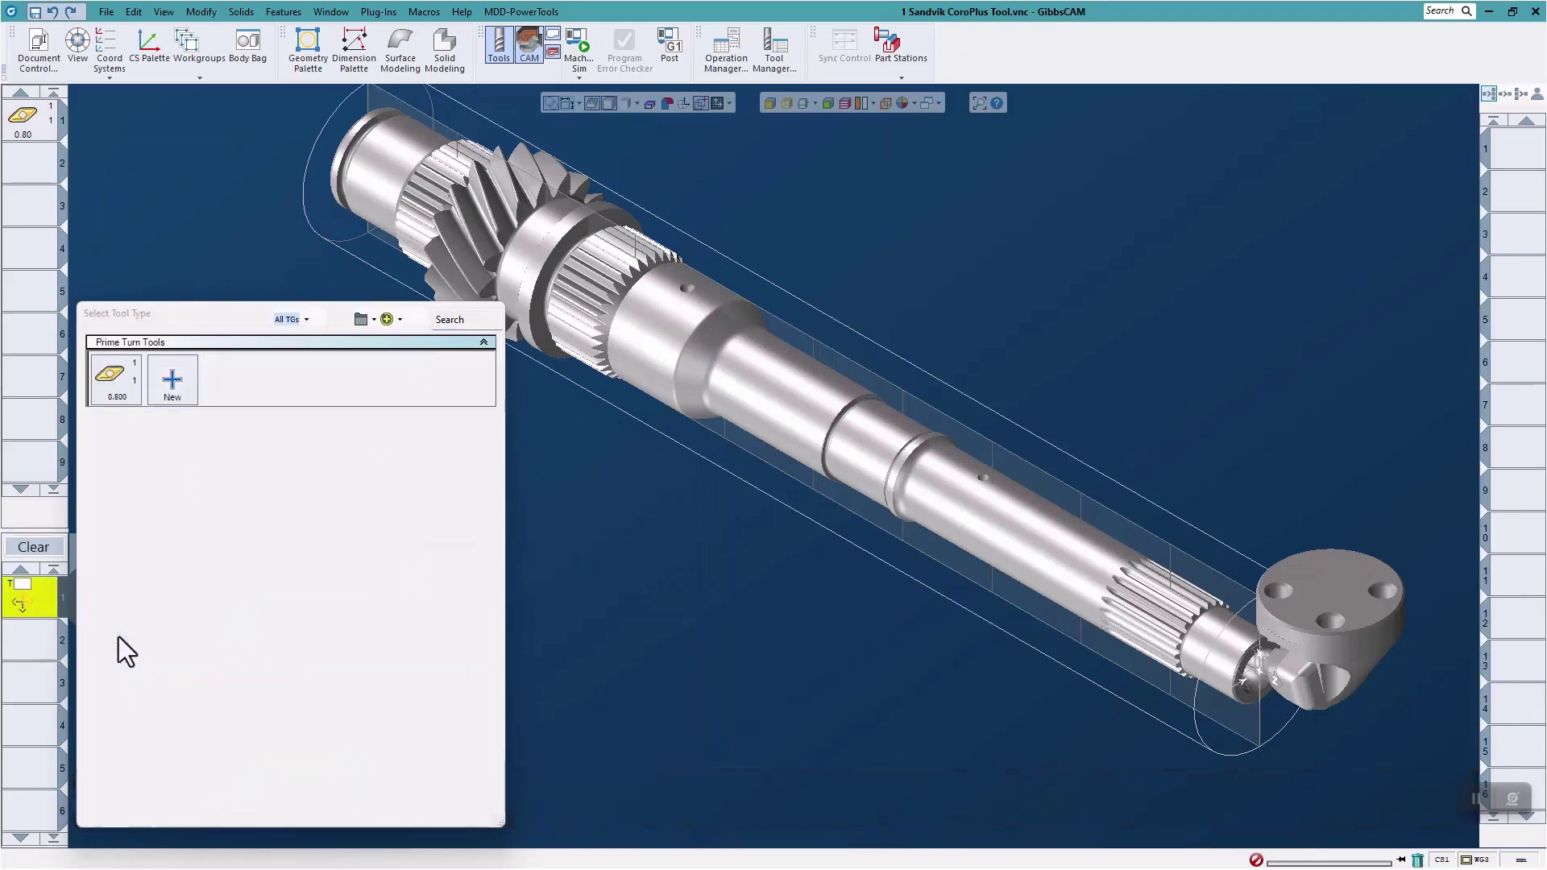
pyautogui.click(387, 319)
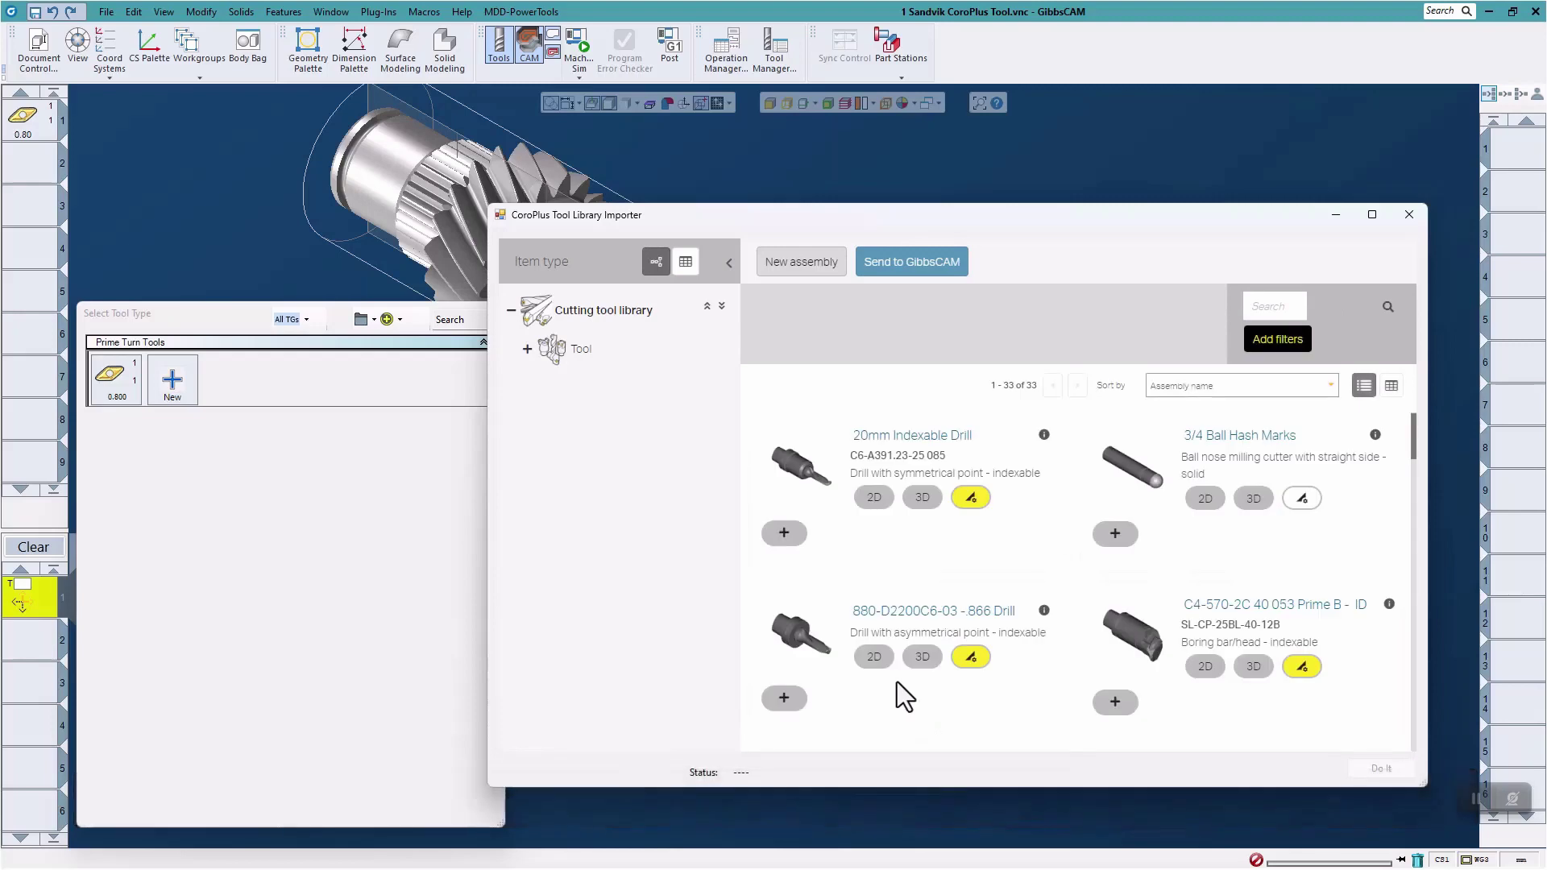
# Import the SL-CP-30AL-40-11C50 Prime A - ID assembly with the left tip of the downward-facing arm as setup orientation
pyautogui.scroll(-15, 897, 682)
pyautogui.click(949, 618)
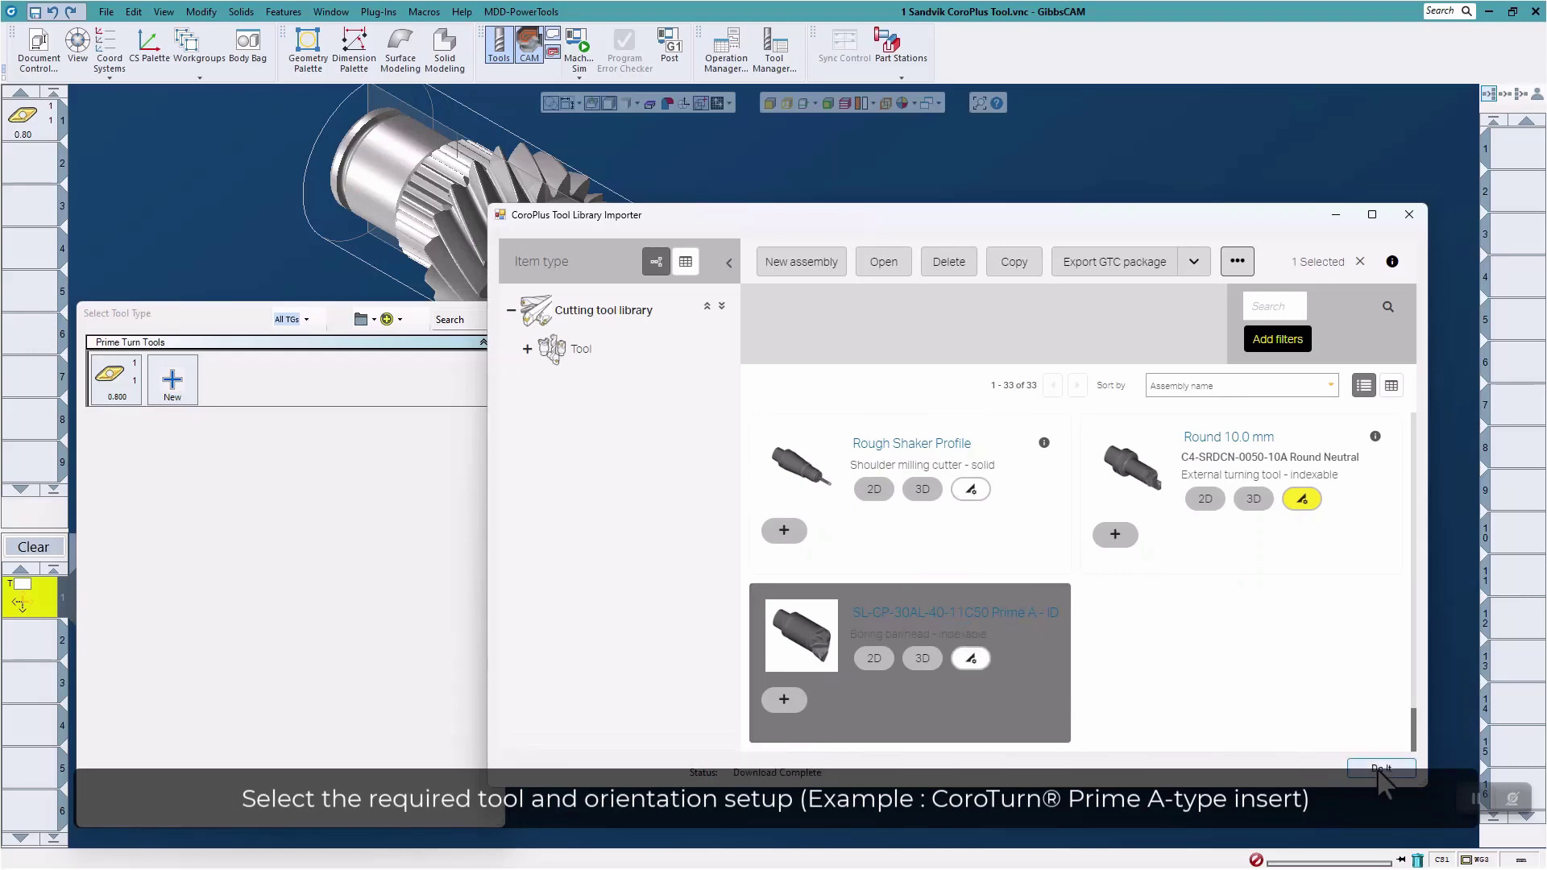
pyautogui.click(1380, 768)
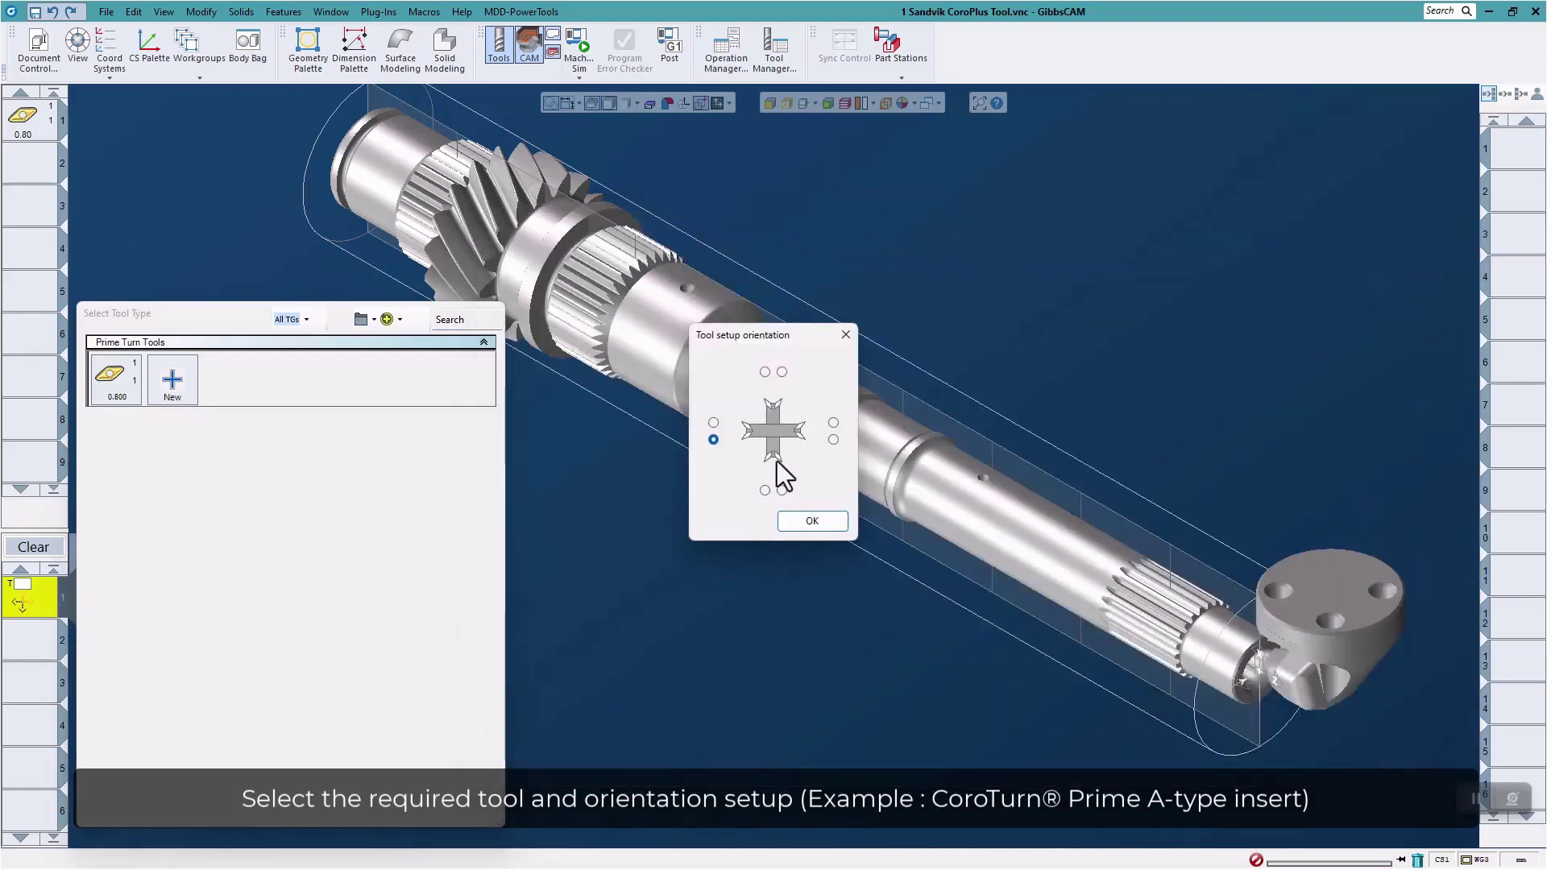
pyautogui.click(764, 490)
pyautogui.click(806, 523)
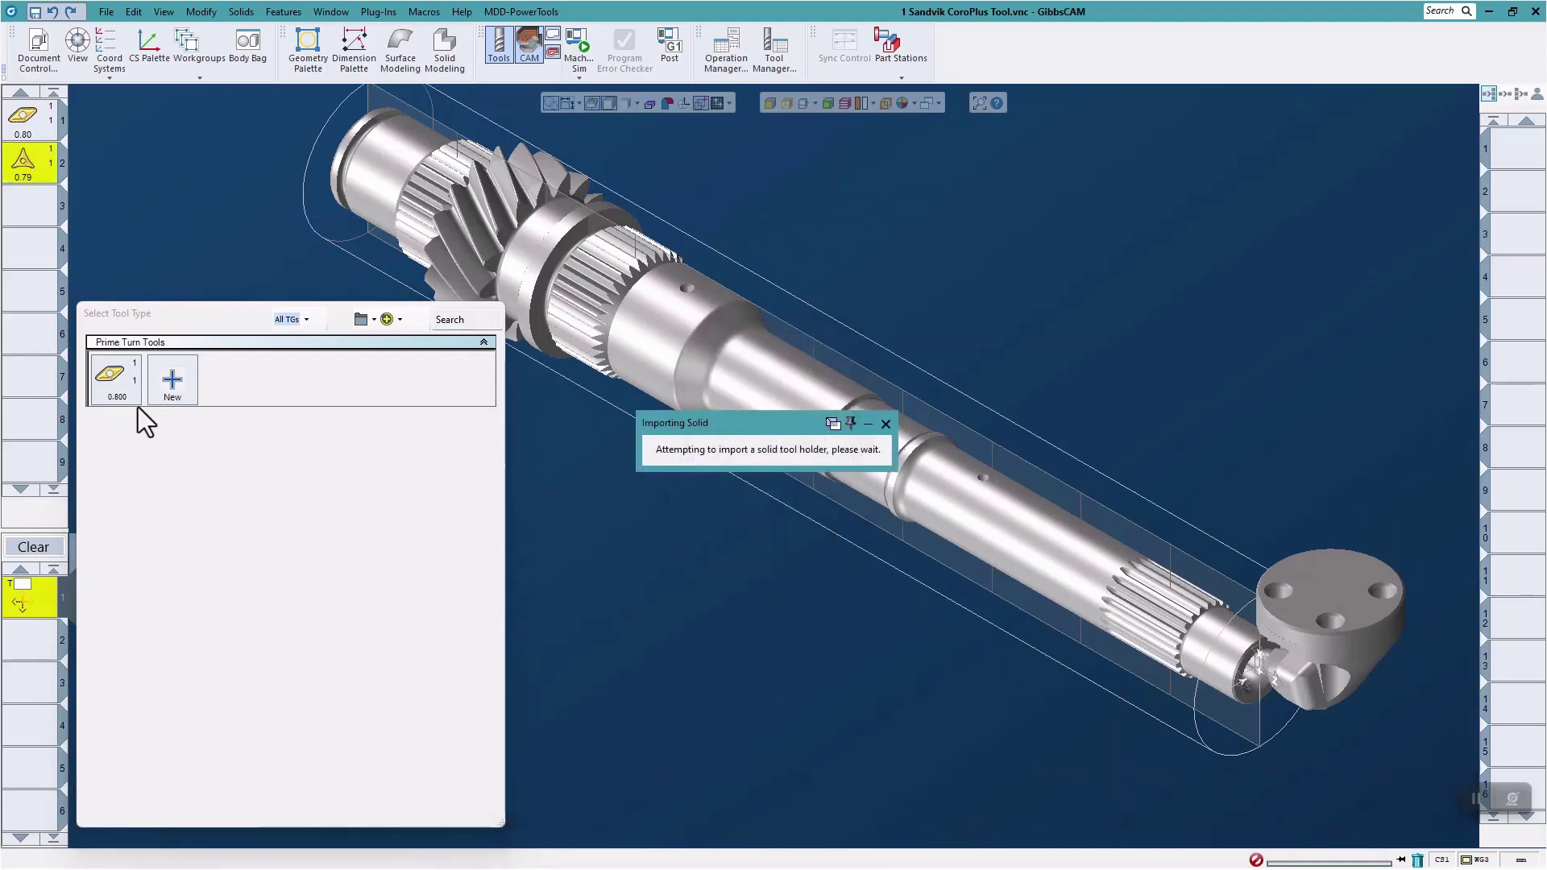
# Assign the imported Prime A tool to the PrimeTurning process and examine the tool's definition and 3D preview
pyautogui.moveTo(147, 399)
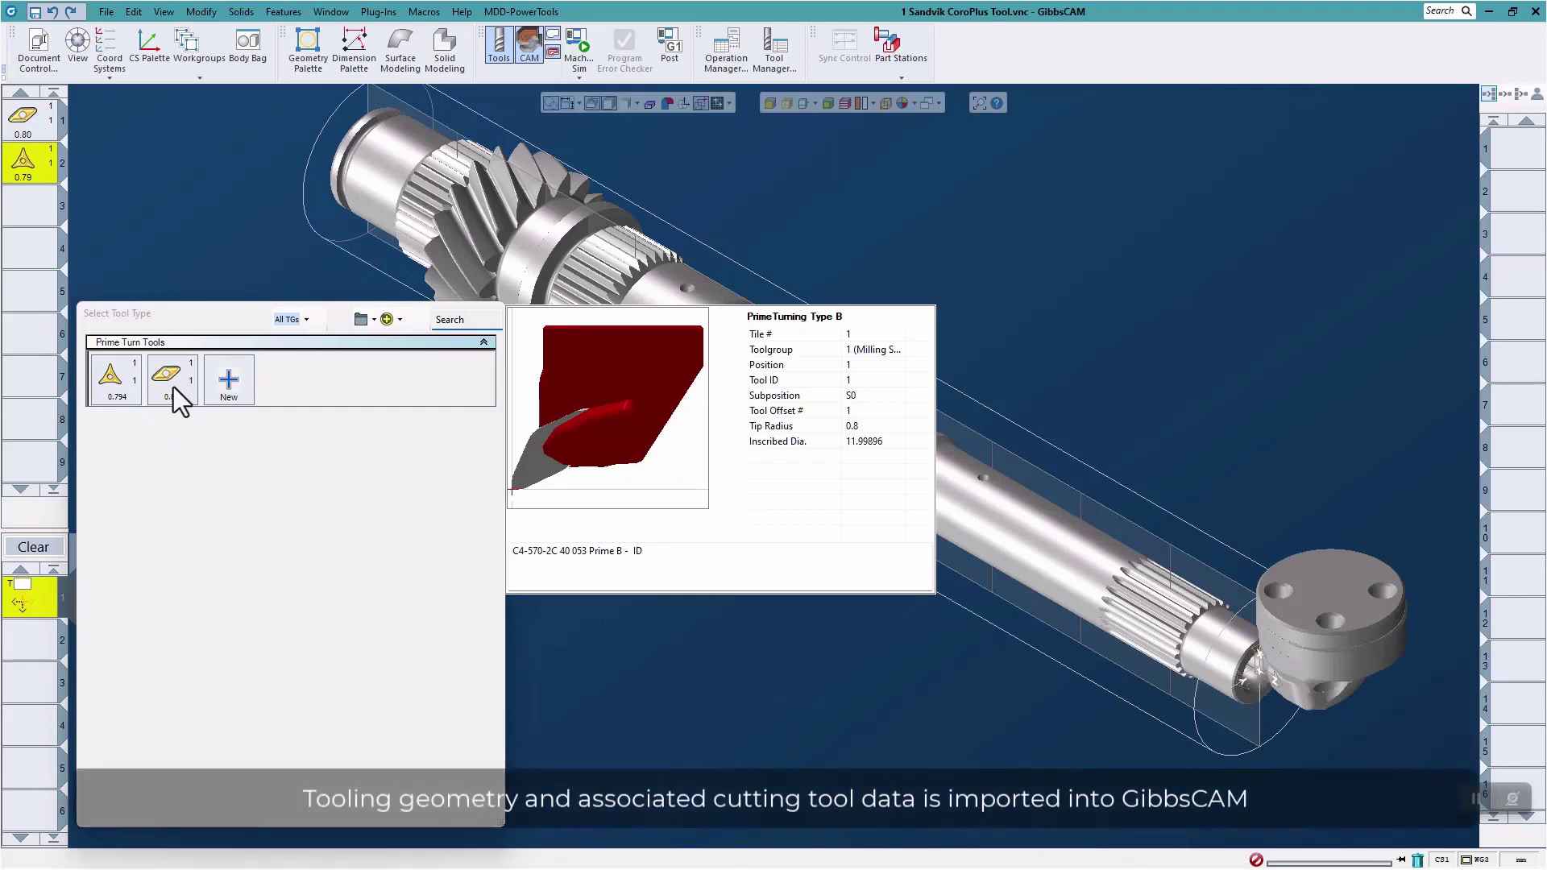
pyautogui.click(109, 384)
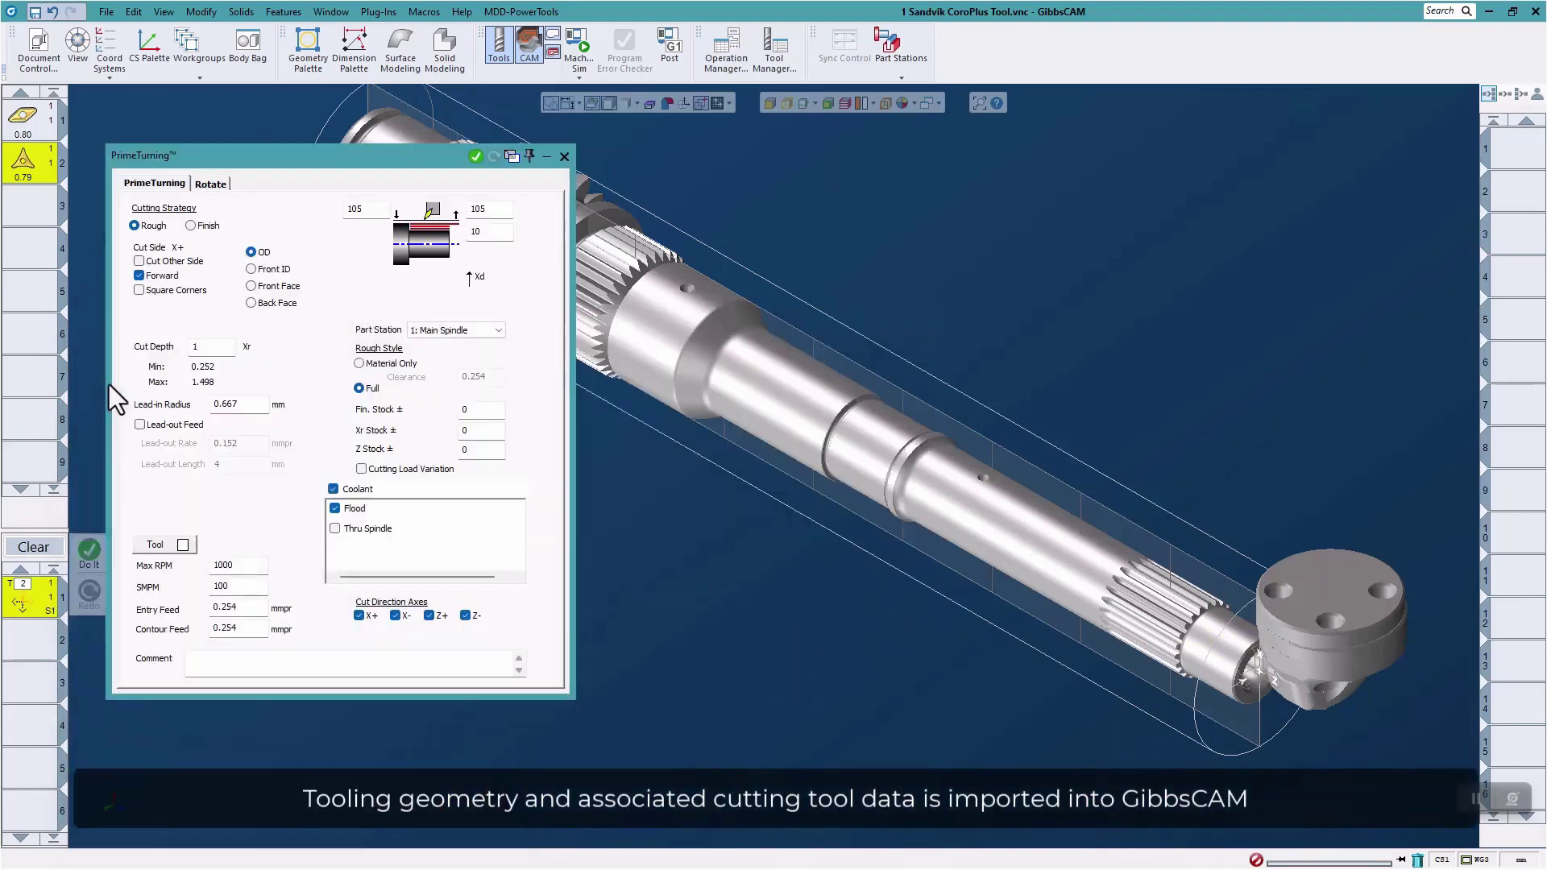
pyautogui.doubleClick(26, 166)
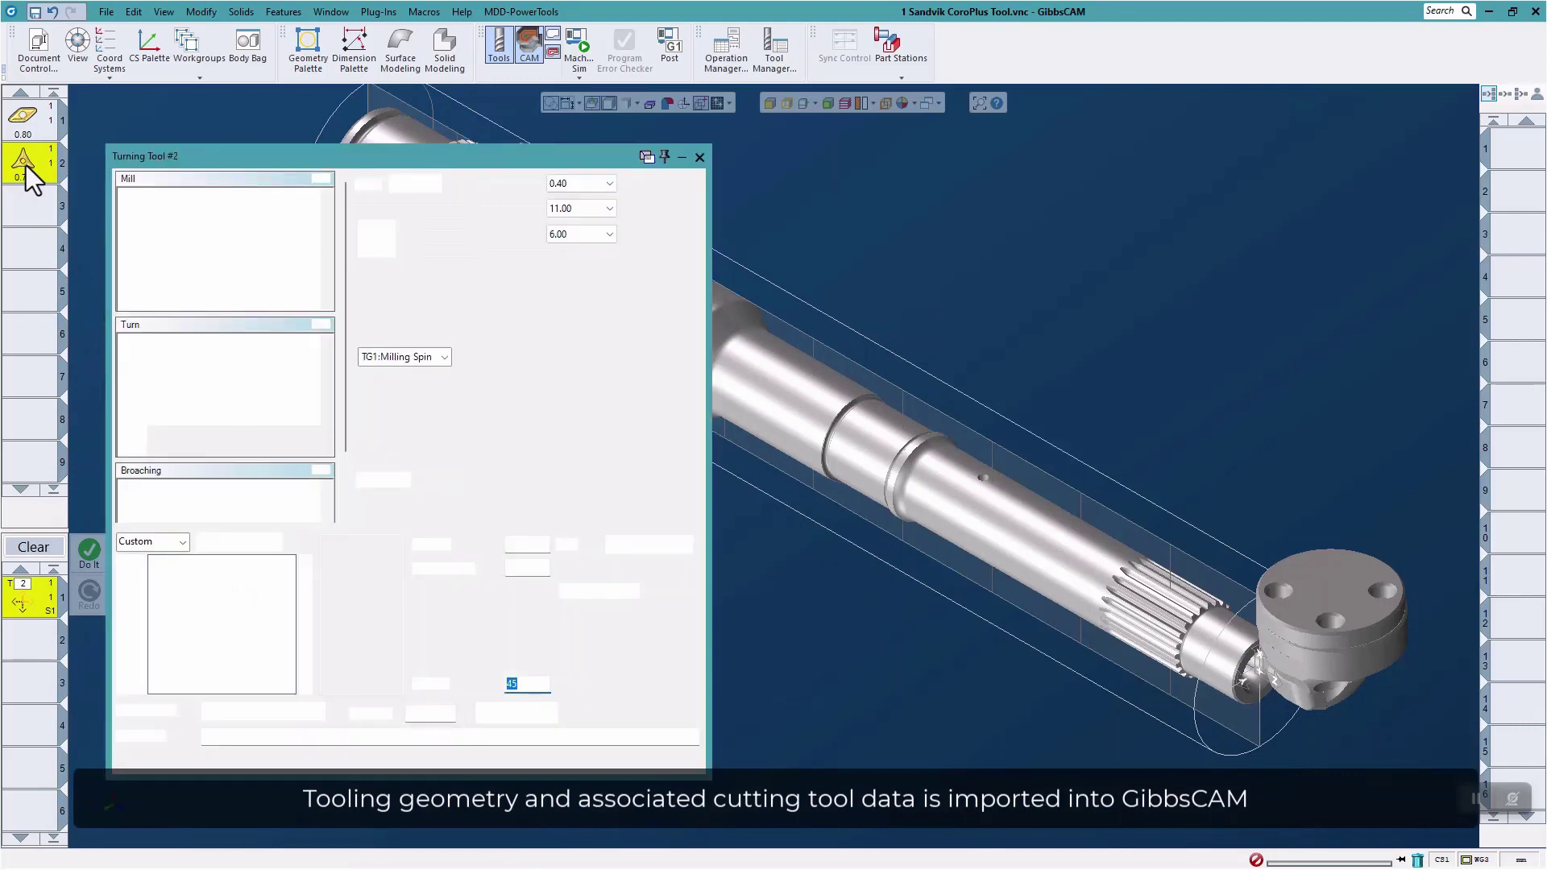
pyautogui.moveTo(242, 670); pyautogui.dragTo(276, 588)
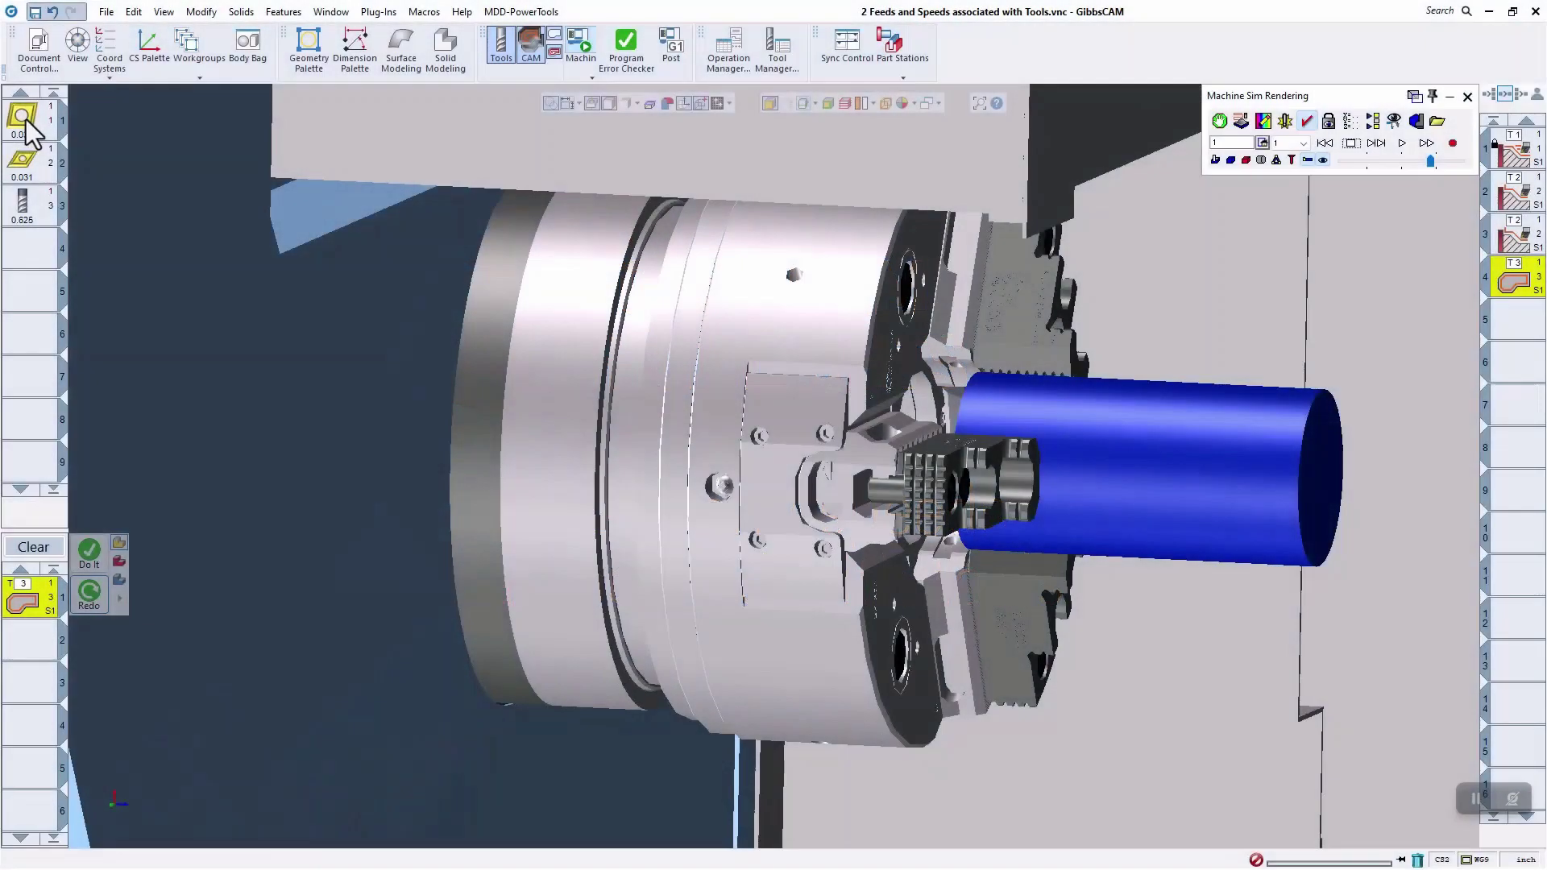
# Set the CNMG entry's surface speed to 500 sfpm in the cutting data of turning tool 1
pyautogui.doubleClick(25, 121)
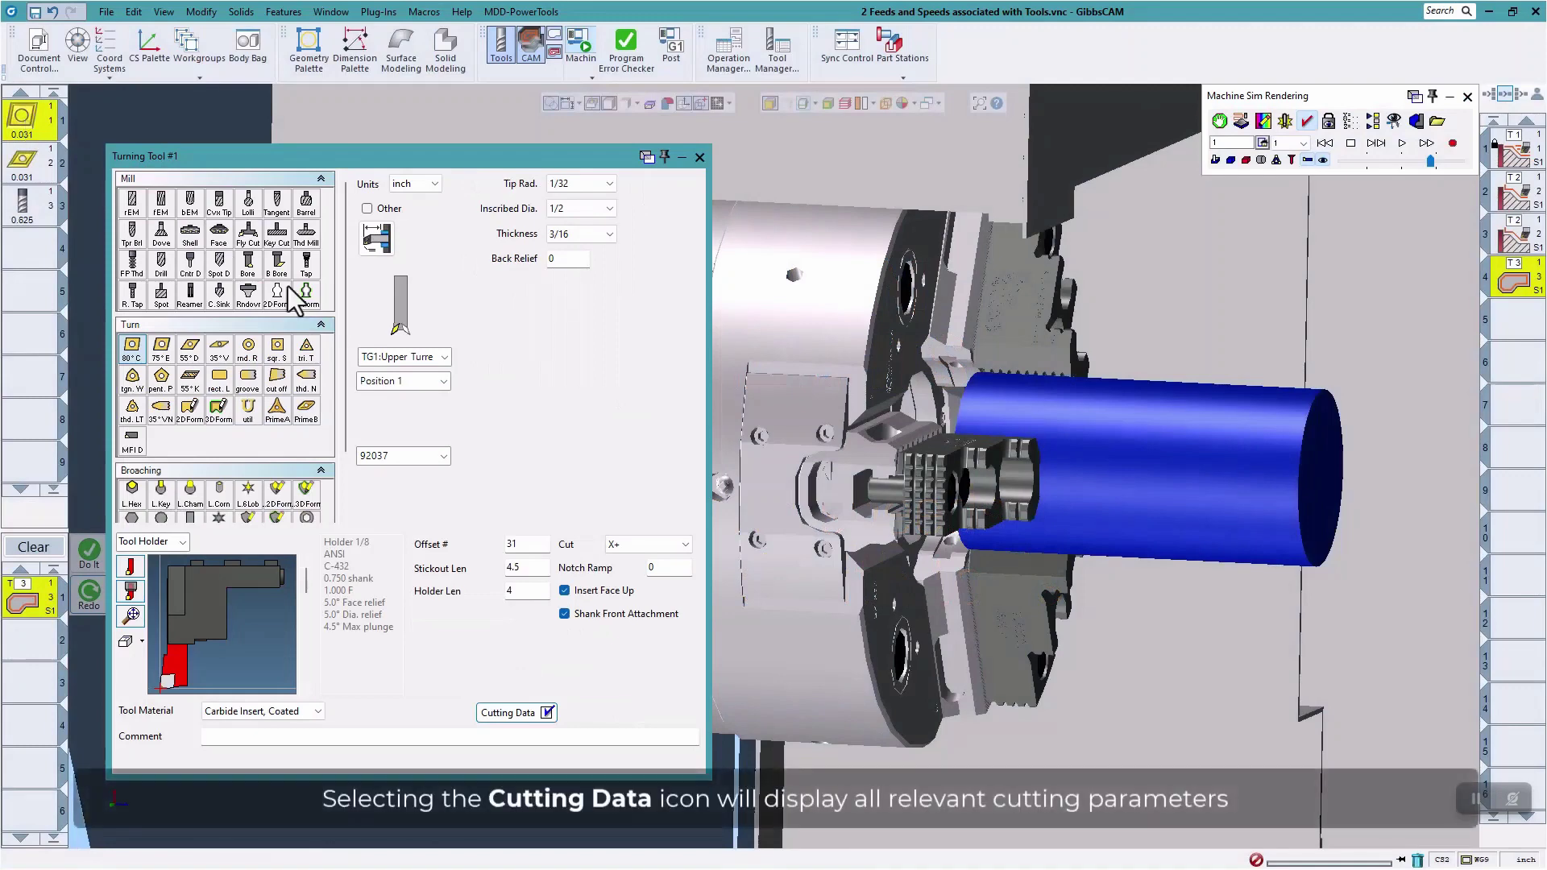
pyautogui.click(500, 713)
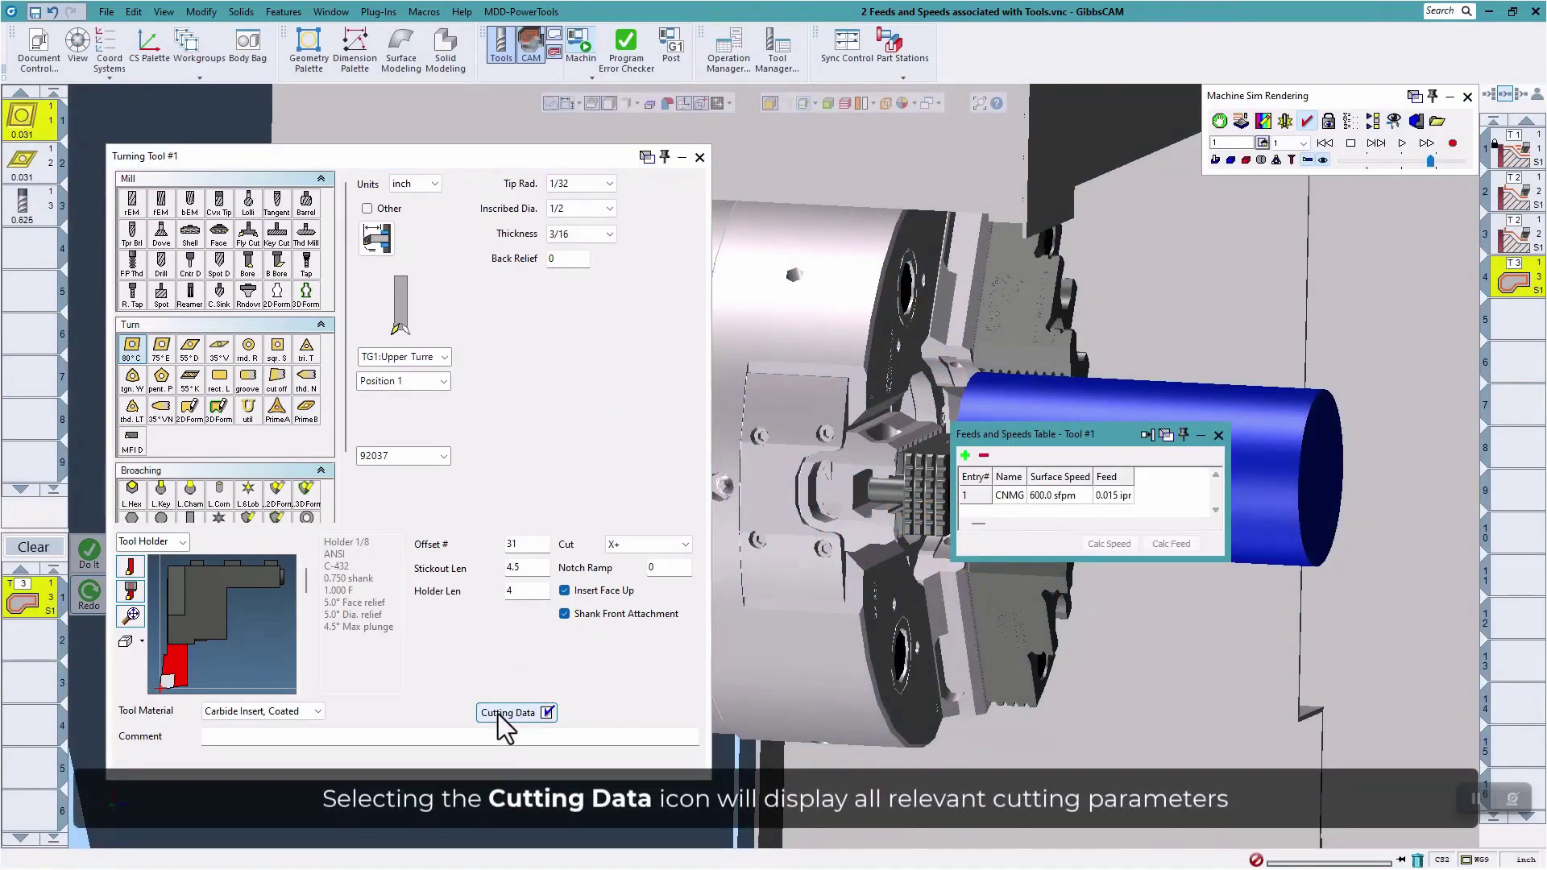
pyautogui.click(975, 498)
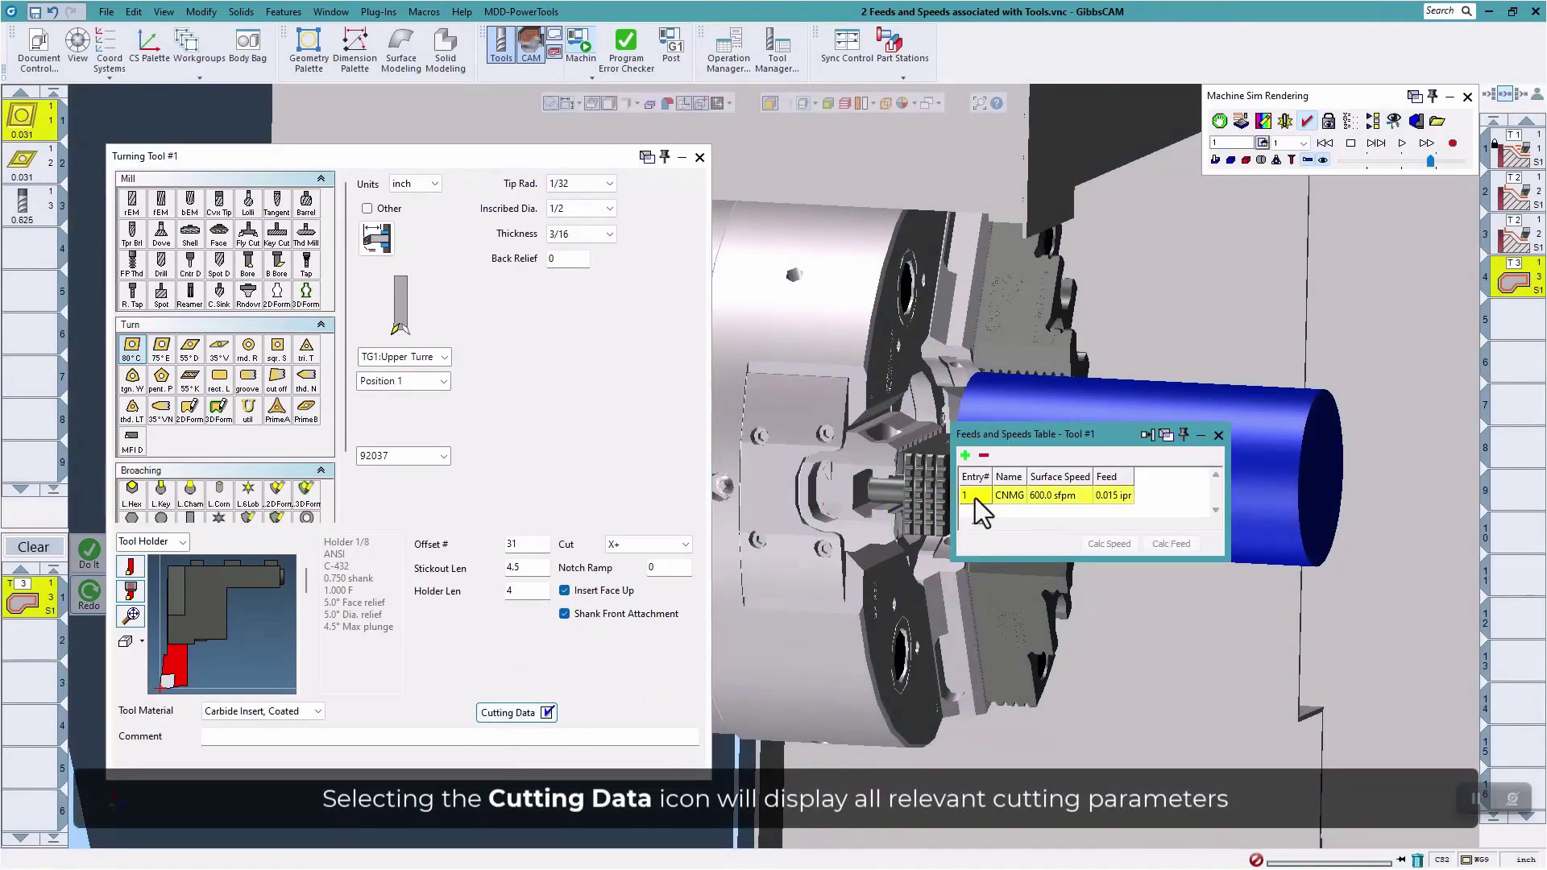
pyautogui.click(1065, 495)
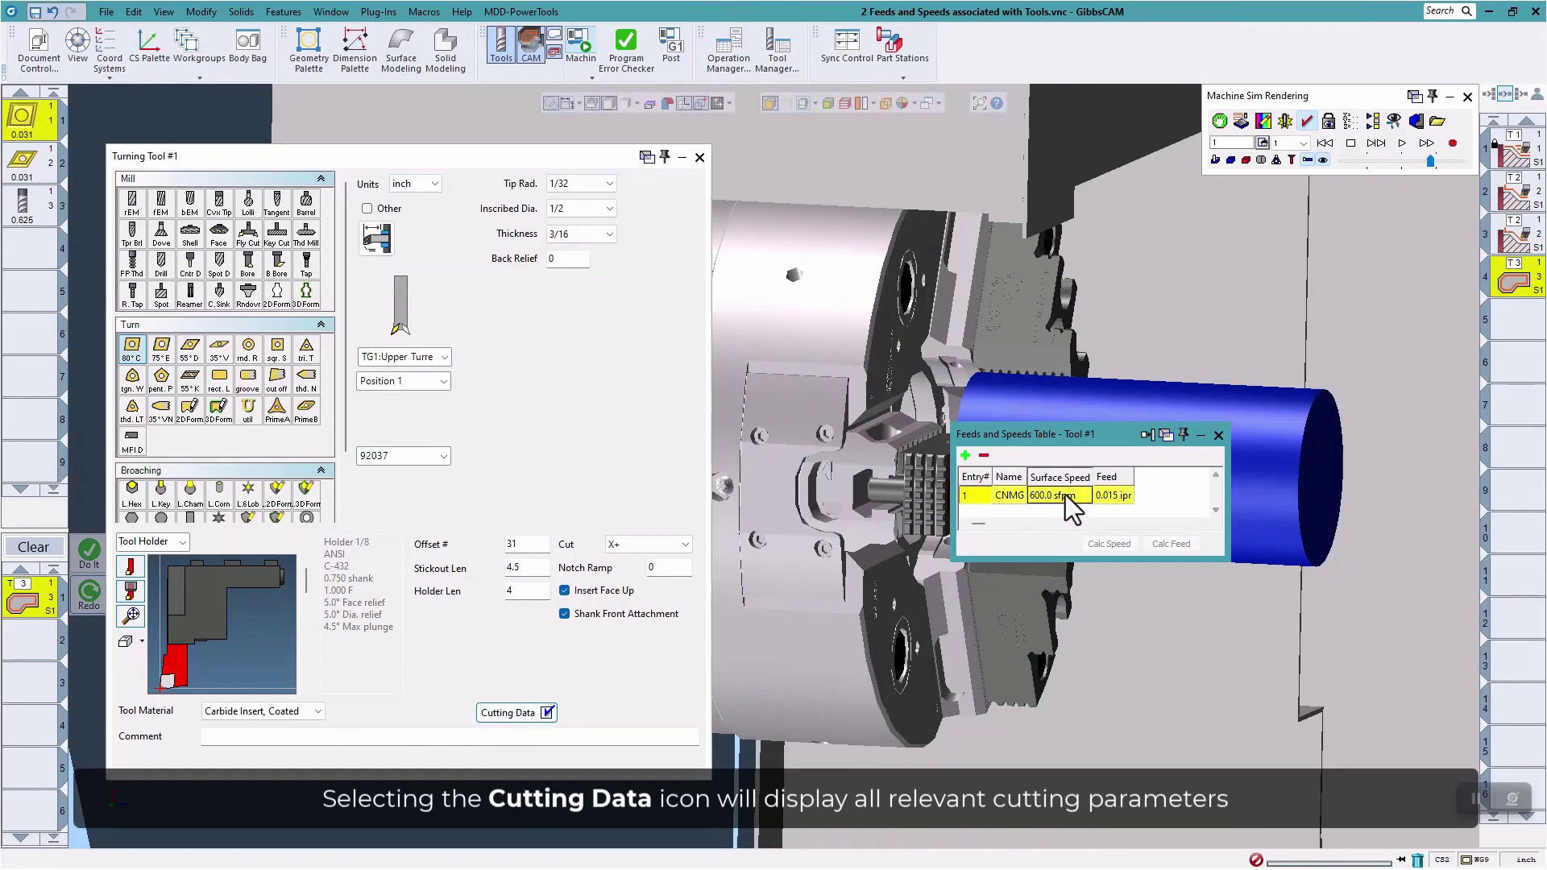
pyautogui.click(1066, 494)
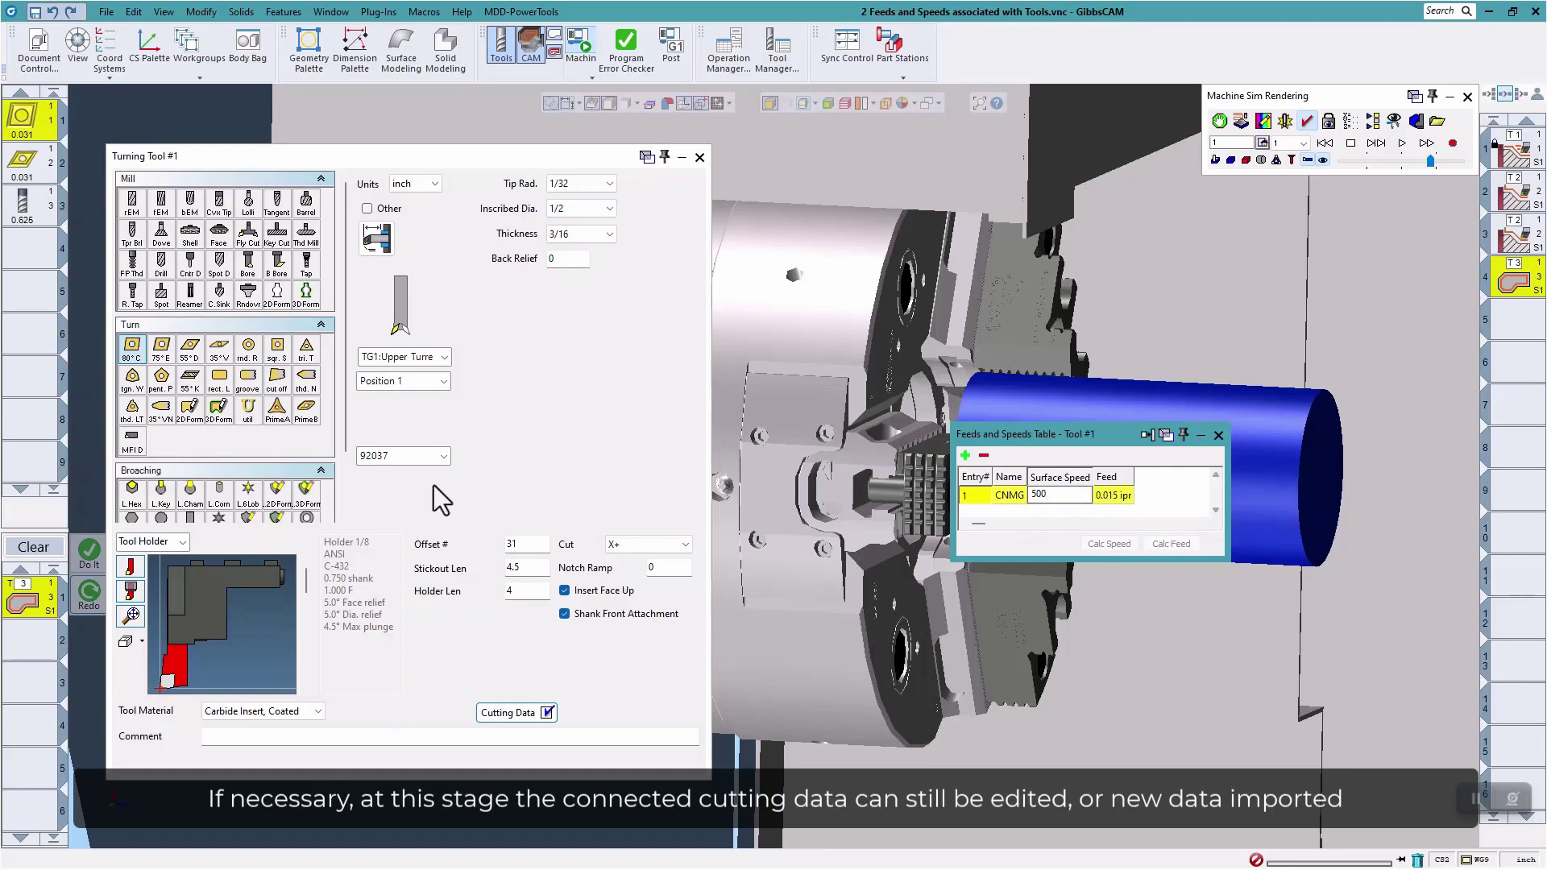
# Examine the stored feeds and speeds entries in the cutting data of turning tool 2 and milling tool 3
pyautogui.click(24, 167)
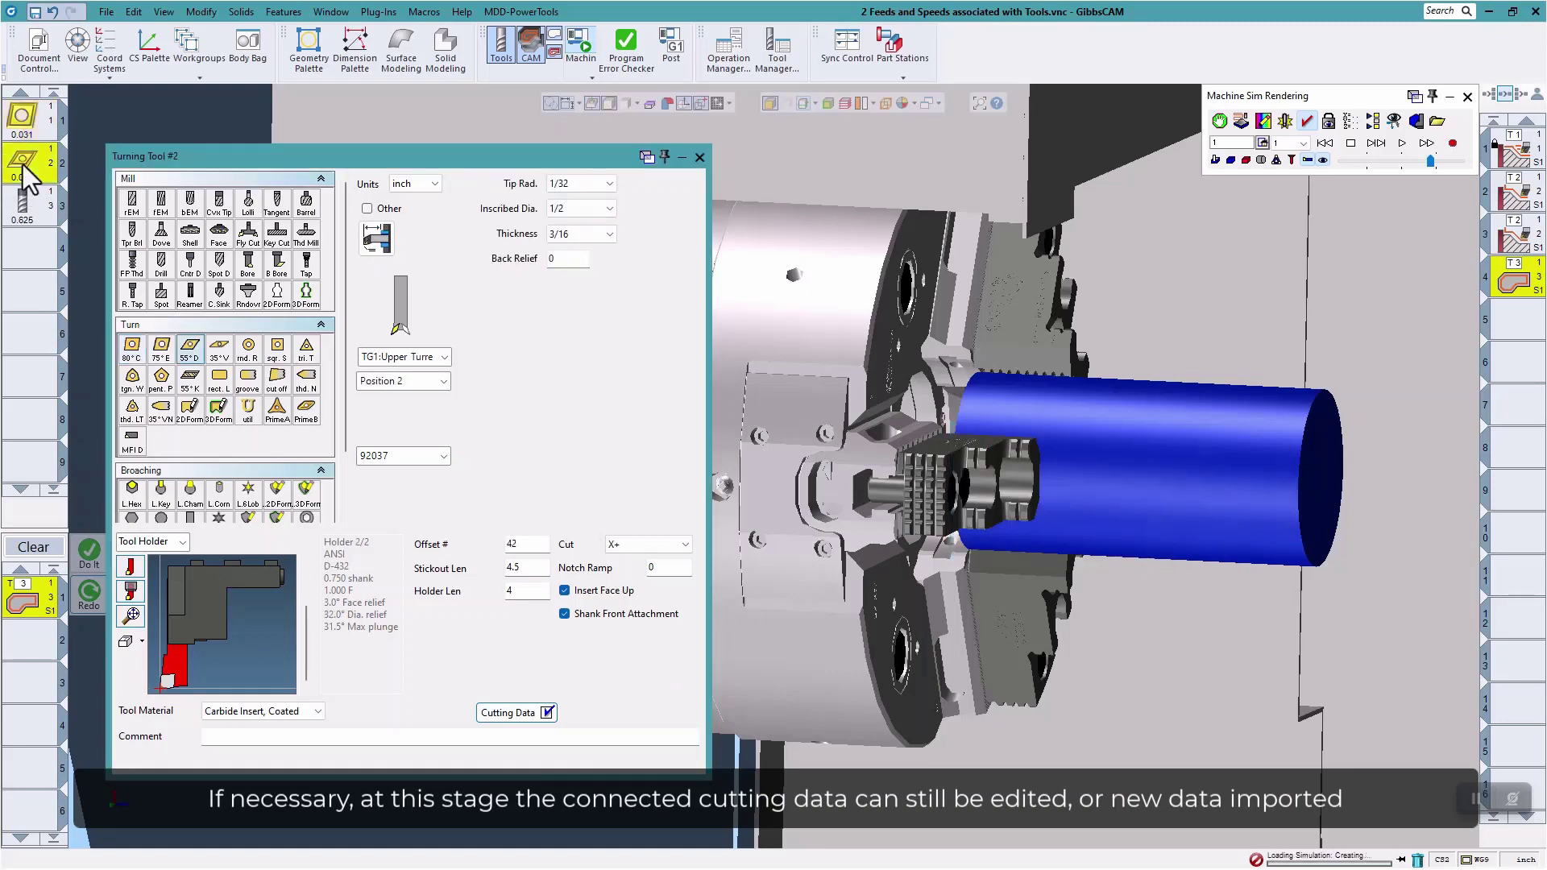
pyautogui.click(514, 717)
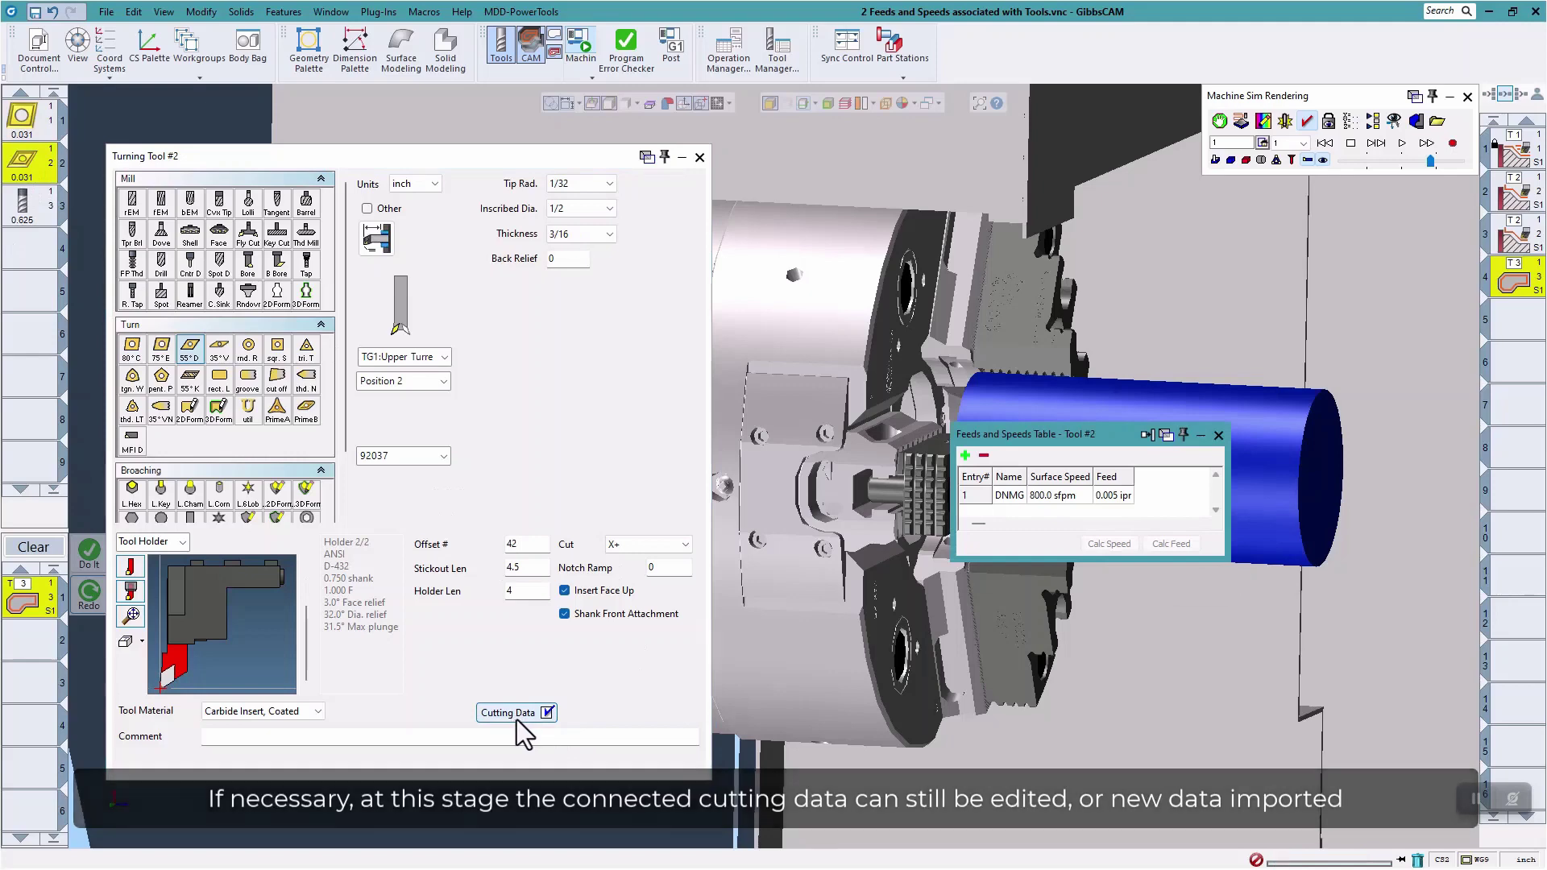
pyautogui.click(984, 497)
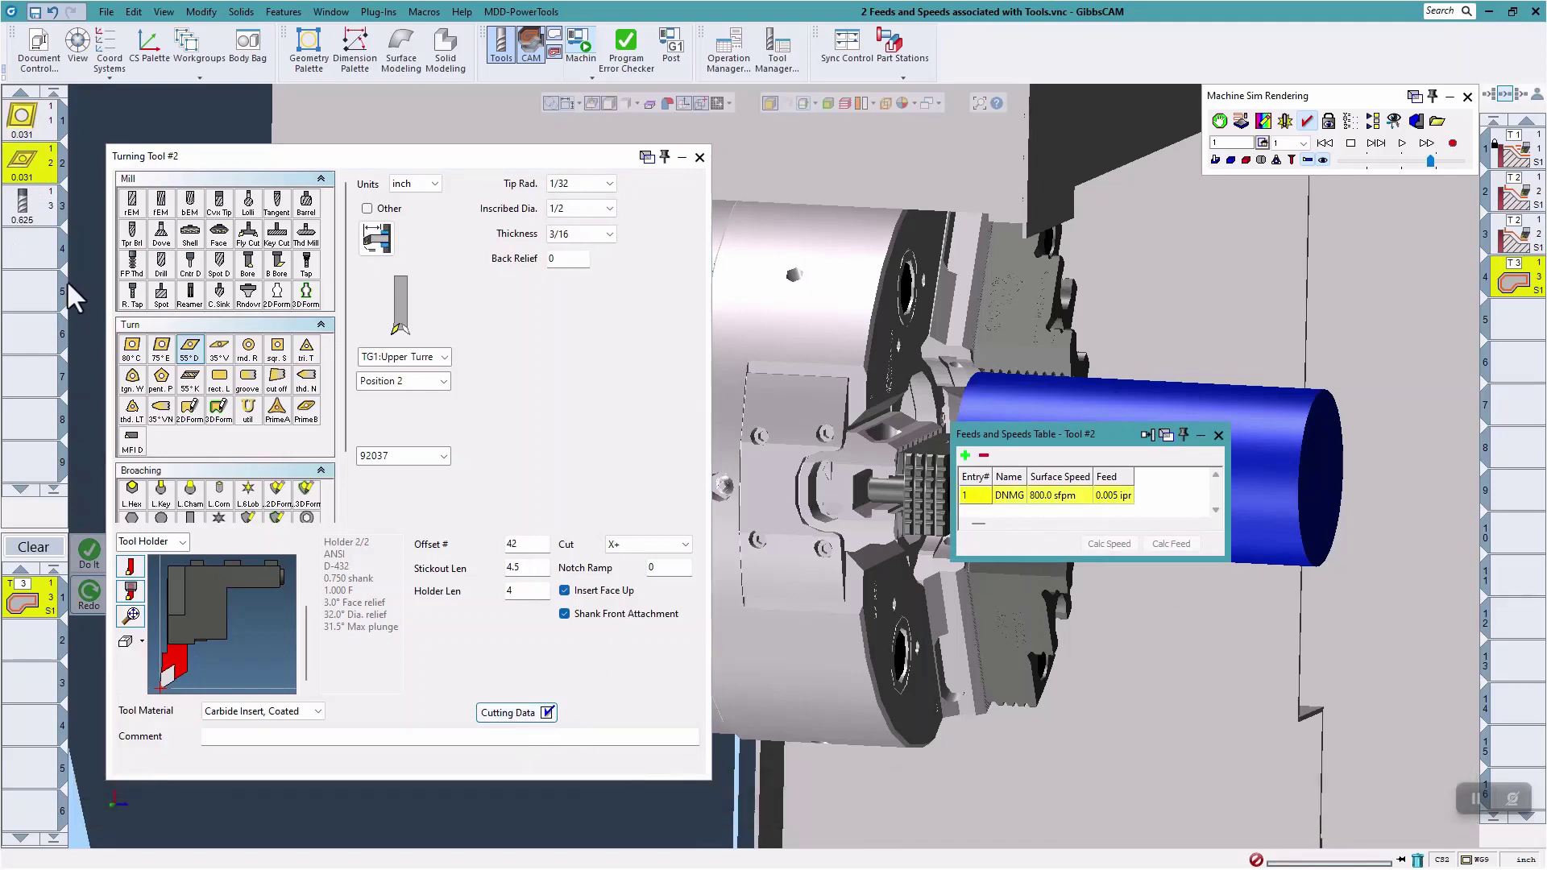
pyautogui.click(38, 215)
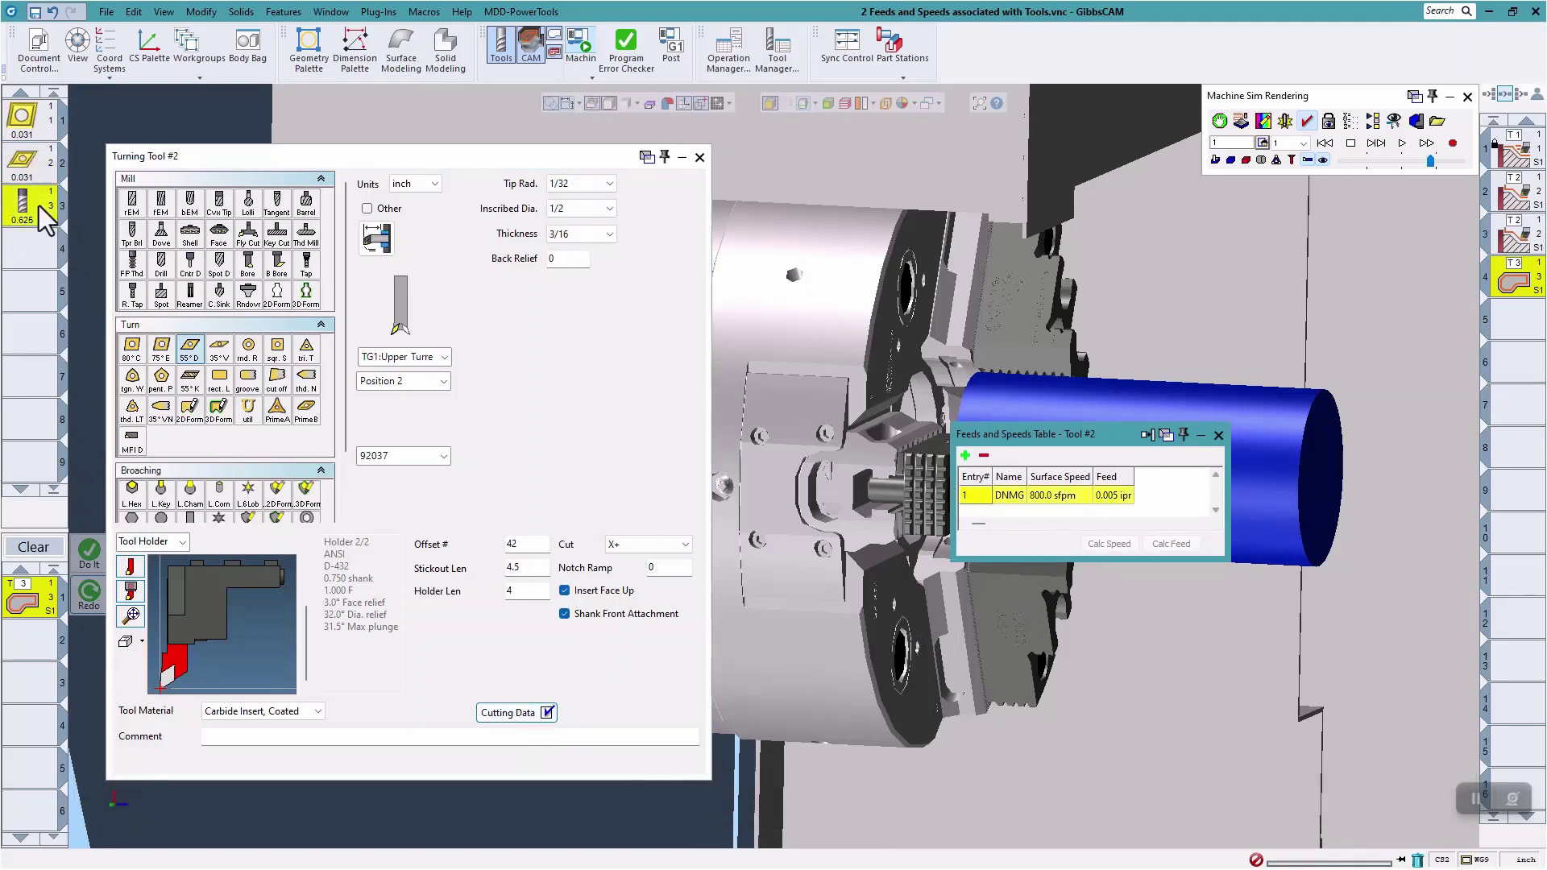
pyautogui.click(502, 718)
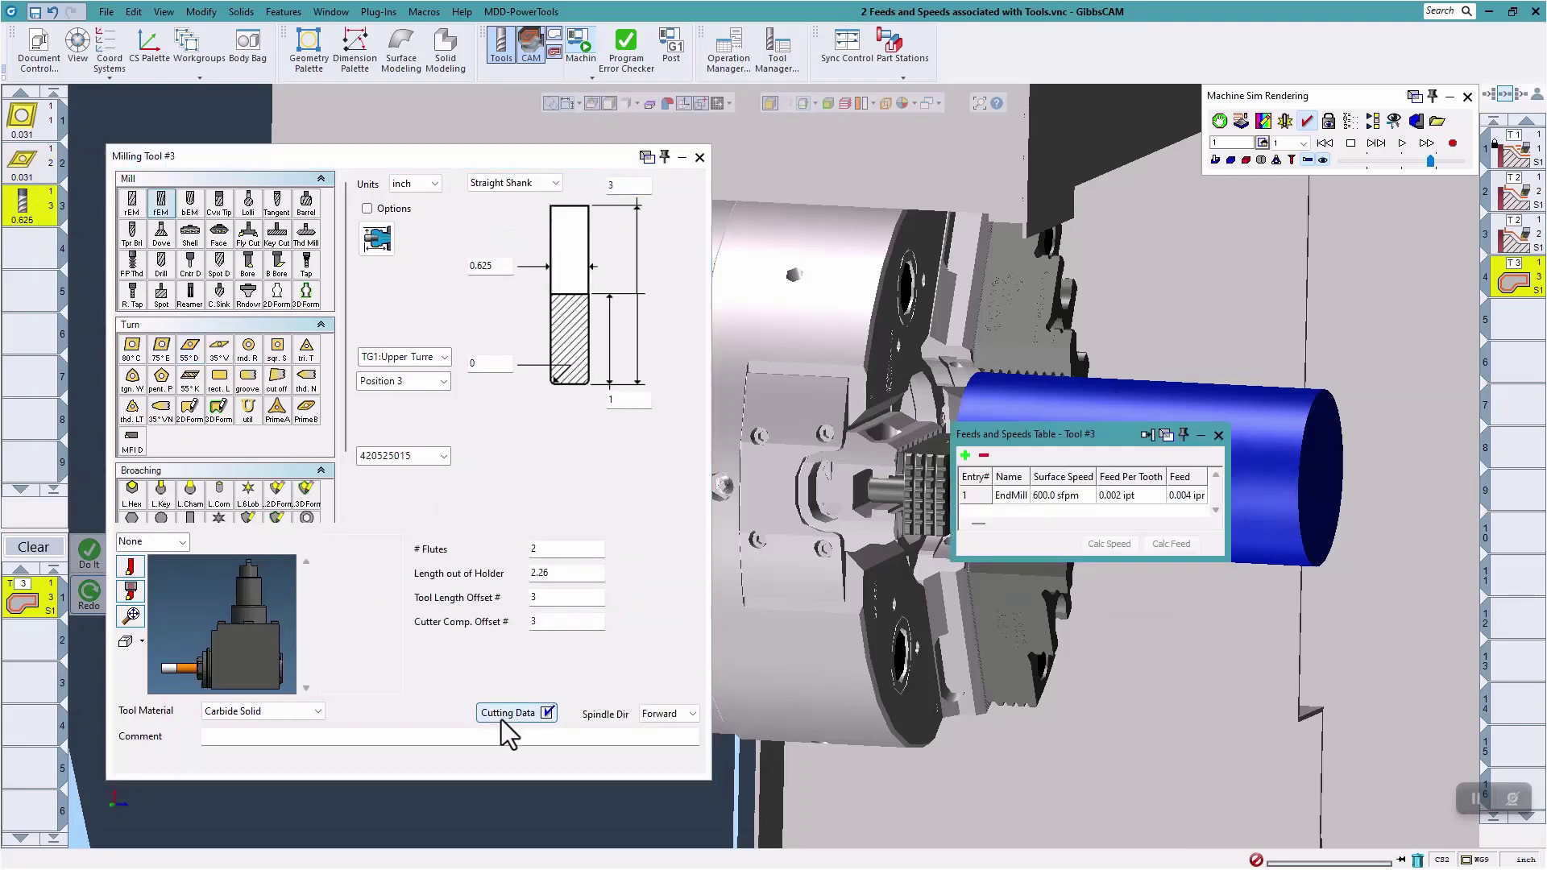
pyautogui.click(975, 495)
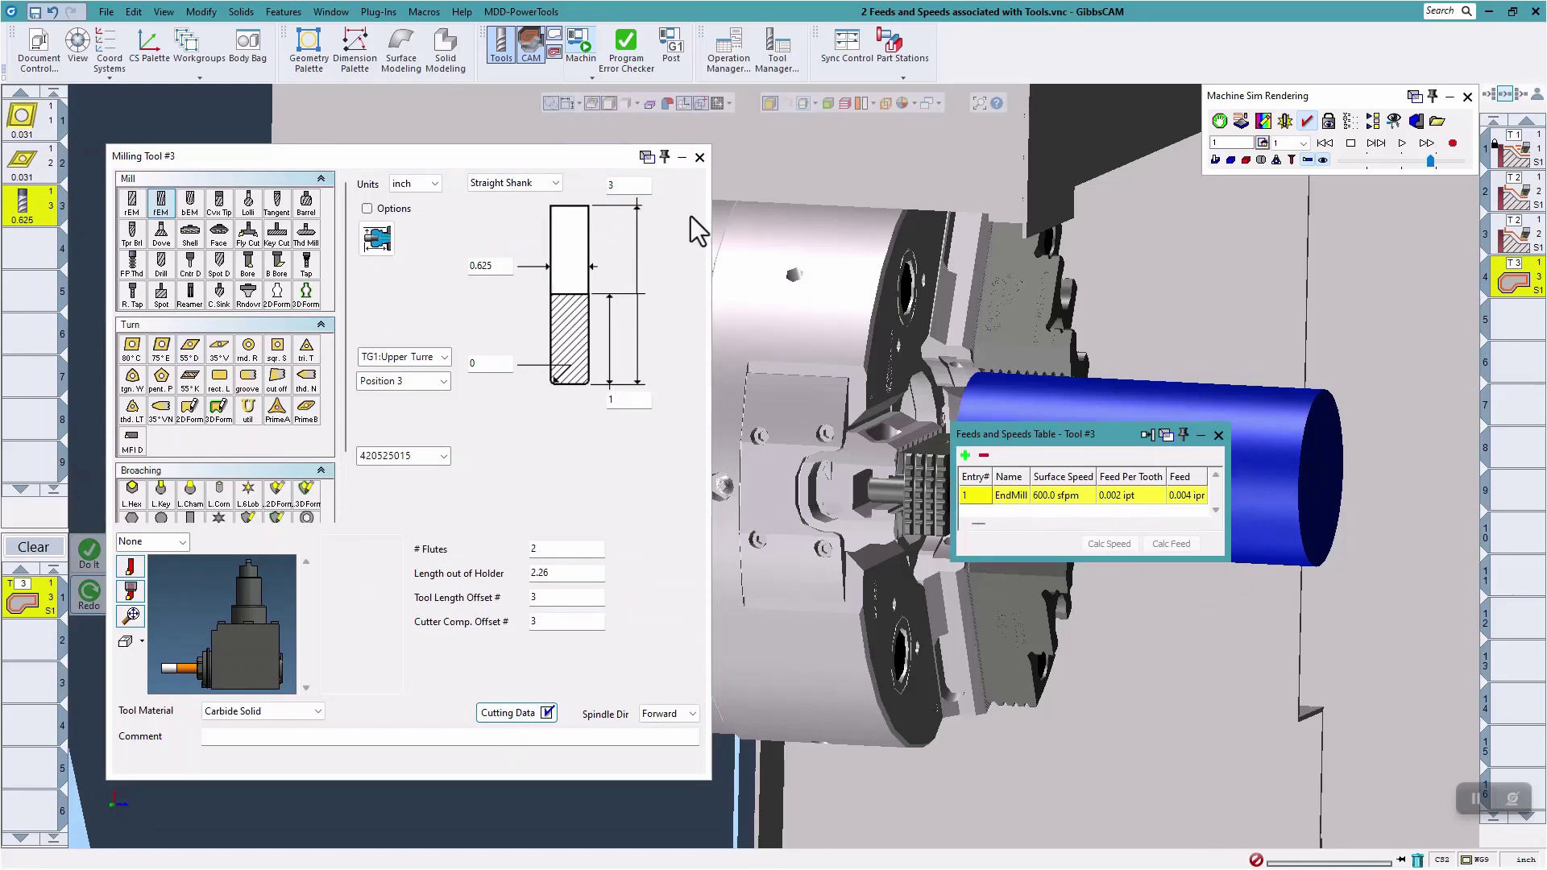
pyautogui.click(700, 157)
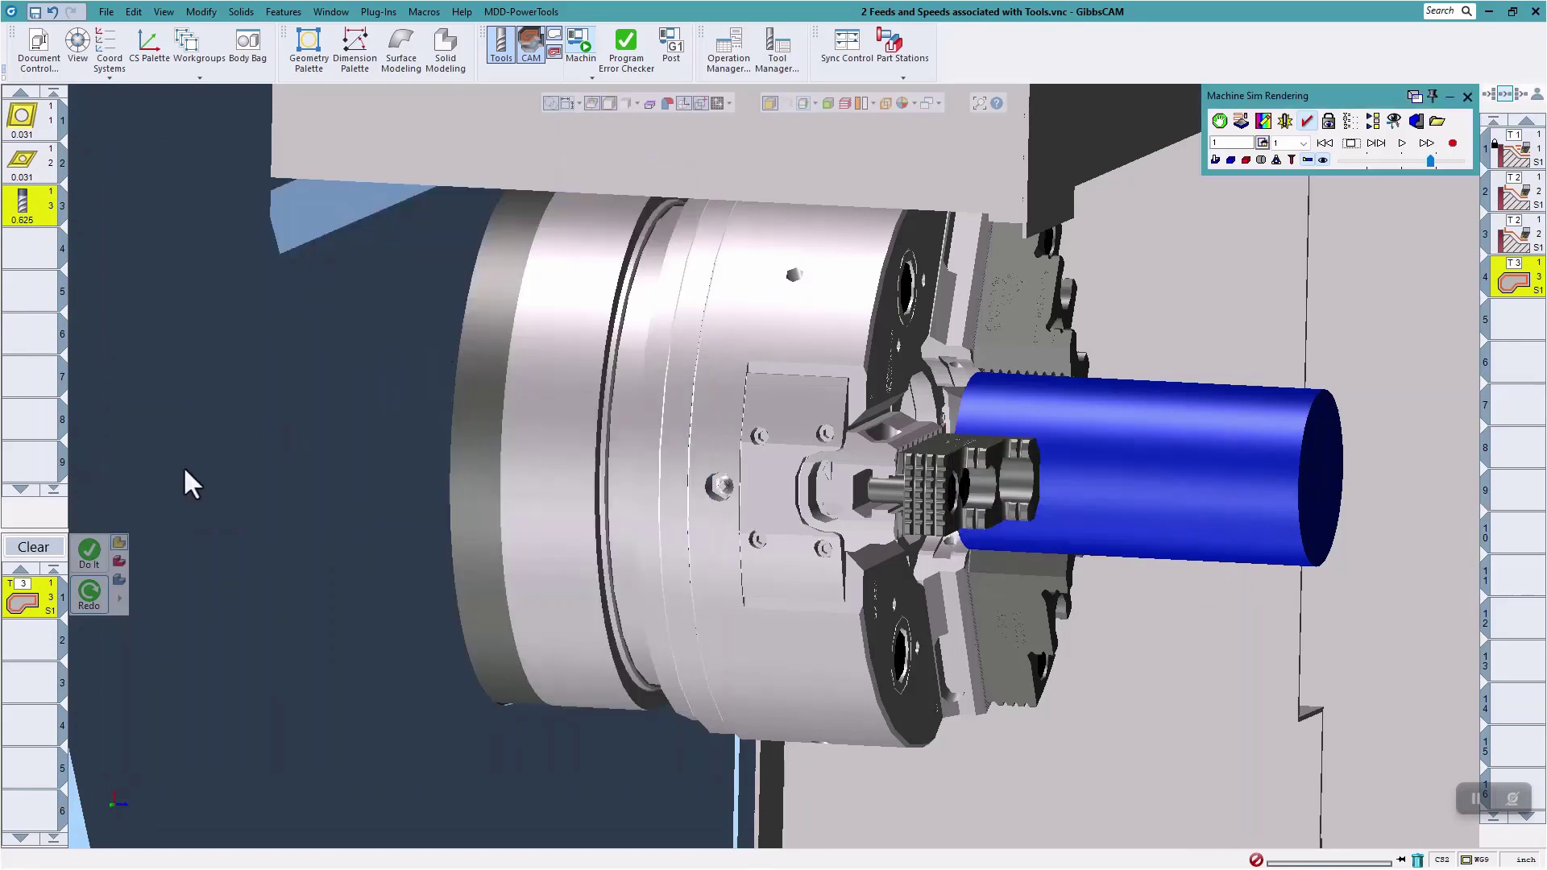
# Reload the turning operations' processes and update the Rough process to 500 SFPM and 0.015 ipr from tool 1's CNMG entry
pyautogui.click(57, 552)
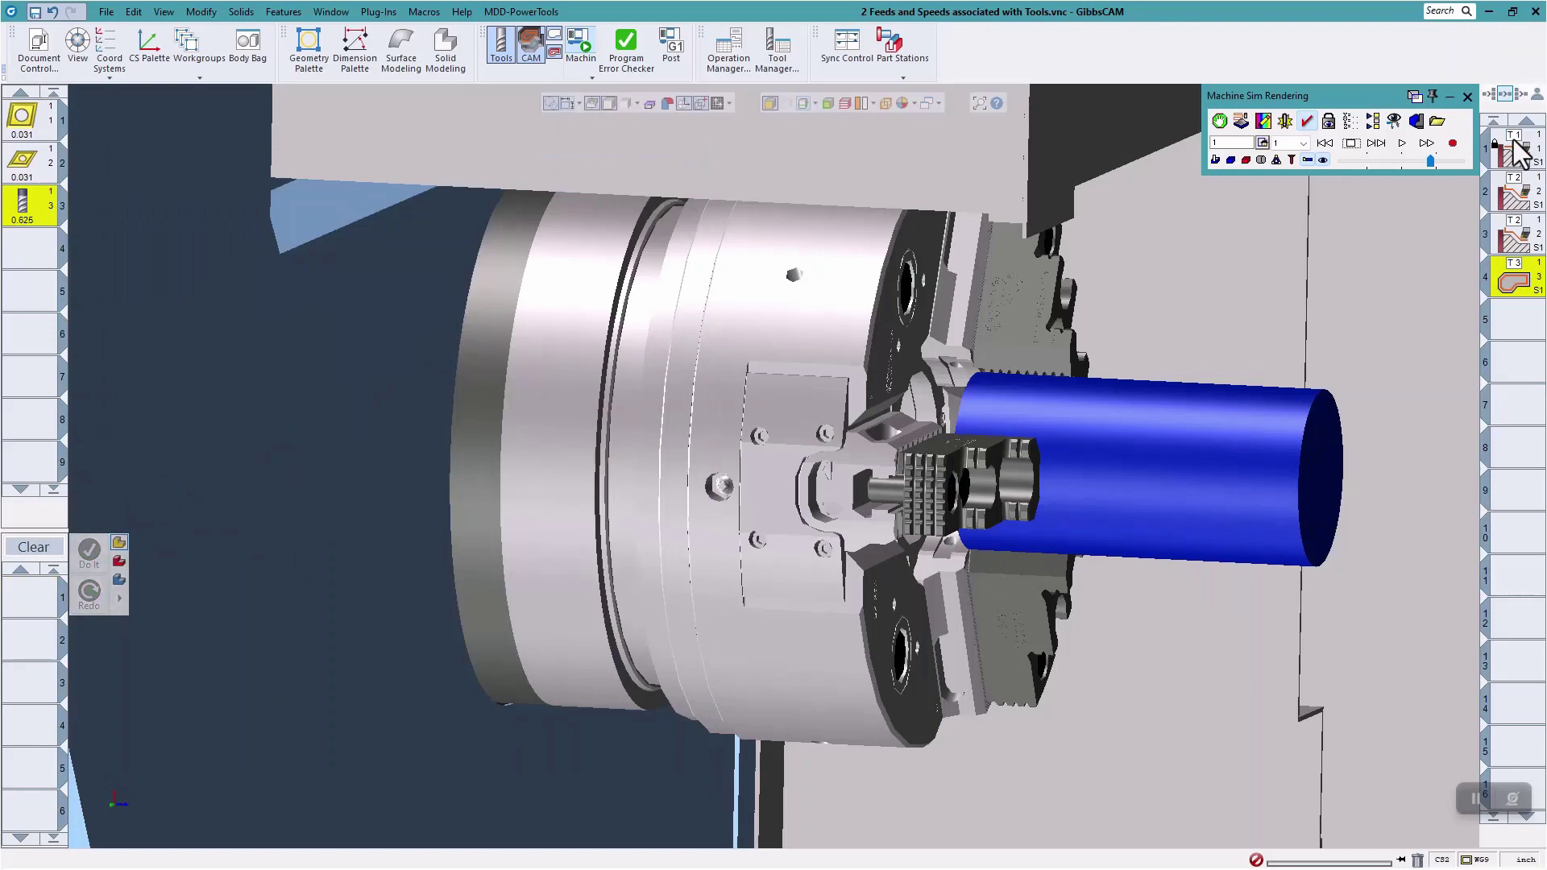
pyautogui.doubleClick(1519, 152)
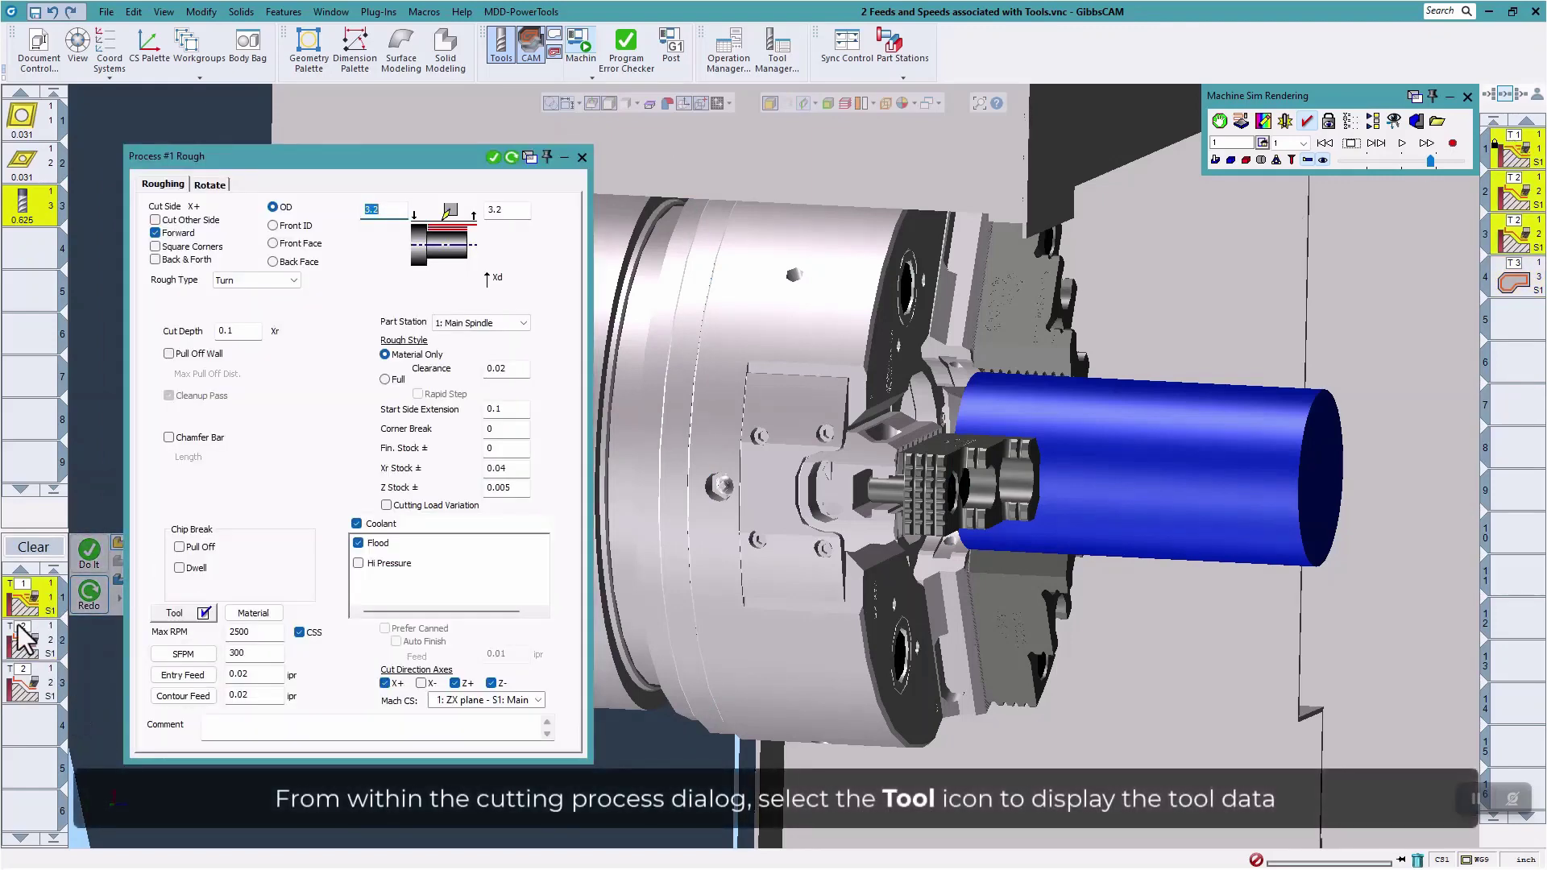
pyautogui.click(174, 614)
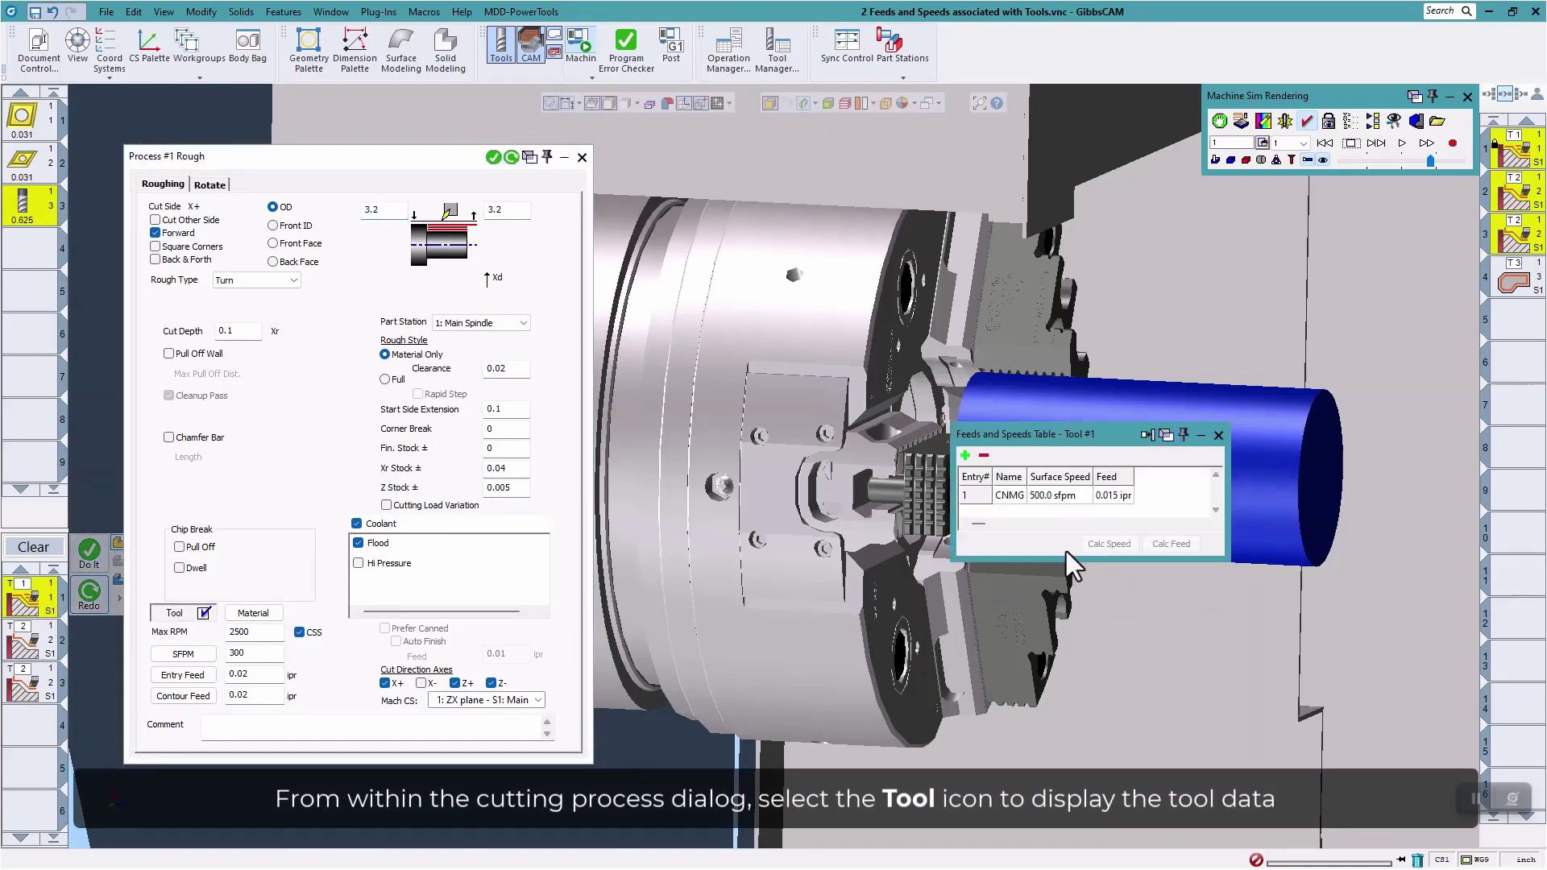
pyautogui.click(988, 501)
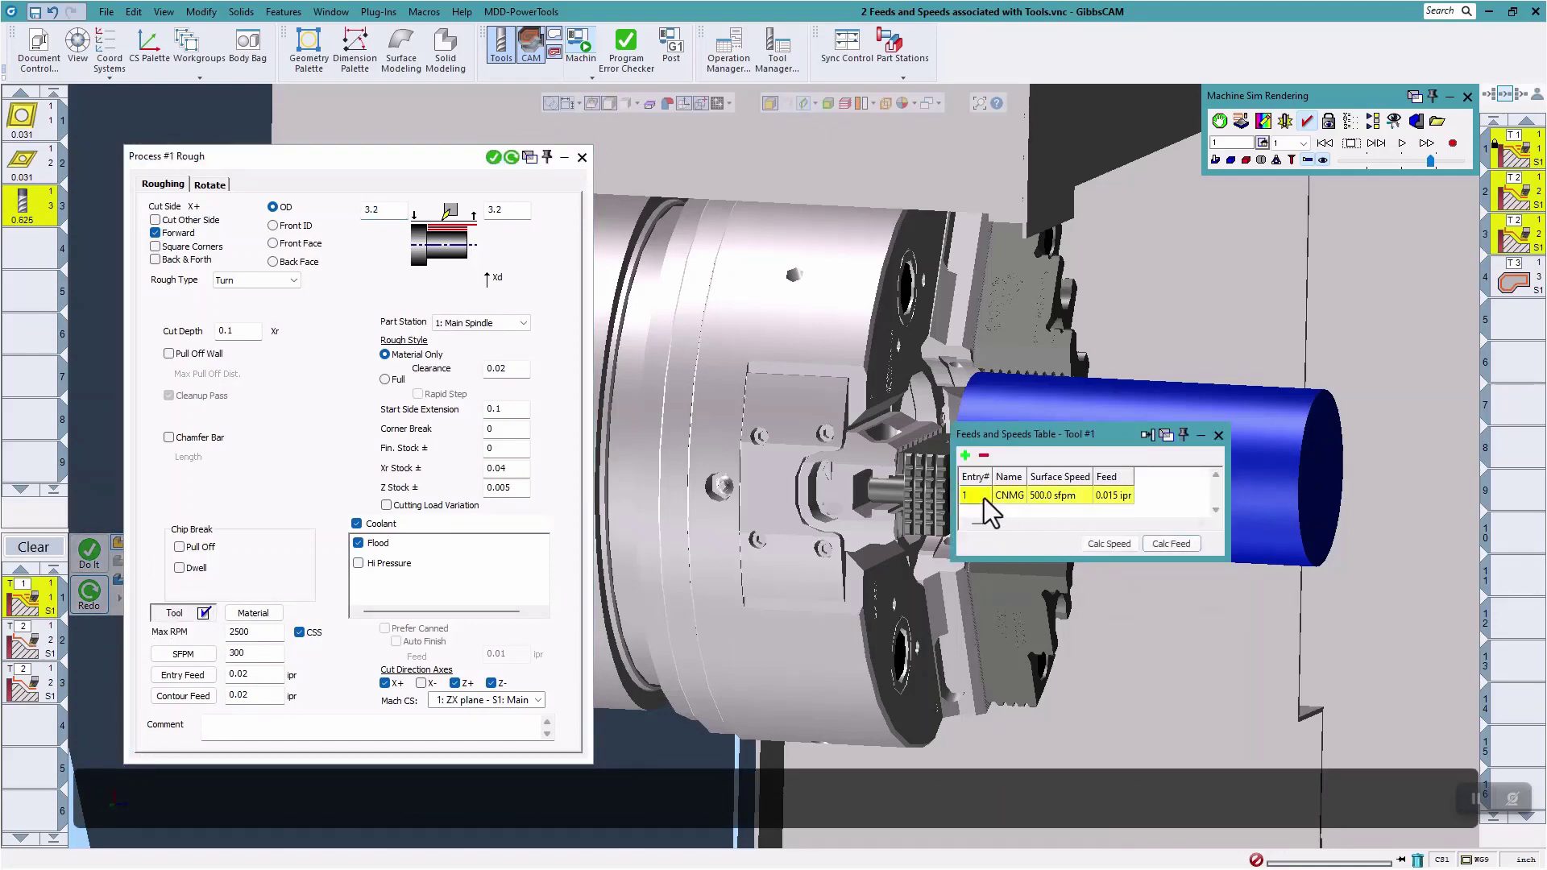
pyautogui.click(1106, 545)
pyautogui.click(1171, 544)
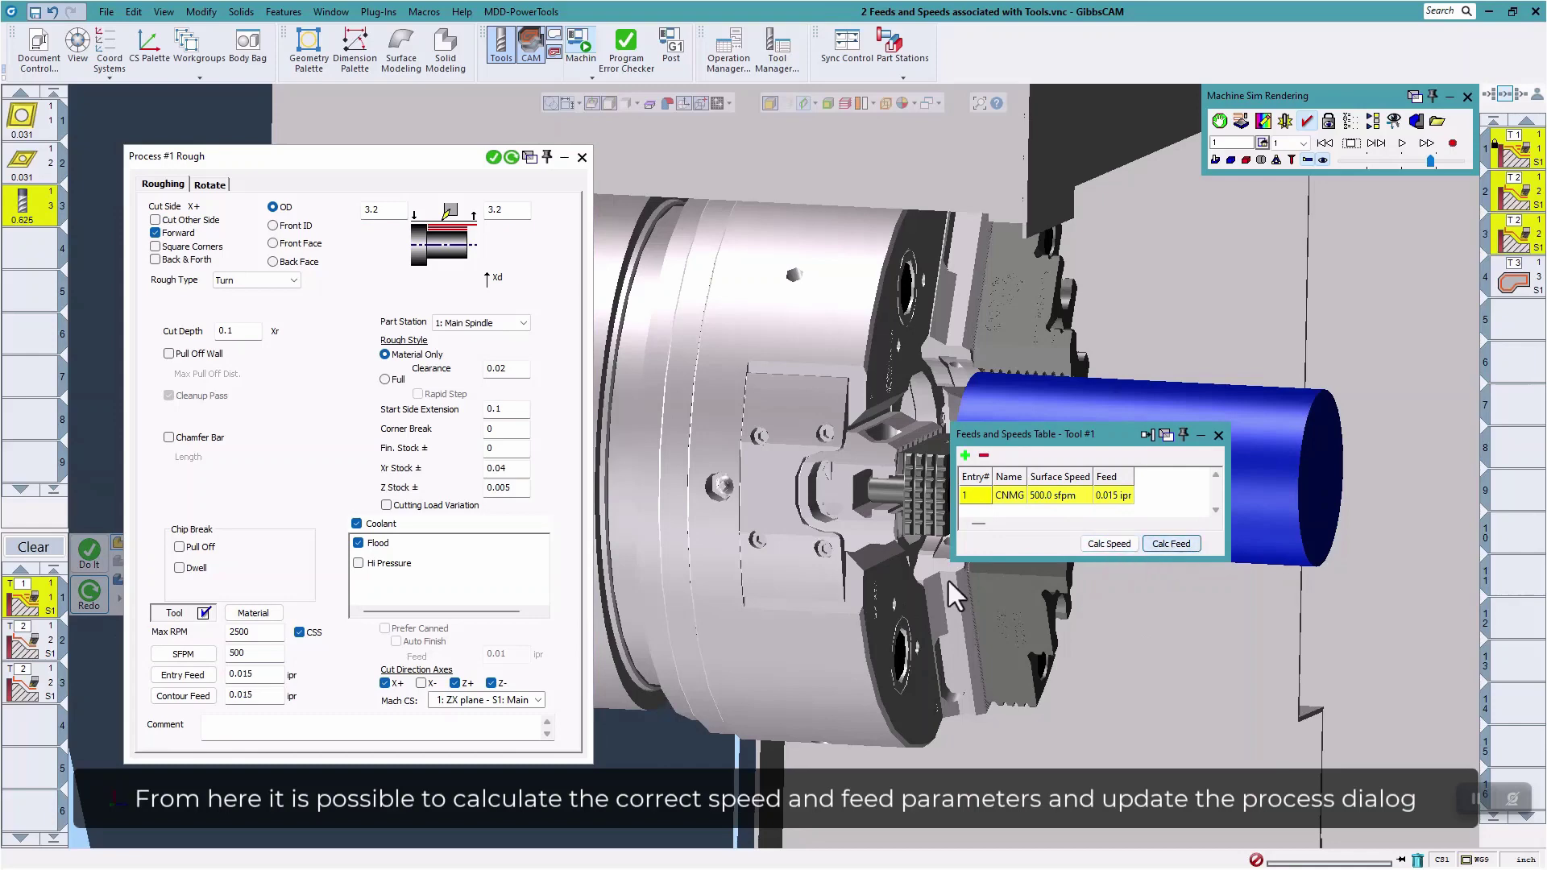
# Update Contour process 2 to 800 SFPM and 0.005 ipr feeds from tool 2's DNMG cutting data entry
pyautogui.click(34, 641)
pyautogui.doubleClick(34, 640)
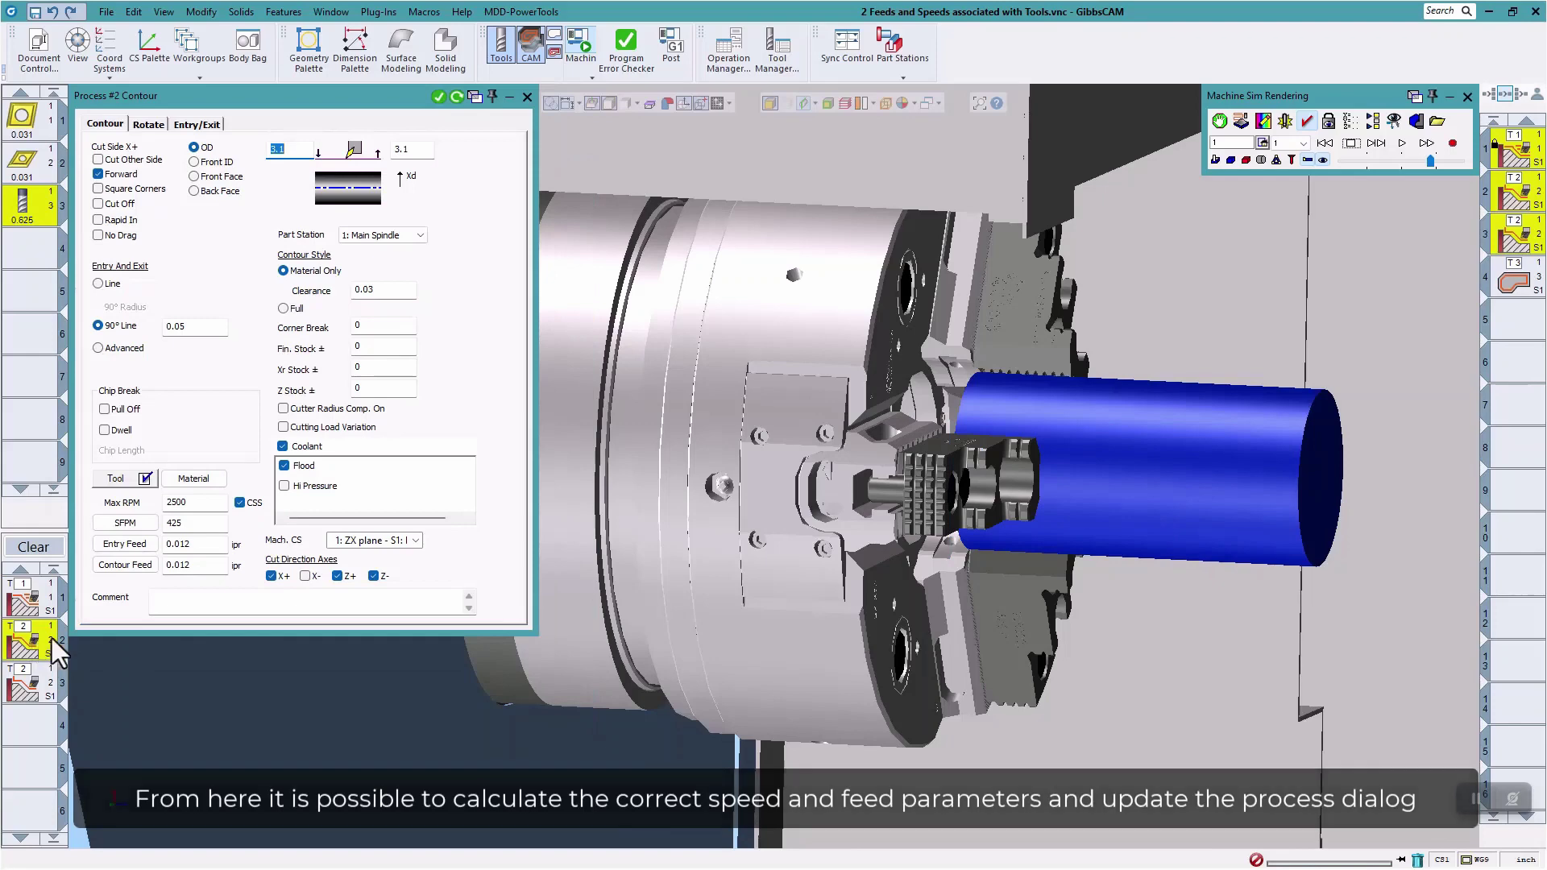
pyautogui.click(122, 480)
pyautogui.click(978, 495)
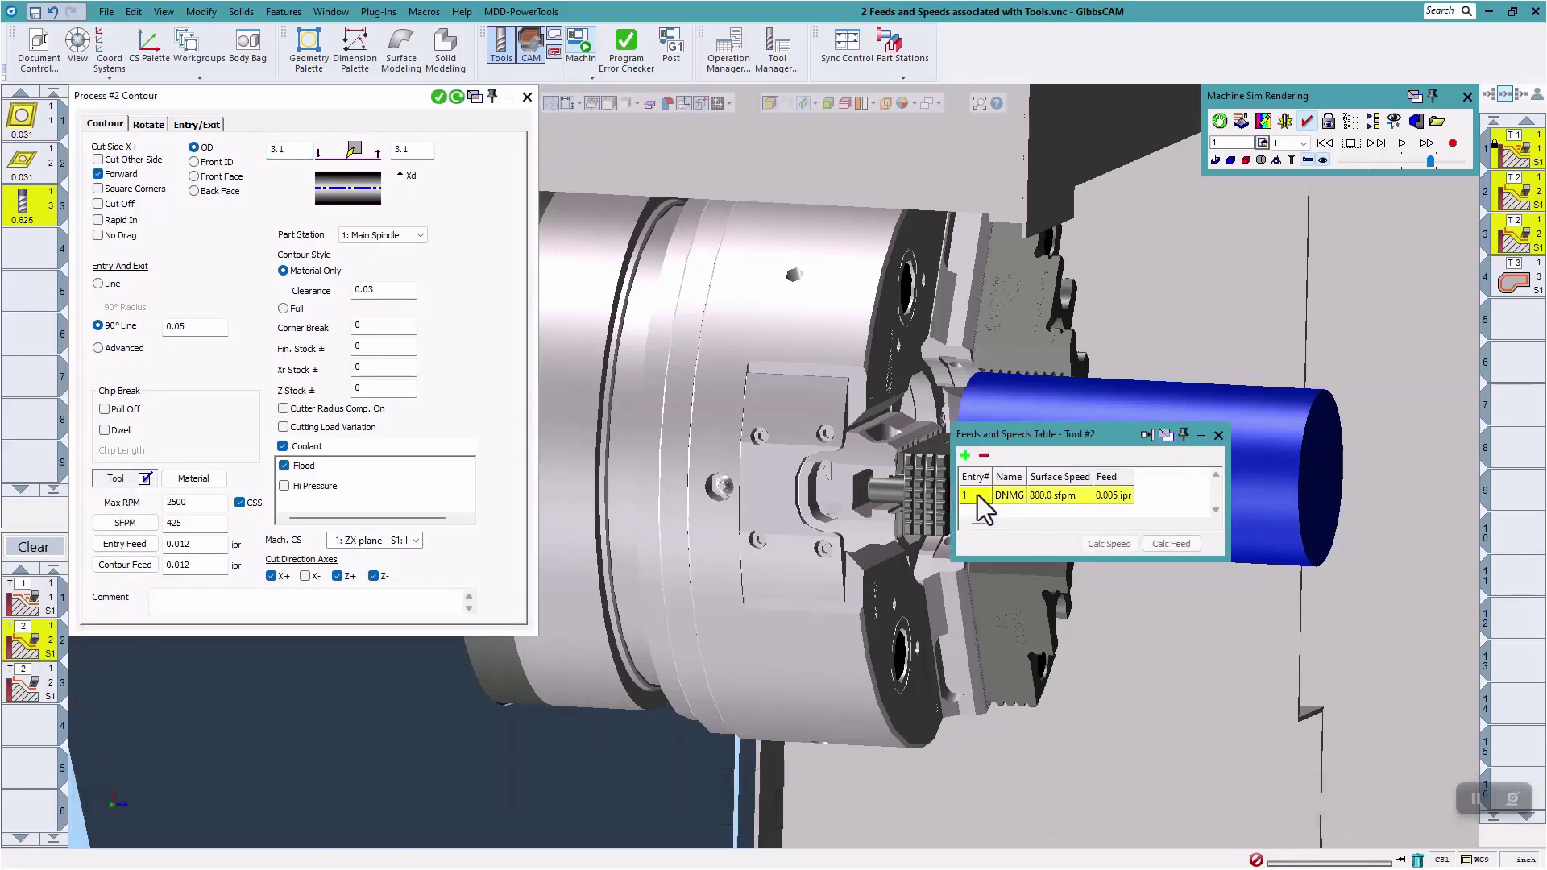
pyautogui.click(1107, 543)
pyautogui.click(1173, 544)
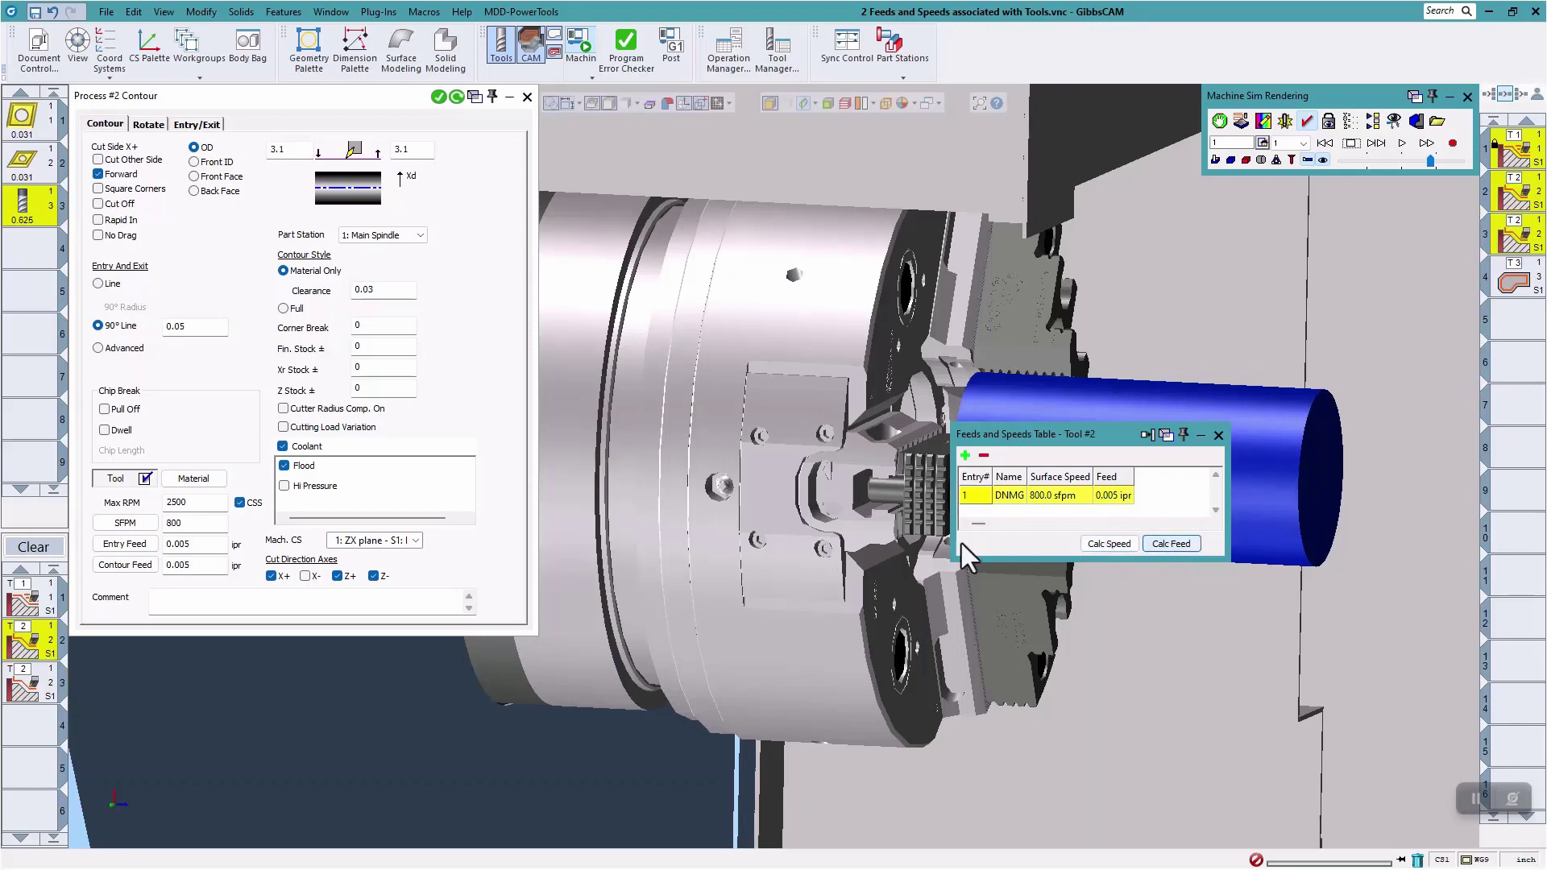
# Calculate the speed and feeds of Contour process 3 from tool 2's DNMG entry, 800 sfpm and 0.005 ipr
pyautogui.click(43, 698)
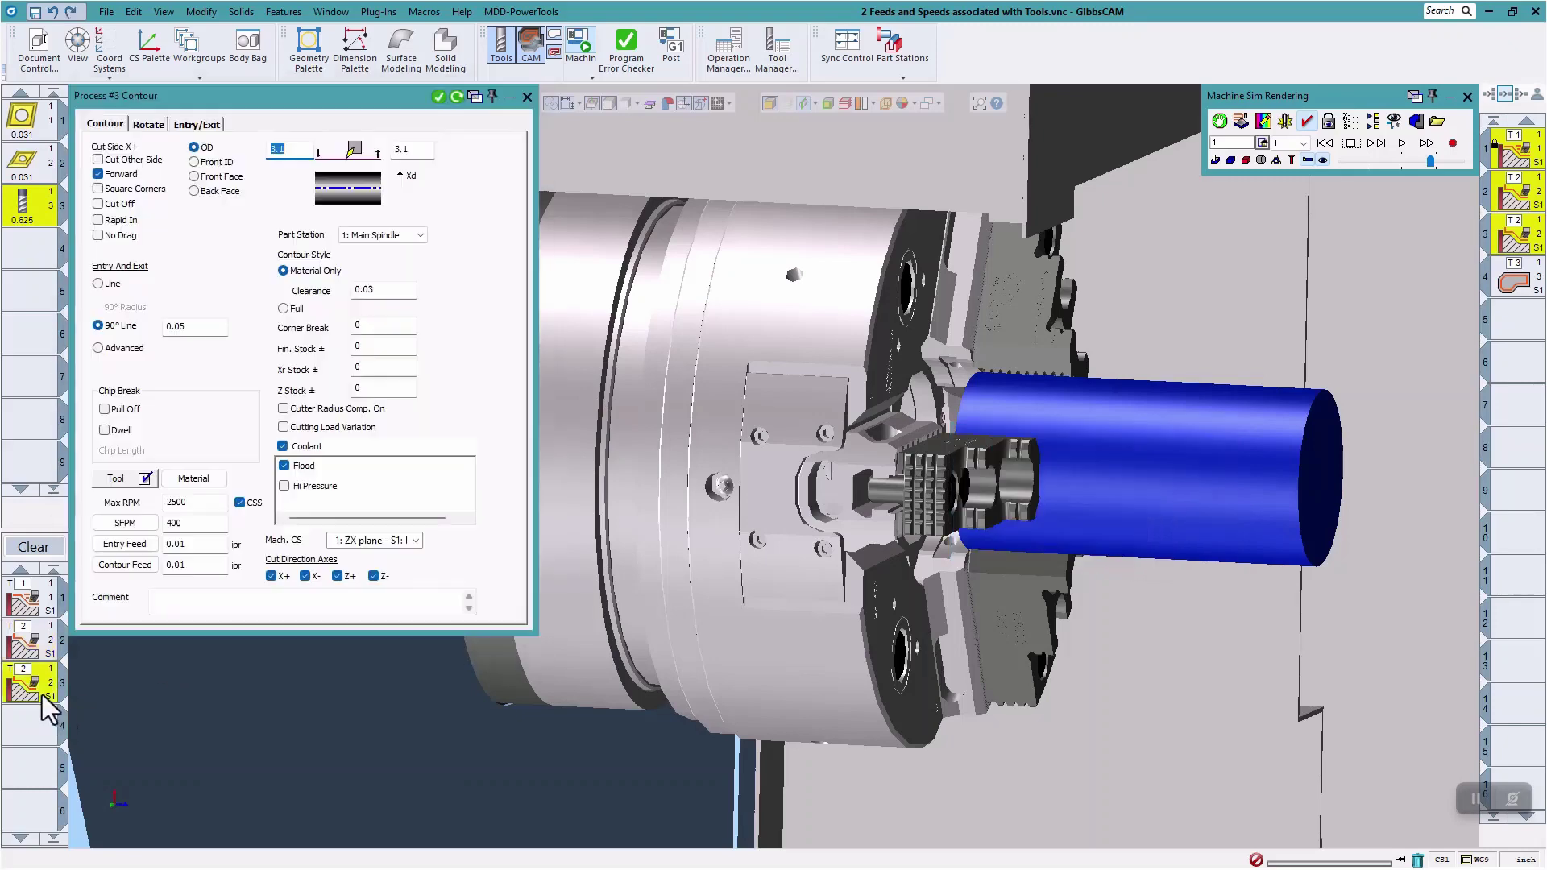
pyautogui.click(134, 479)
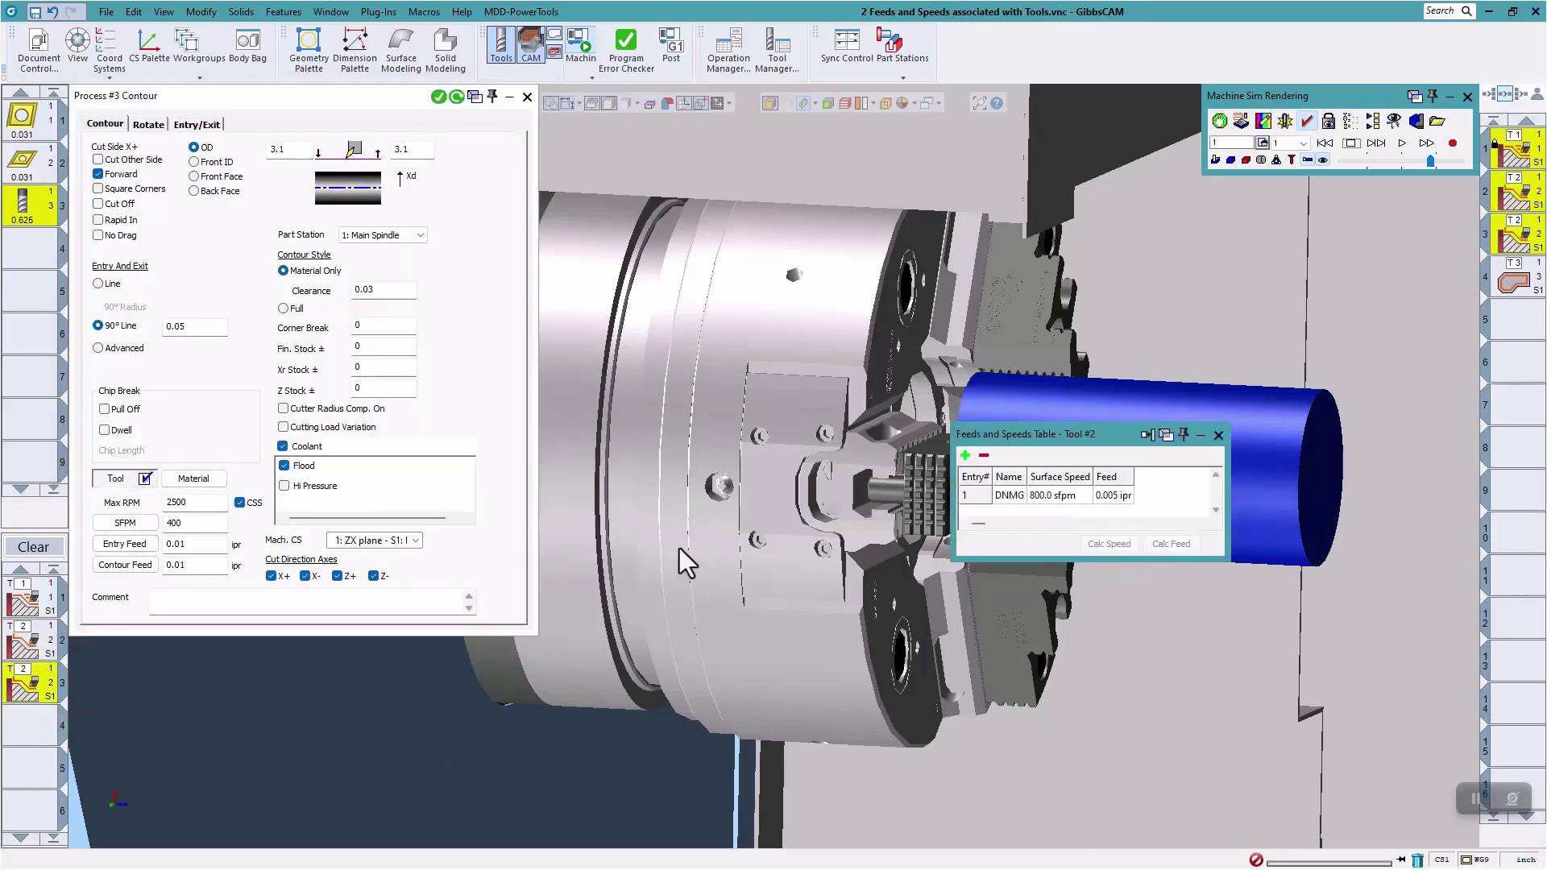
pyautogui.click(967, 495)
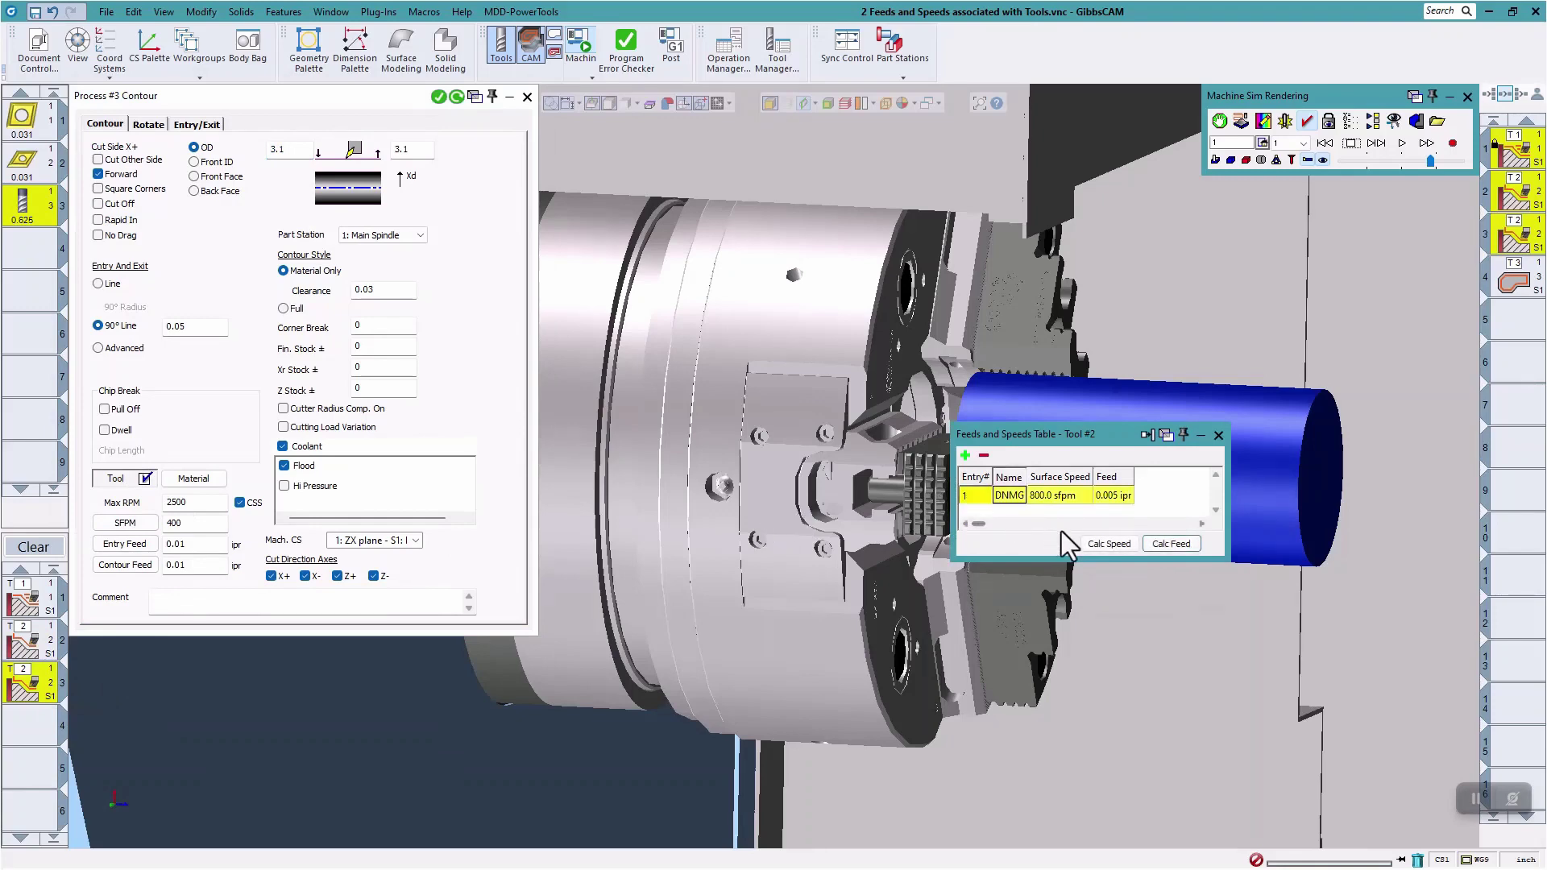
pyautogui.click(1105, 544)
pyautogui.click(1173, 545)
# Load the milling contour operation's process and calculate its spindle speed and feeds from tool 3's EndMill entry
pyautogui.click(1515, 280)
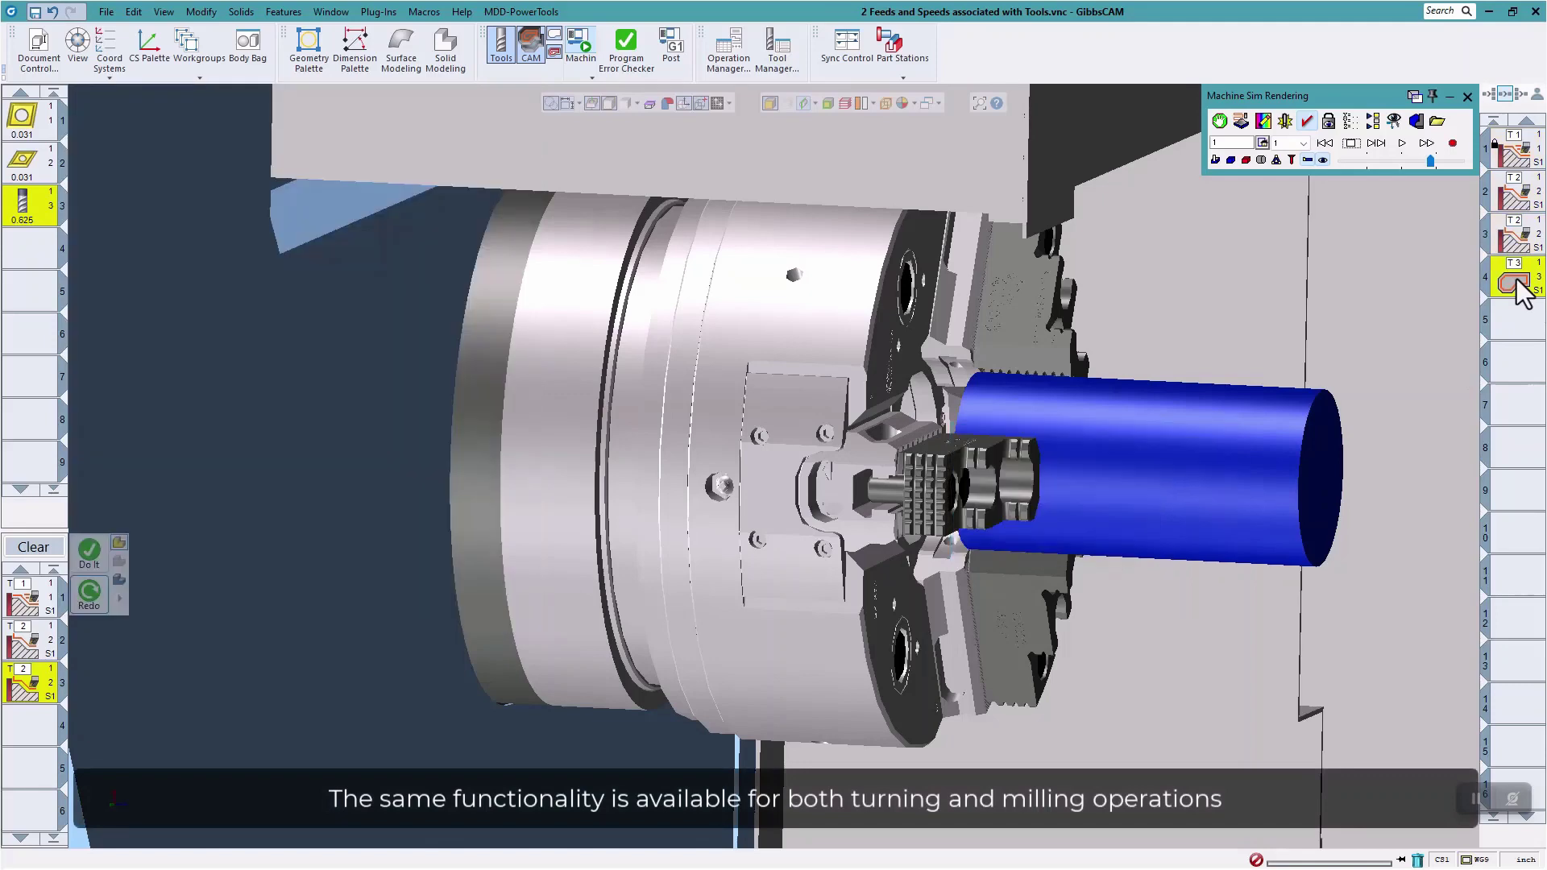
pyautogui.doubleClick(1517, 282)
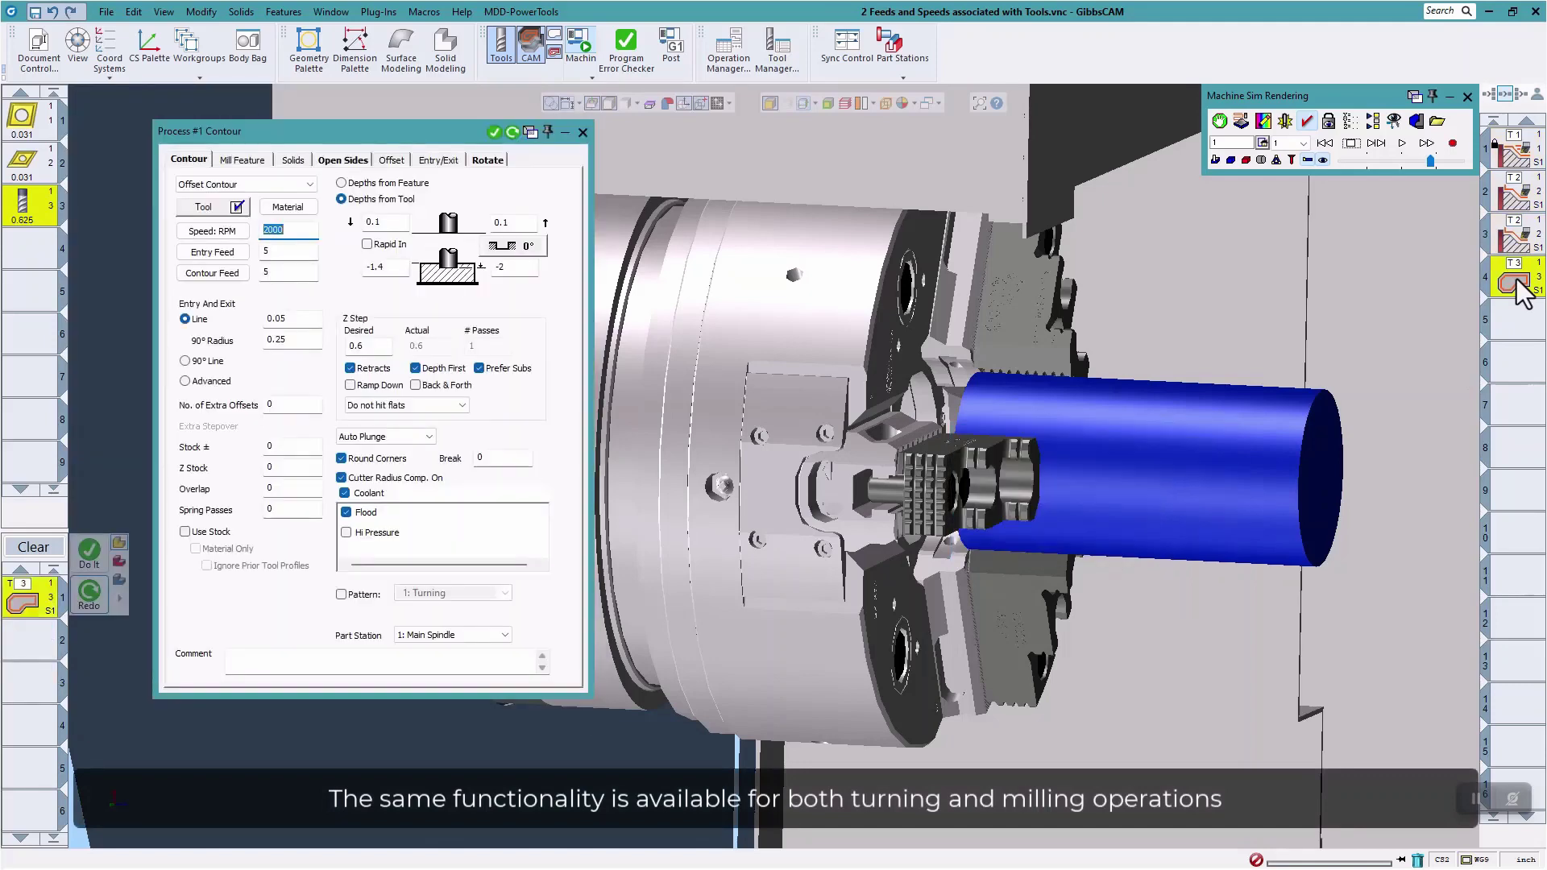
pyautogui.click(202, 211)
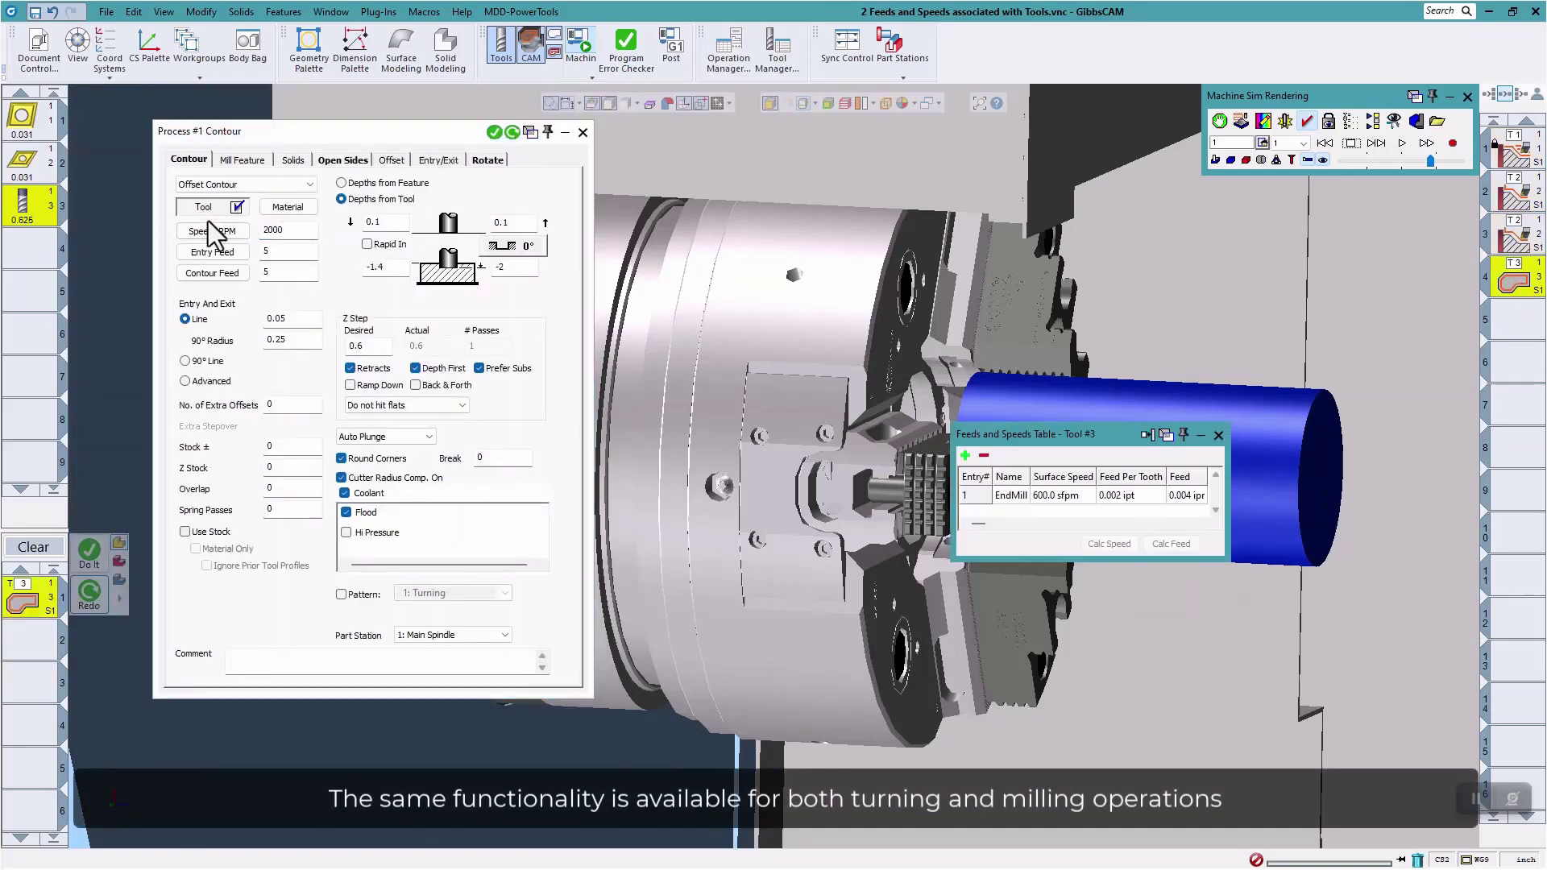
pyautogui.click(966, 495)
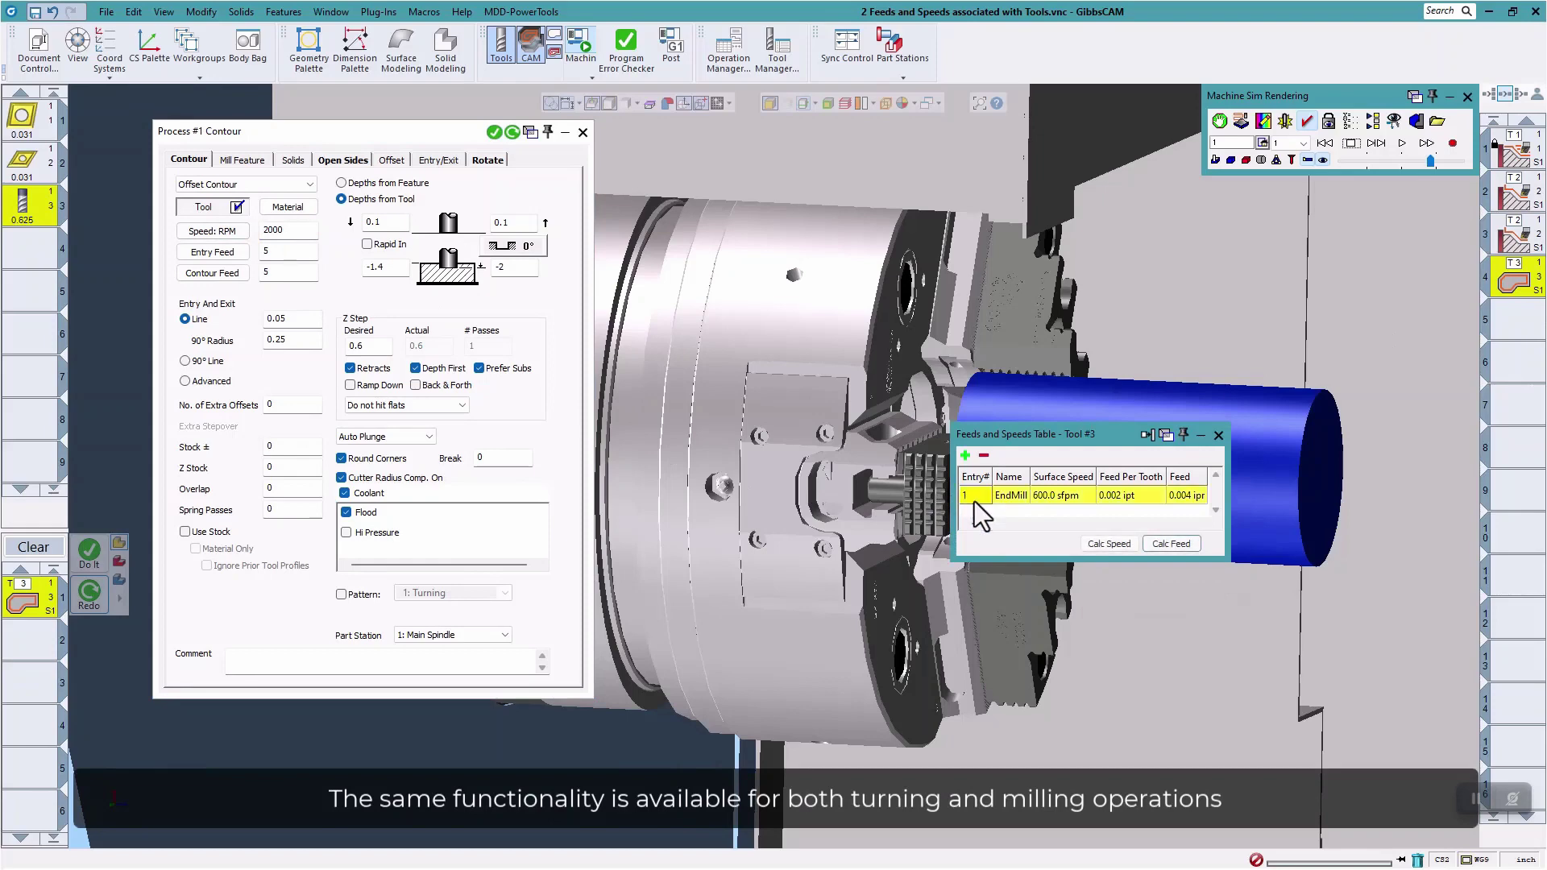
pyautogui.click(1111, 544)
pyautogui.click(1166, 545)
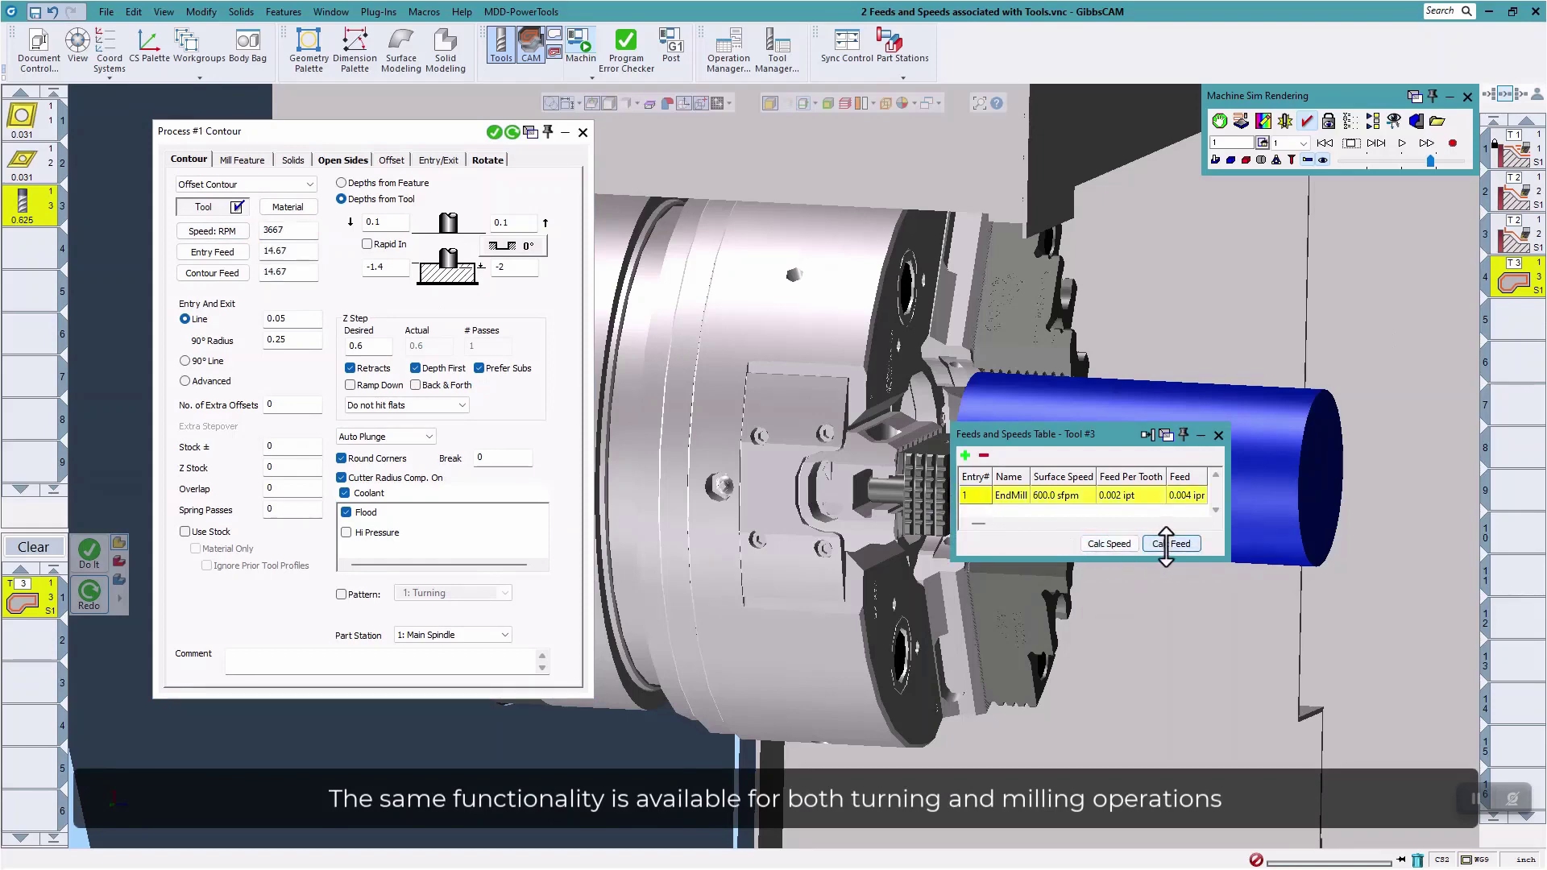
# Close the milling contour process and play the machine simulation of the operations
pyautogui.click(582, 132)
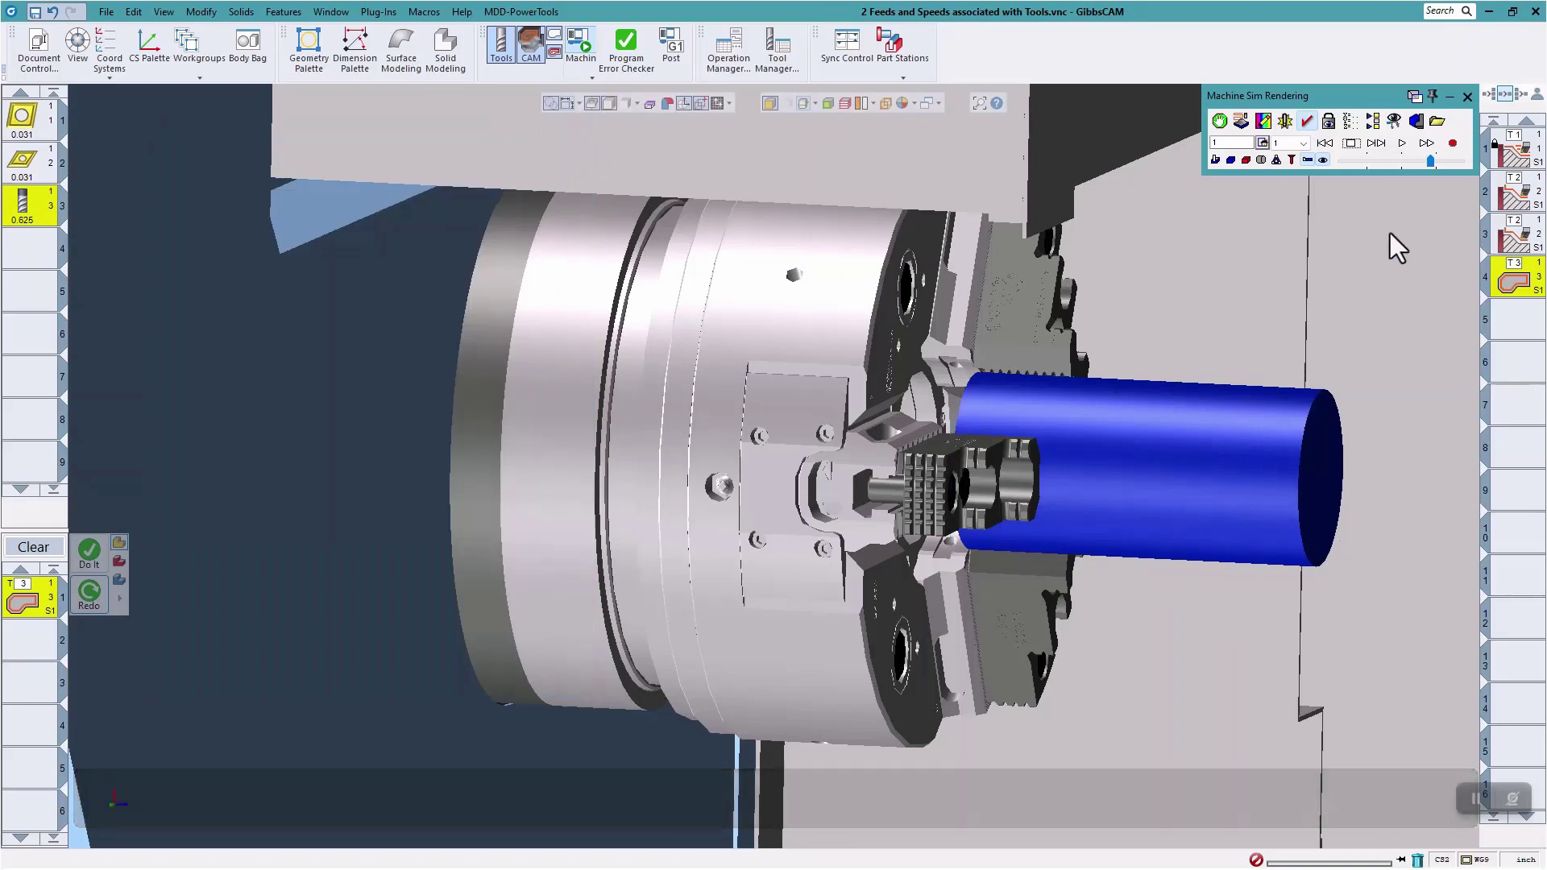
pyautogui.click(1398, 144)
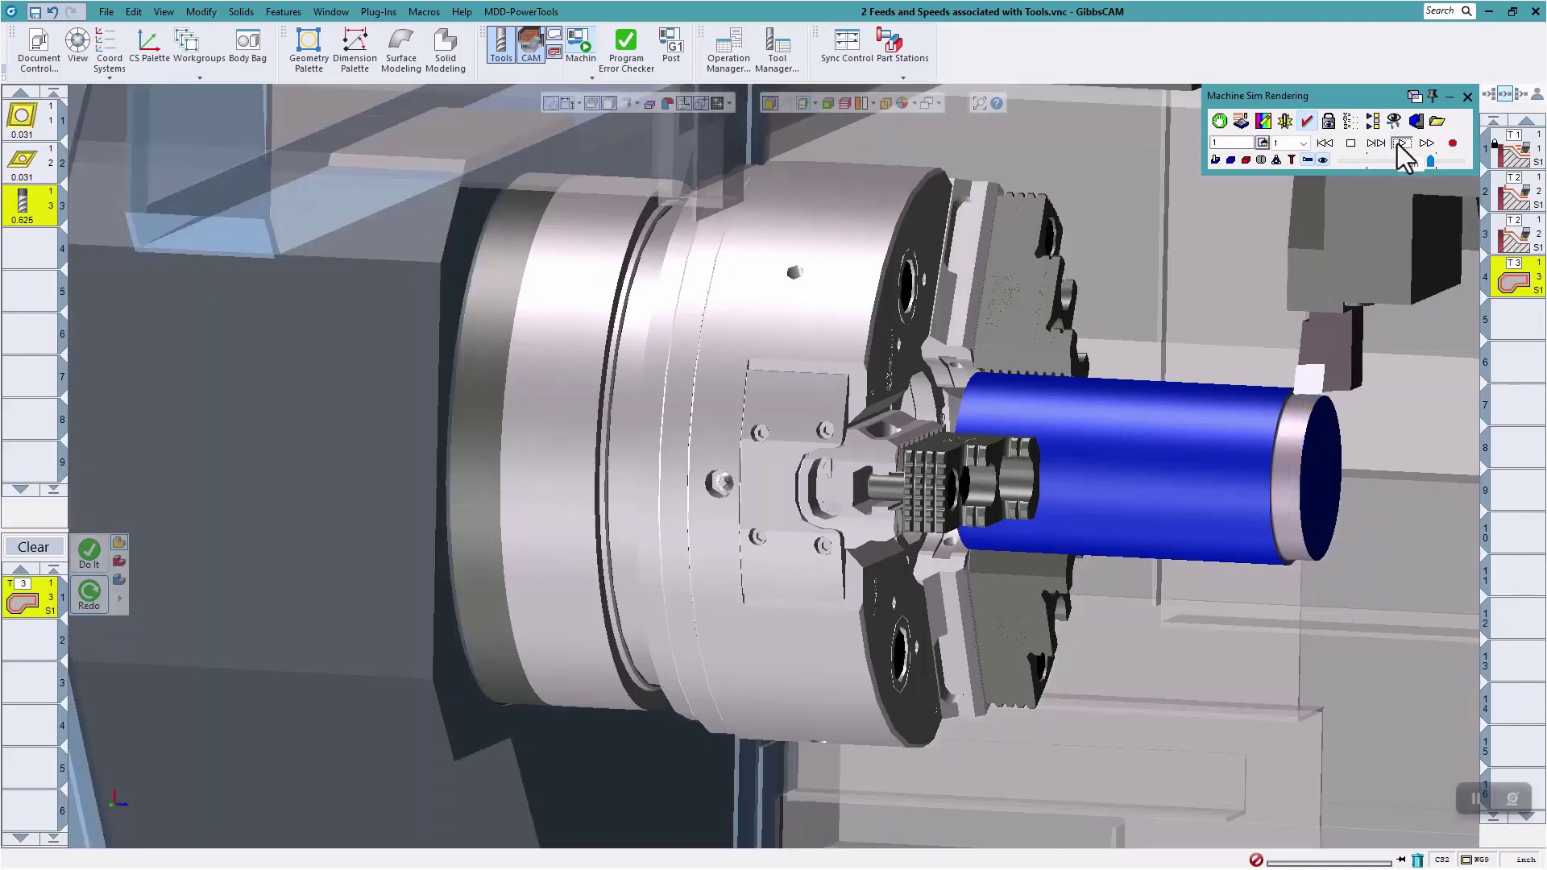
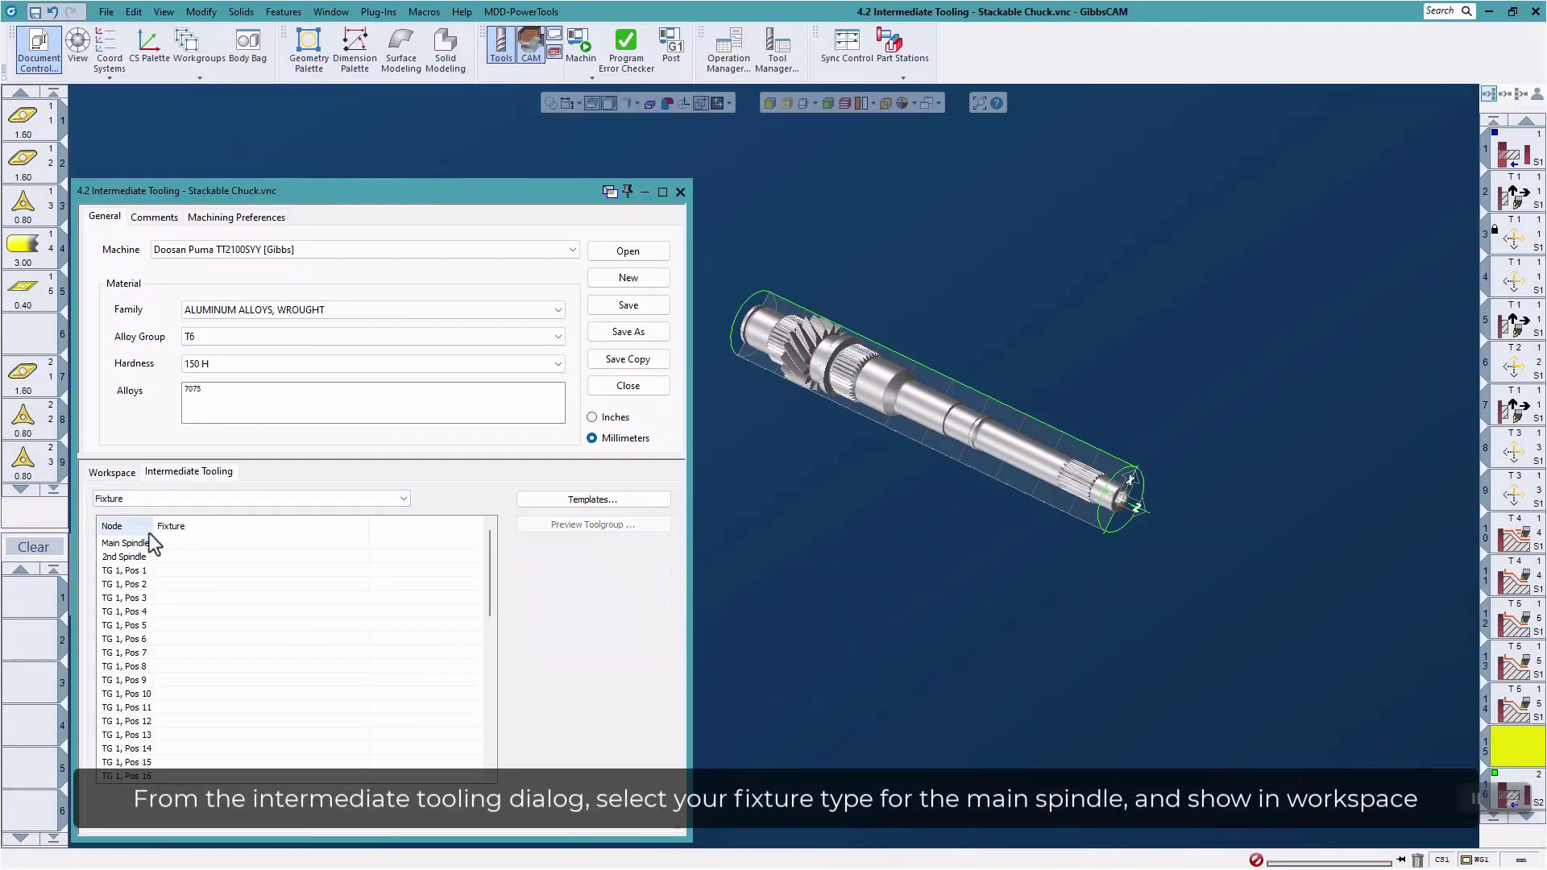
# Add the Face Plate 200 x 50 fixture to the main spindle with a Z offset of 50 and show it in the workspace
pyautogui.click(163, 545)
pyautogui.doubleClick(164, 544)
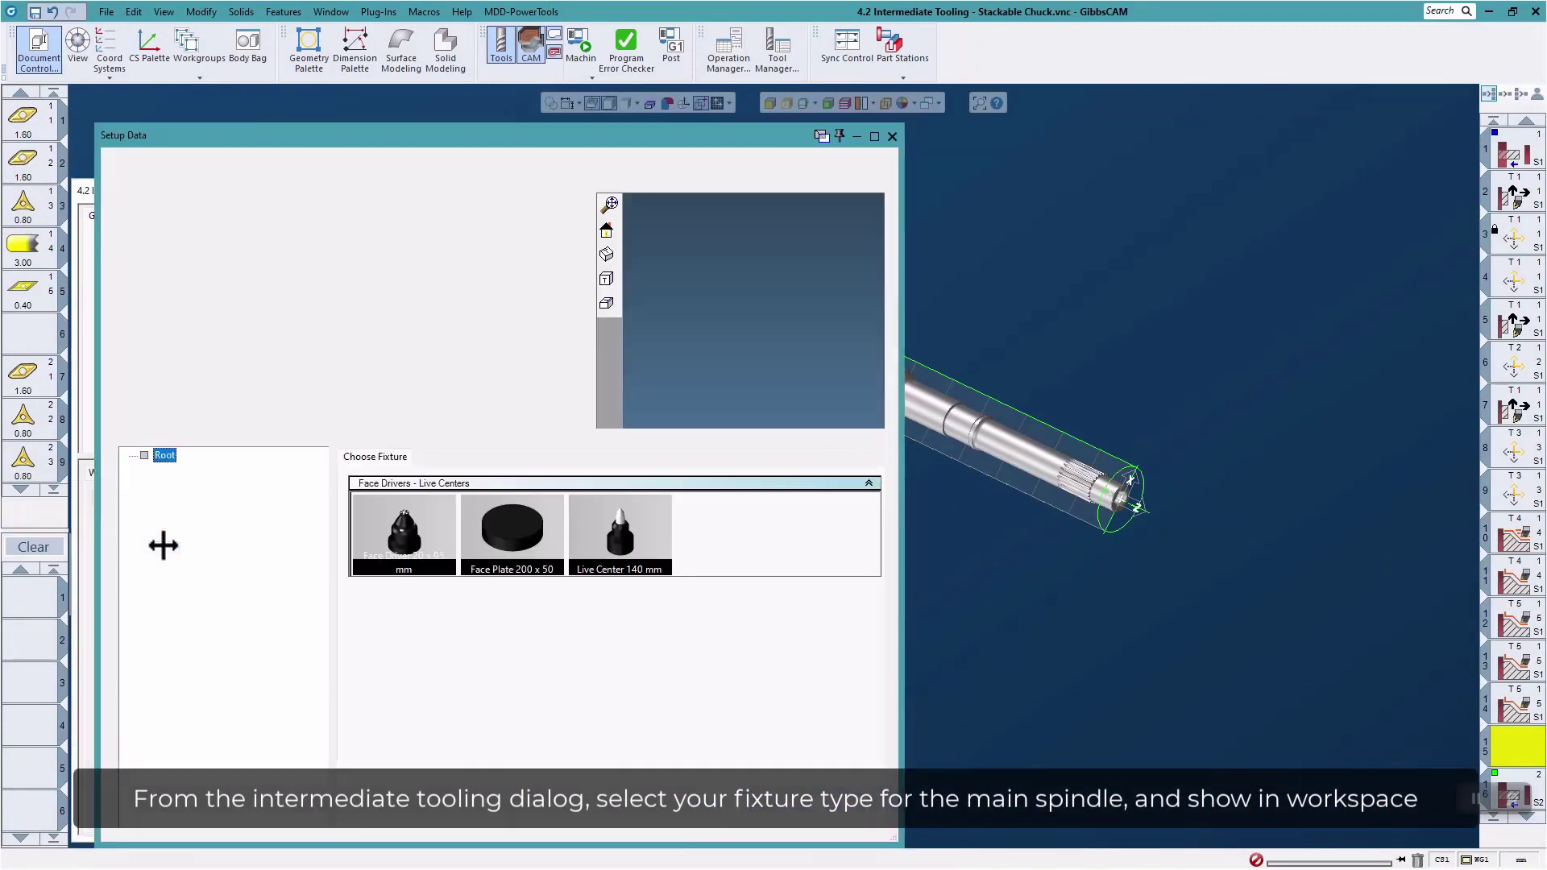
pyautogui.doubleClick(510, 541)
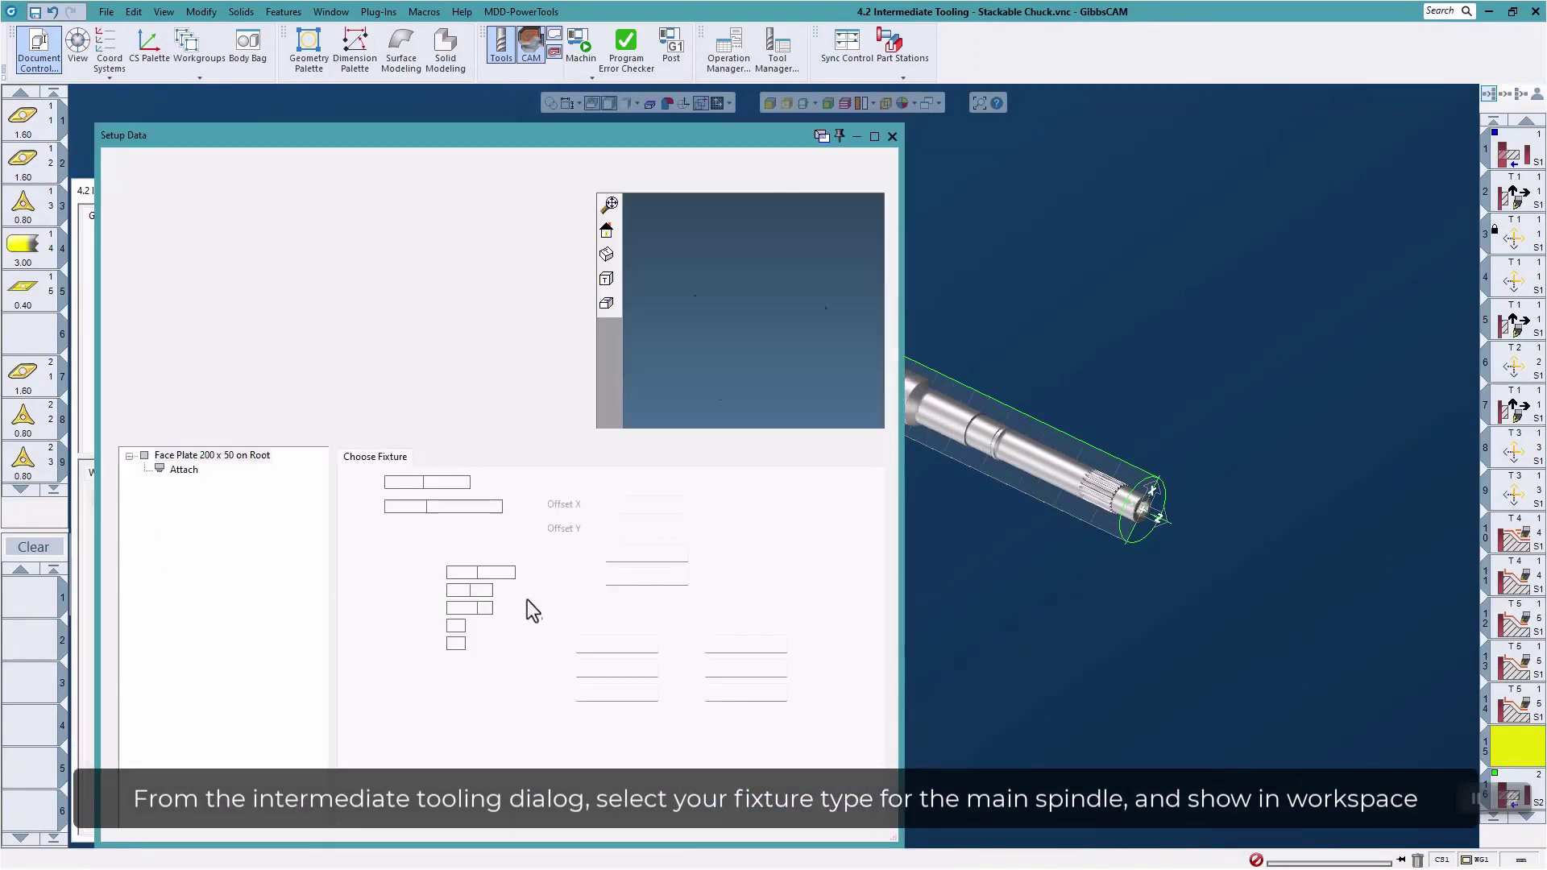
pyautogui.click(647, 554)
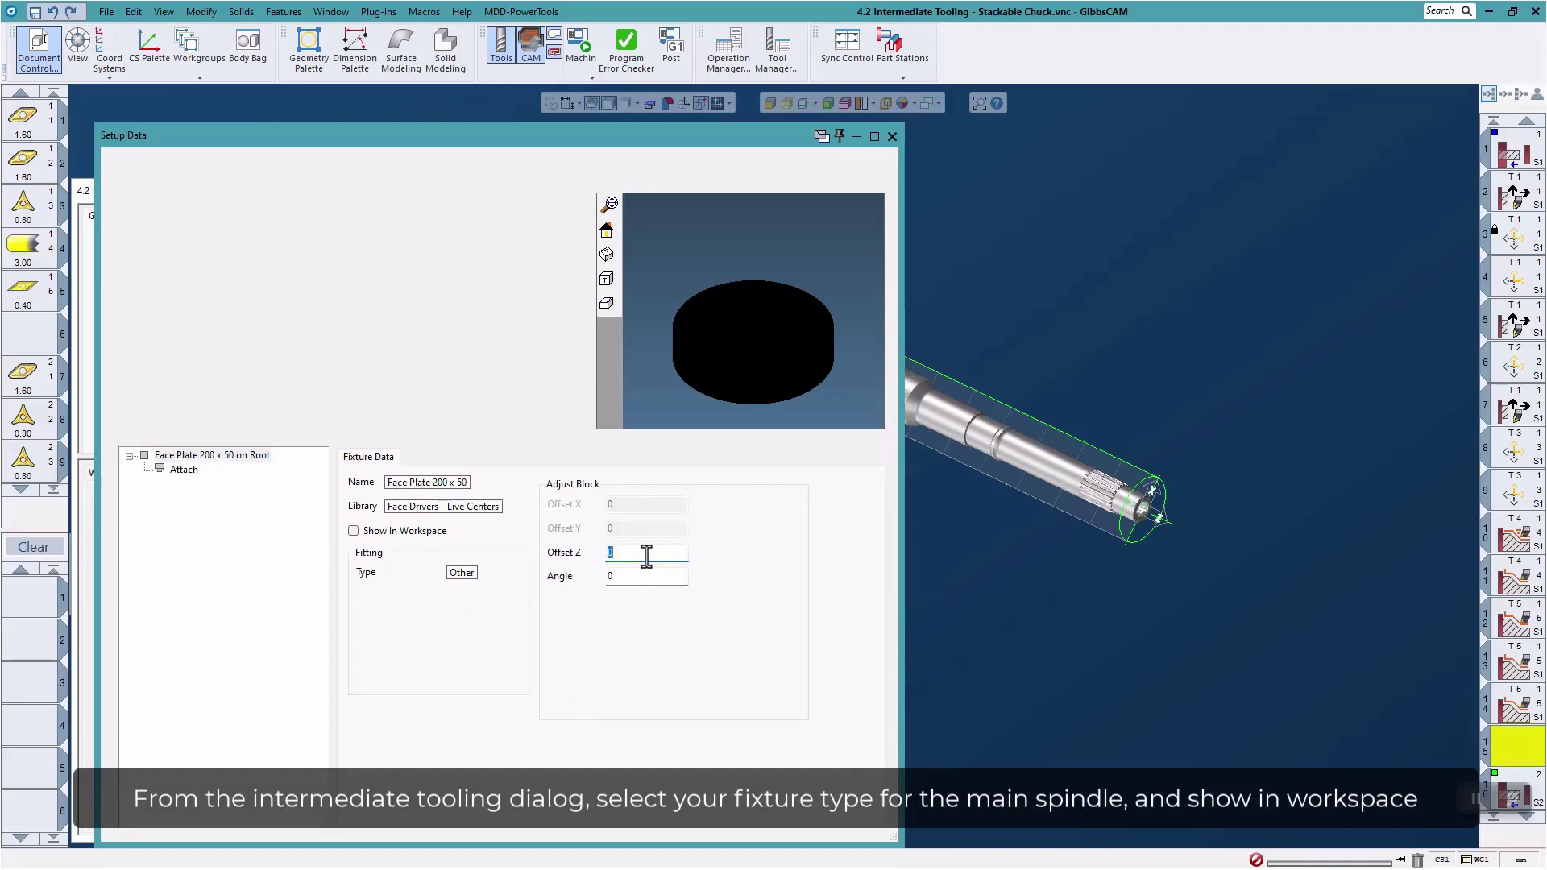
pyautogui.write('50')
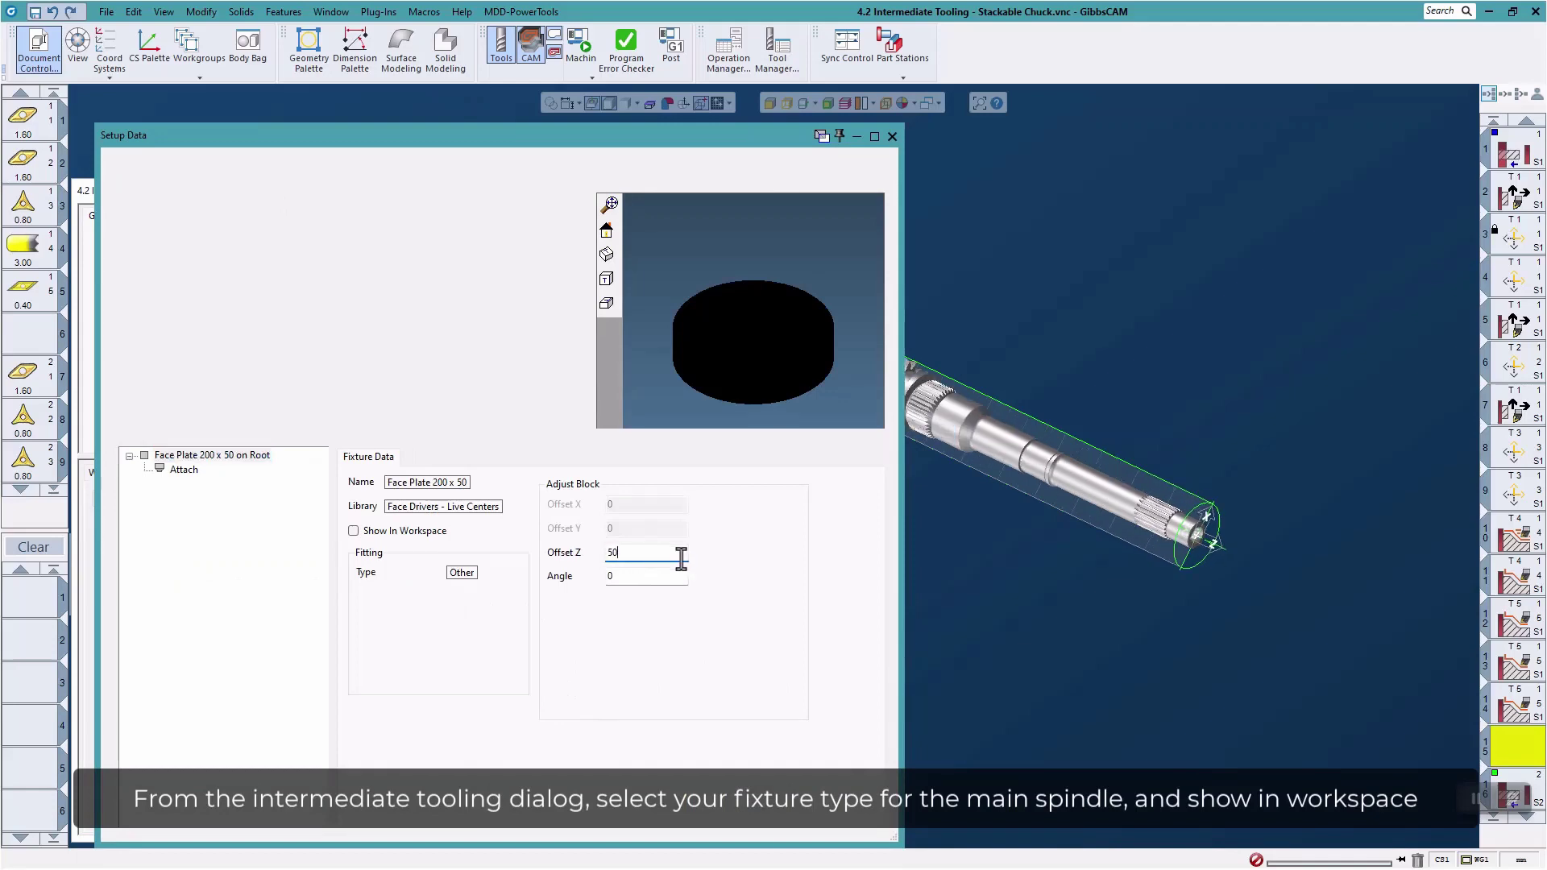
pyautogui.click(357, 532)
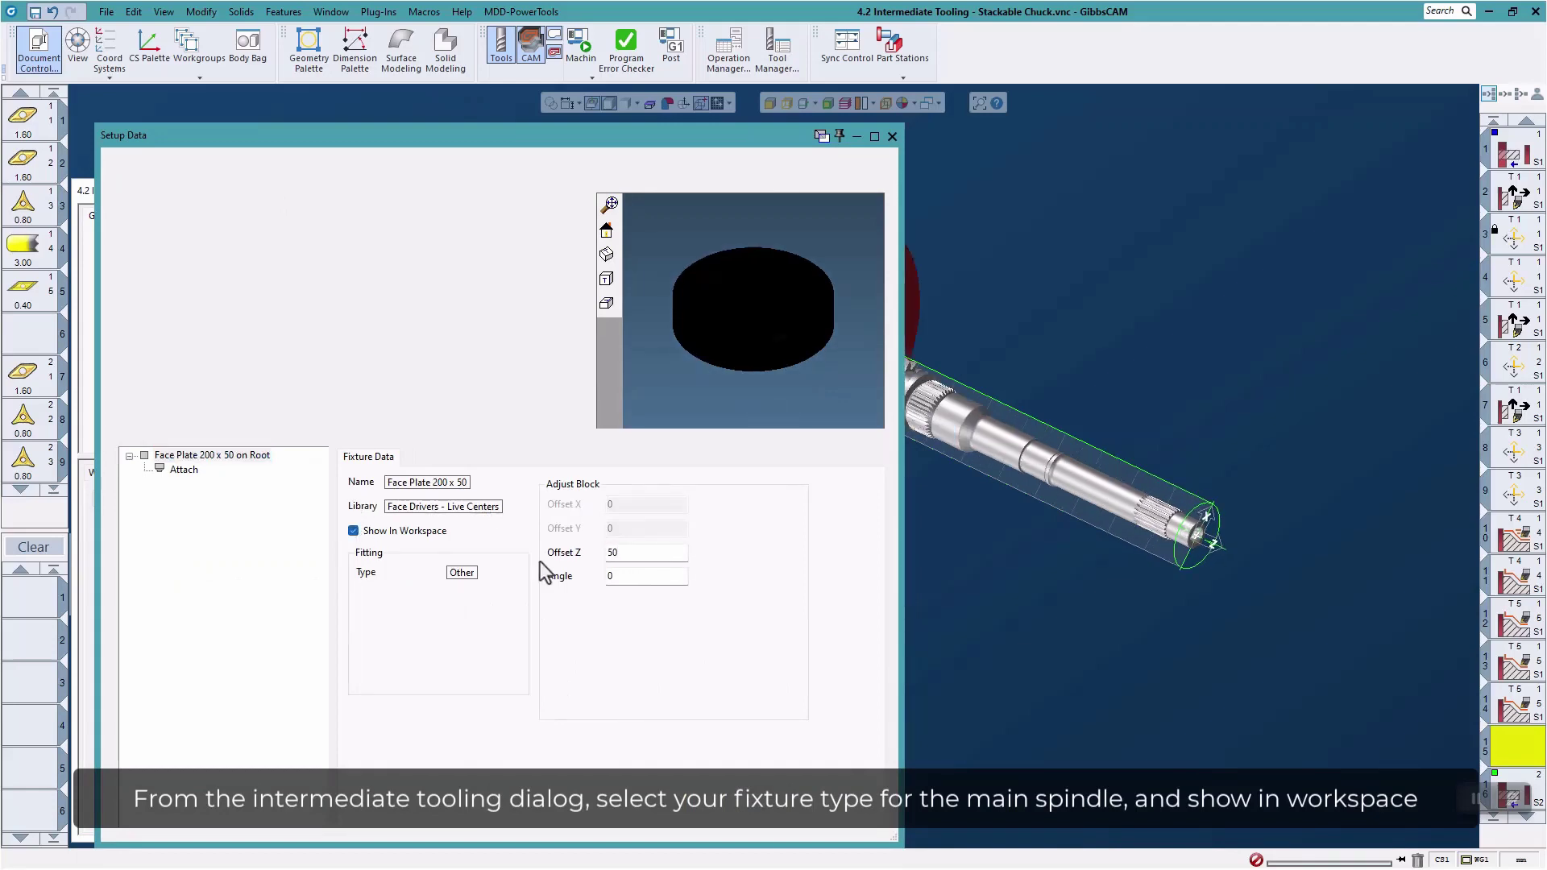
pyautogui.moveTo(1118, 573); pyautogui.dragTo(1409, 689, button='middle')
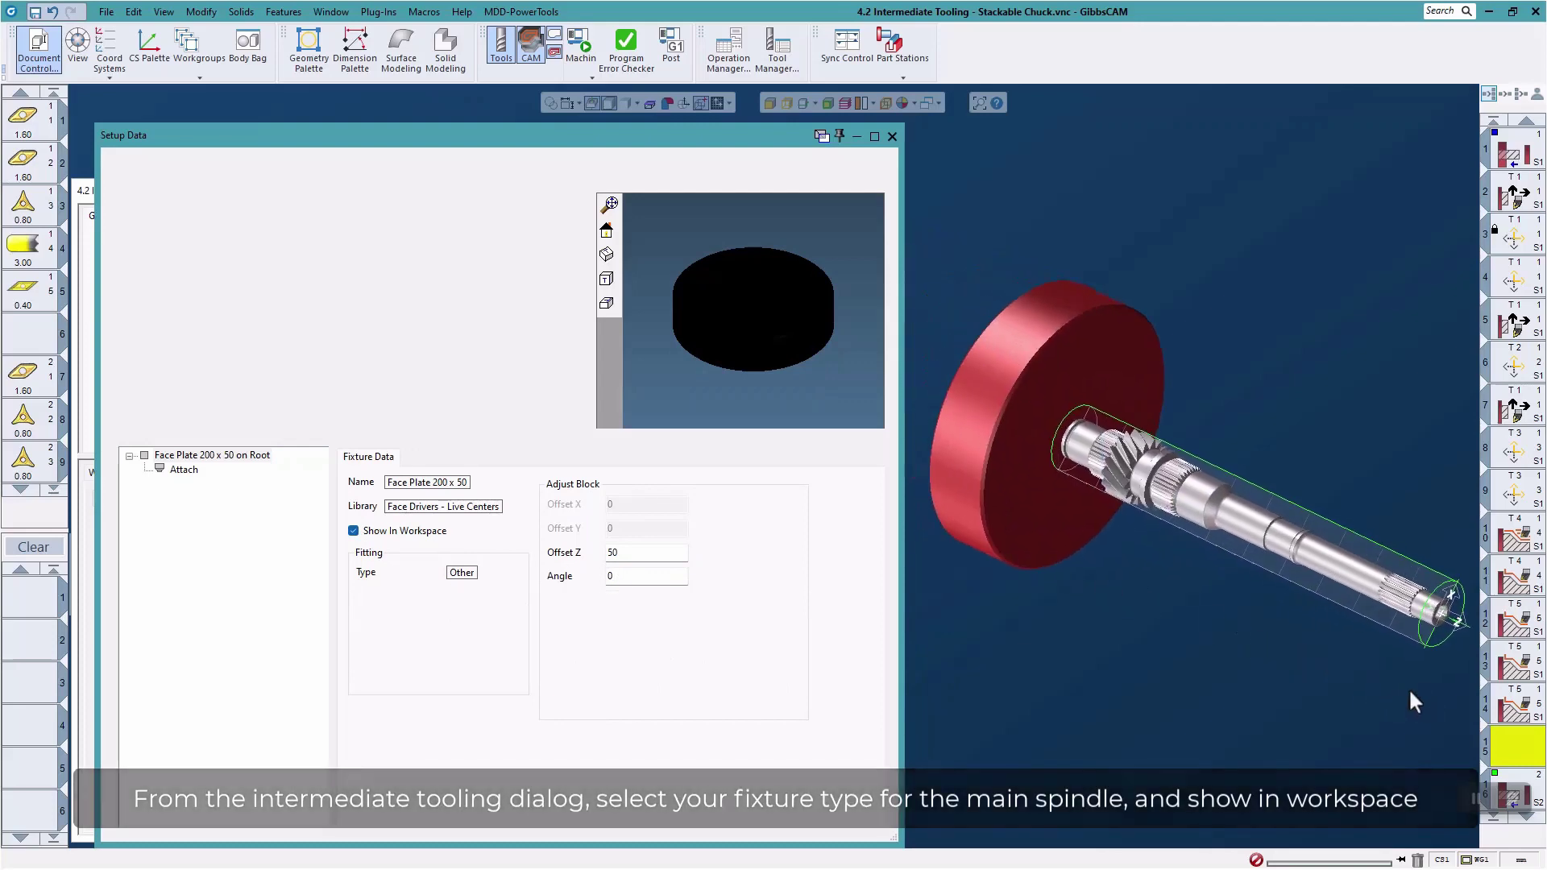
# Attach the Face Driver 20 x 95 mm to the main spindle's face plate with a Z offset of 95
pyautogui.click(167, 470)
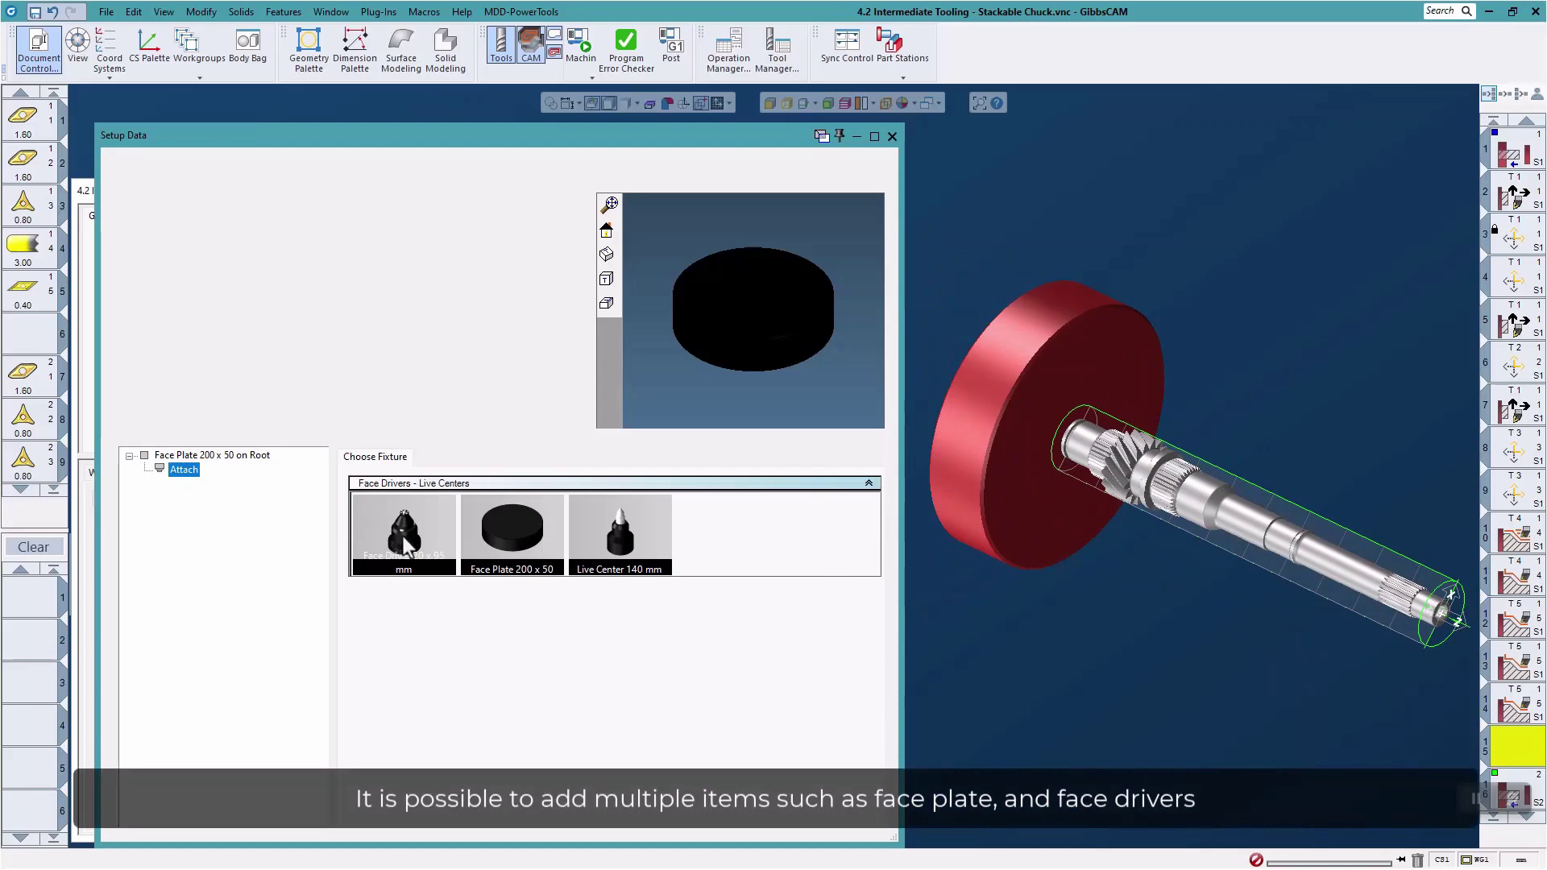
pyautogui.doubleClick(379, 534)
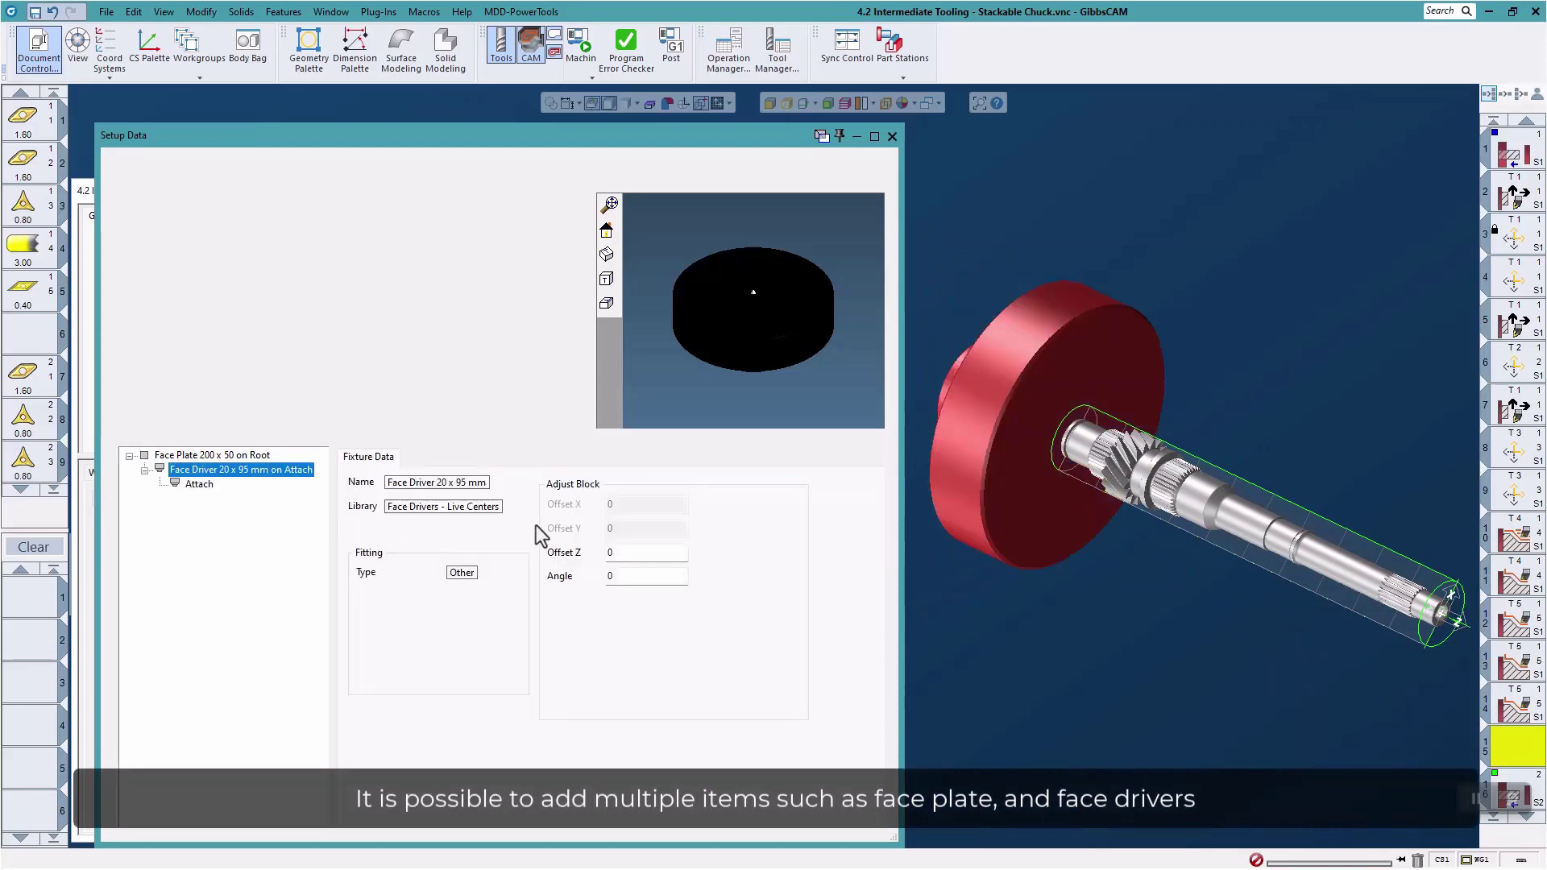
pyautogui.click(633, 553)
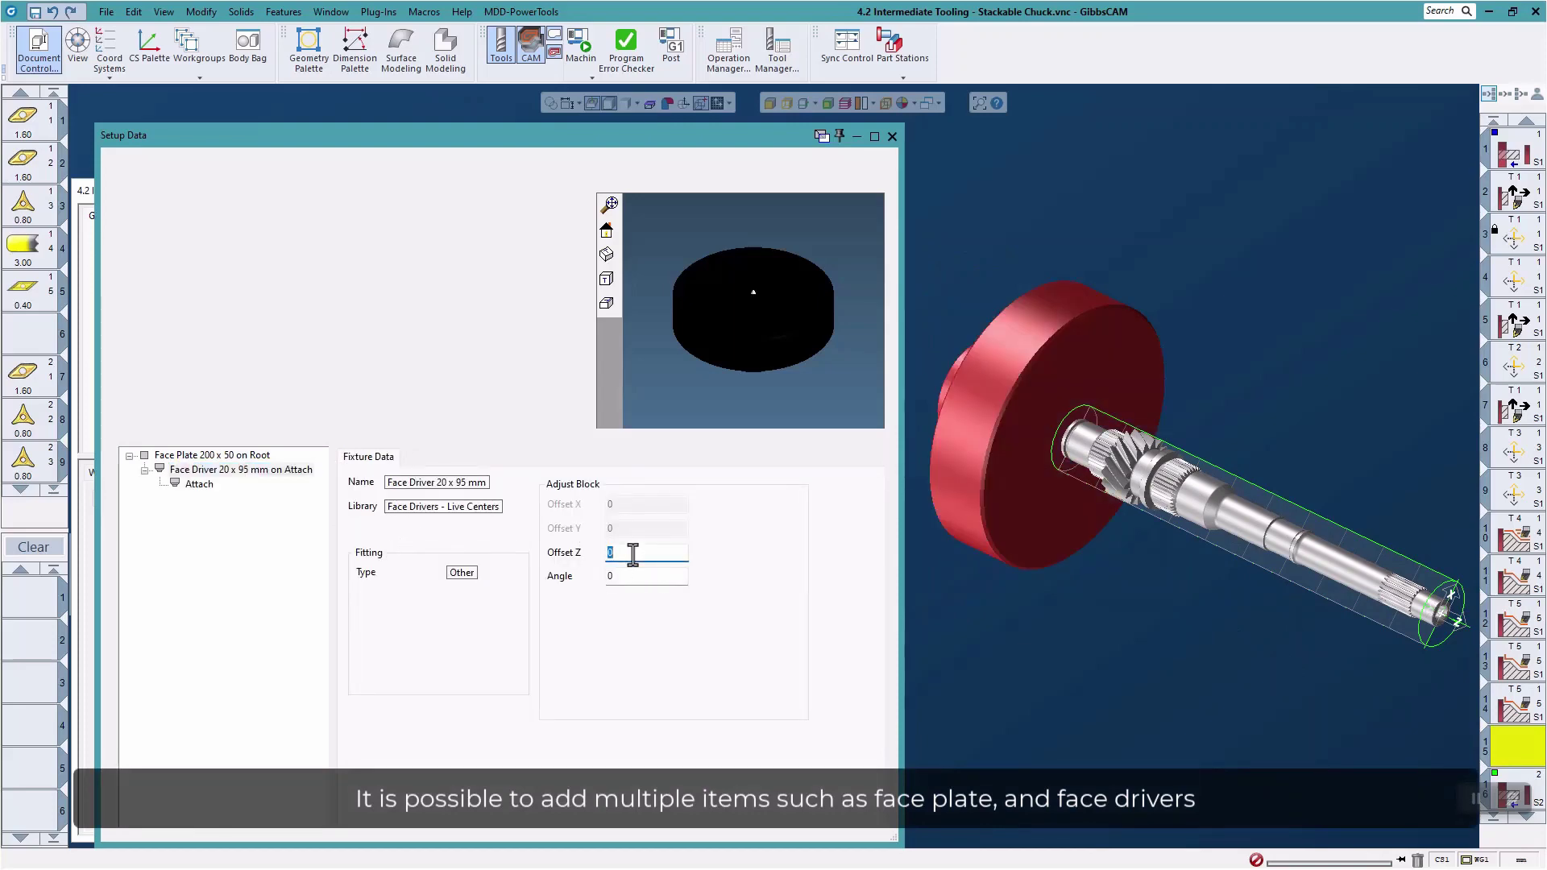
pyautogui.write('95')
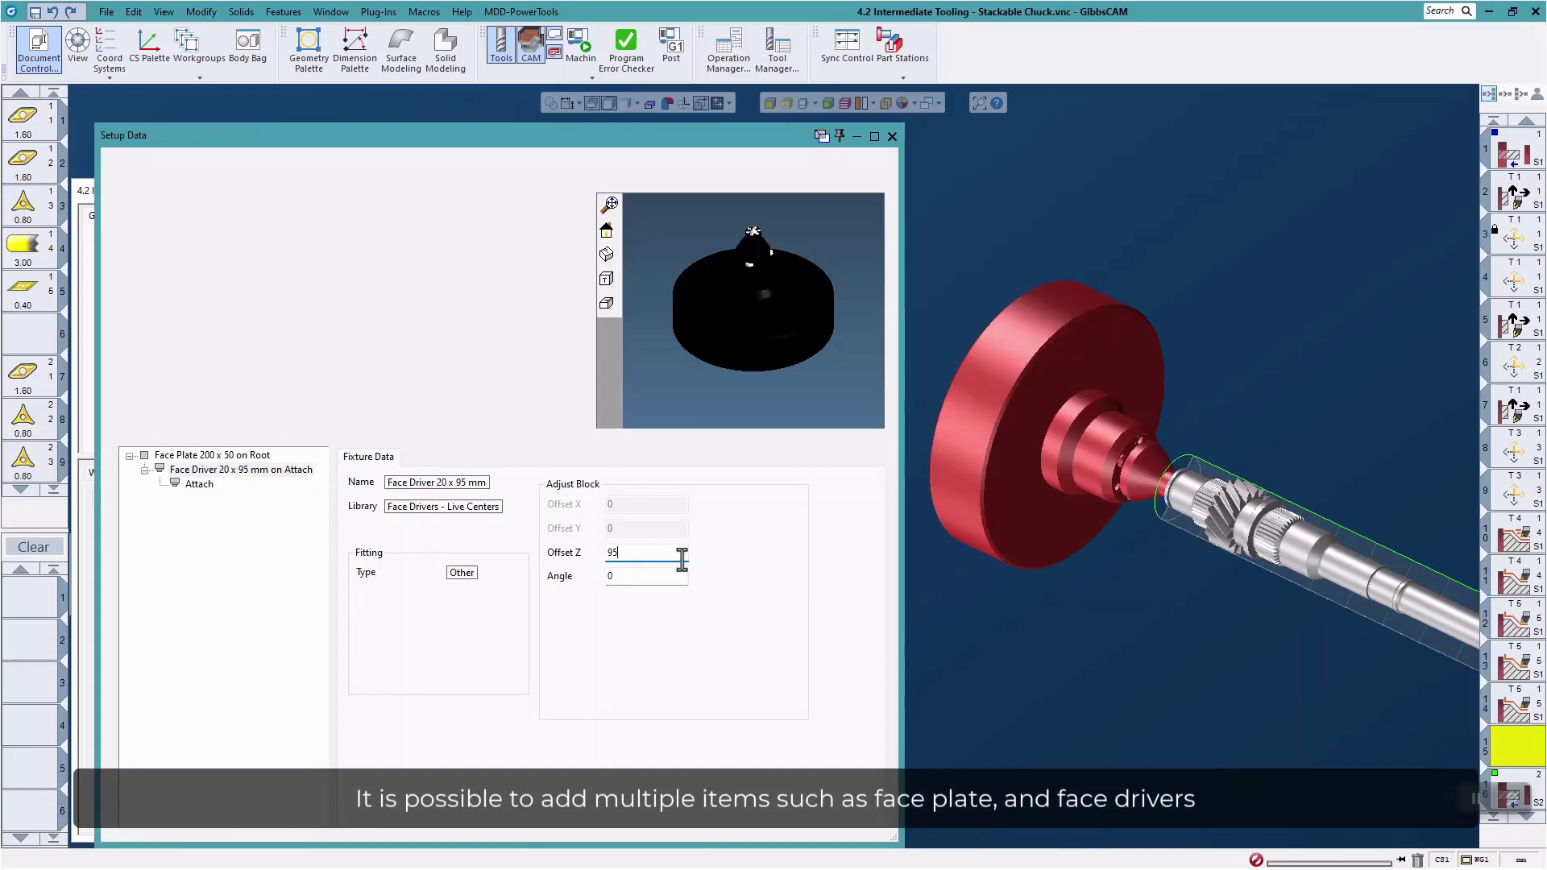
pyautogui.click(892, 137)
# Add the Face Plate 200 x 50 fixture to the 2nd spindle with a Z offset of 50 and show it in the workspace
pyautogui.doubleClick(163, 557)
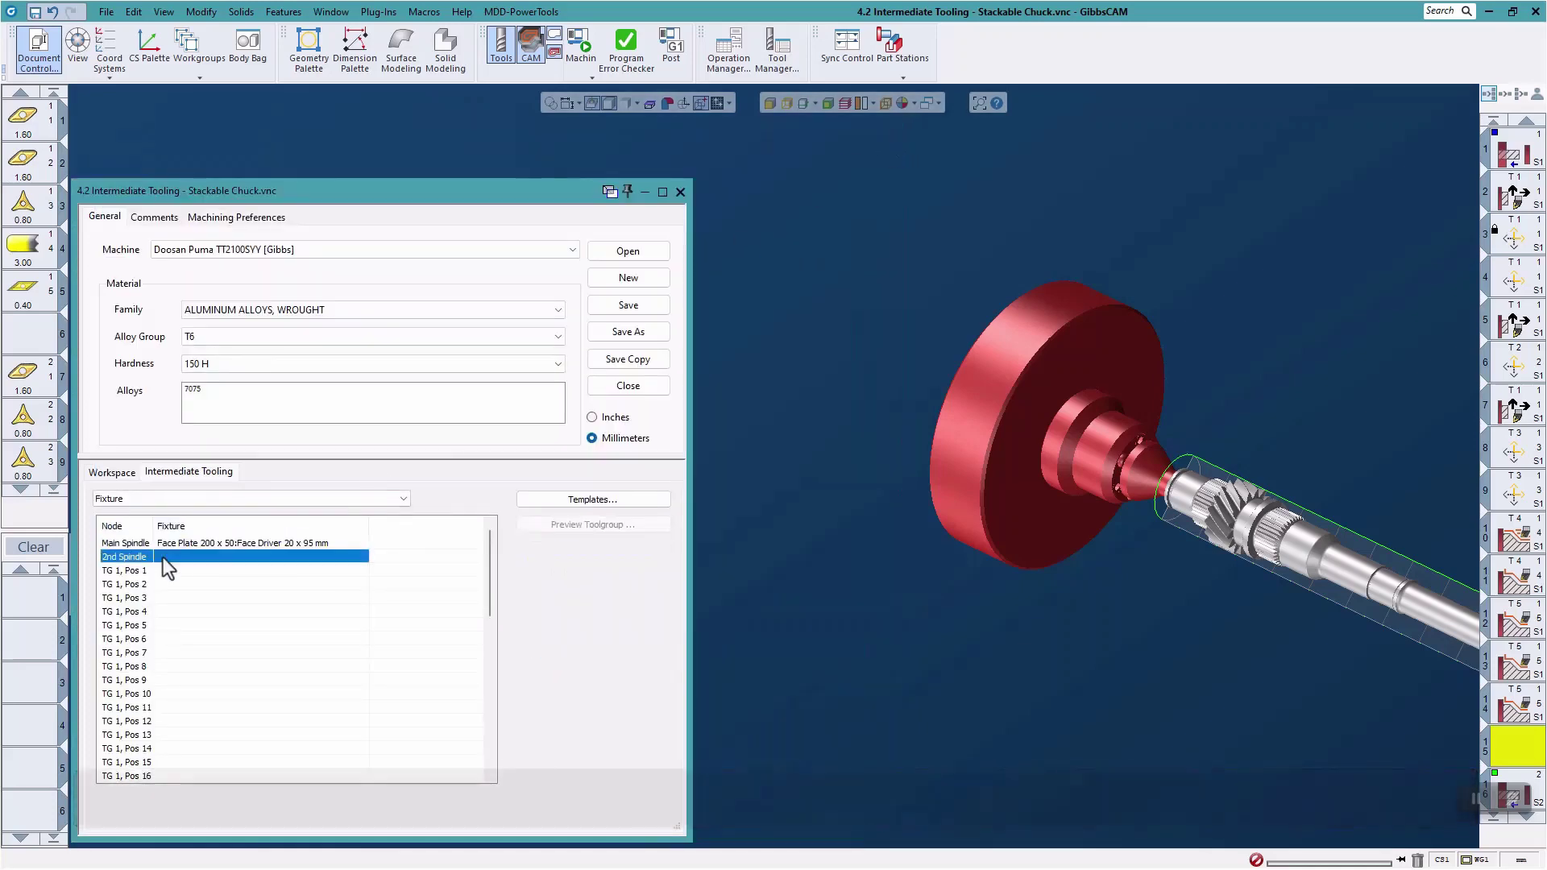
pyautogui.doubleClick(506, 534)
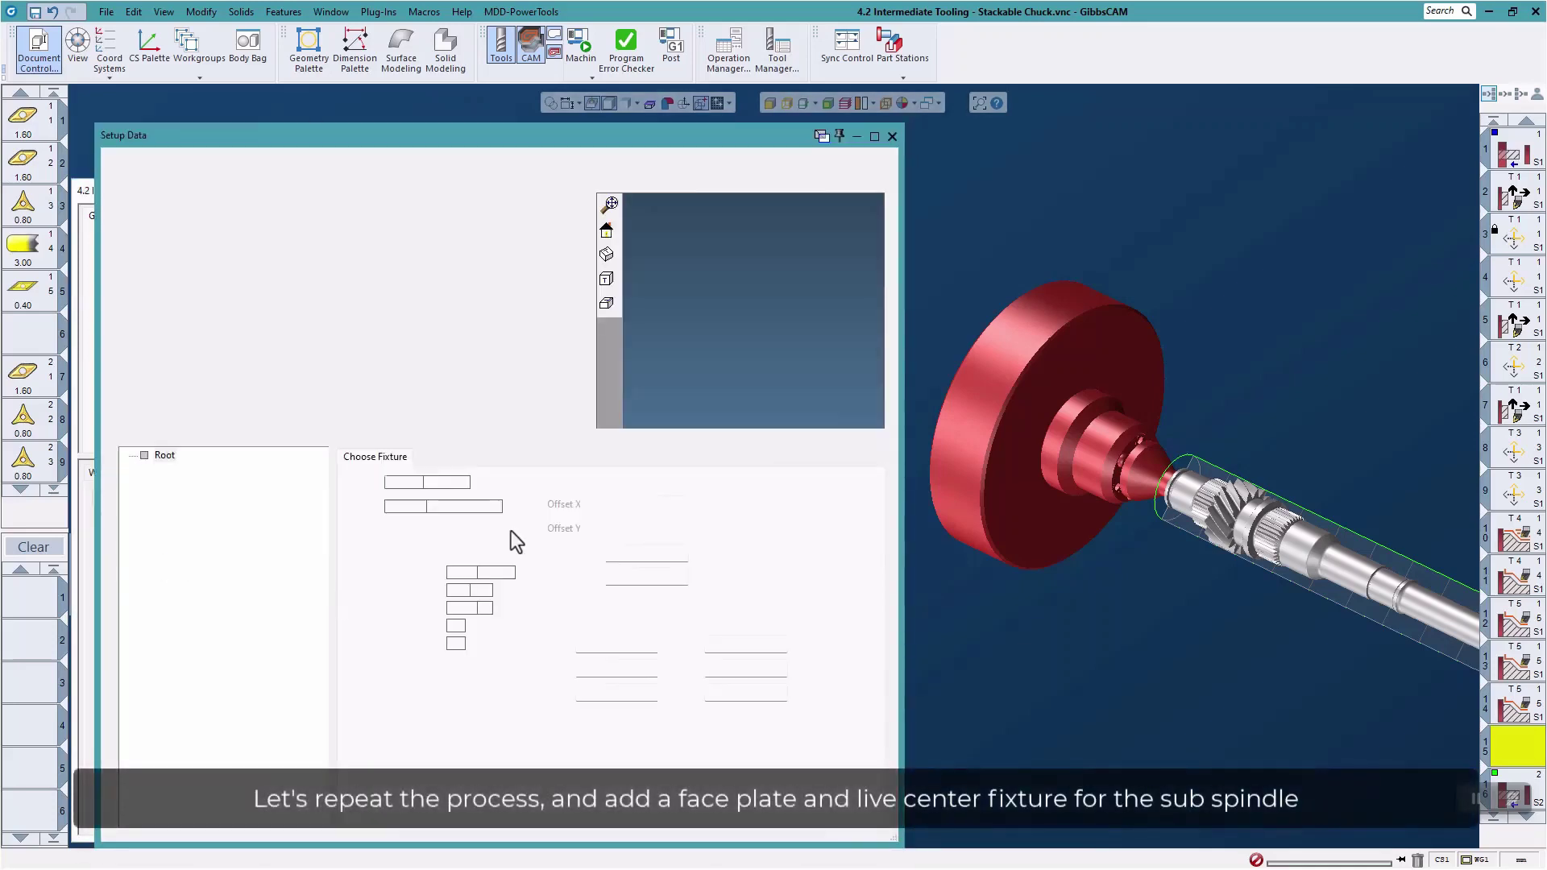
pyautogui.click(636, 553)
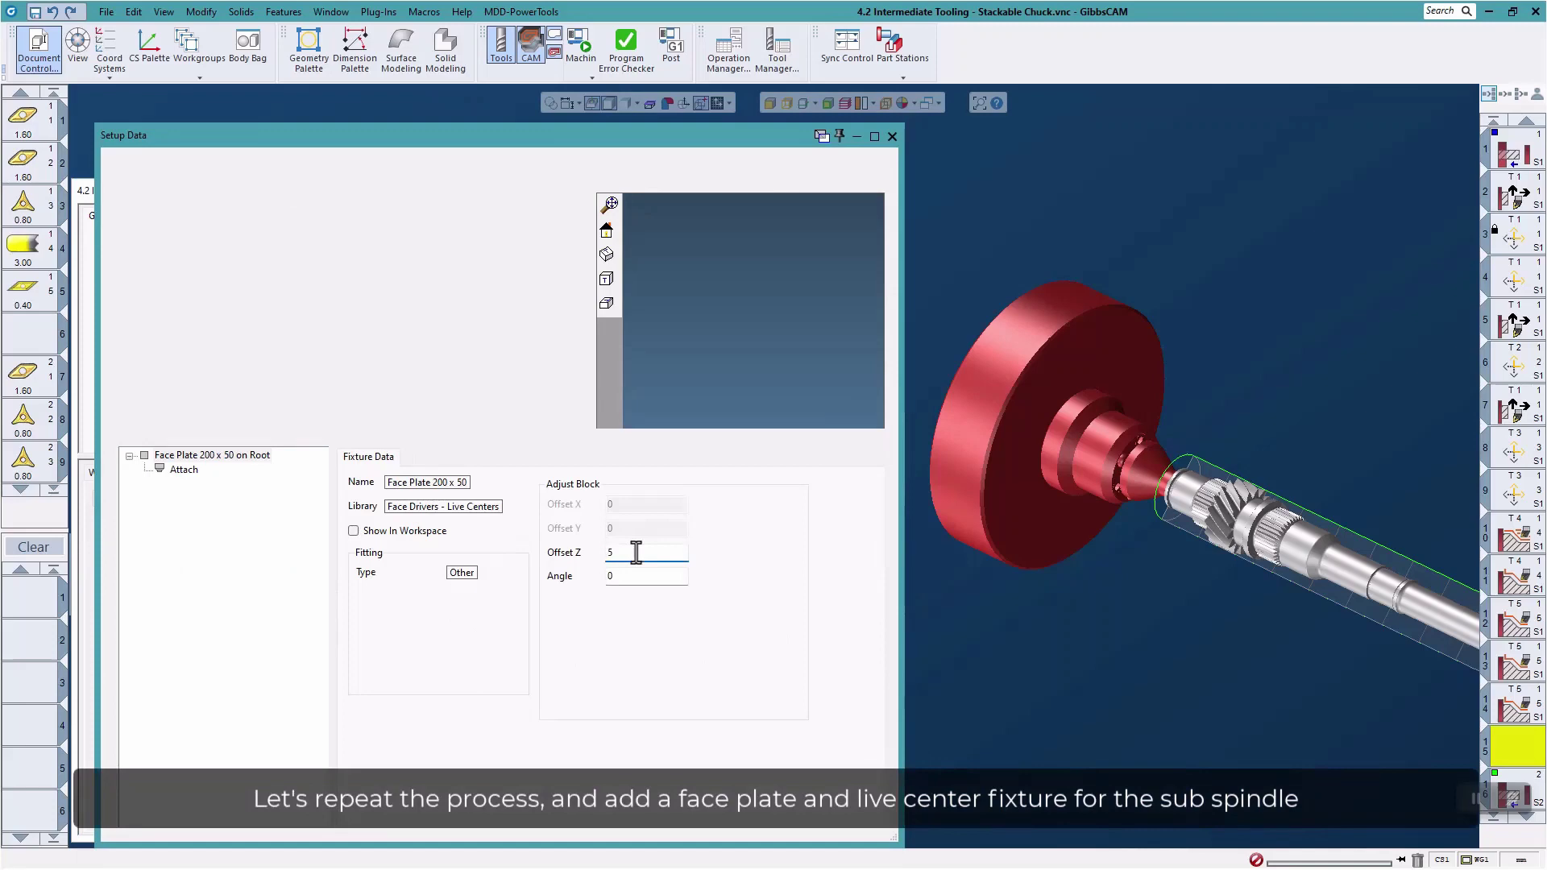
pyautogui.scroll(-3, 1157, 699)
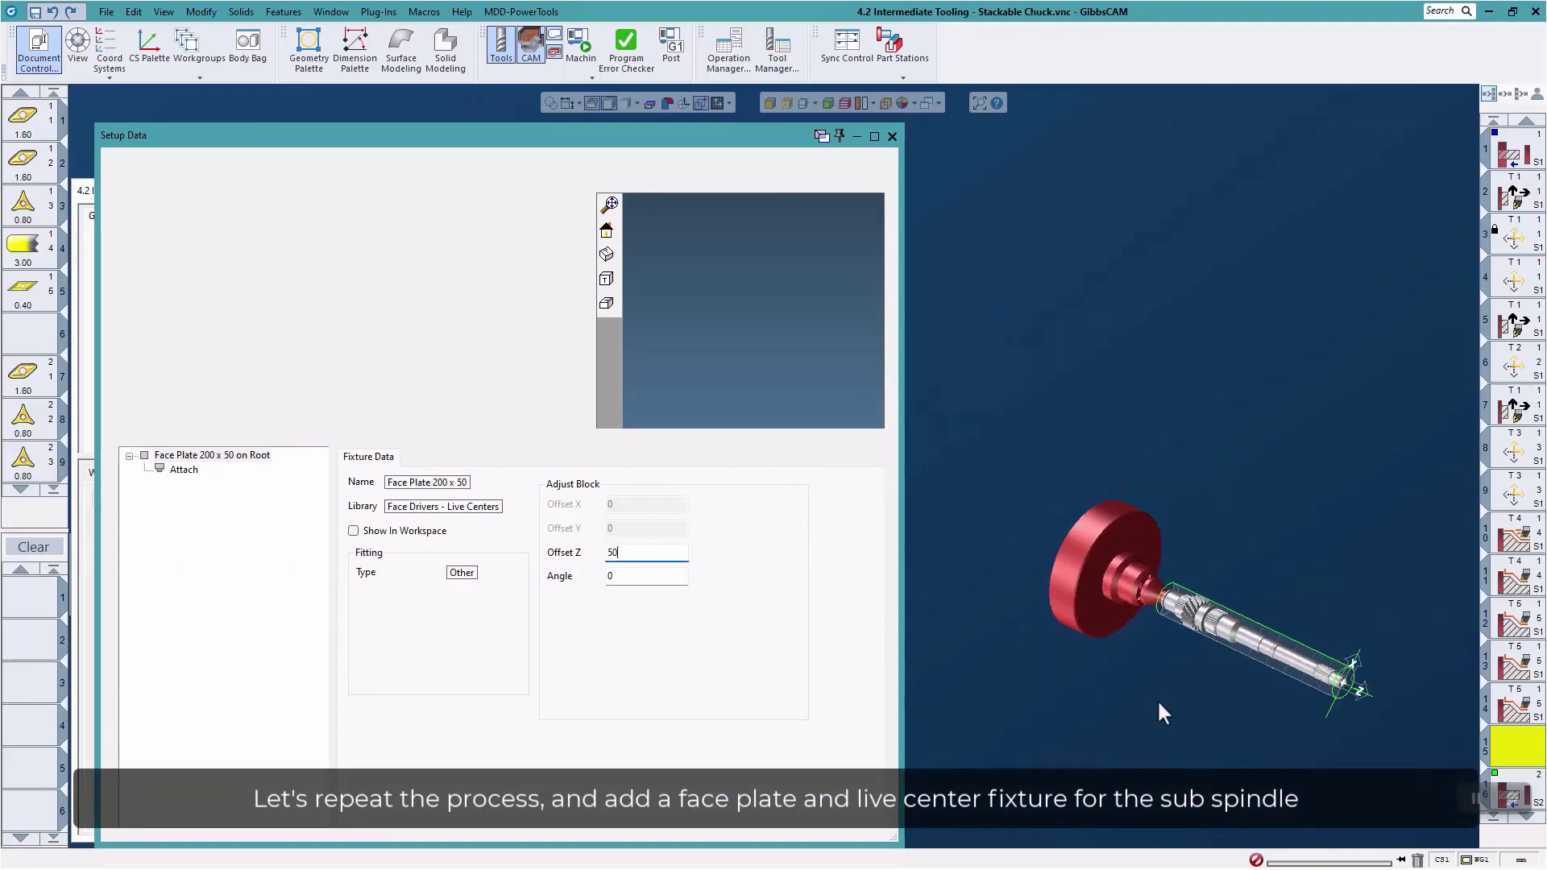
pyautogui.moveTo(1255, 712); pyautogui.dragTo(1023, 492, button='middle')
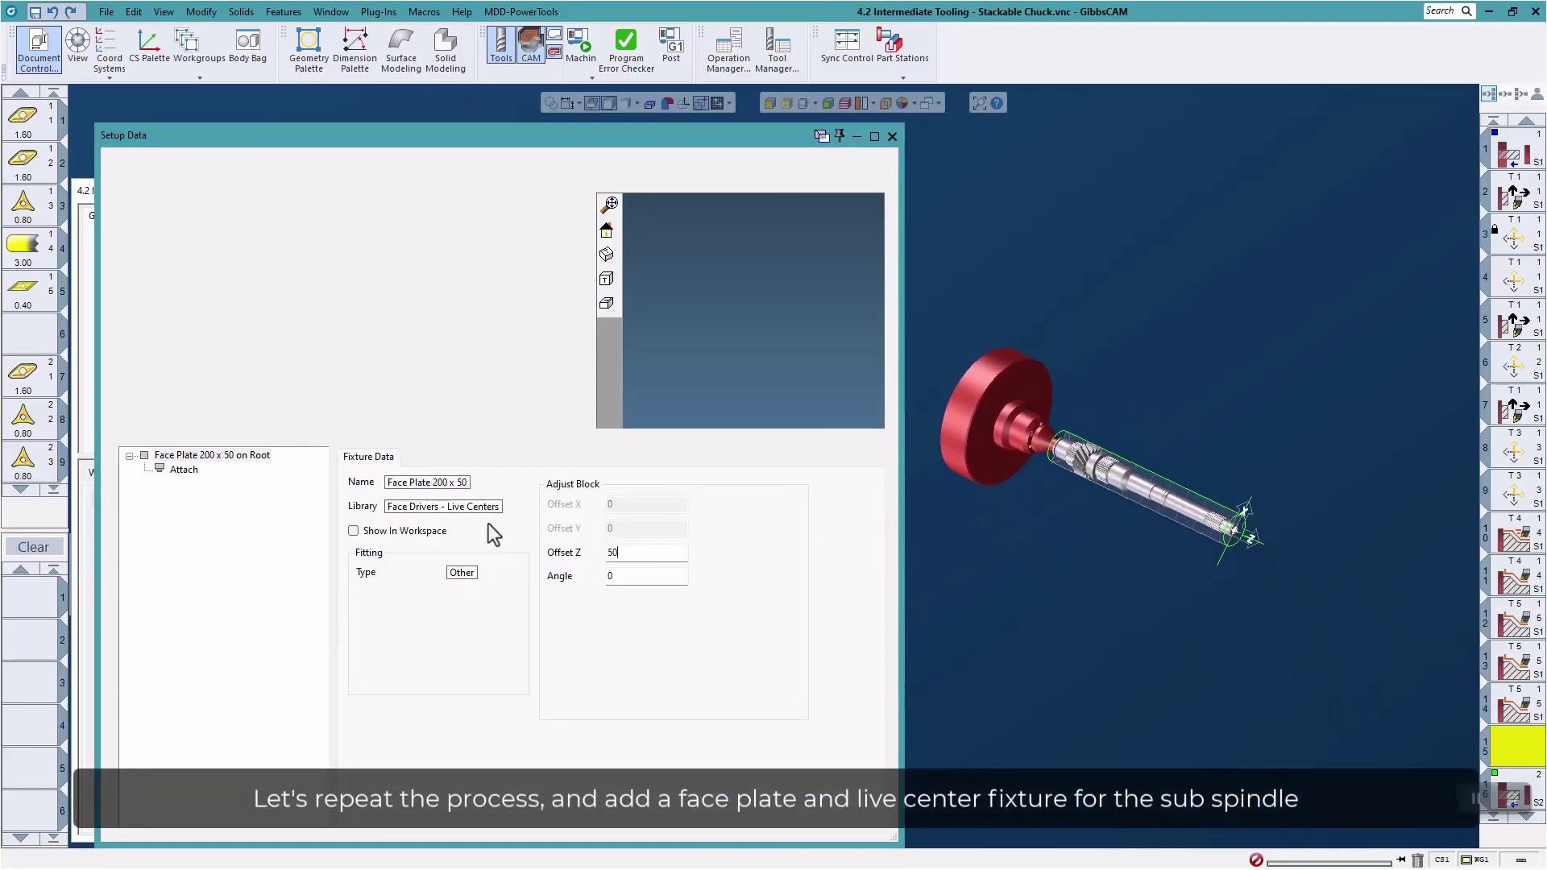
pyautogui.click(353, 531)
pyautogui.moveTo(1183, 661); pyautogui.dragTo(1148, 592, button='middle')
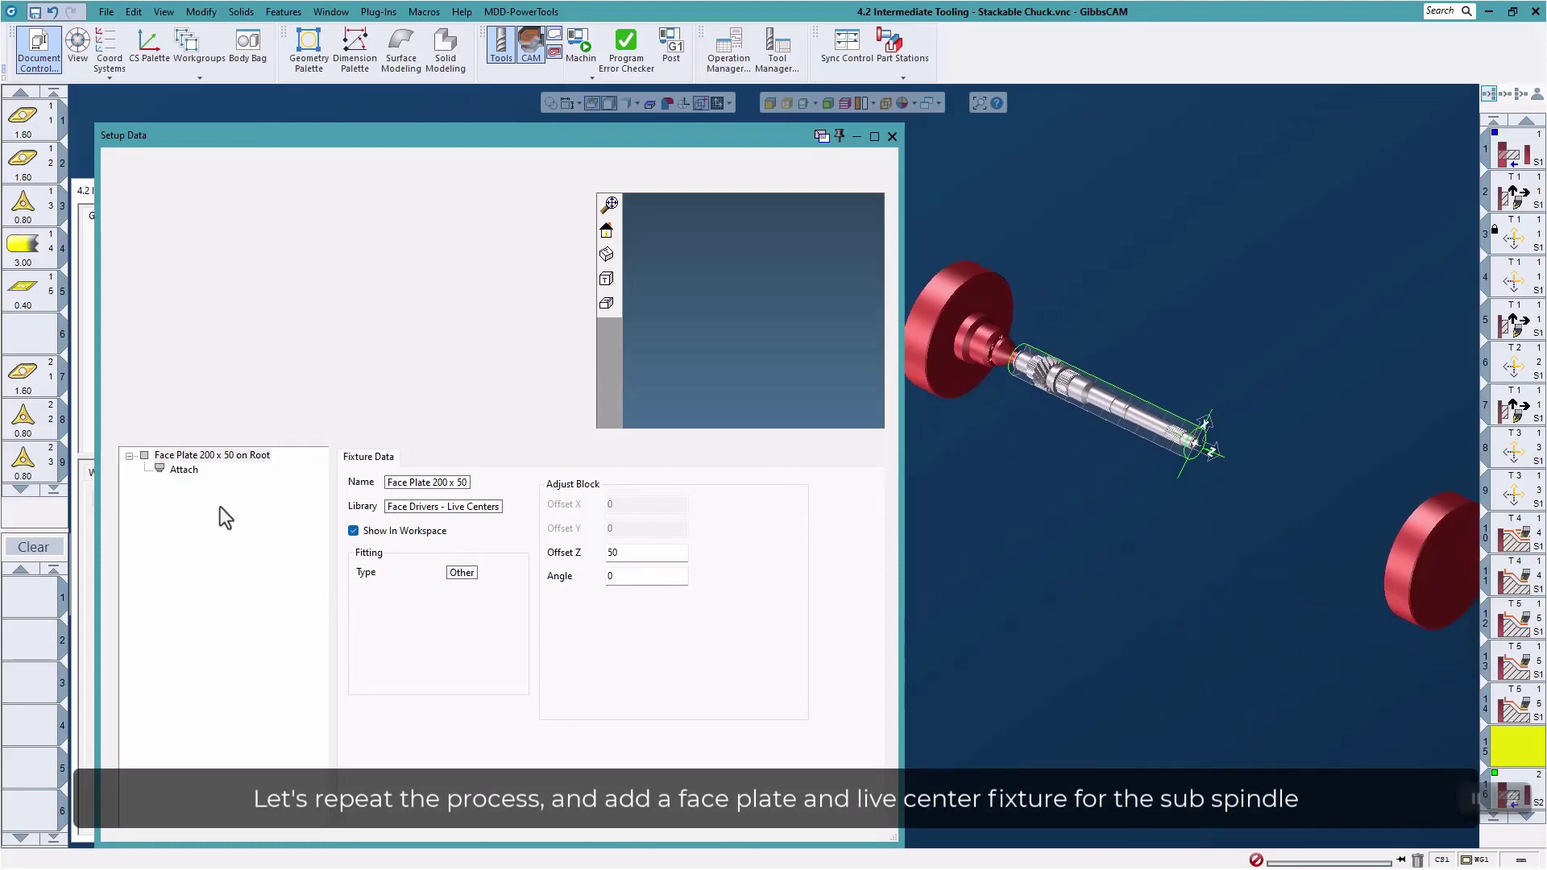
# Attach the Live Center 140 mm to the 2nd spindle's face plate with a Z offset of 140
pyautogui.click(182, 469)
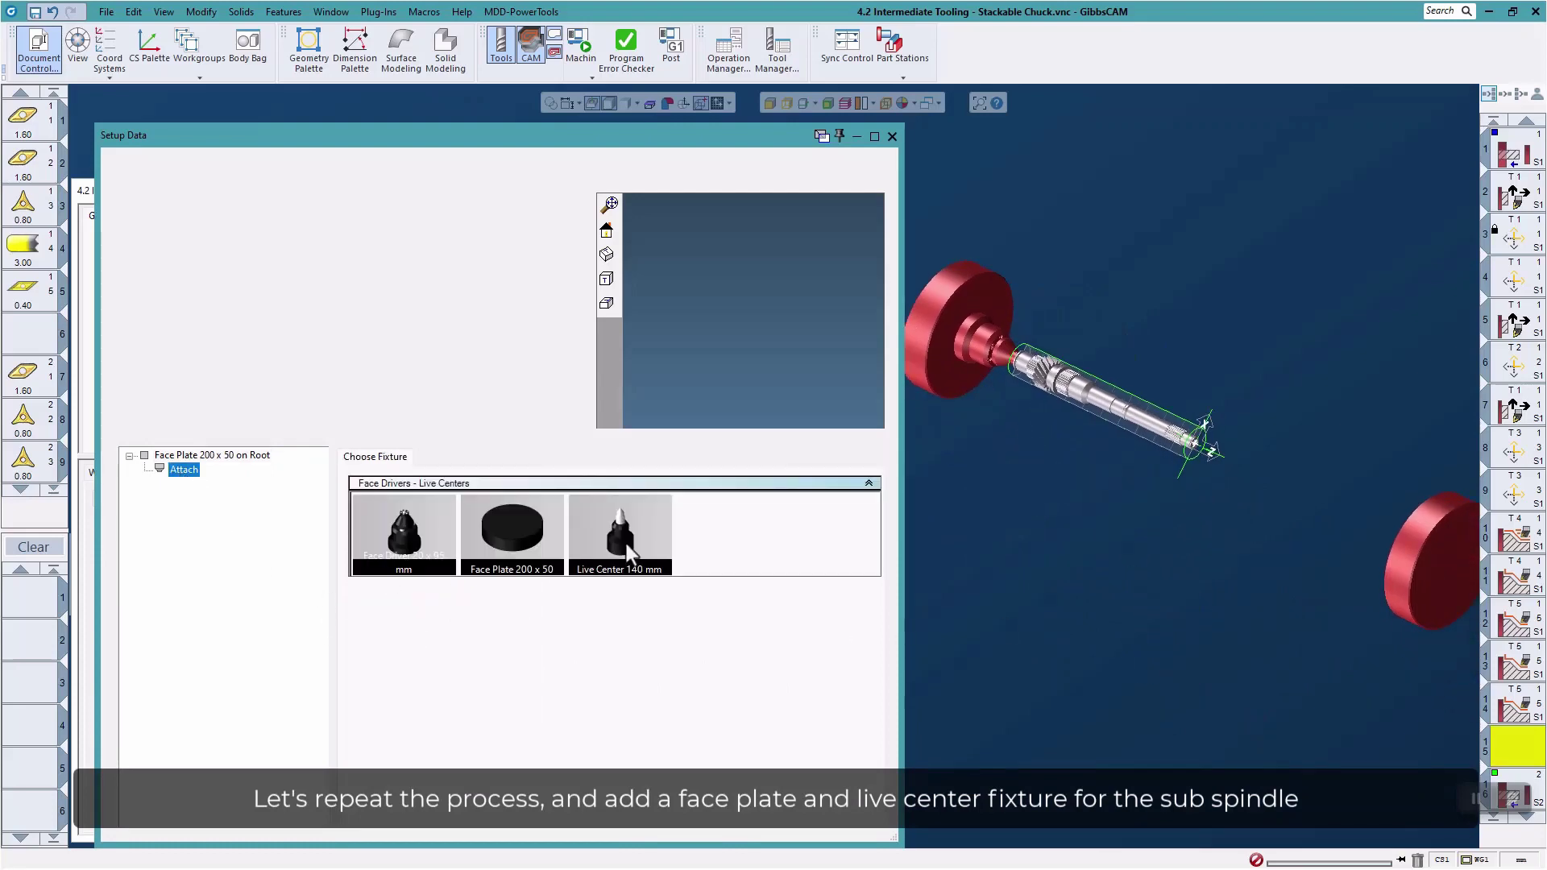
pyautogui.doubleClick(627, 544)
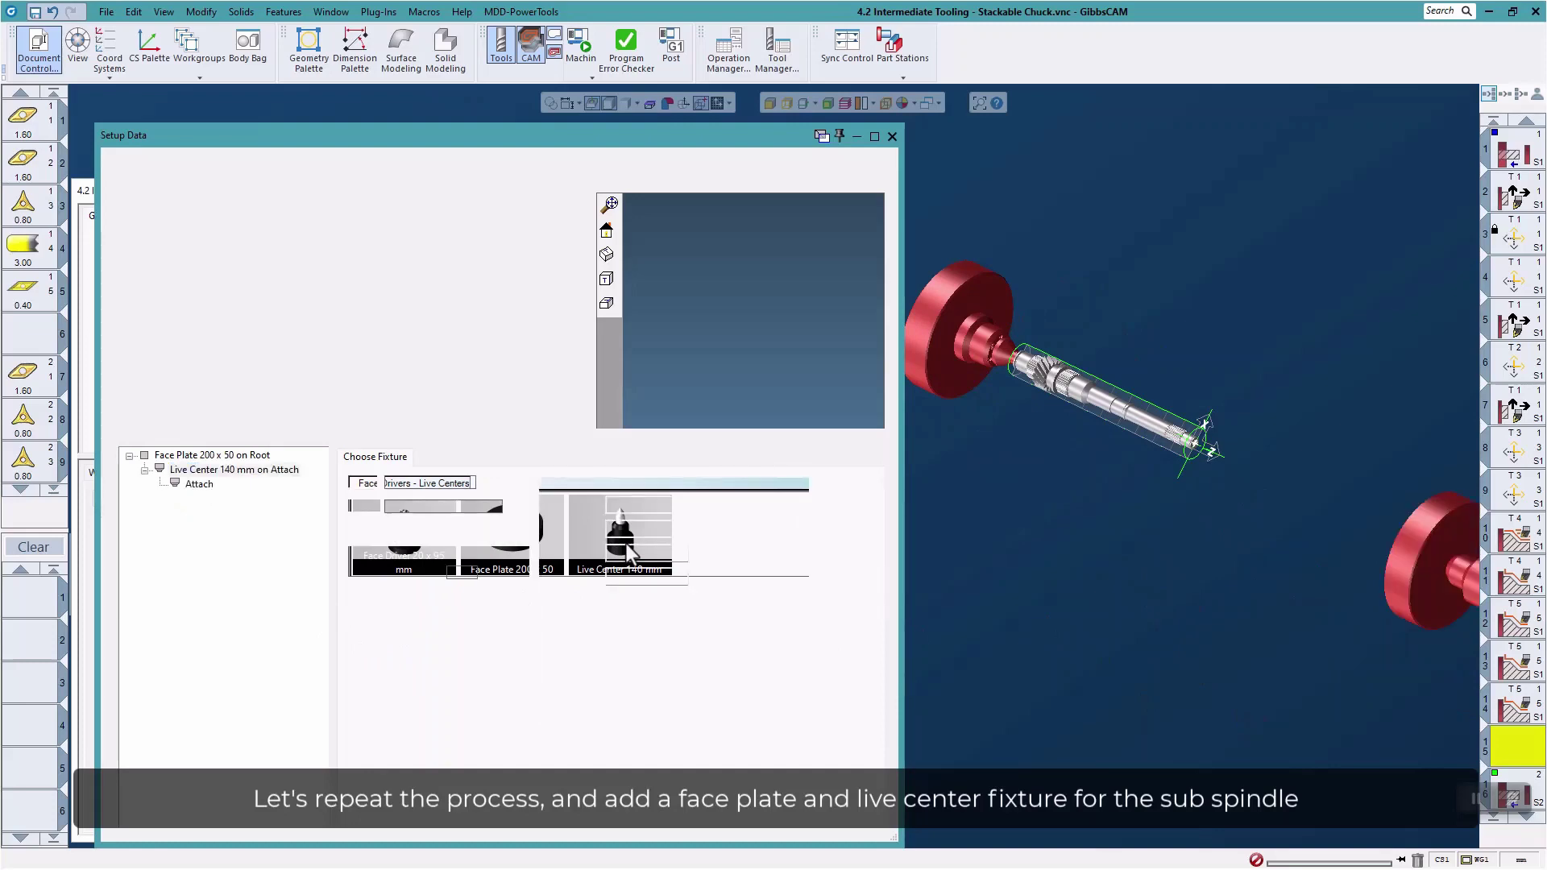
pyautogui.click(628, 551)
pyautogui.write('1')
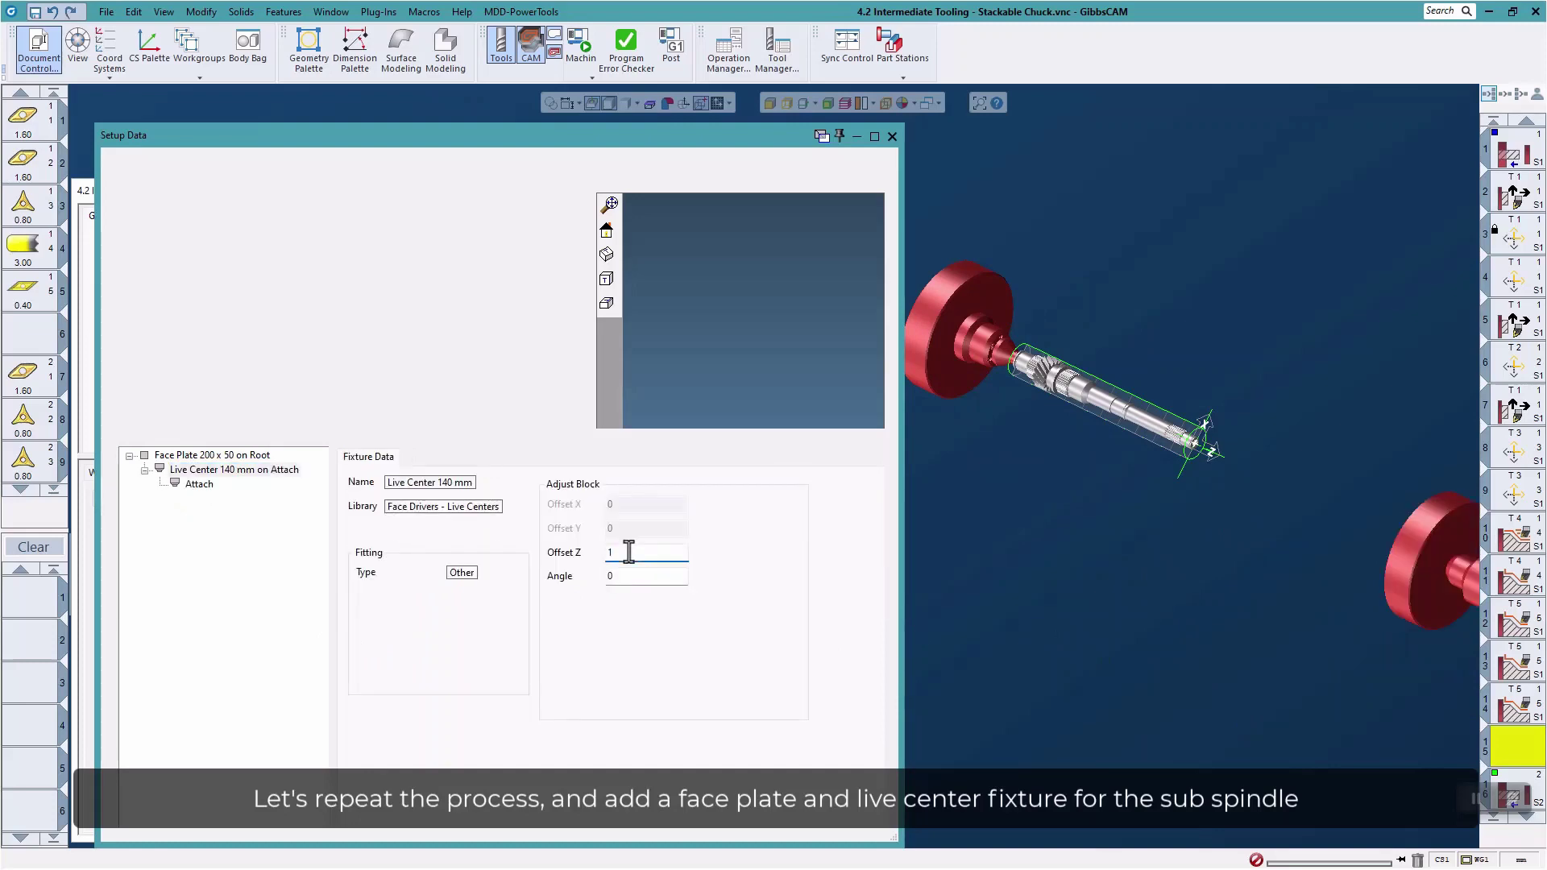
pyautogui.write('40')
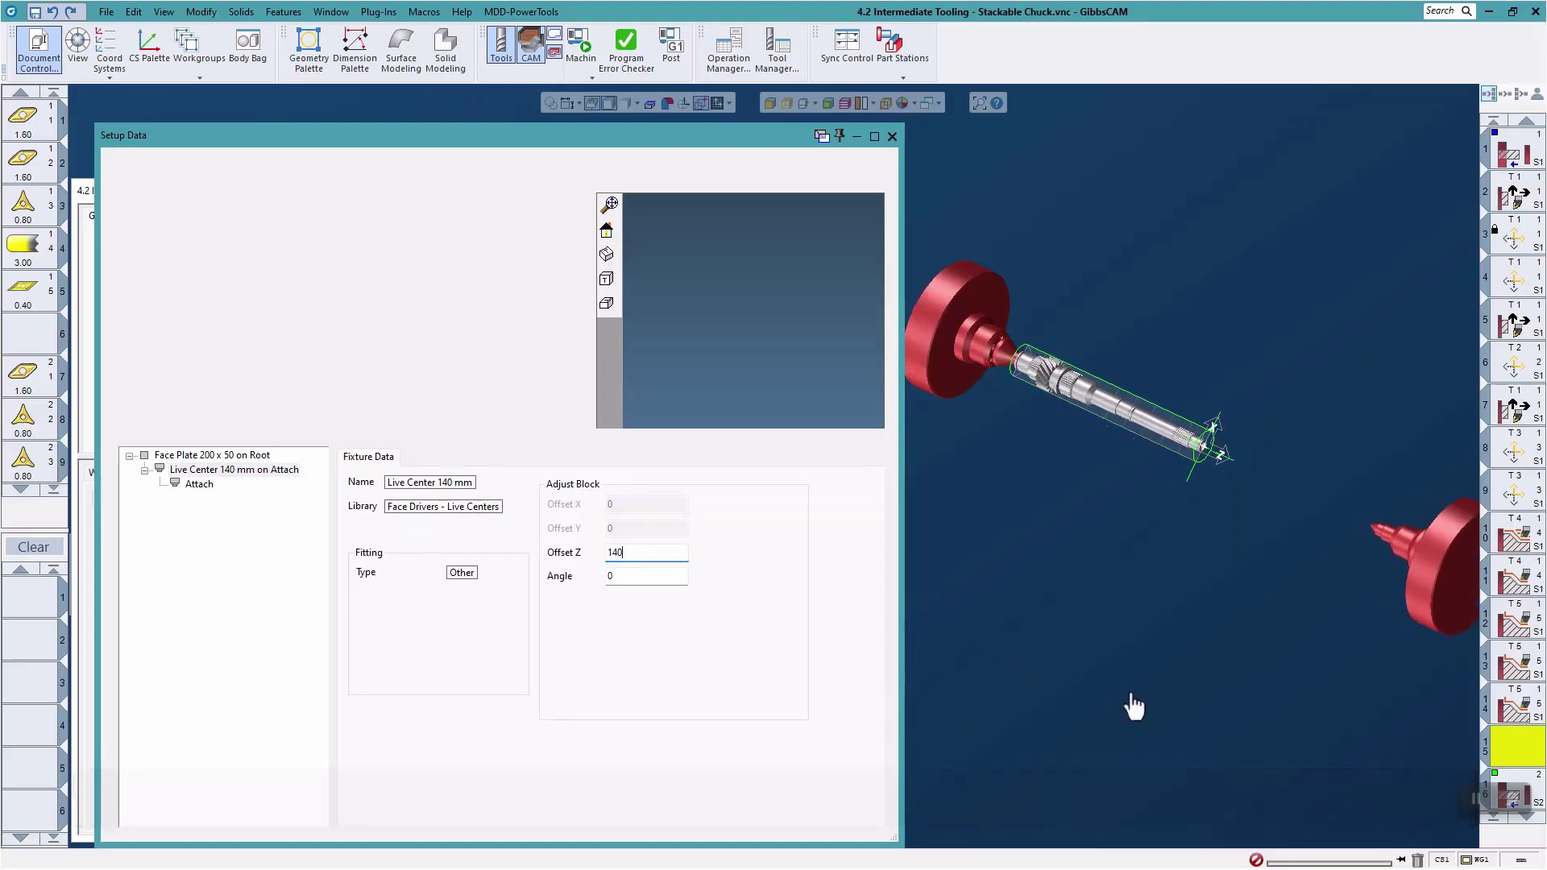
pyautogui.click(892, 137)
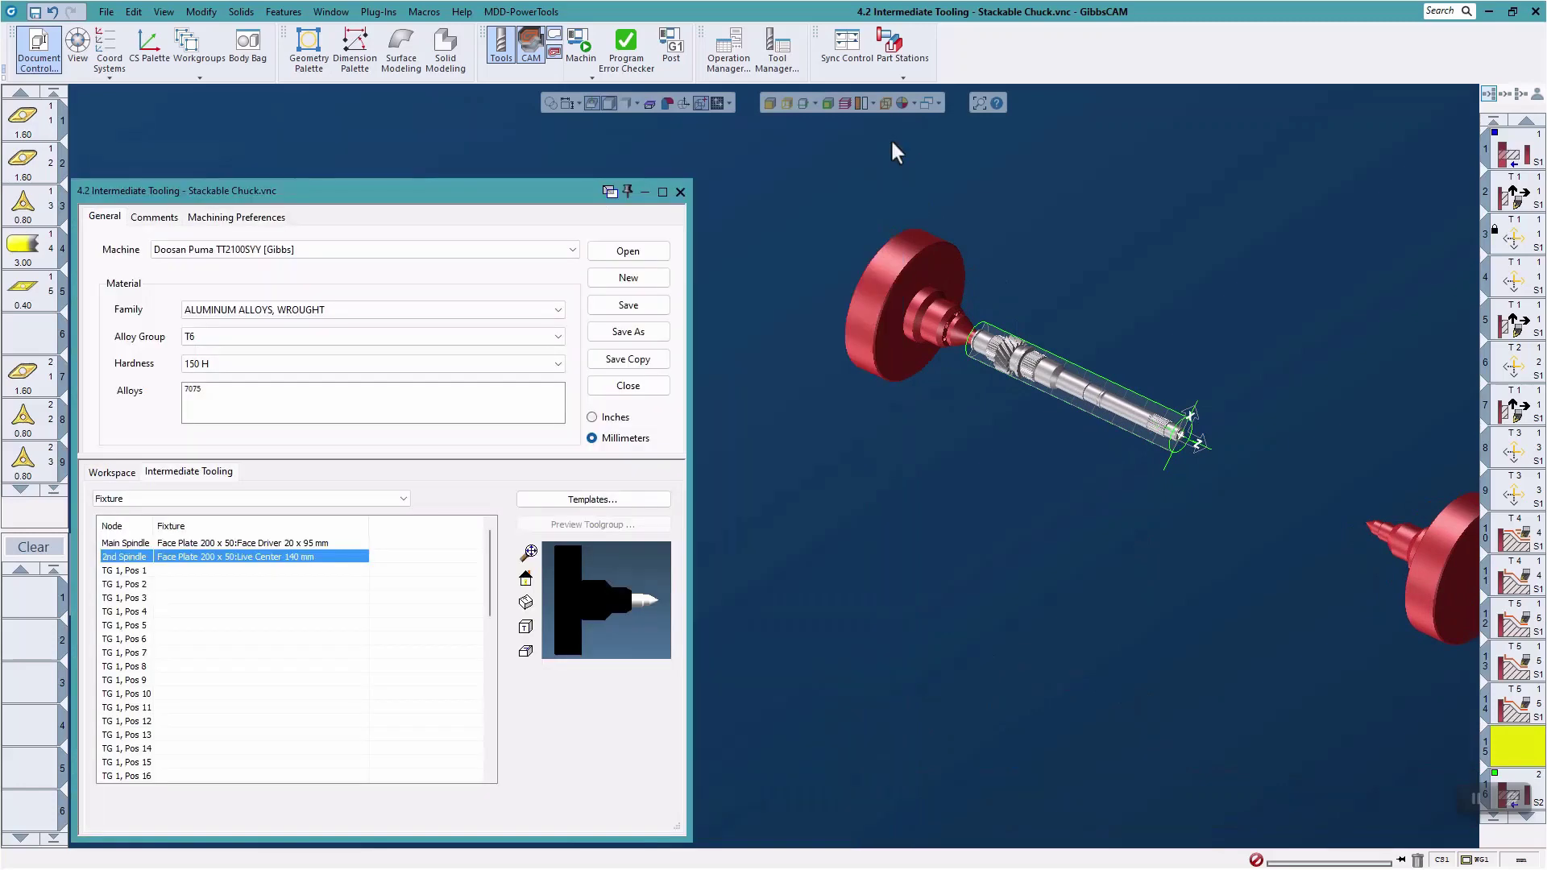
# Close the document setup and play the machine simulation from the start to check the spindle fixtures, stopping it partway
pyautogui.click(680, 192)
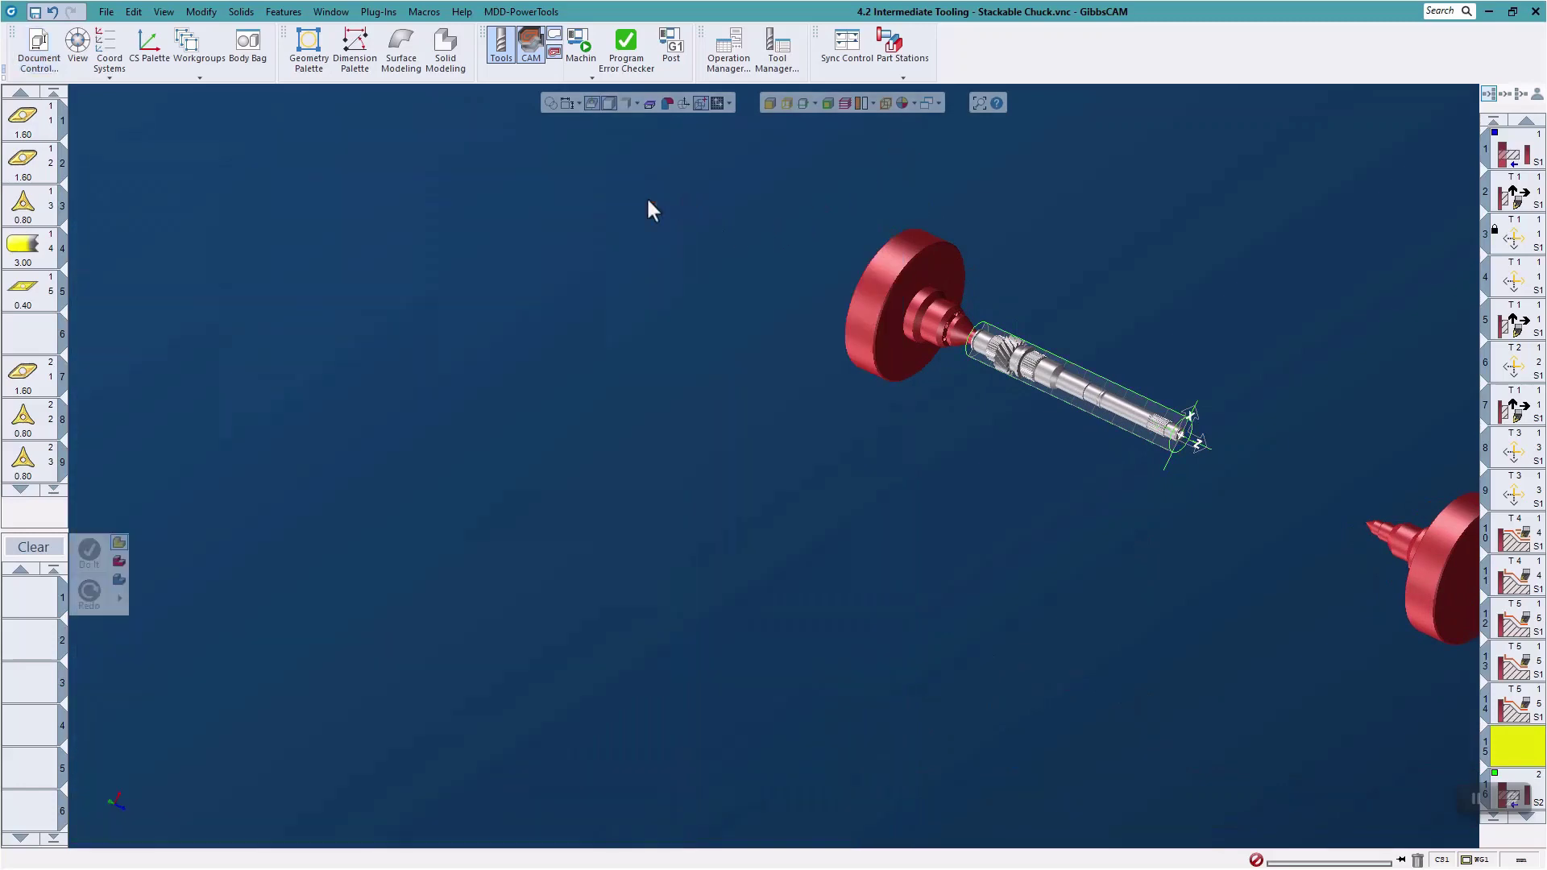
pyautogui.click(580, 44)
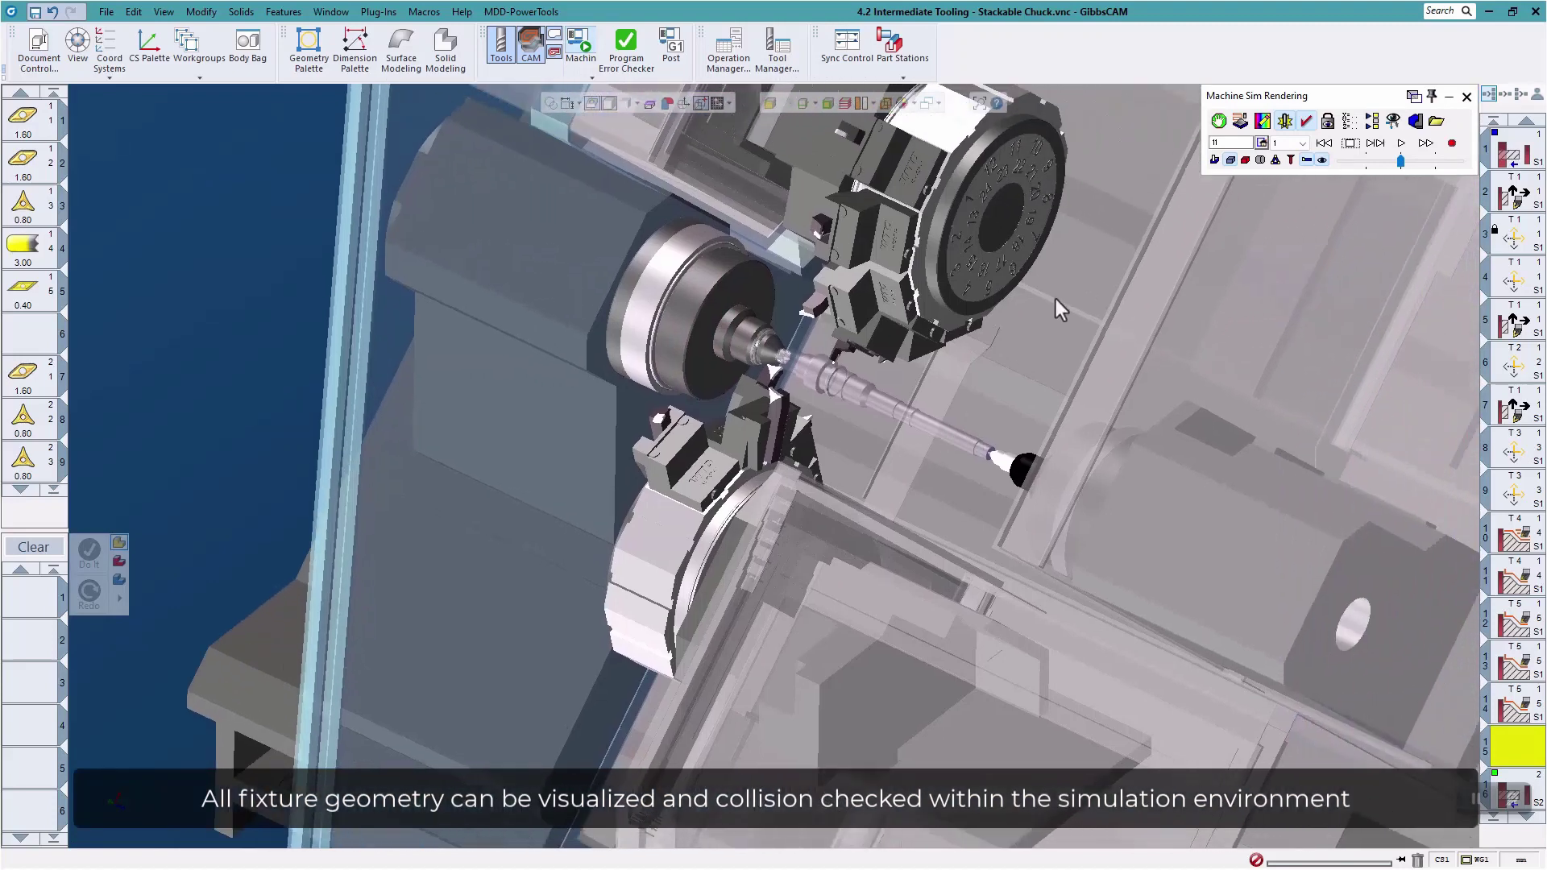
pyautogui.click(1324, 145)
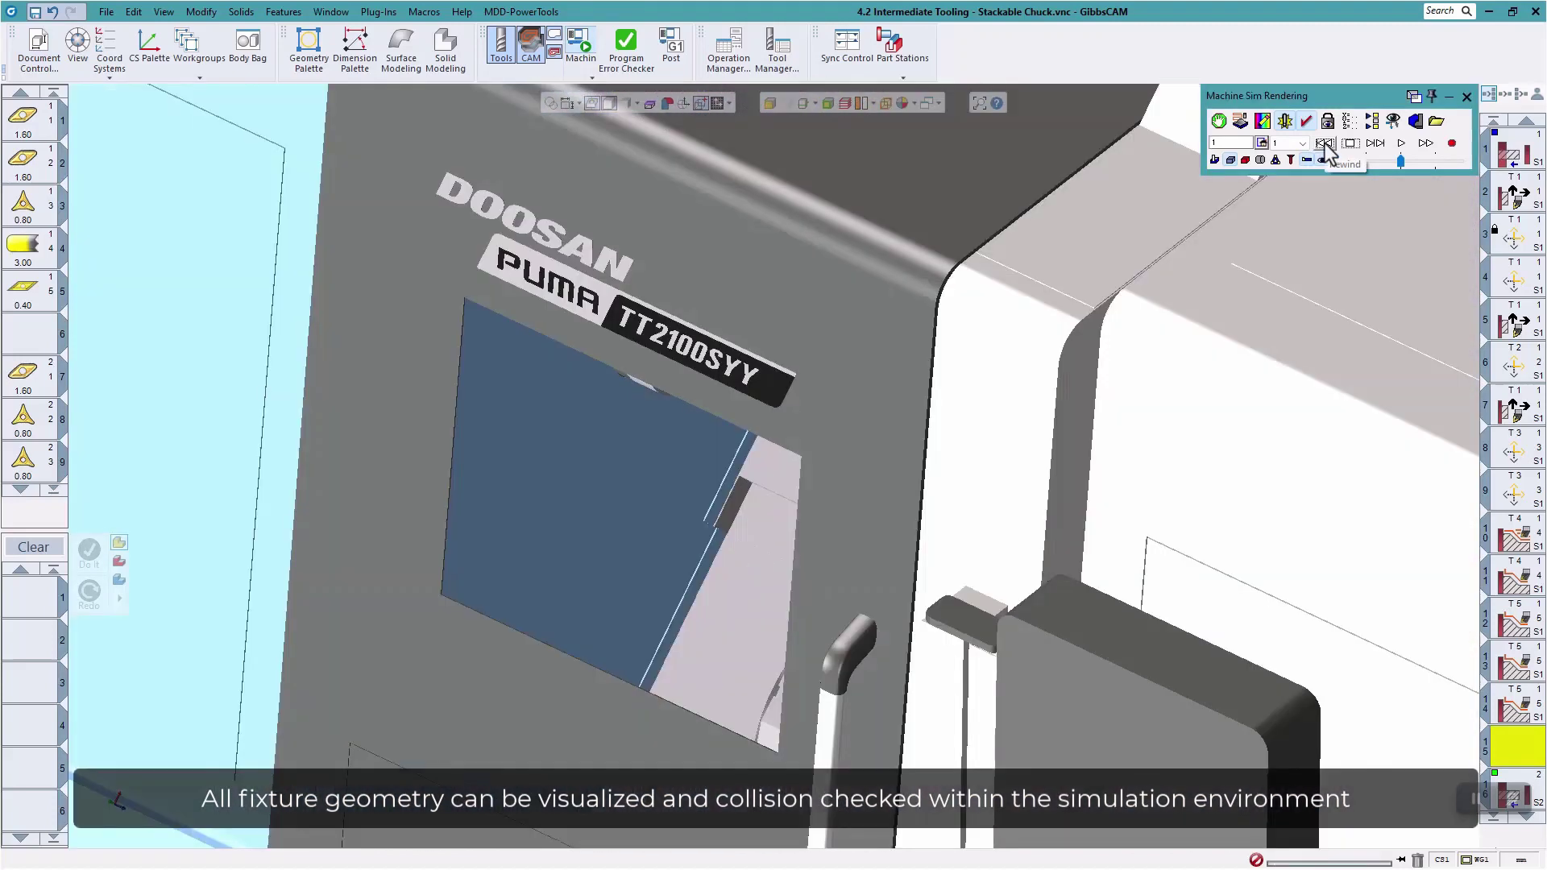
pyautogui.click(1401, 143)
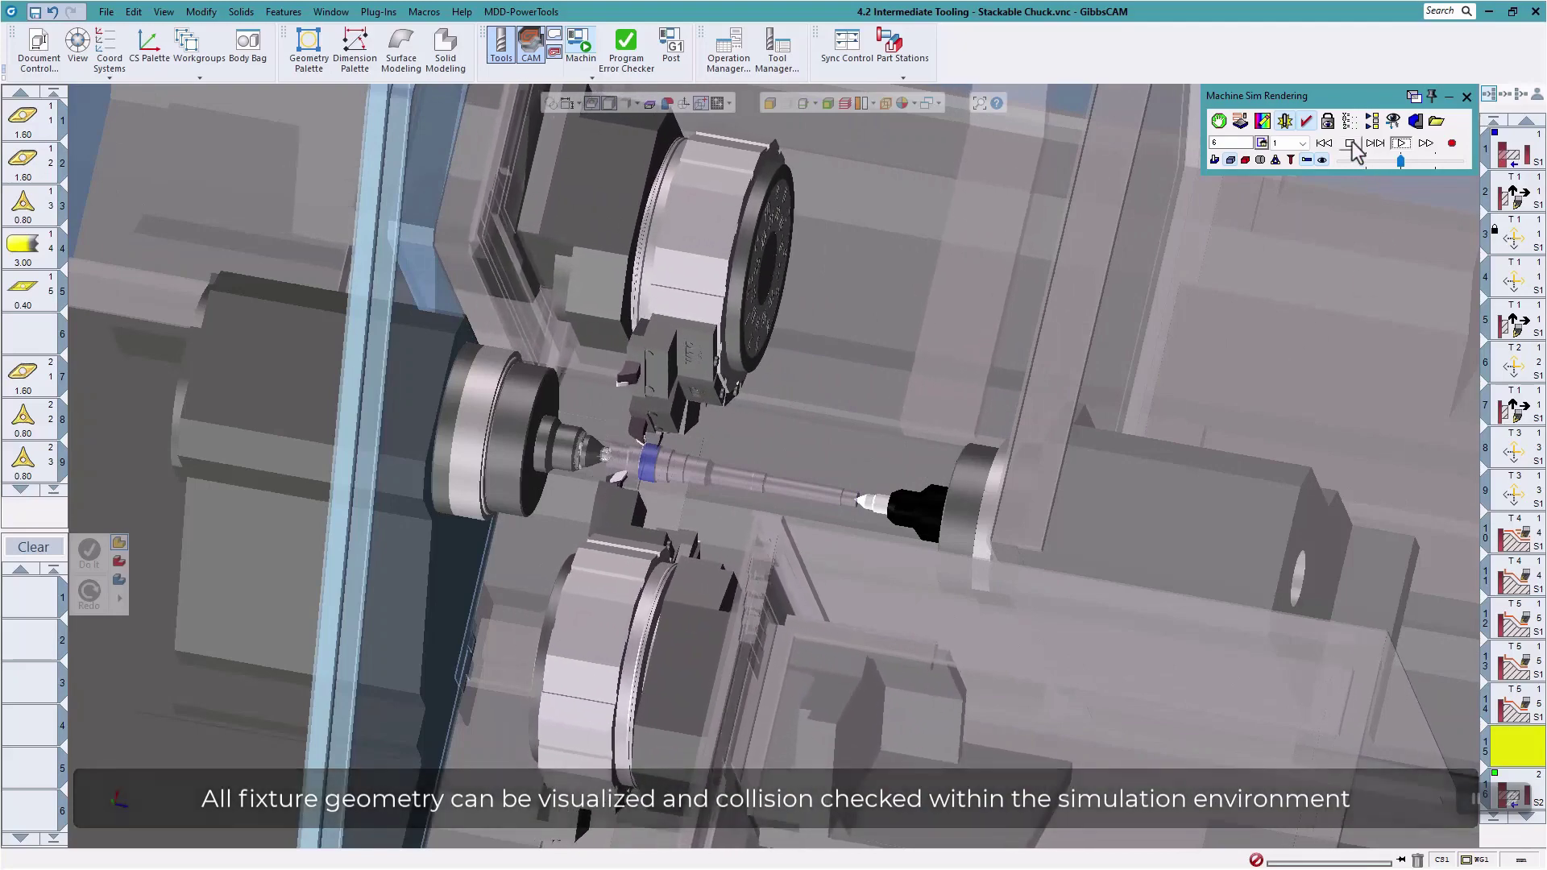
pyautogui.click(1350, 143)
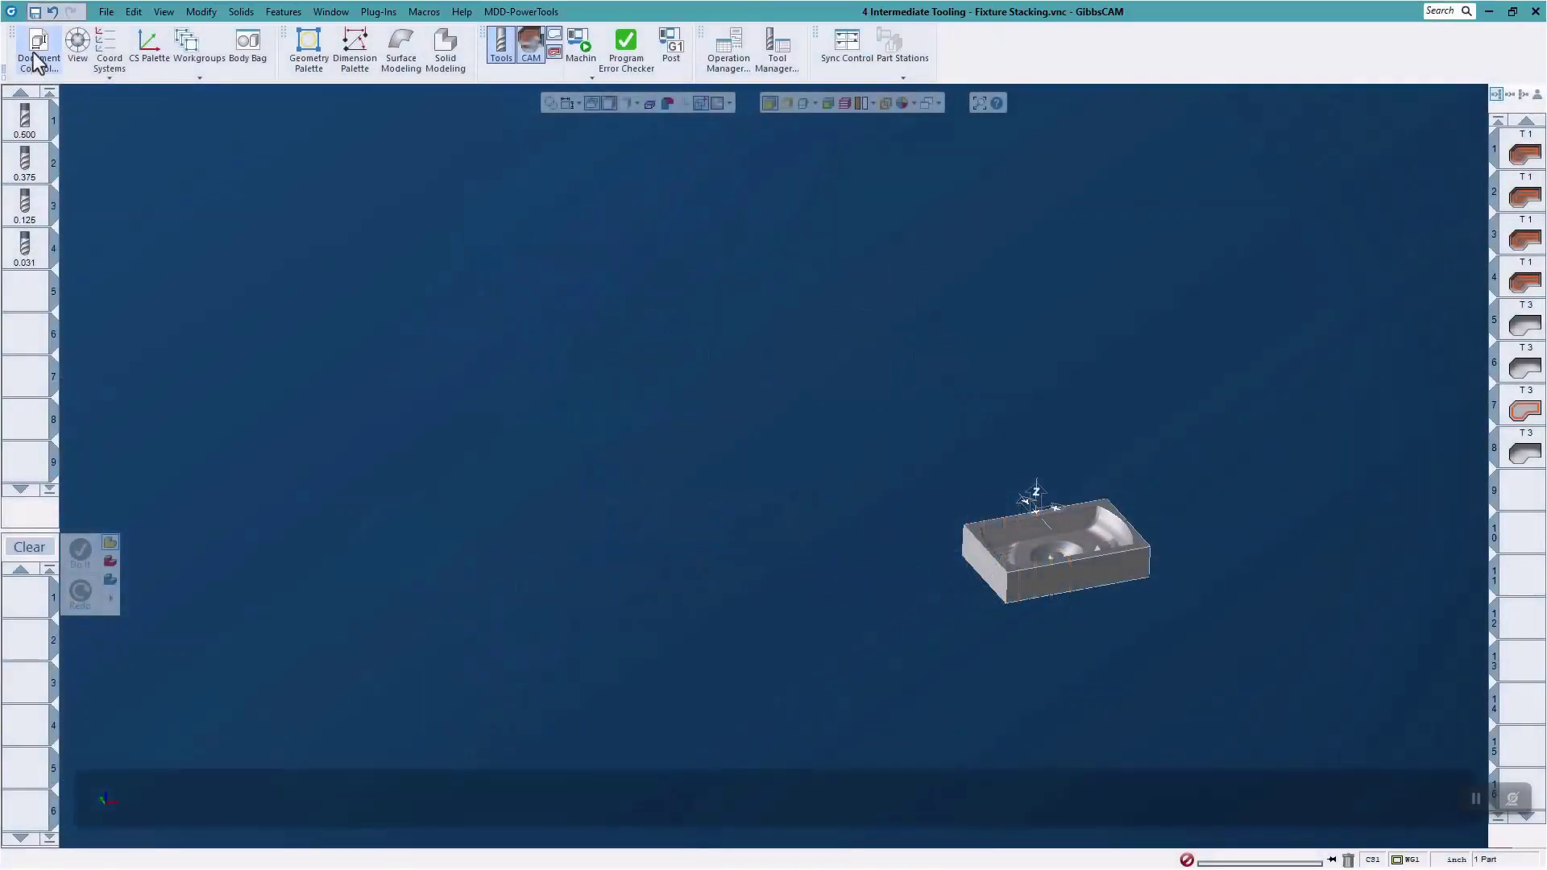
# Add the Kurt-3400H-WEB vise as a table fixture in the Fixture Stacking part, show it in the workspace and fit its preview
pyautogui.click(38, 50)
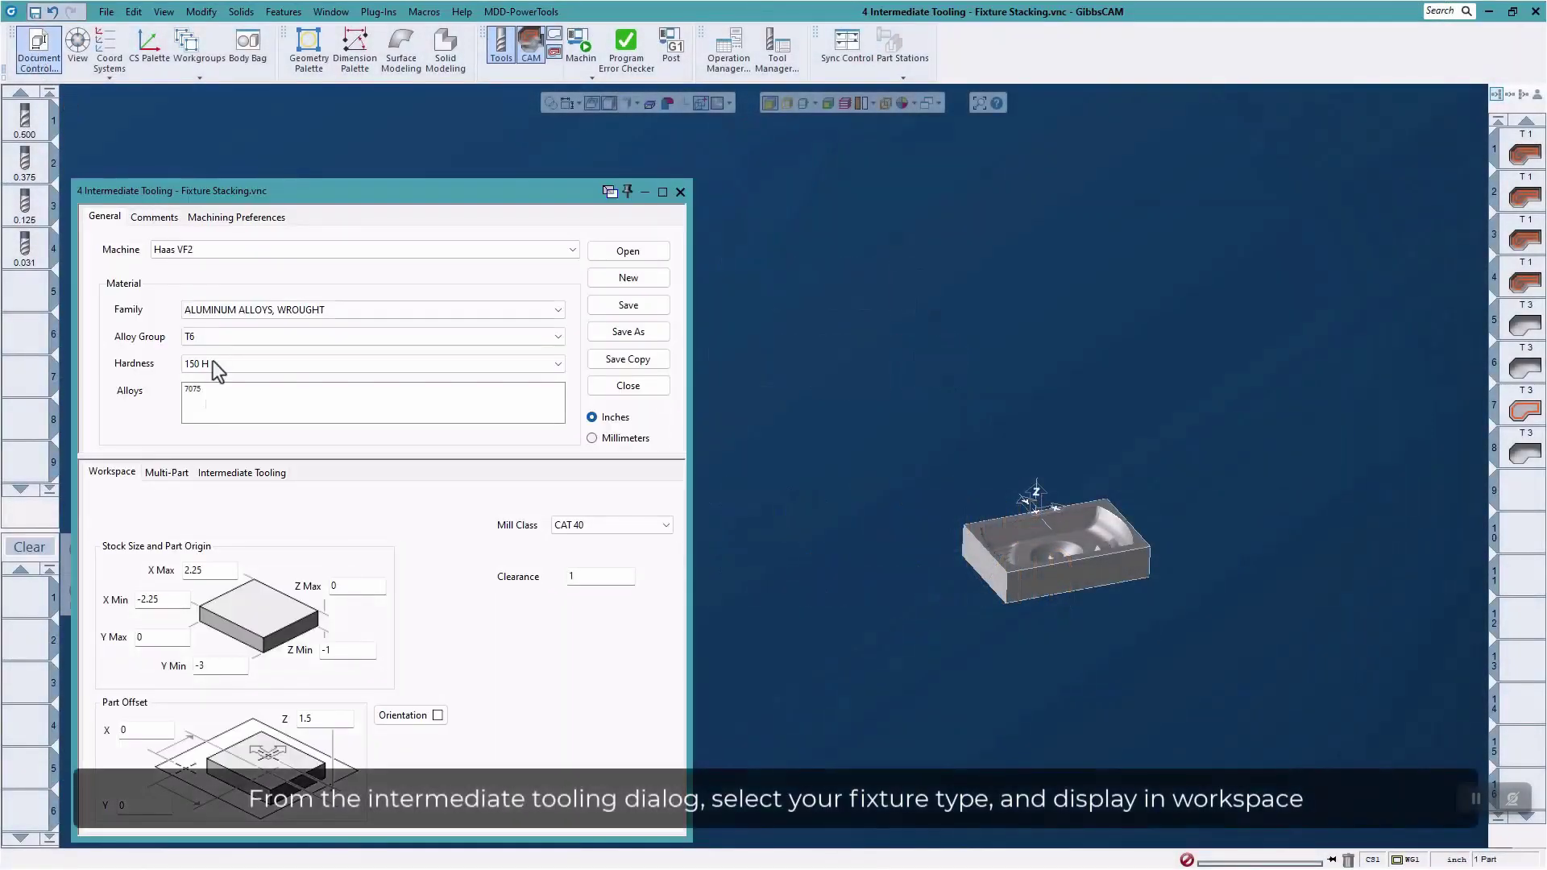
pyautogui.click(225, 474)
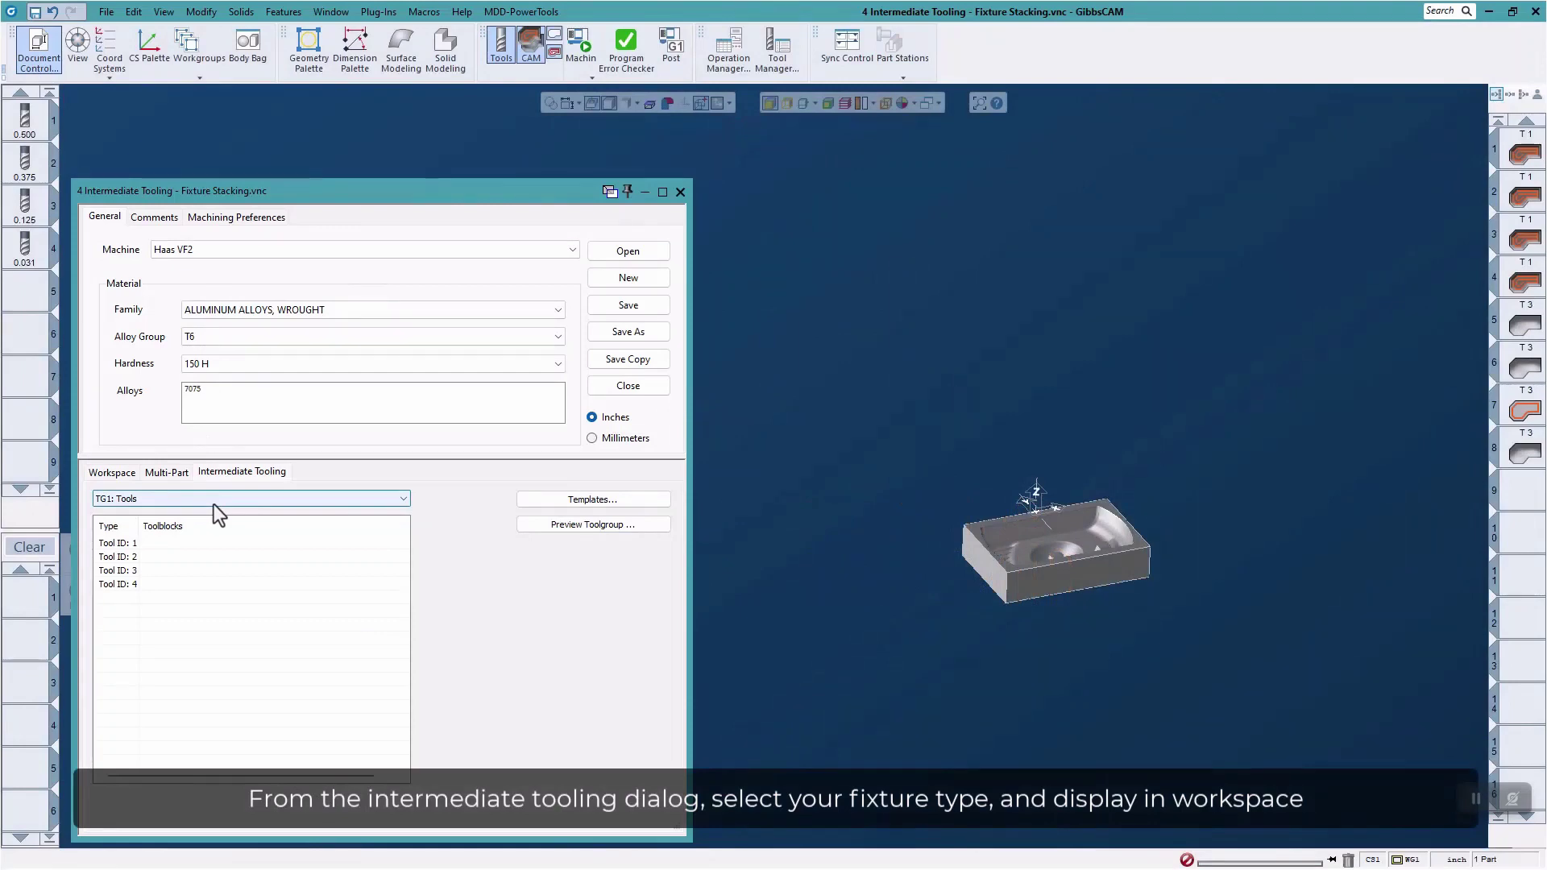
pyautogui.click(215, 501)
pyautogui.click(203, 517)
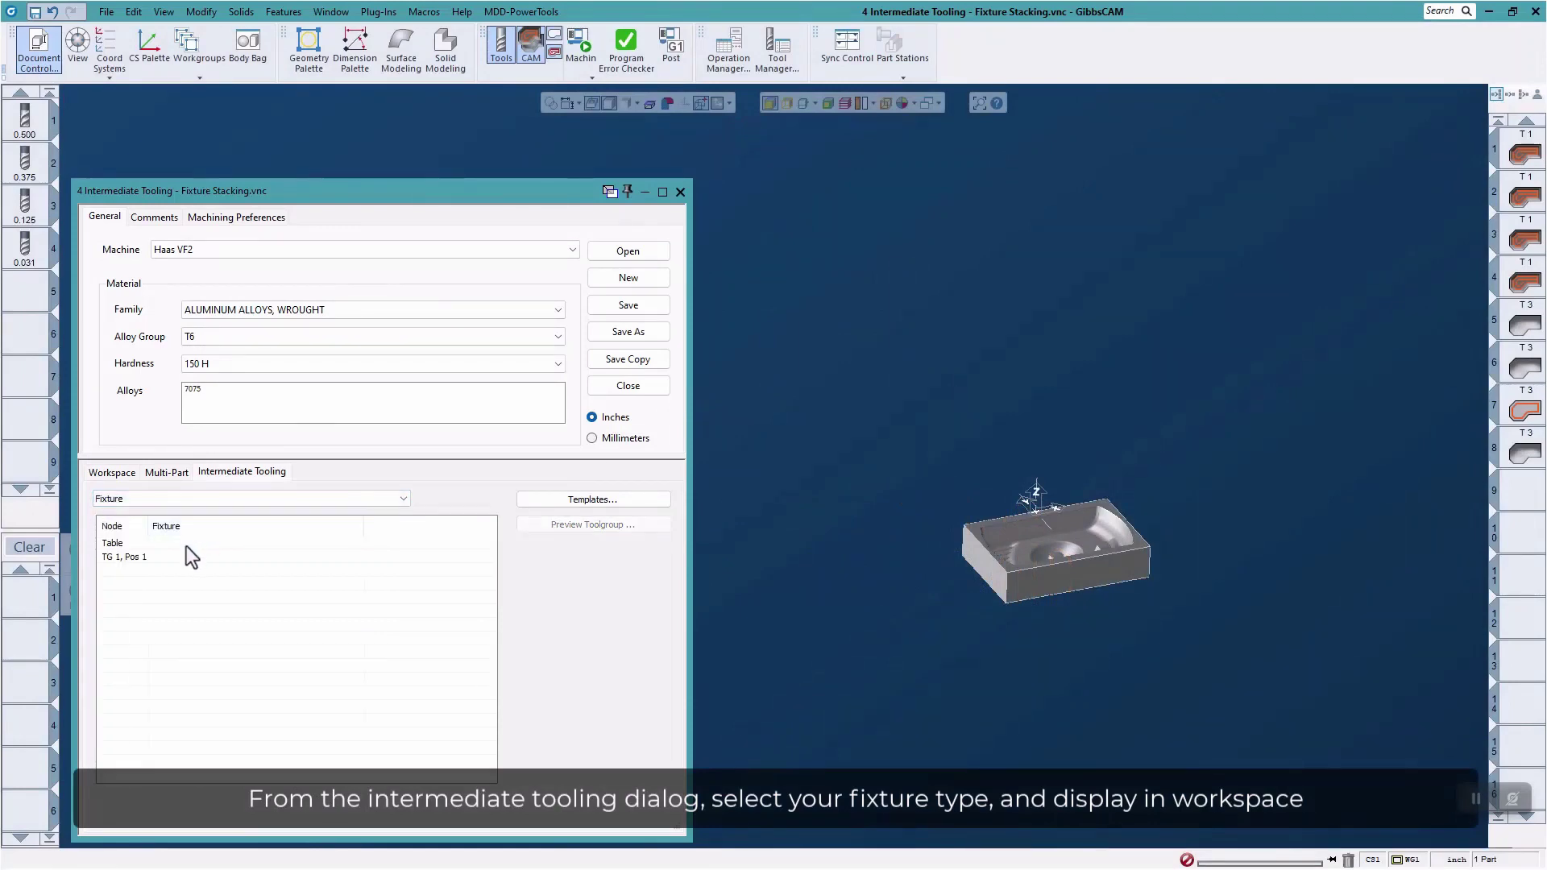
pyautogui.doubleClick(168, 546)
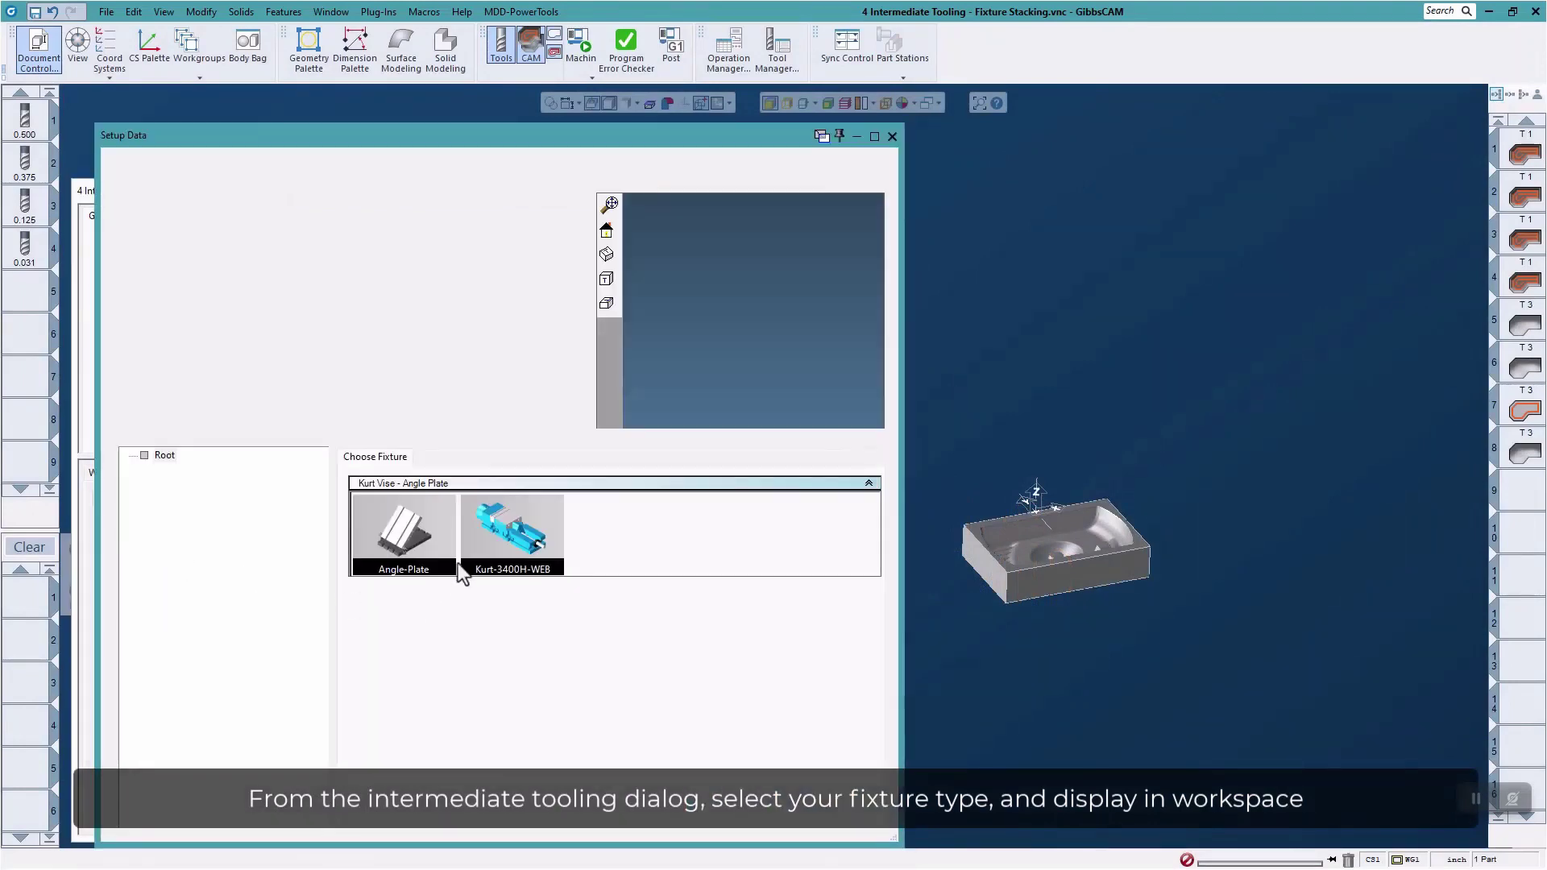
pyautogui.doubleClick(504, 554)
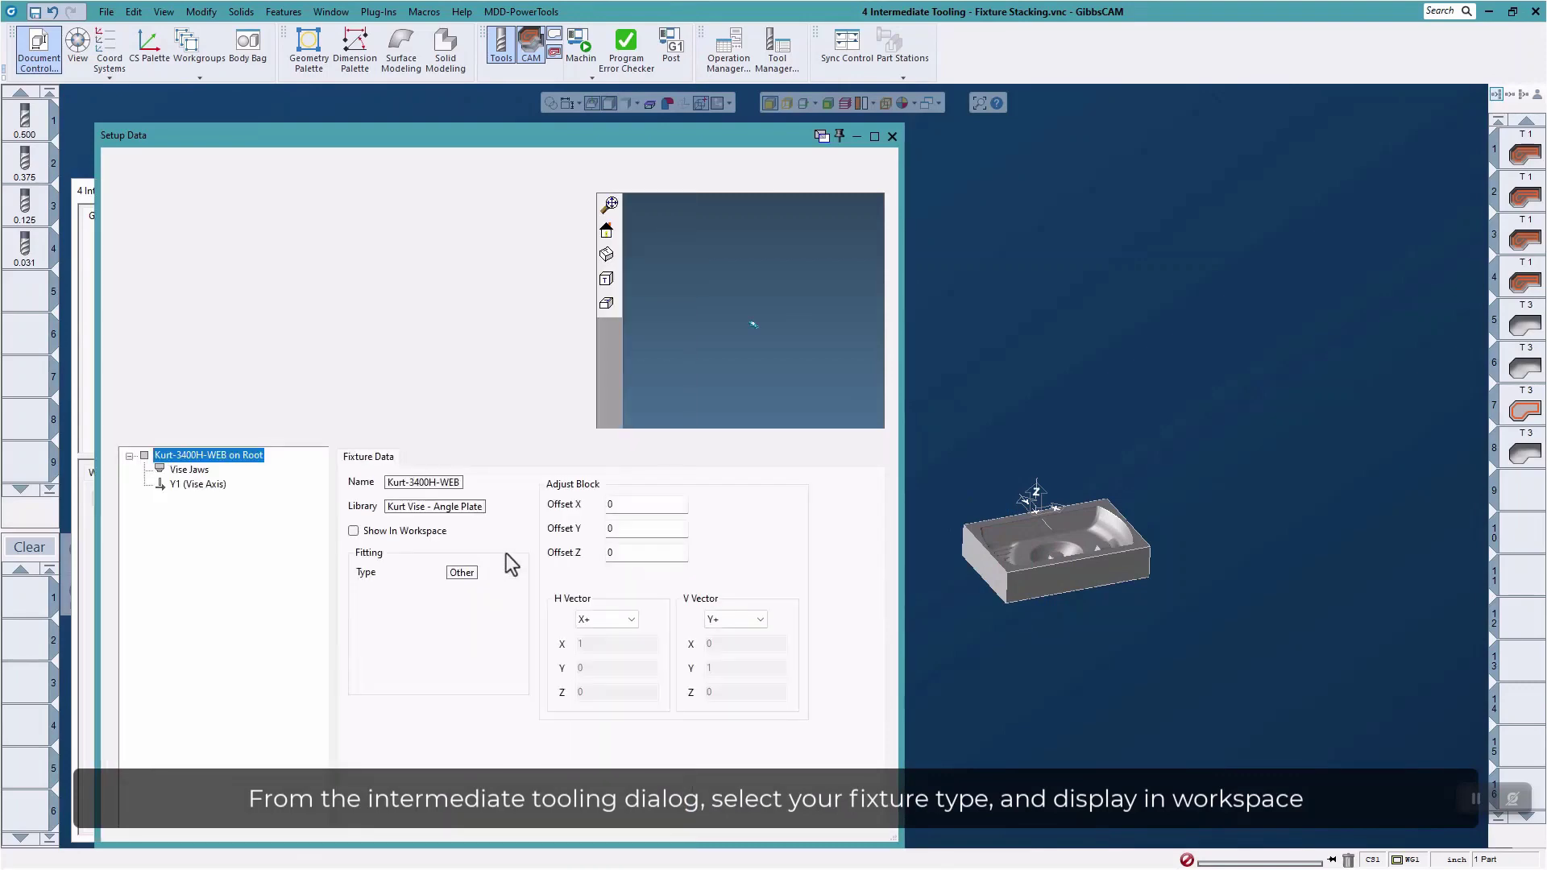
pyautogui.click(353, 530)
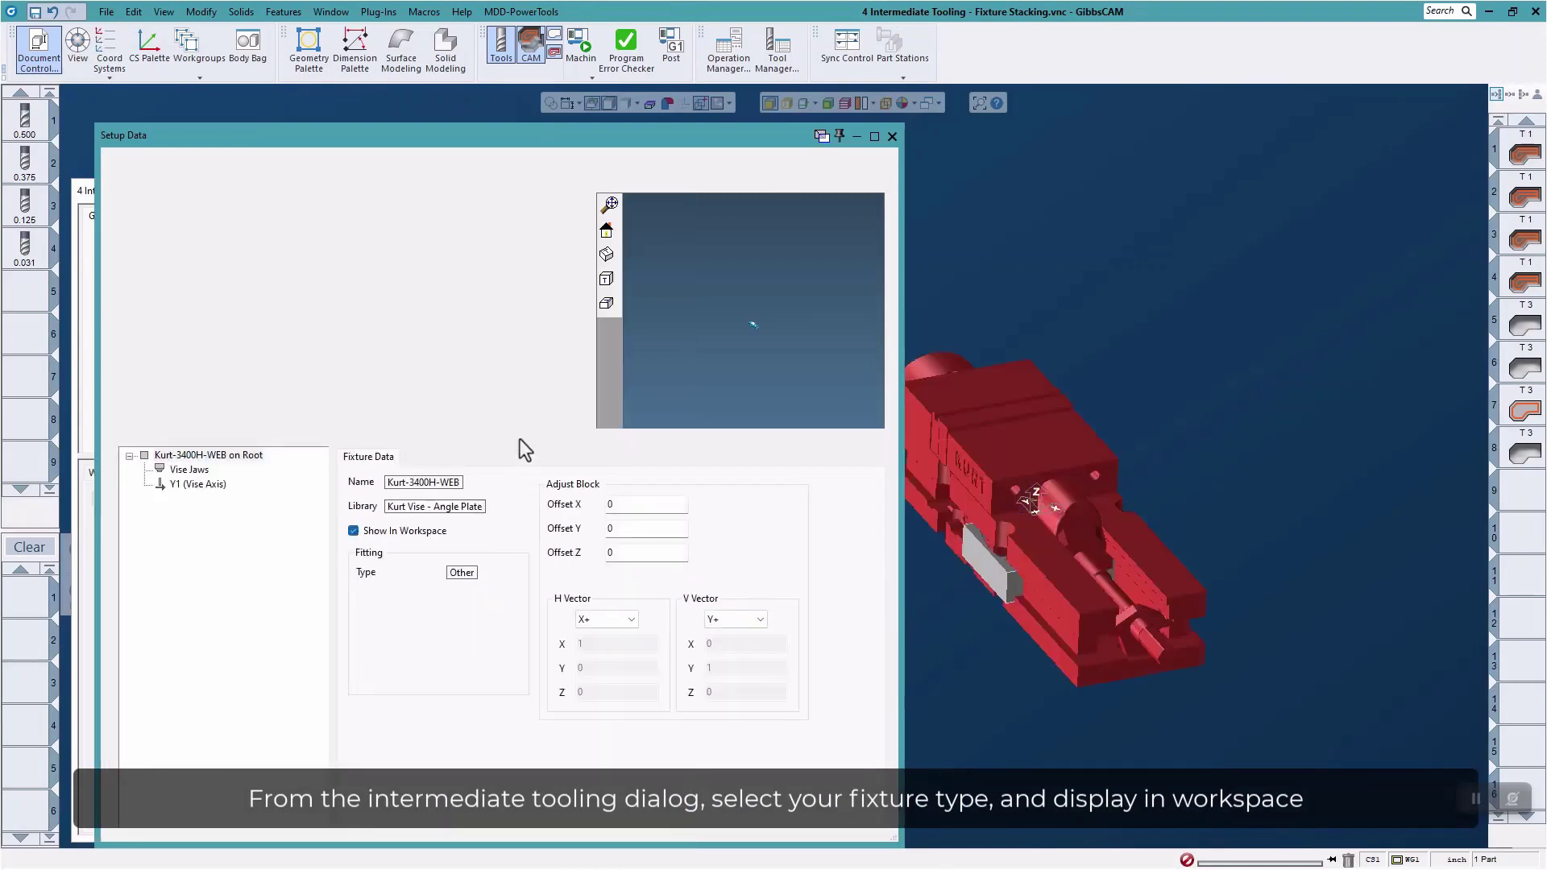
pyautogui.click(610, 204)
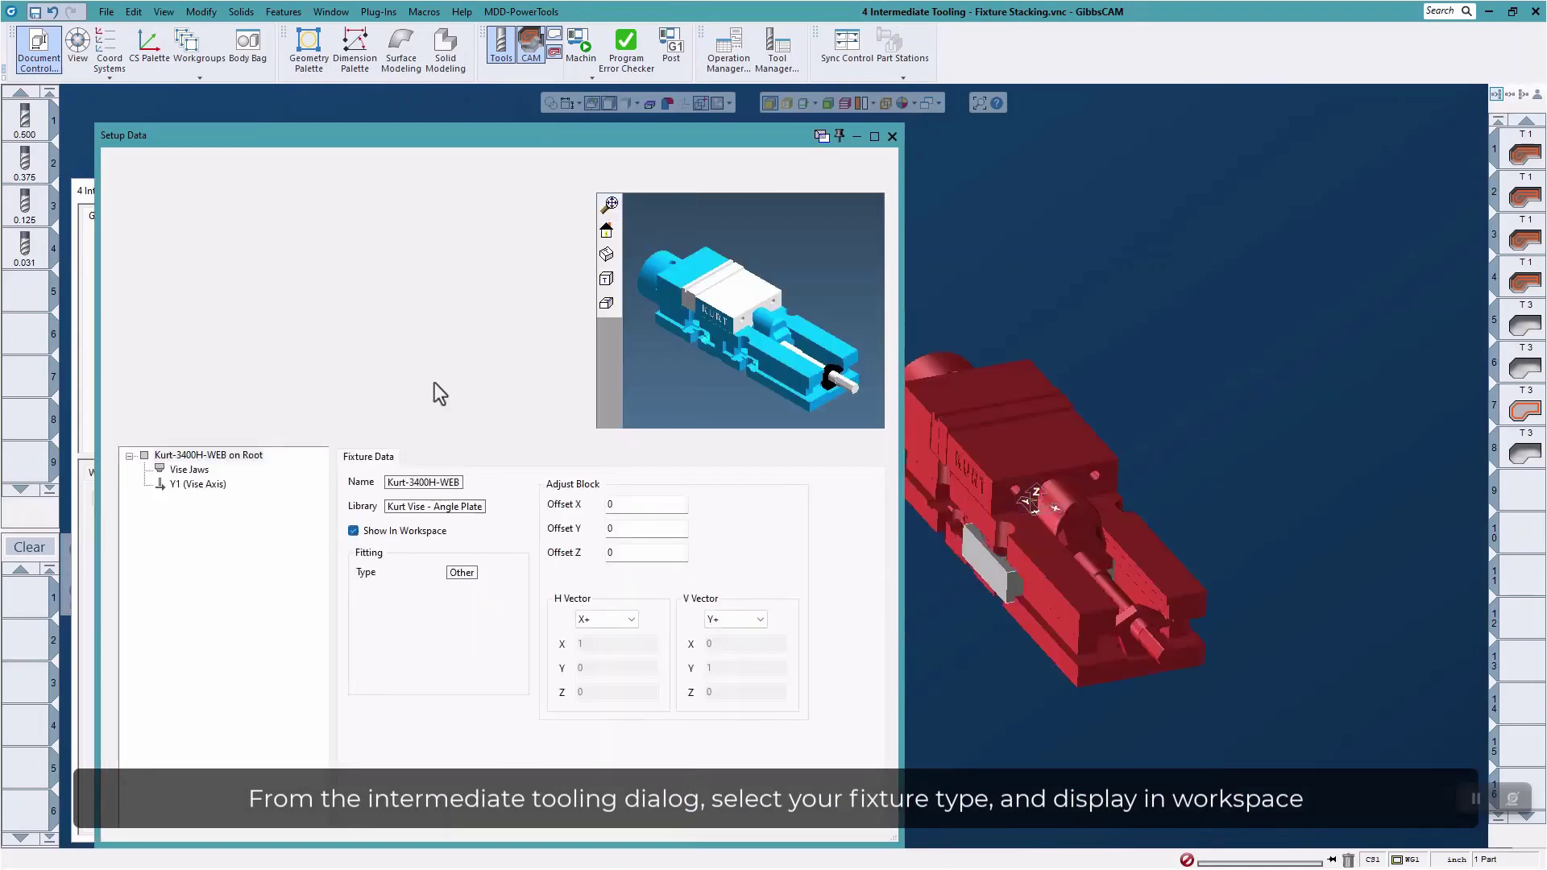
# Set the vise's Y1 (Vise Axis) manual axis value to -3 and close the fixture setup
pyautogui.click(181, 486)
pyautogui.click(410, 487)
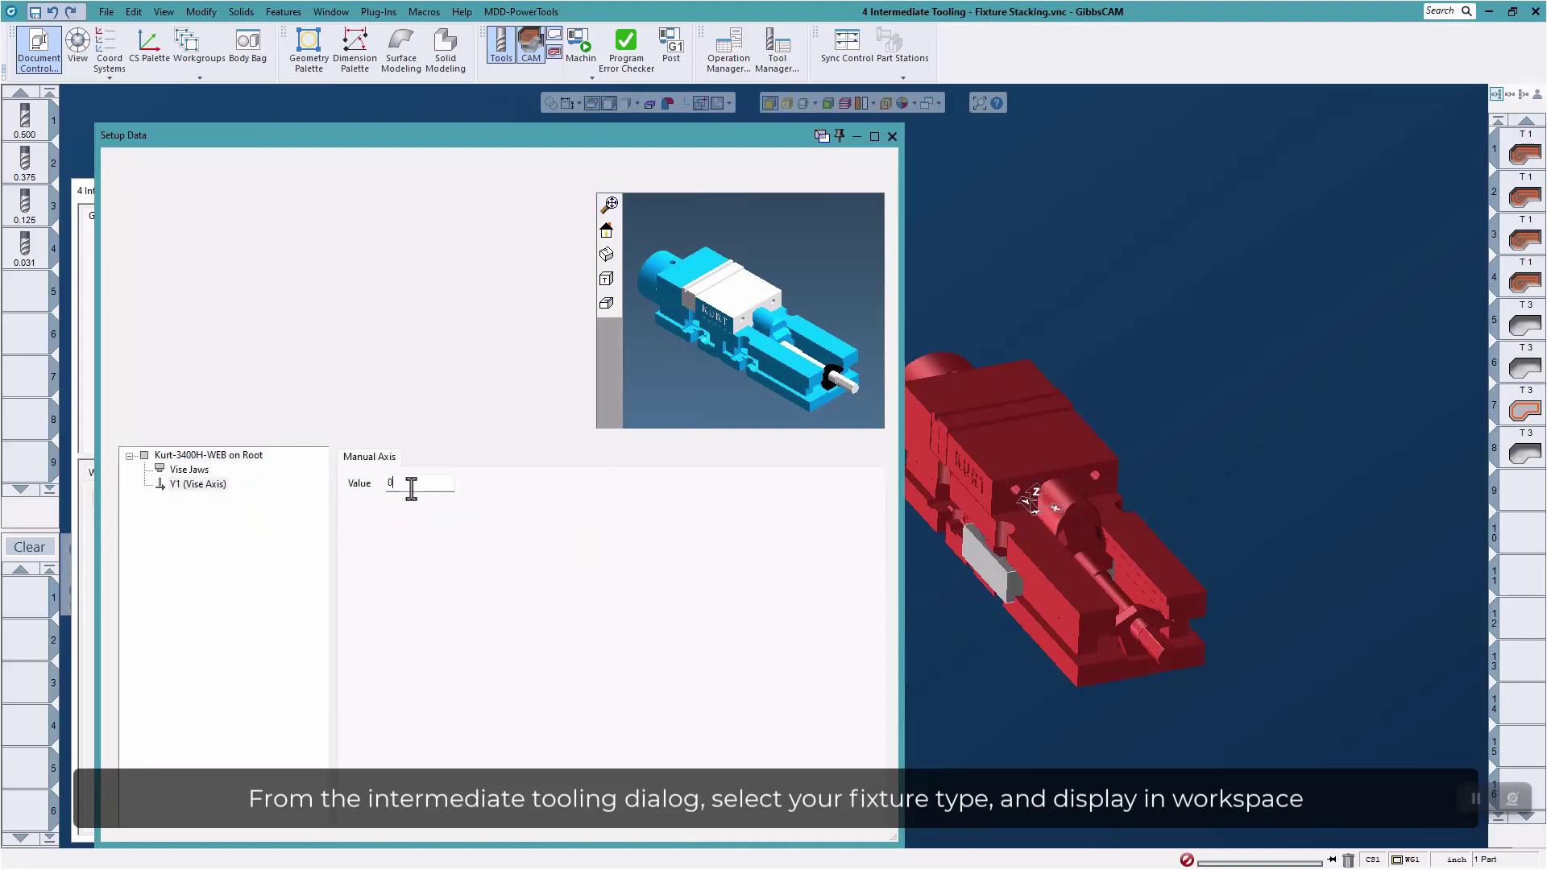
pyautogui.write('-3')
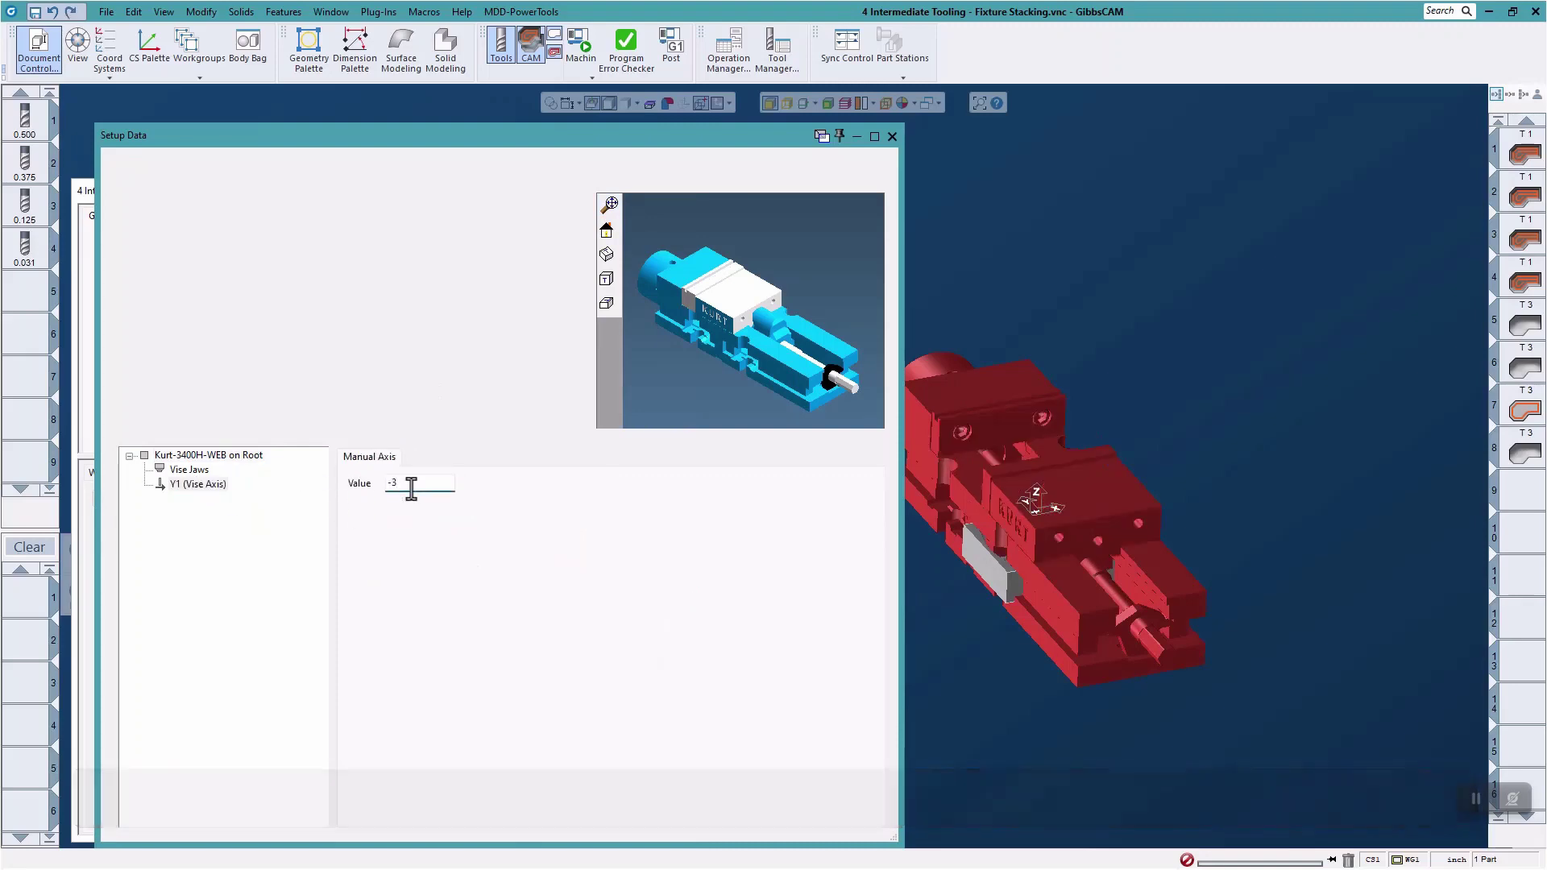
pyautogui.click(892, 137)
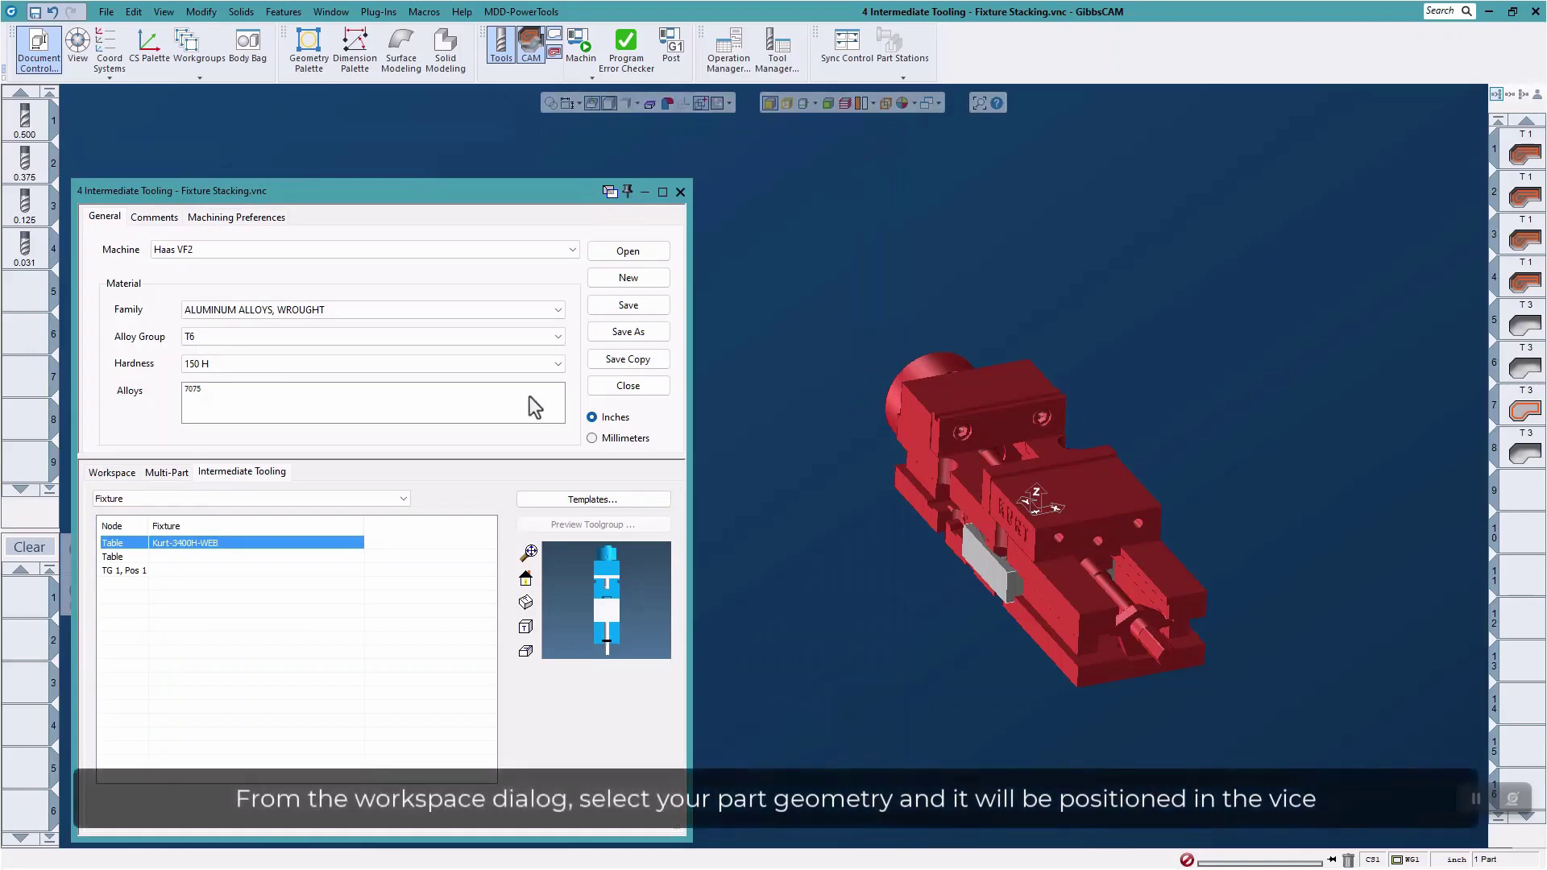
# Position the part in the vise by choosing Vise Jaws as the workspace receptor
pyautogui.click(112, 472)
pyautogui.click(198, 522)
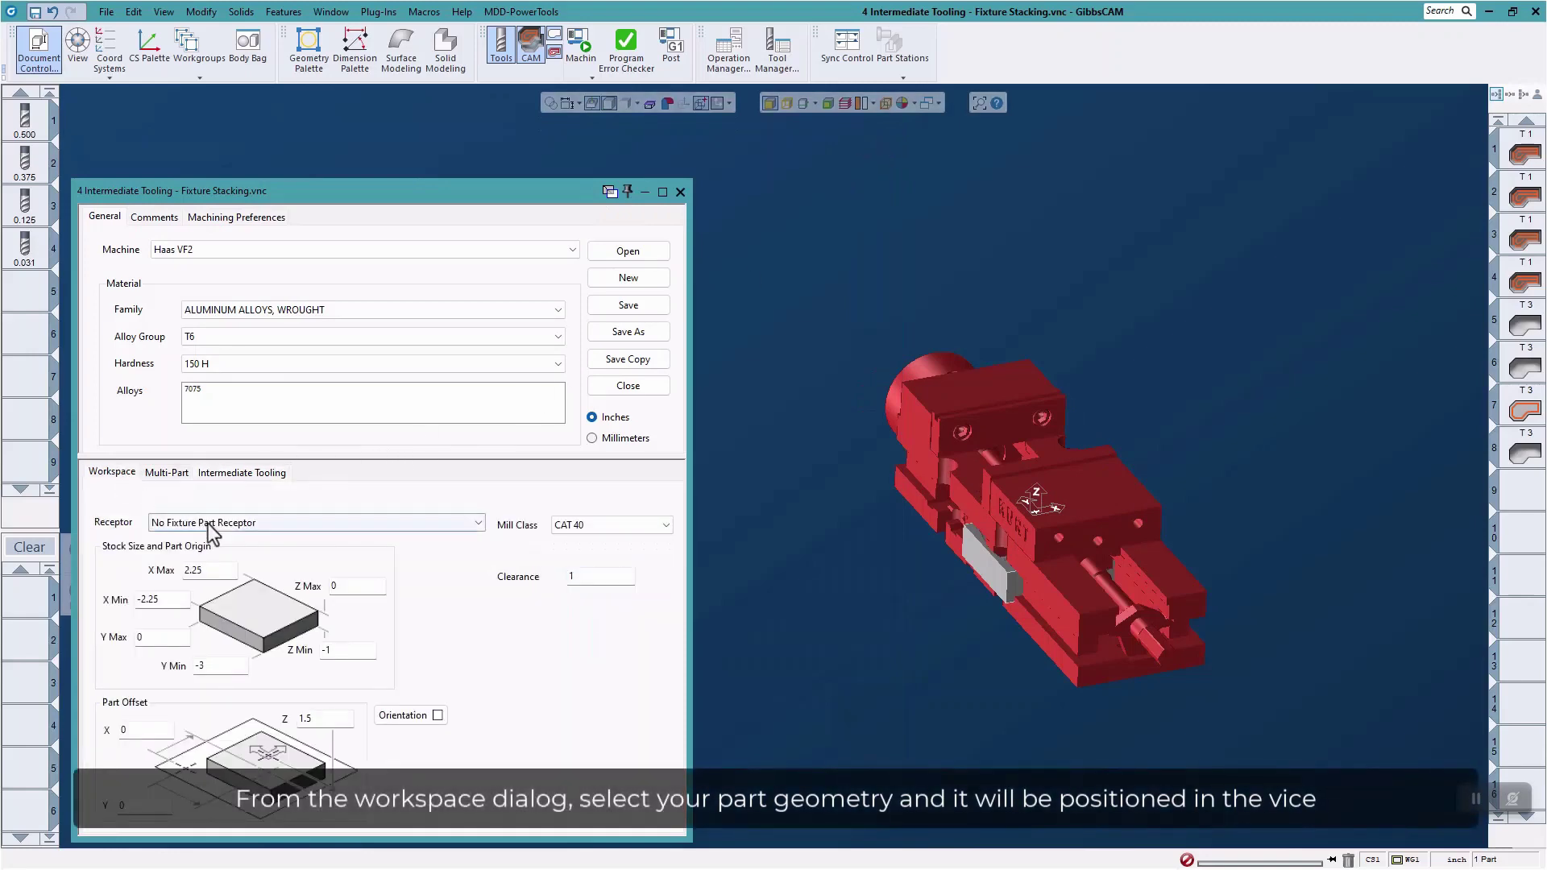
pyautogui.click(215, 539)
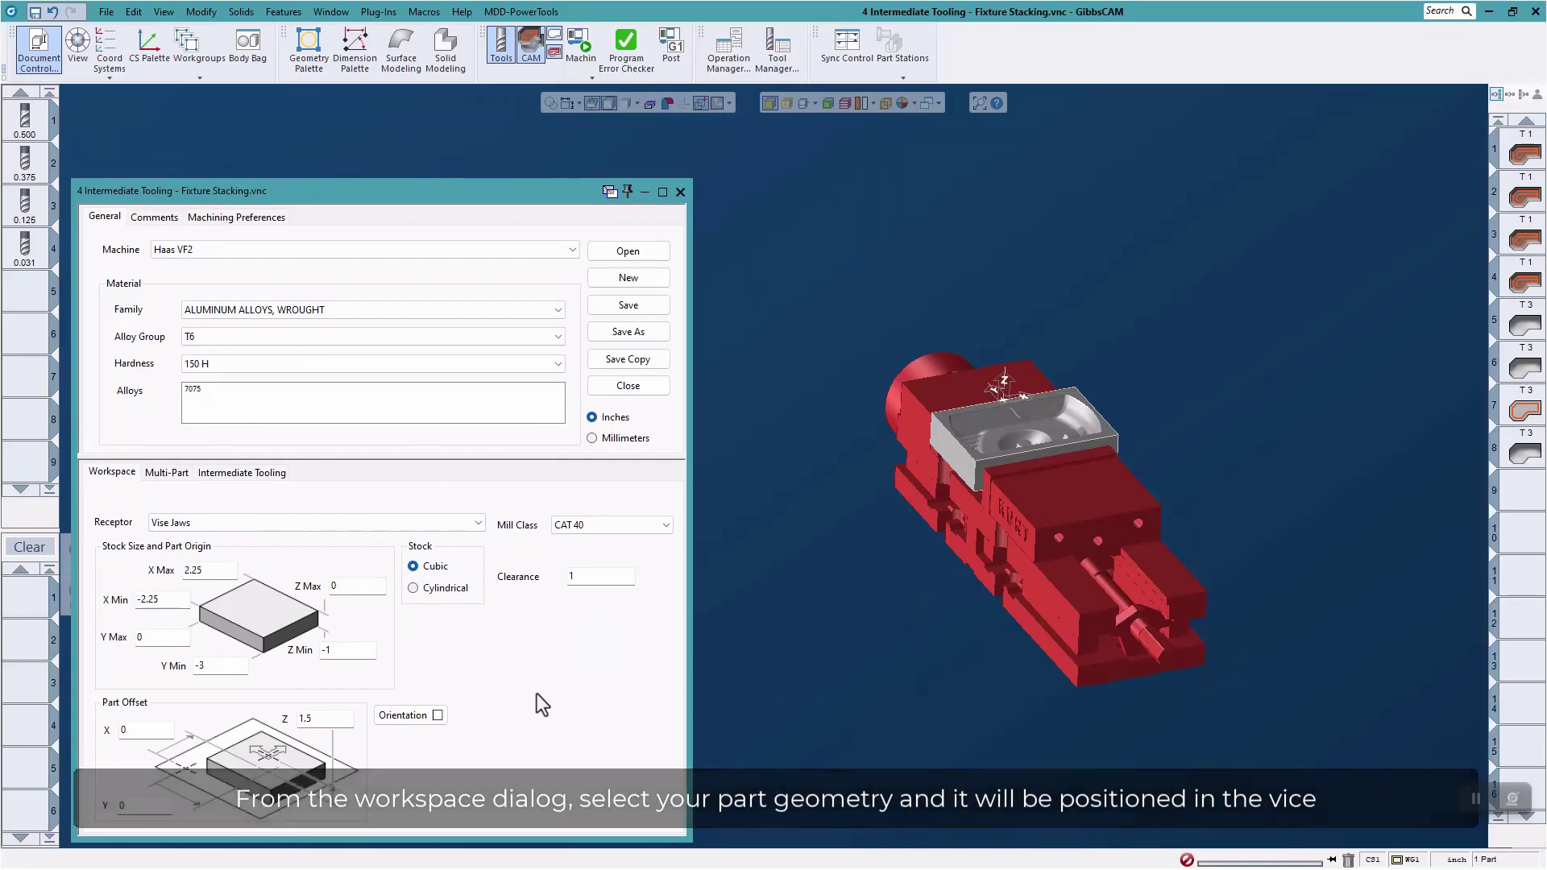
# Add the Angle-Plate as a second table fixture, show it in the workspace and set its X offset to 8
pyautogui.click(249, 476)
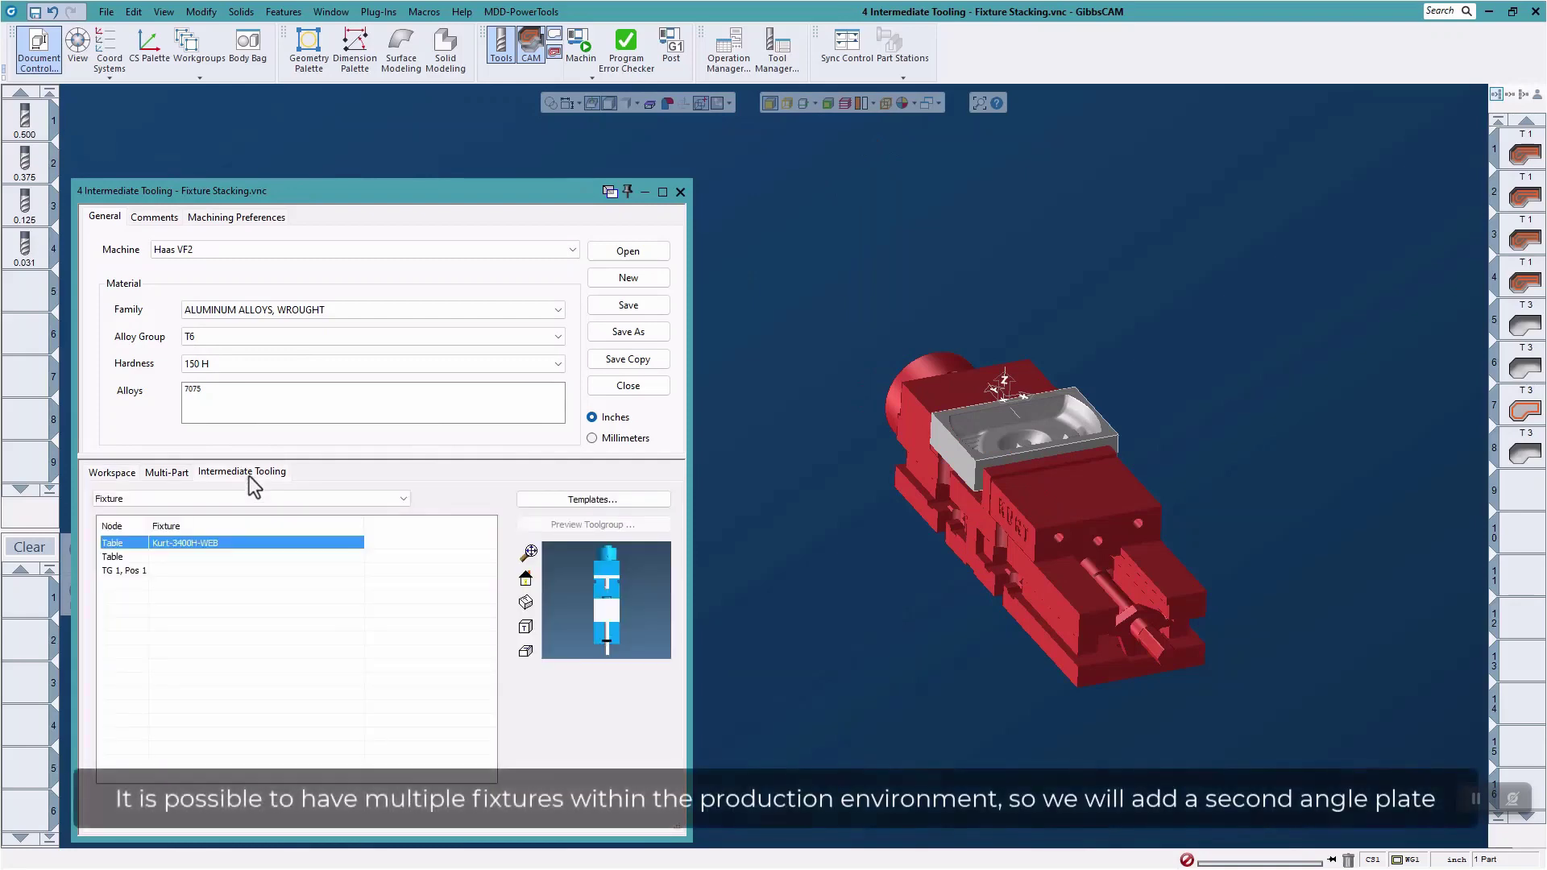
pyautogui.doubleClick(174, 557)
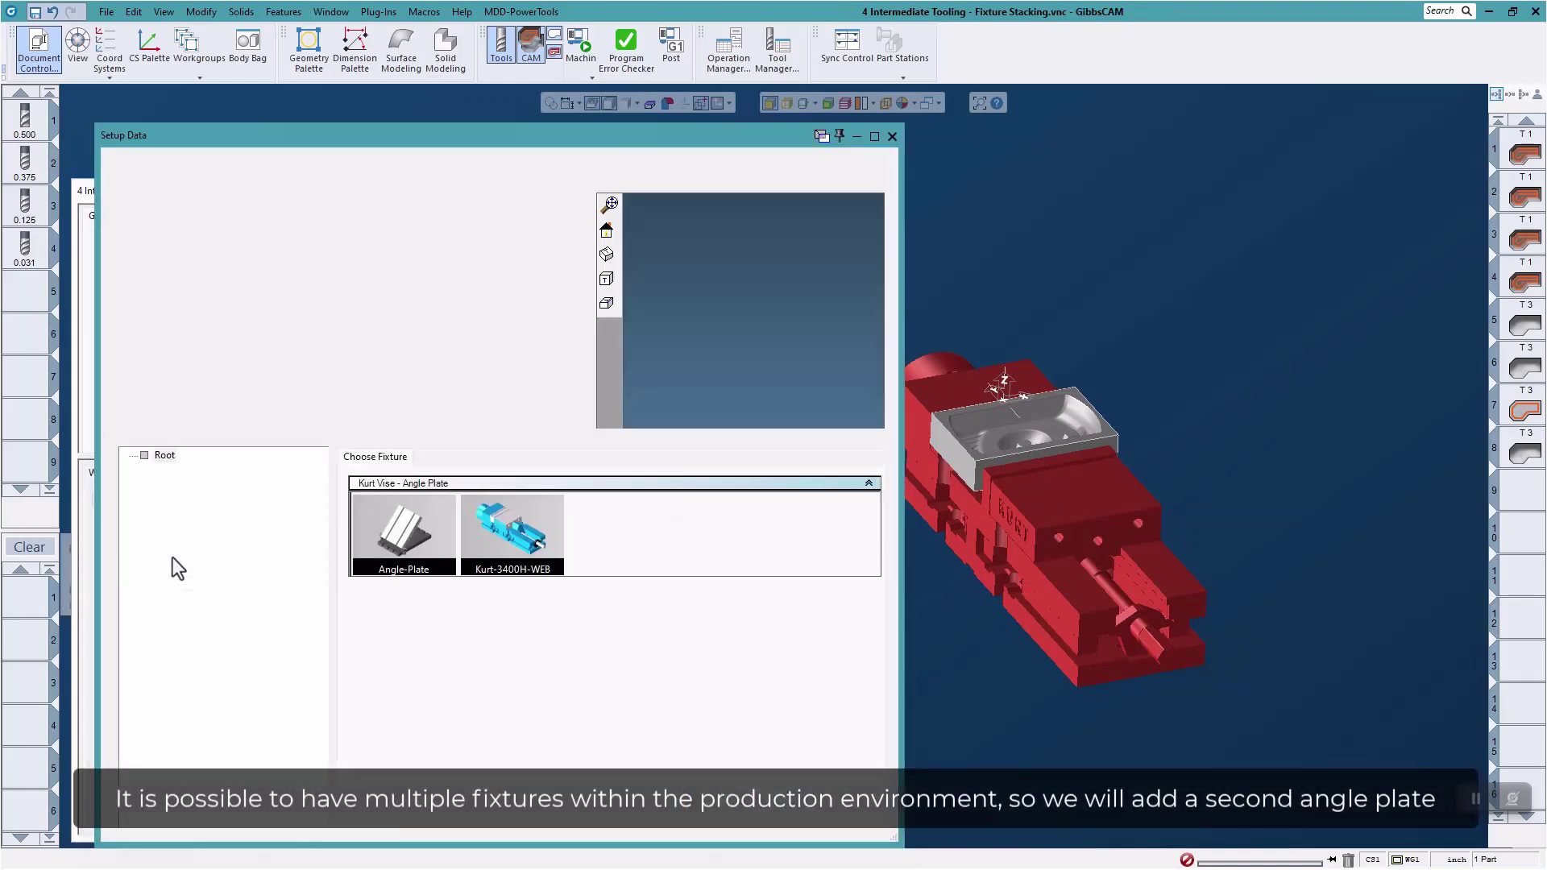
pyautogui.doubleClick(412, 536)
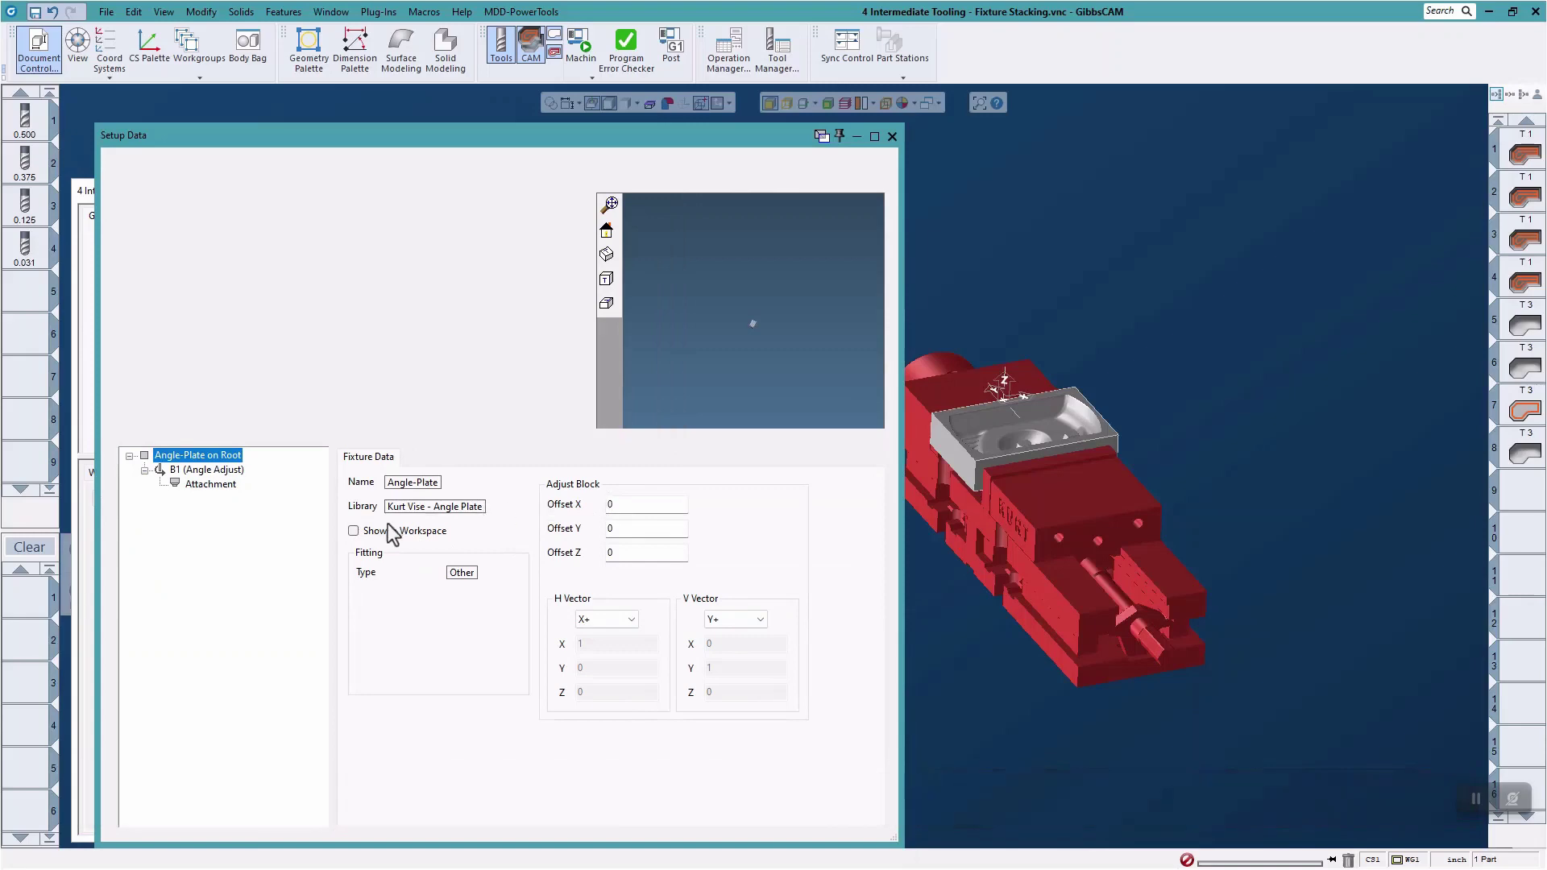
pyautogui.click(353, 531)
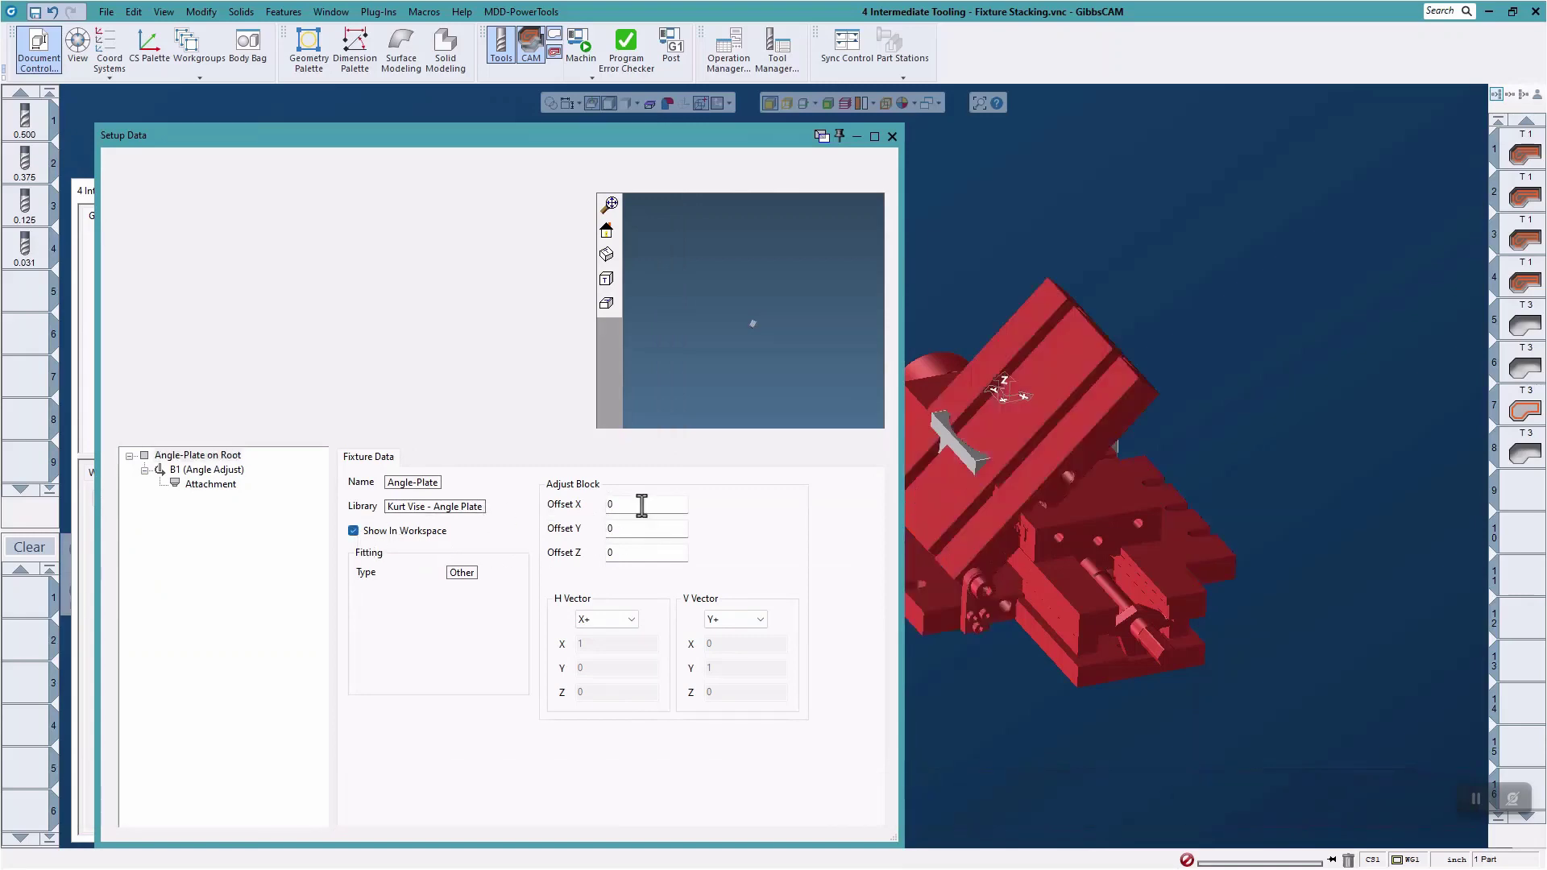
pyautogui.write('8')
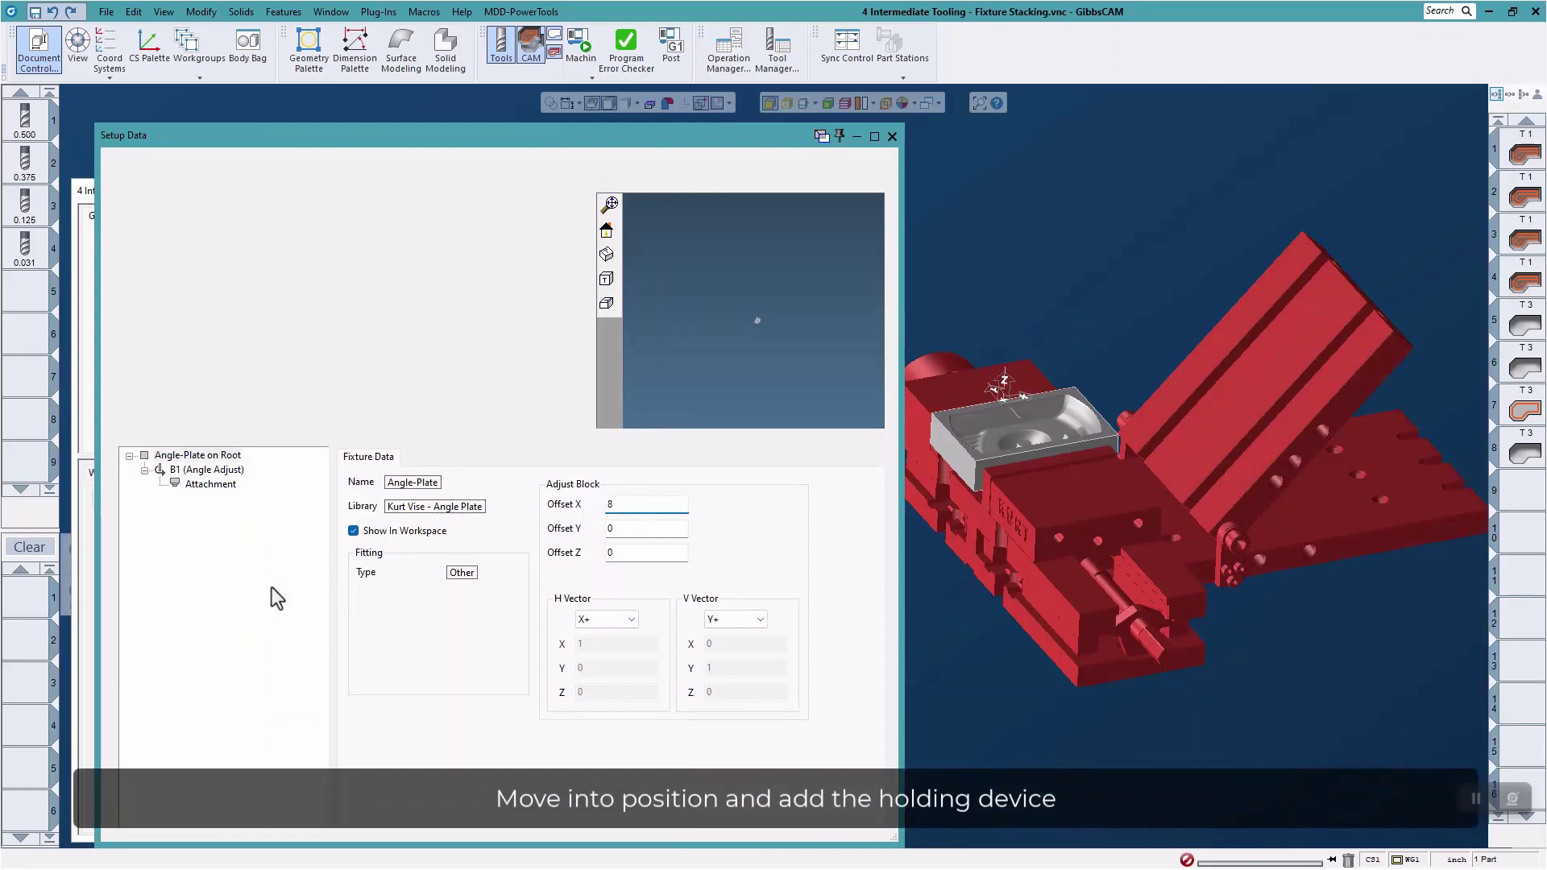
# Set the angle plate's B1 (Angle Adjust) manual axis value to 30
pyautogui.click(200, 470)
pyautogui.click(419, 484)
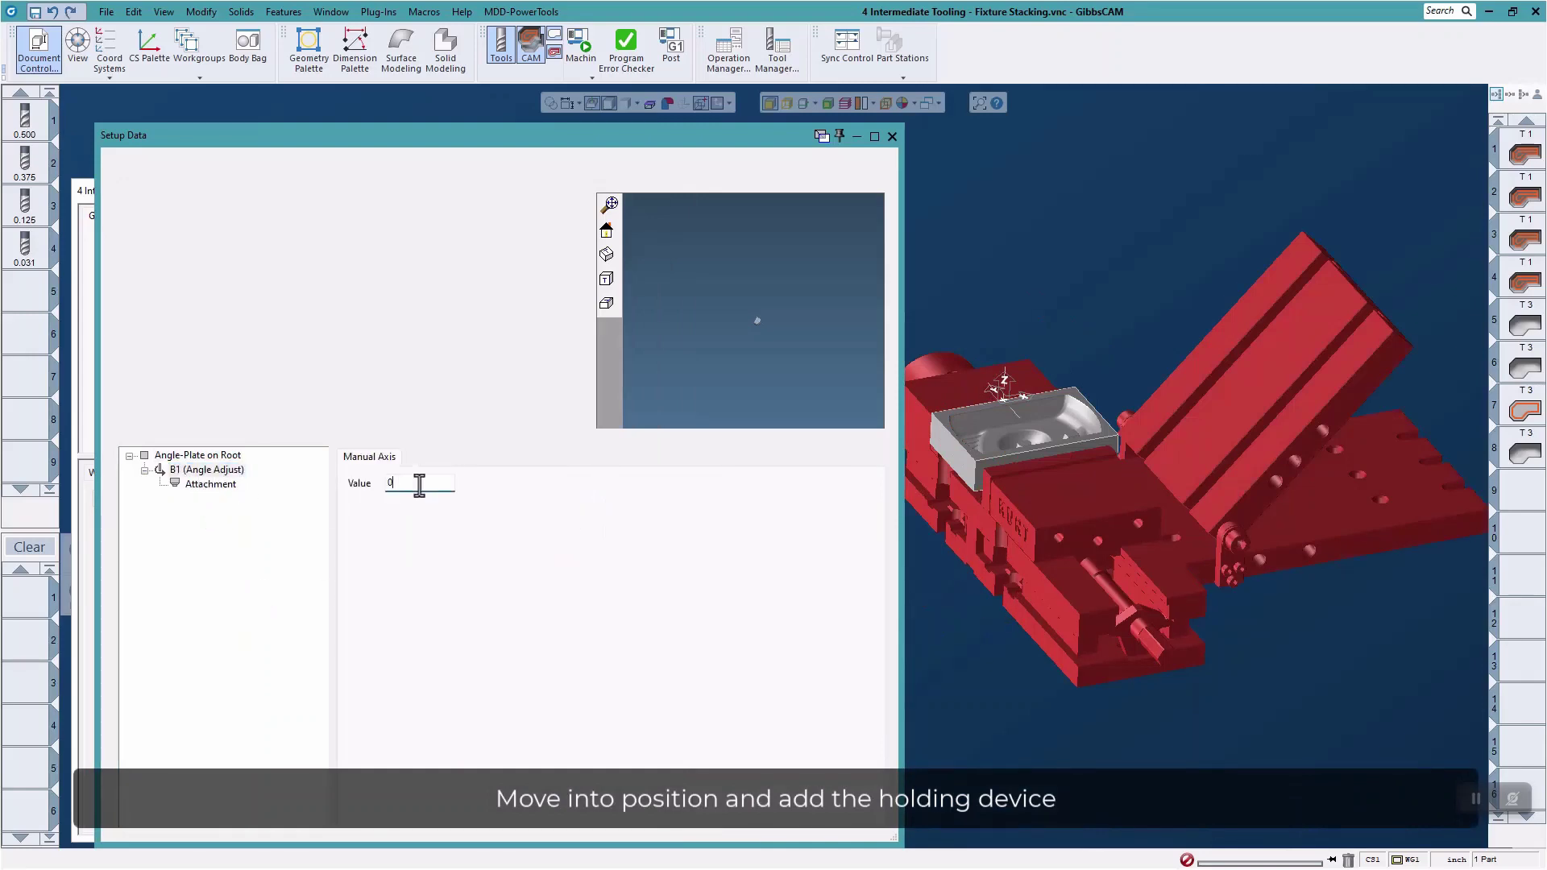
pyautogui.write('30')
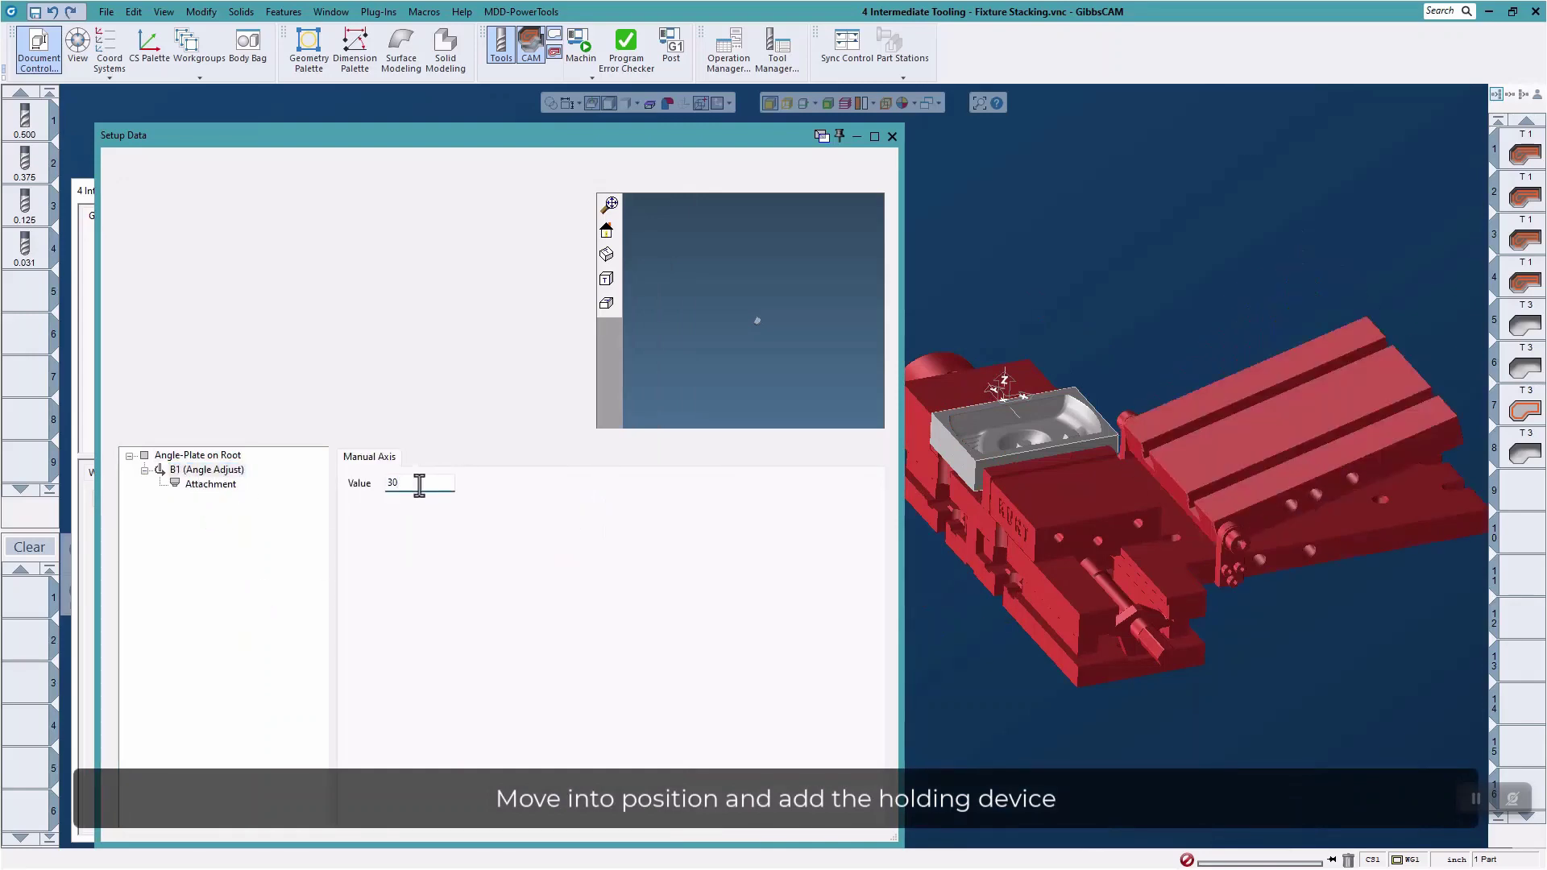
# Stack the Kurt-3400H-WEB vise on the angle plate's attachment, set its Y1 (Vise Axis) value to -3 and close the fixture setup
pyautogui.click(194, 486)
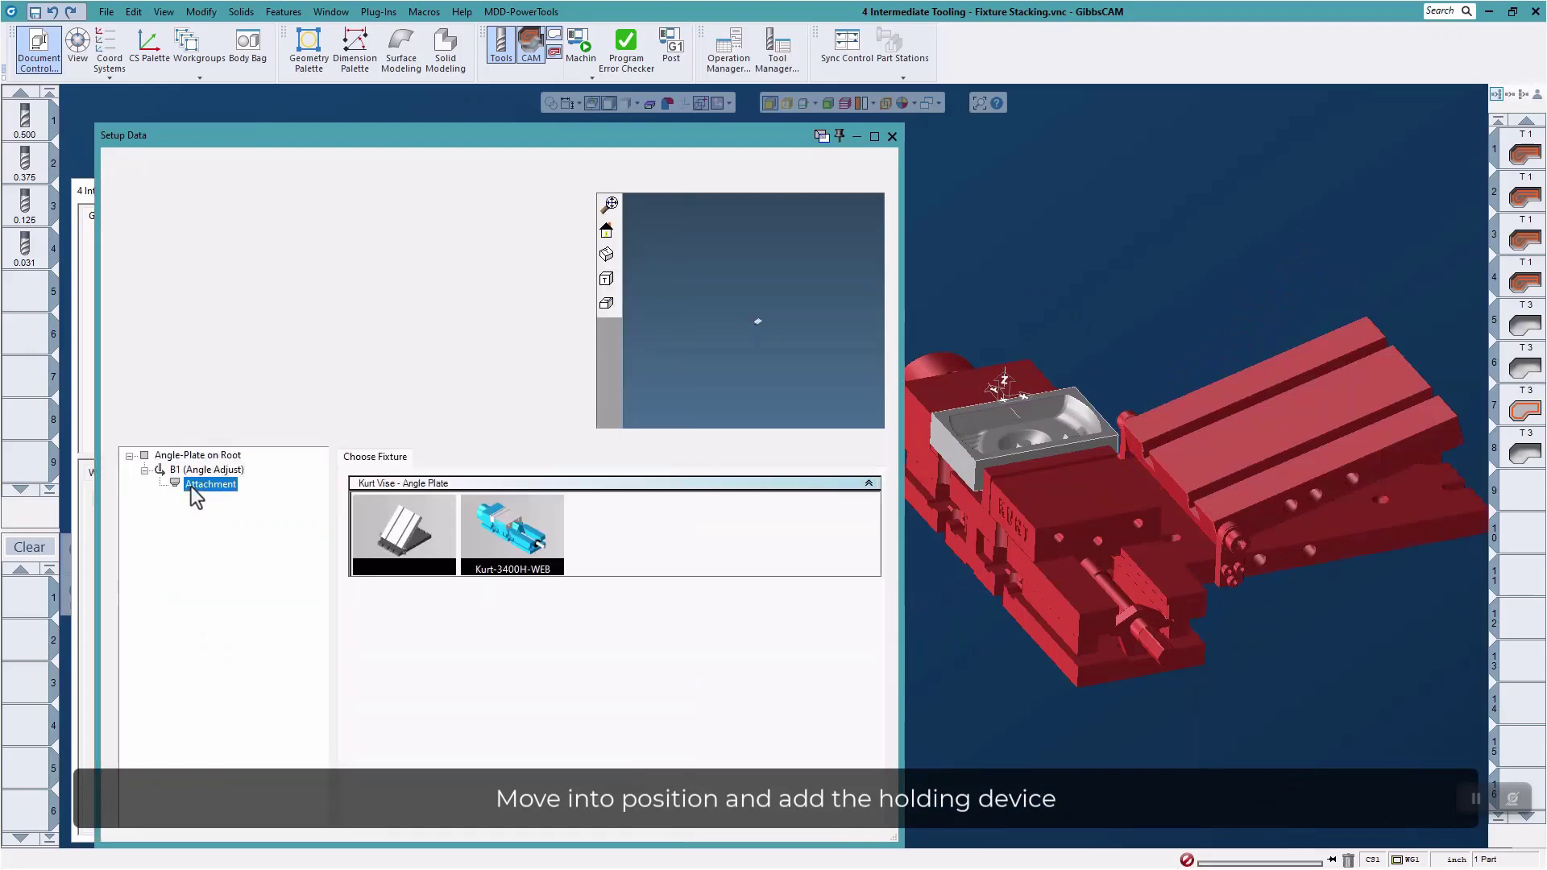
pyautogui.doubleClick(508, 541)
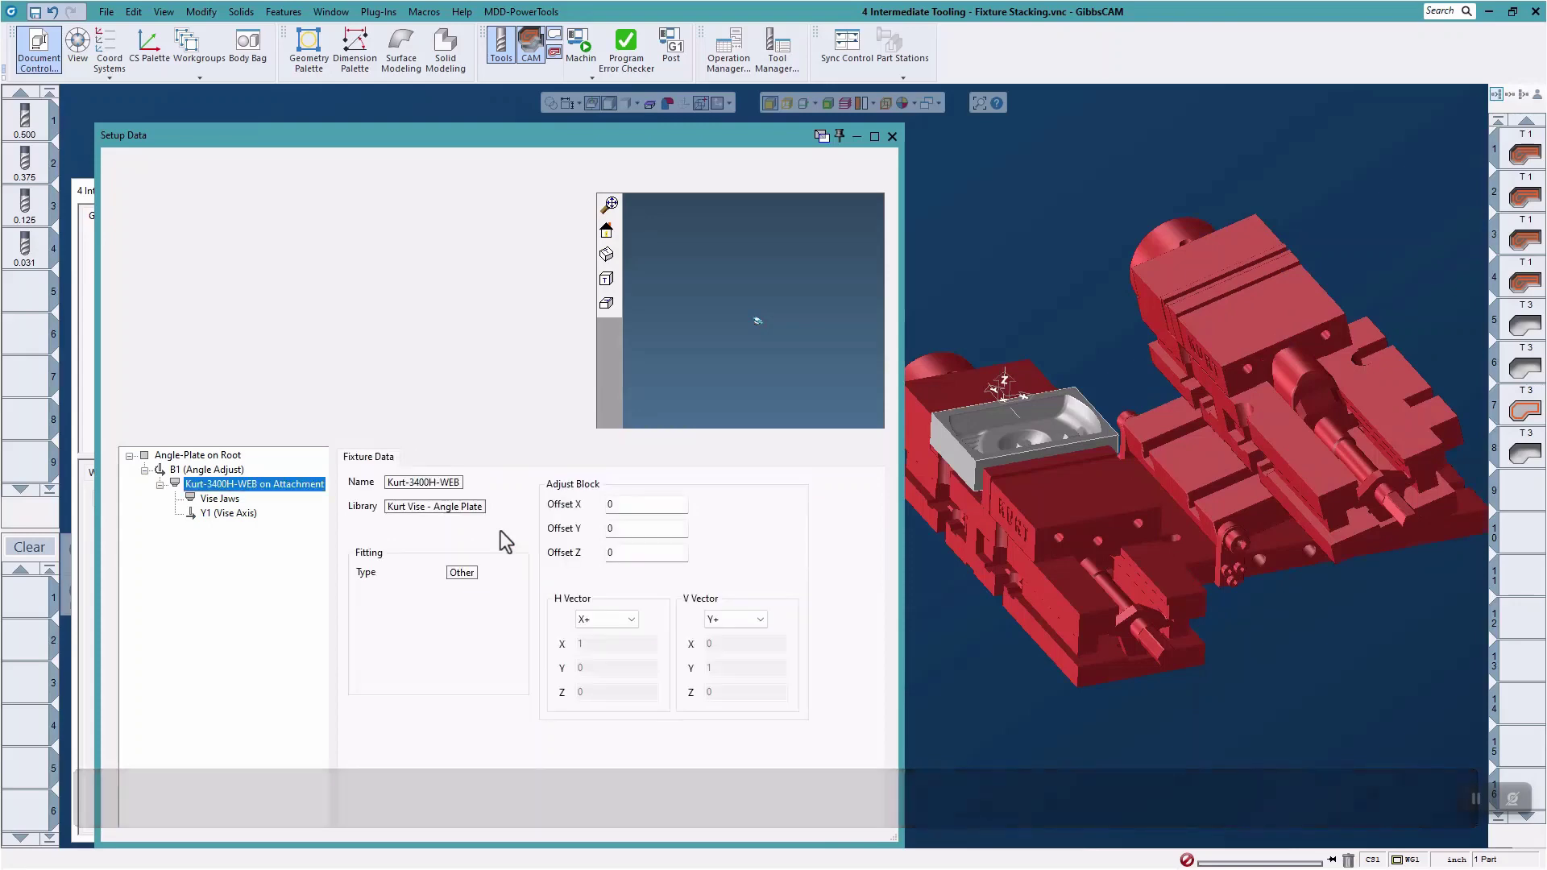
pyautogui.click(219, 514)
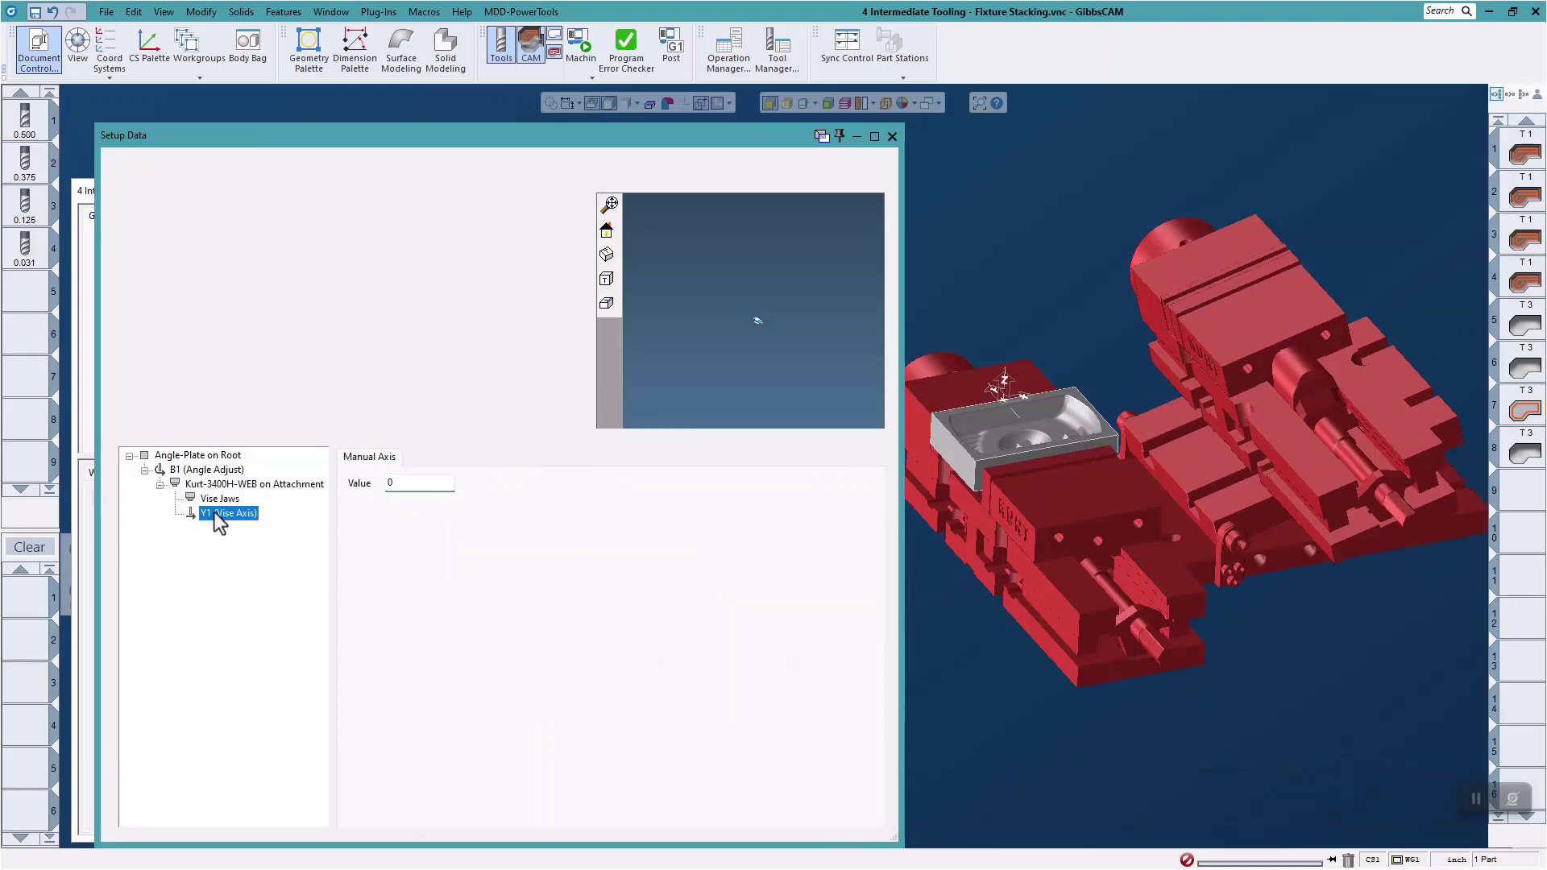
pyautogui.doubleClick(401, 489)
pyautogui.write('-3')
pyautogui.press('Return')
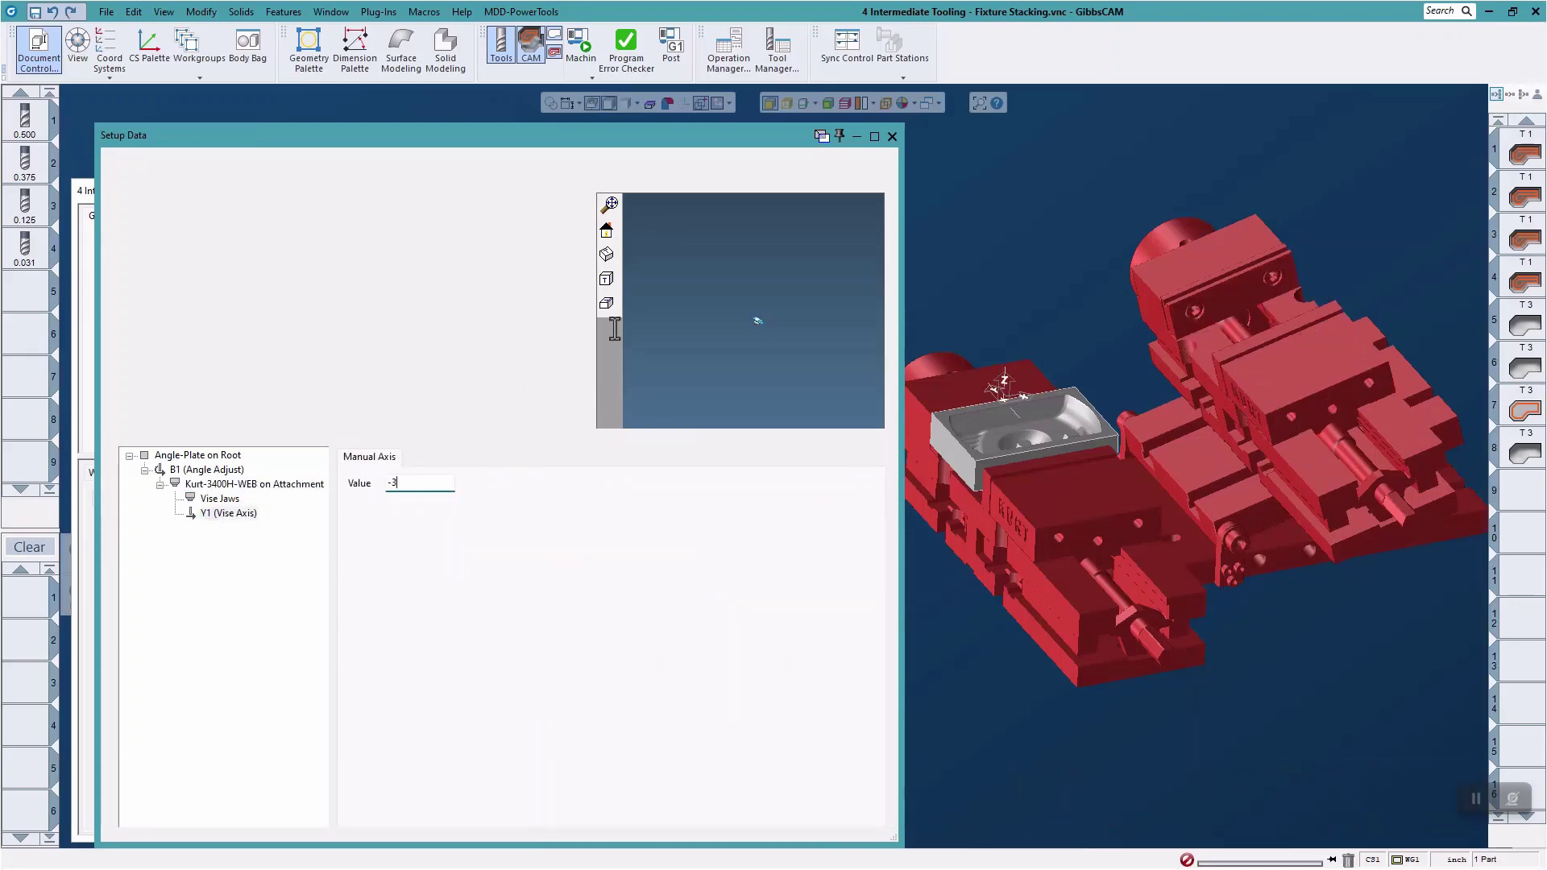
pyautogui.click(613, 203)
pyautogui.click(892, 137)
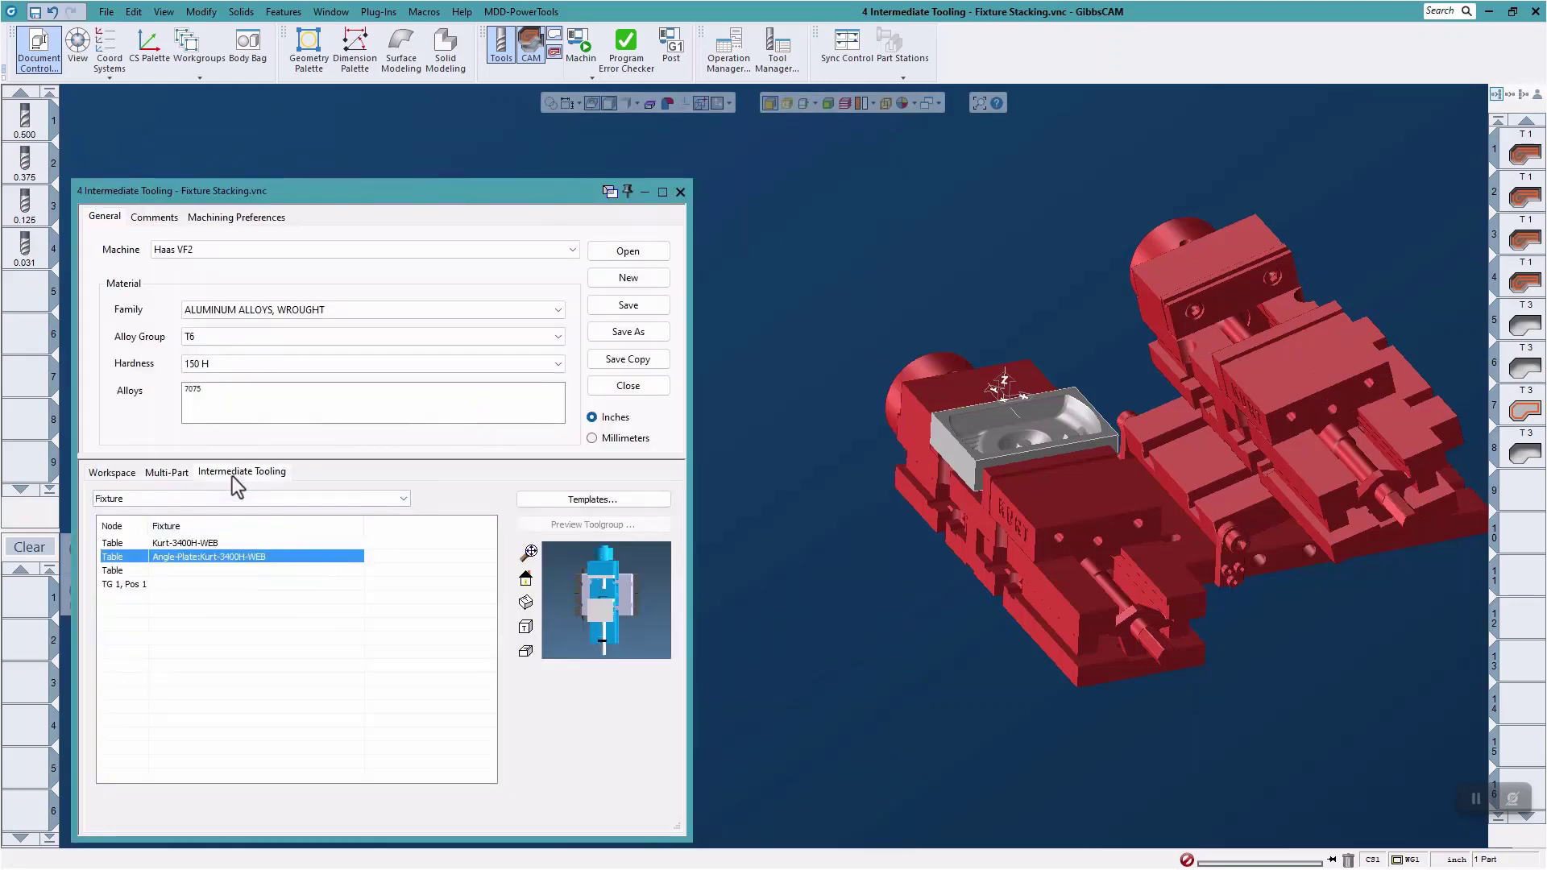
# Move the part to the angle-plate vise with receptor Vise Jaws (75.1) and return it to Vise Jaws (69.1)
pyautogui.click(120, 474)
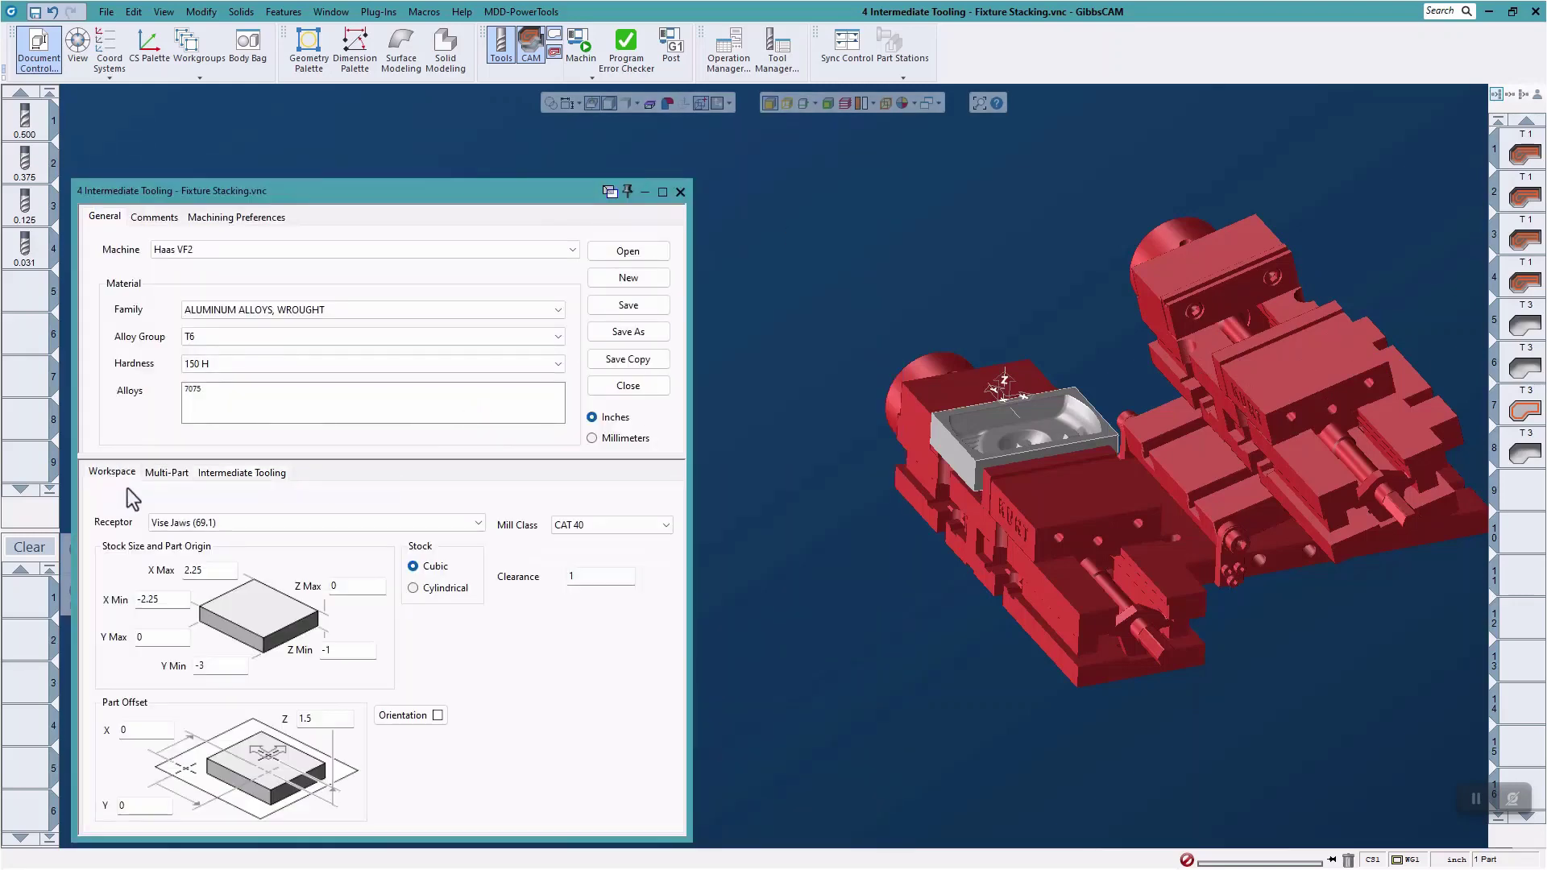
pyautogui.click(189, 522)
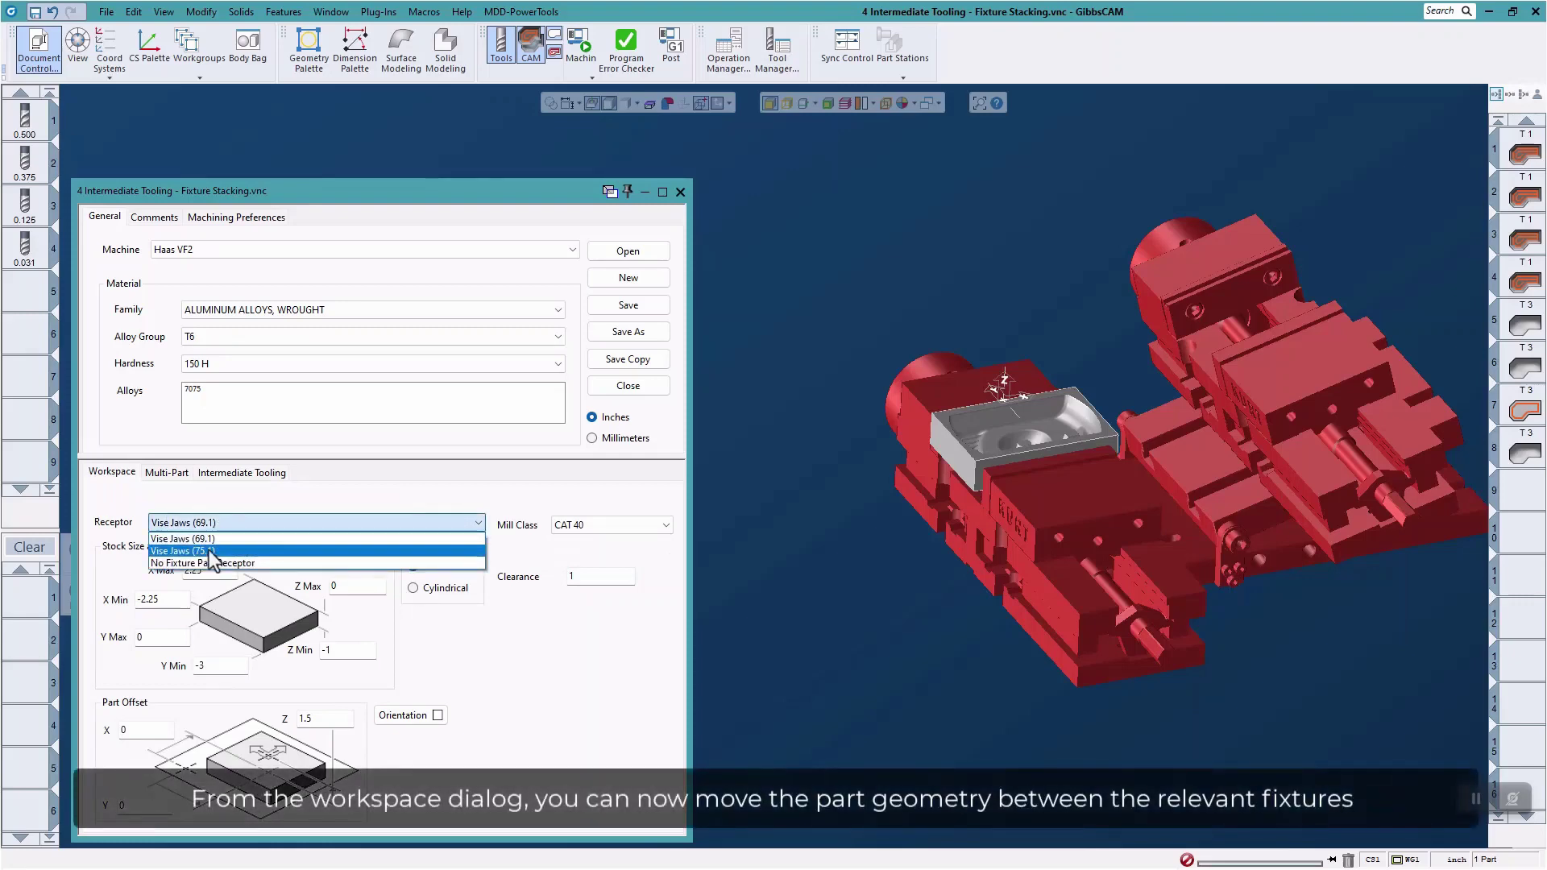
pyautogui.click(211, 553)
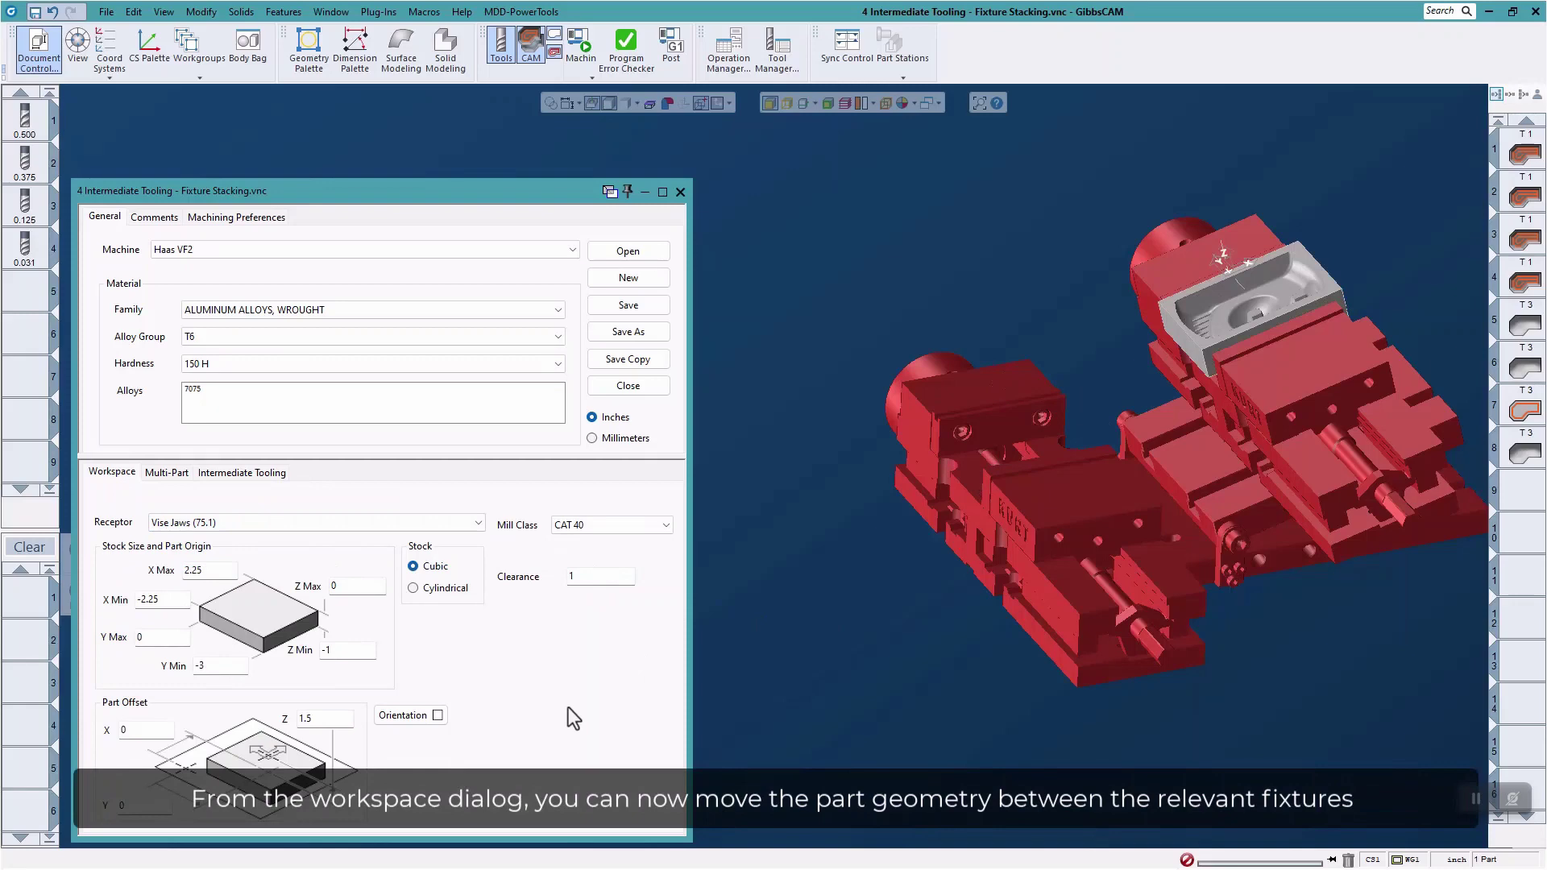
pyautogui.click(226, 521)
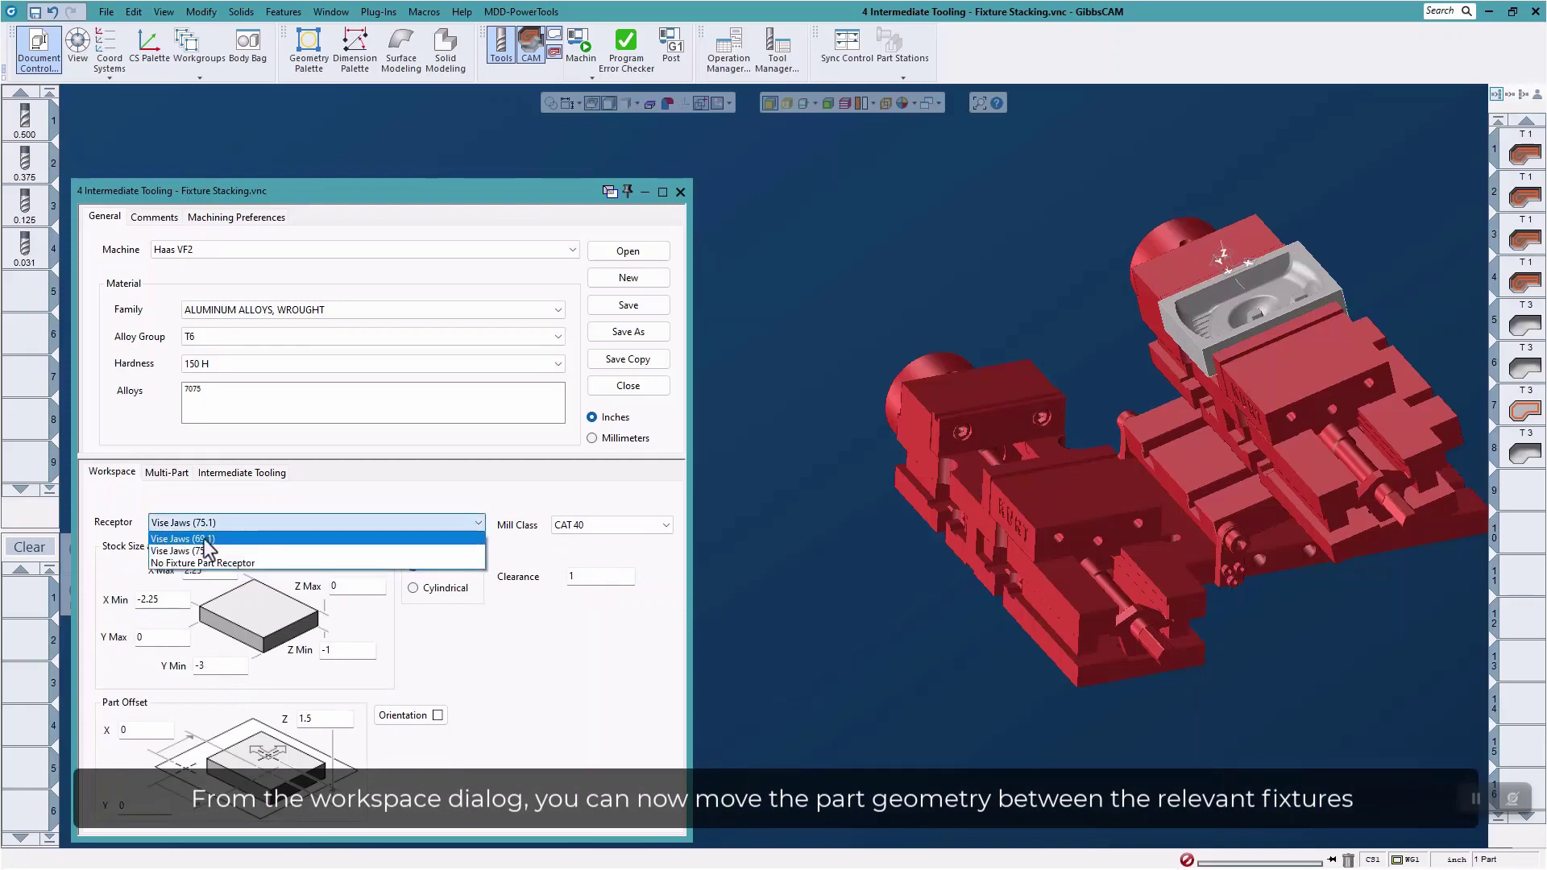
pyautogui.click(208, 540)
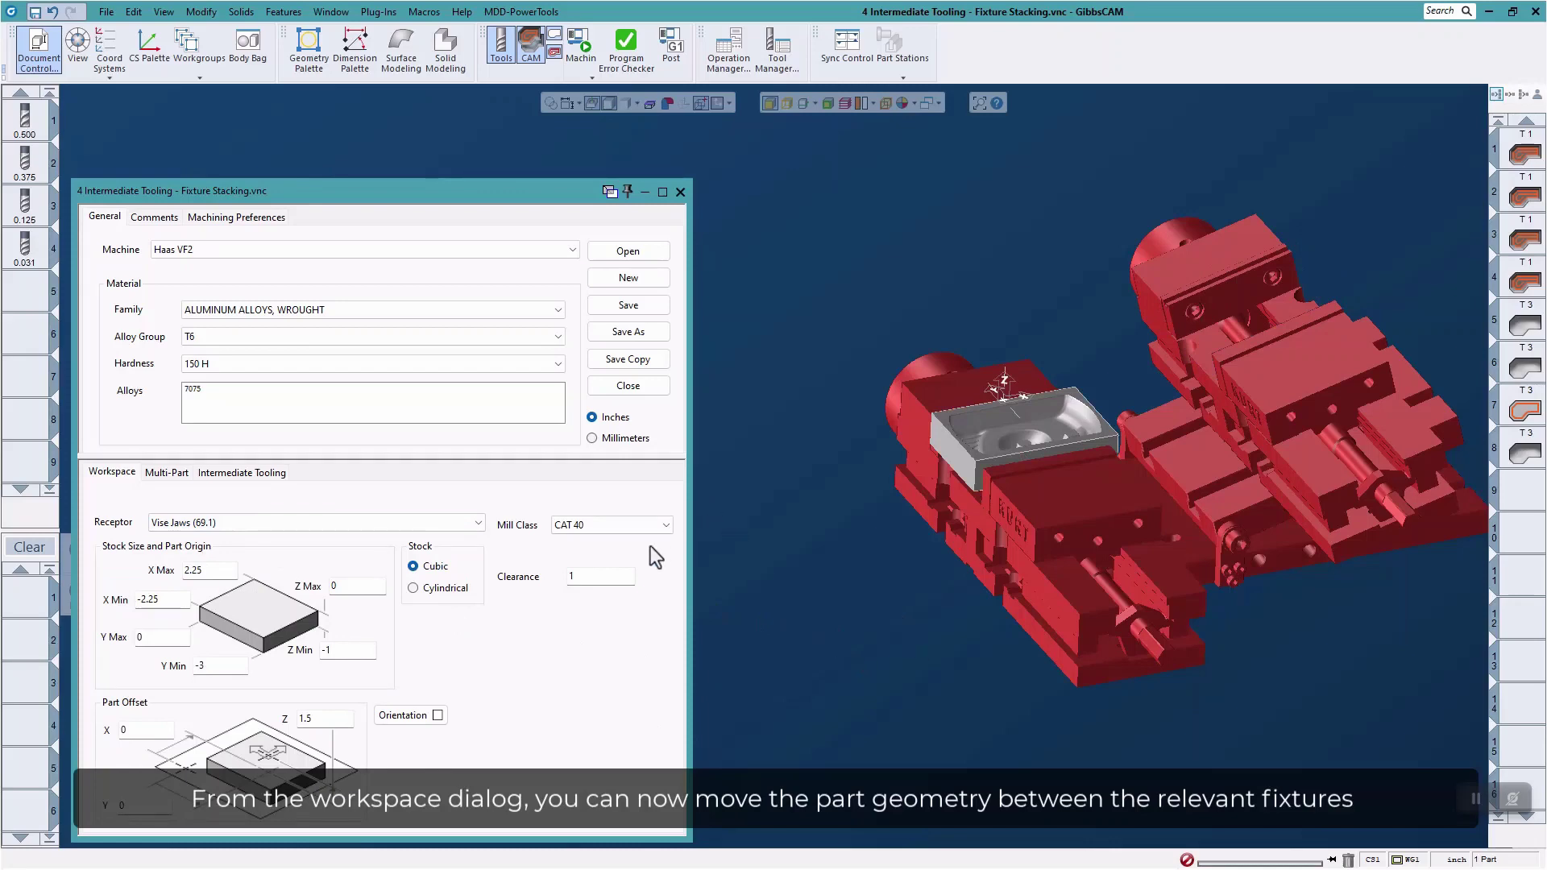
# Close the document setup and play the machine simulation to check the part and both vise fixtures on the mill table
pyautogui.click(681, 191)
pyautogui.click(579, 40)
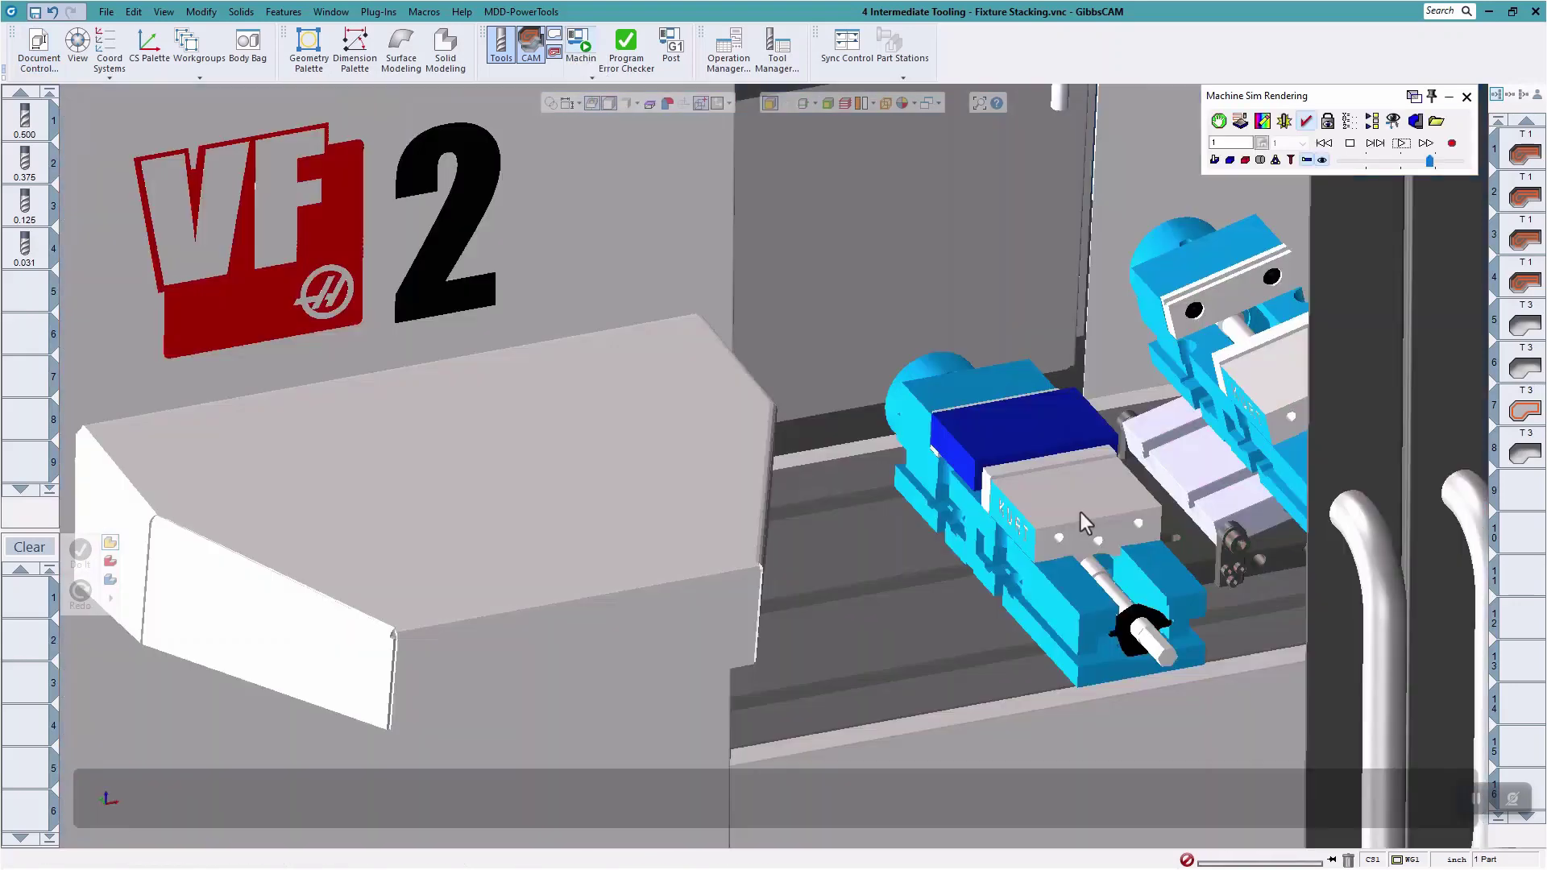
pyautogui.scroll(5, 1105, 515)
pyautogui.scroll(-3, 1106, 514)
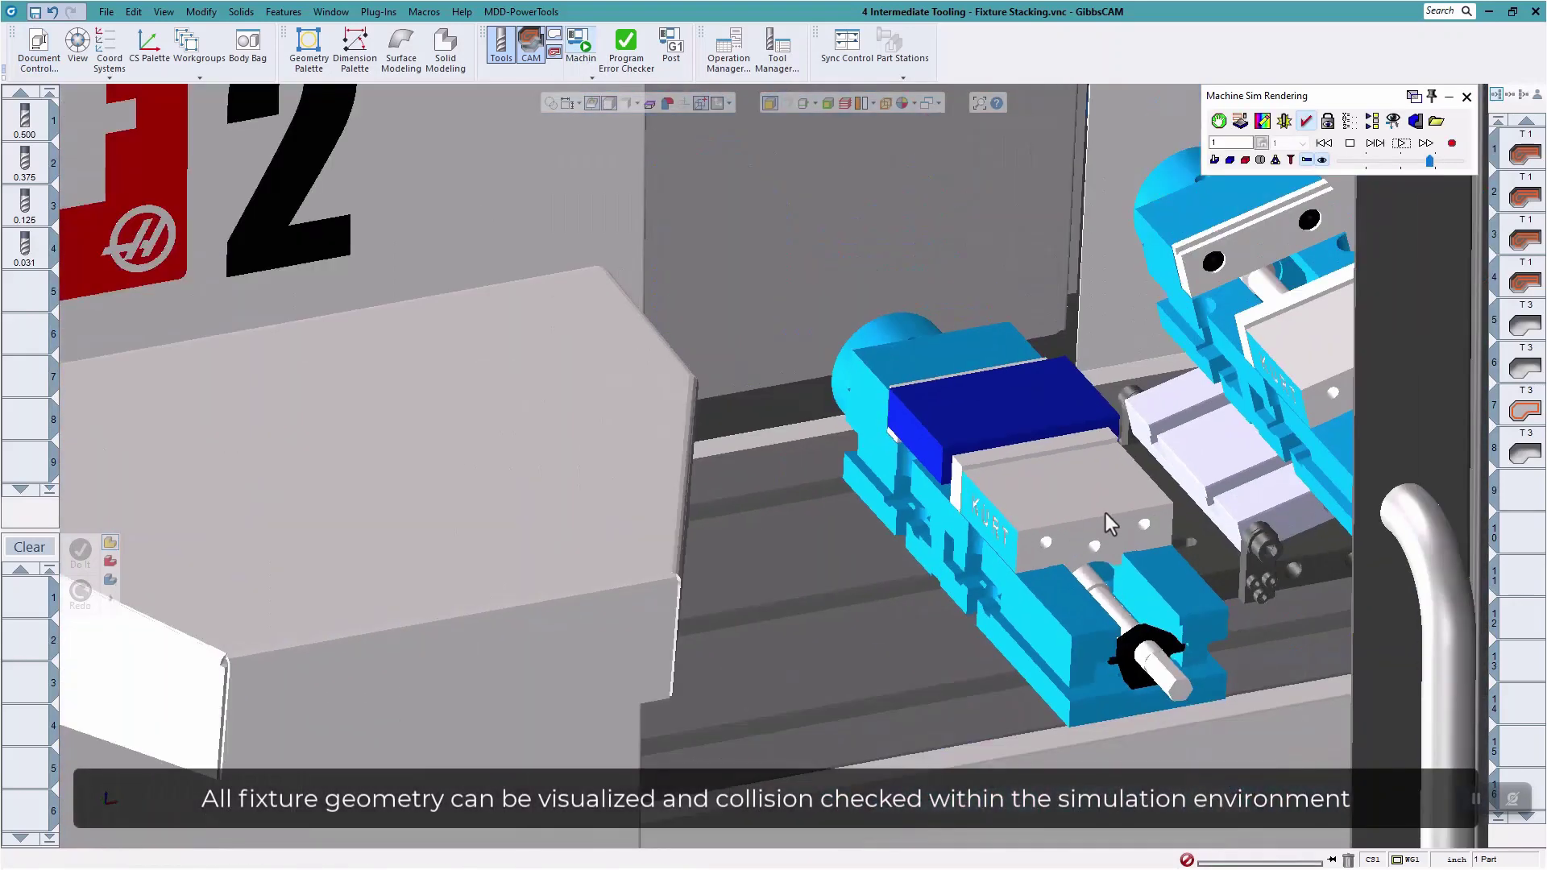
pyautogui.scroll(-3, 1089, 519)
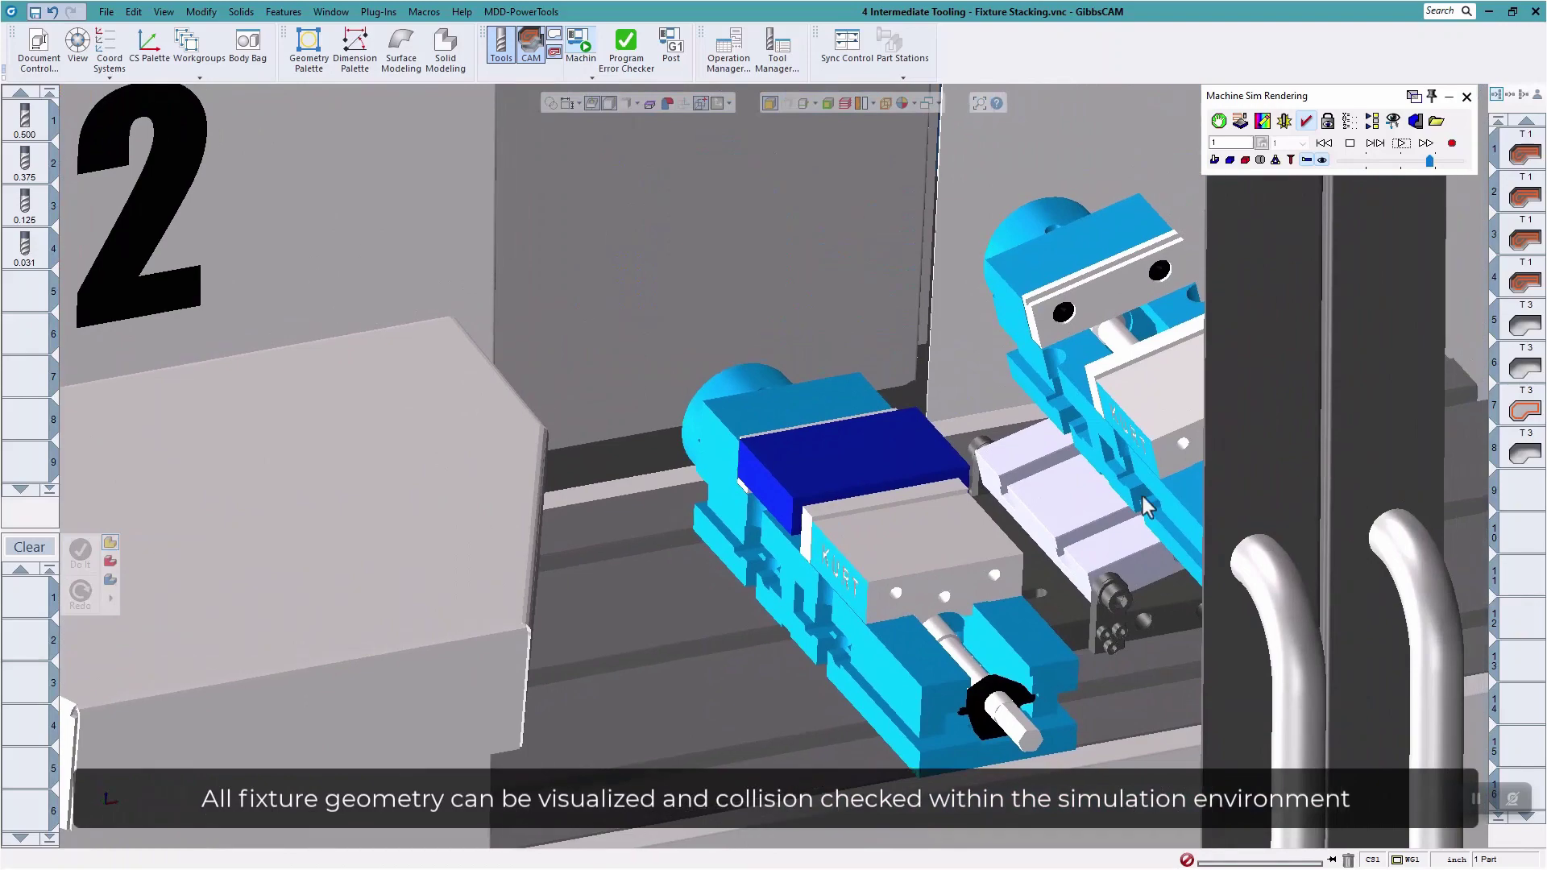
pyautogui.click(1400, 145)
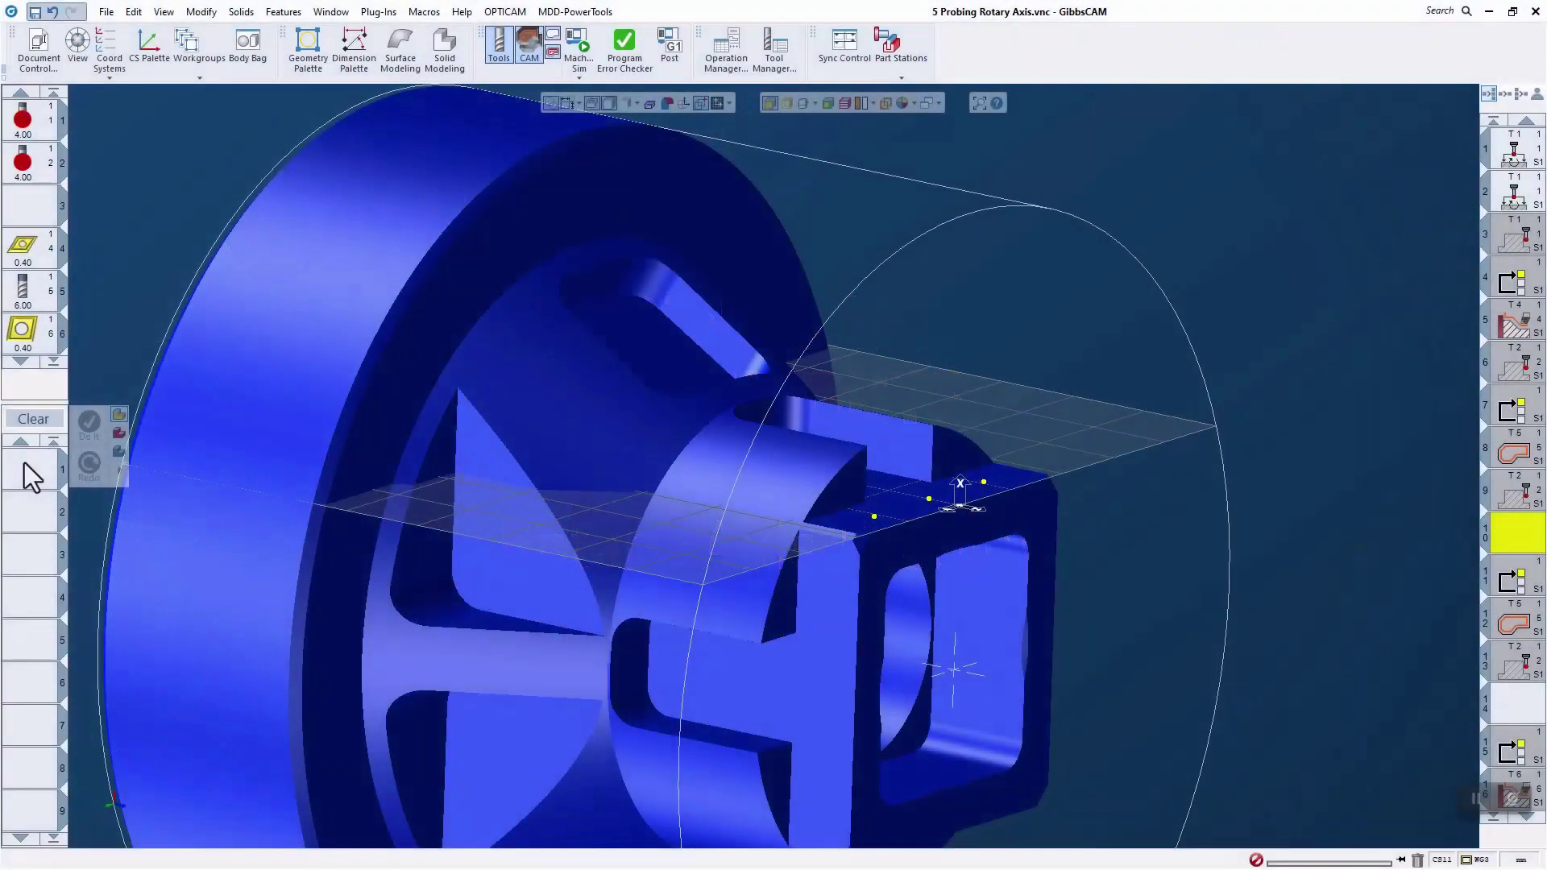
# Create a Rotary Axis probing process in the first process slot of the Probing Rotary Axis part, using the 4.000 ball probe, tool 1
pyautogui.doubleClick(26, 470)
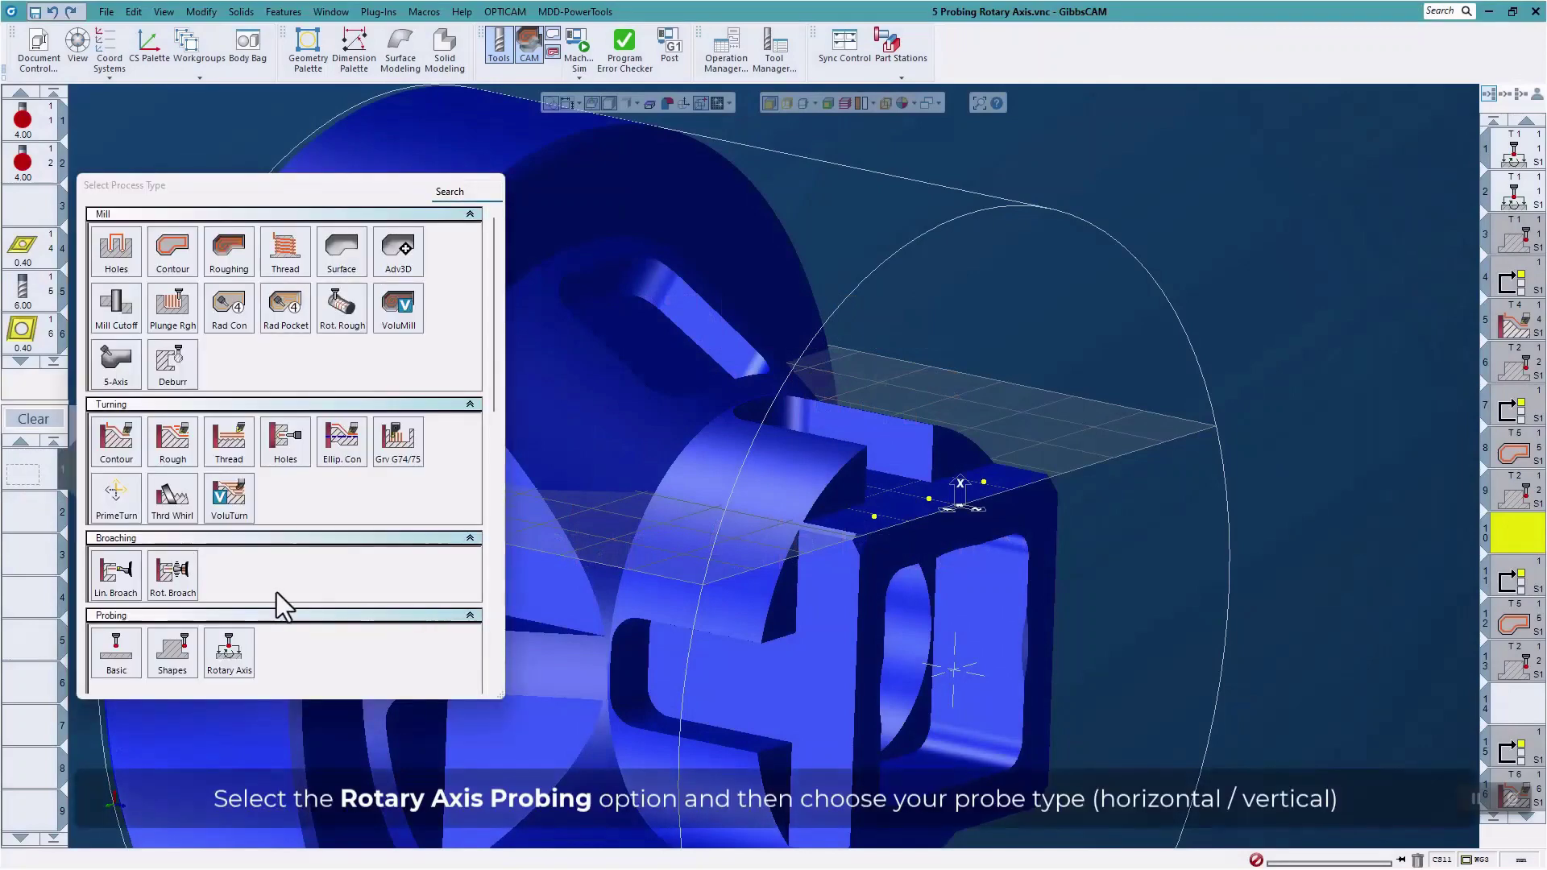
pyautogui.click(233, 659)
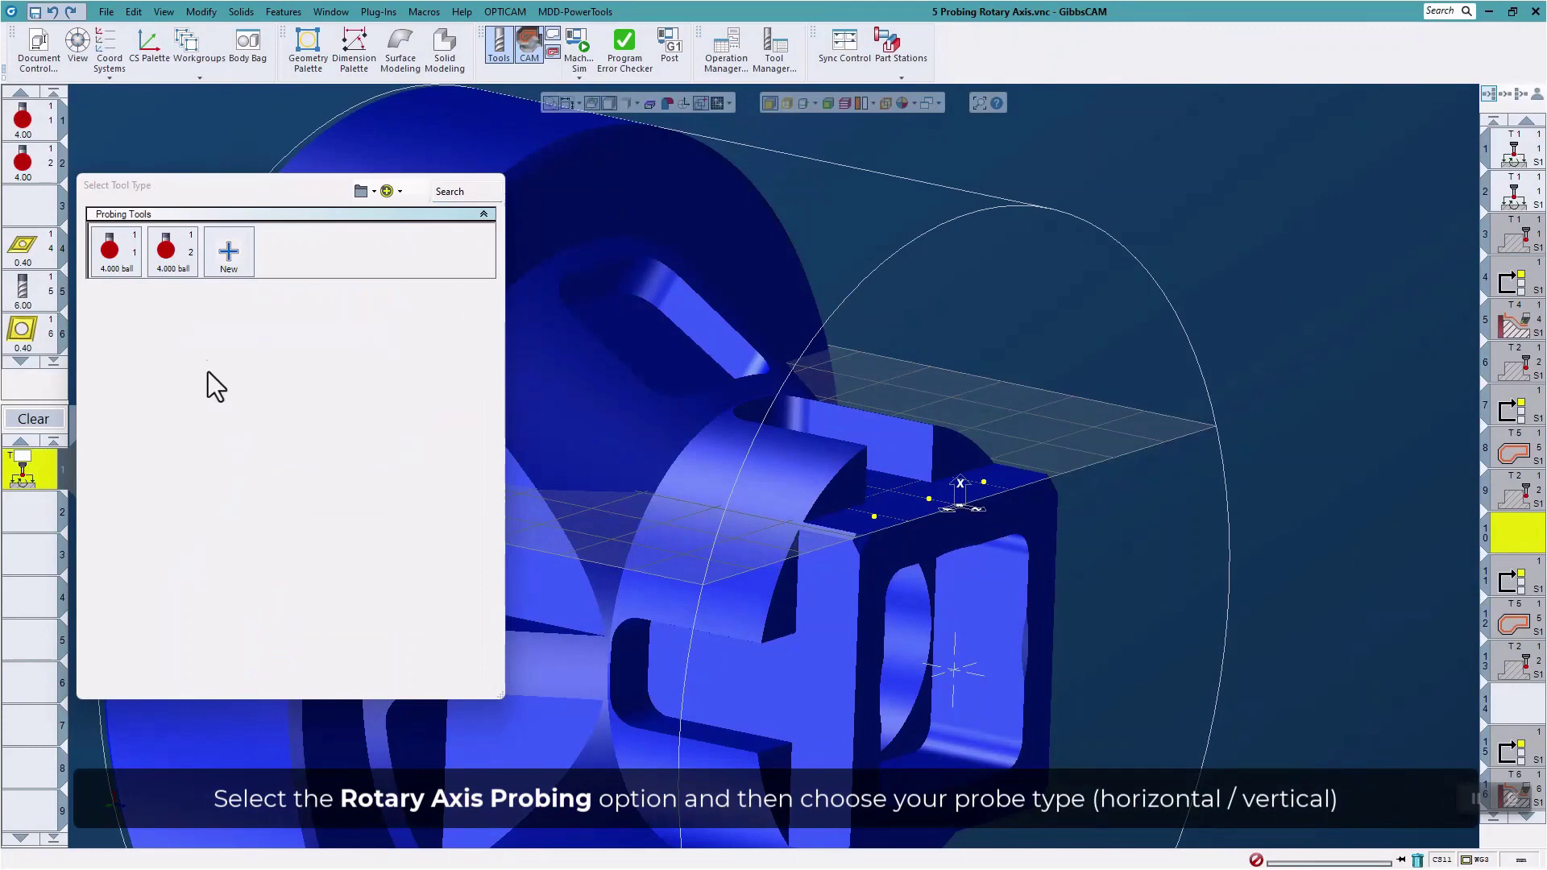
pyautogui.moveTo(115, 263)
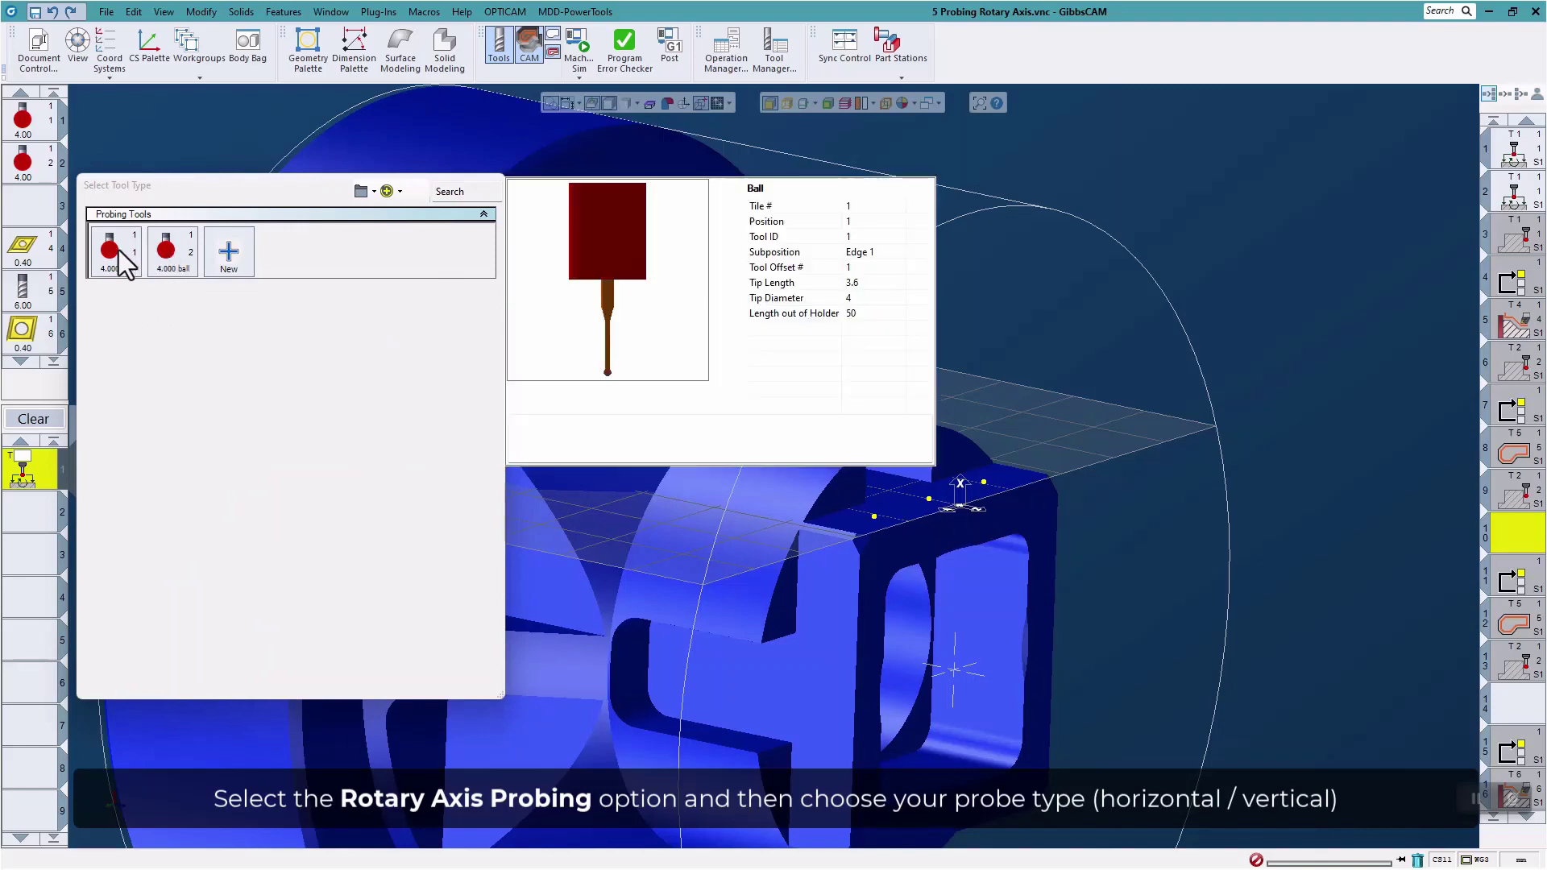
pyautogui.click(114, 250)
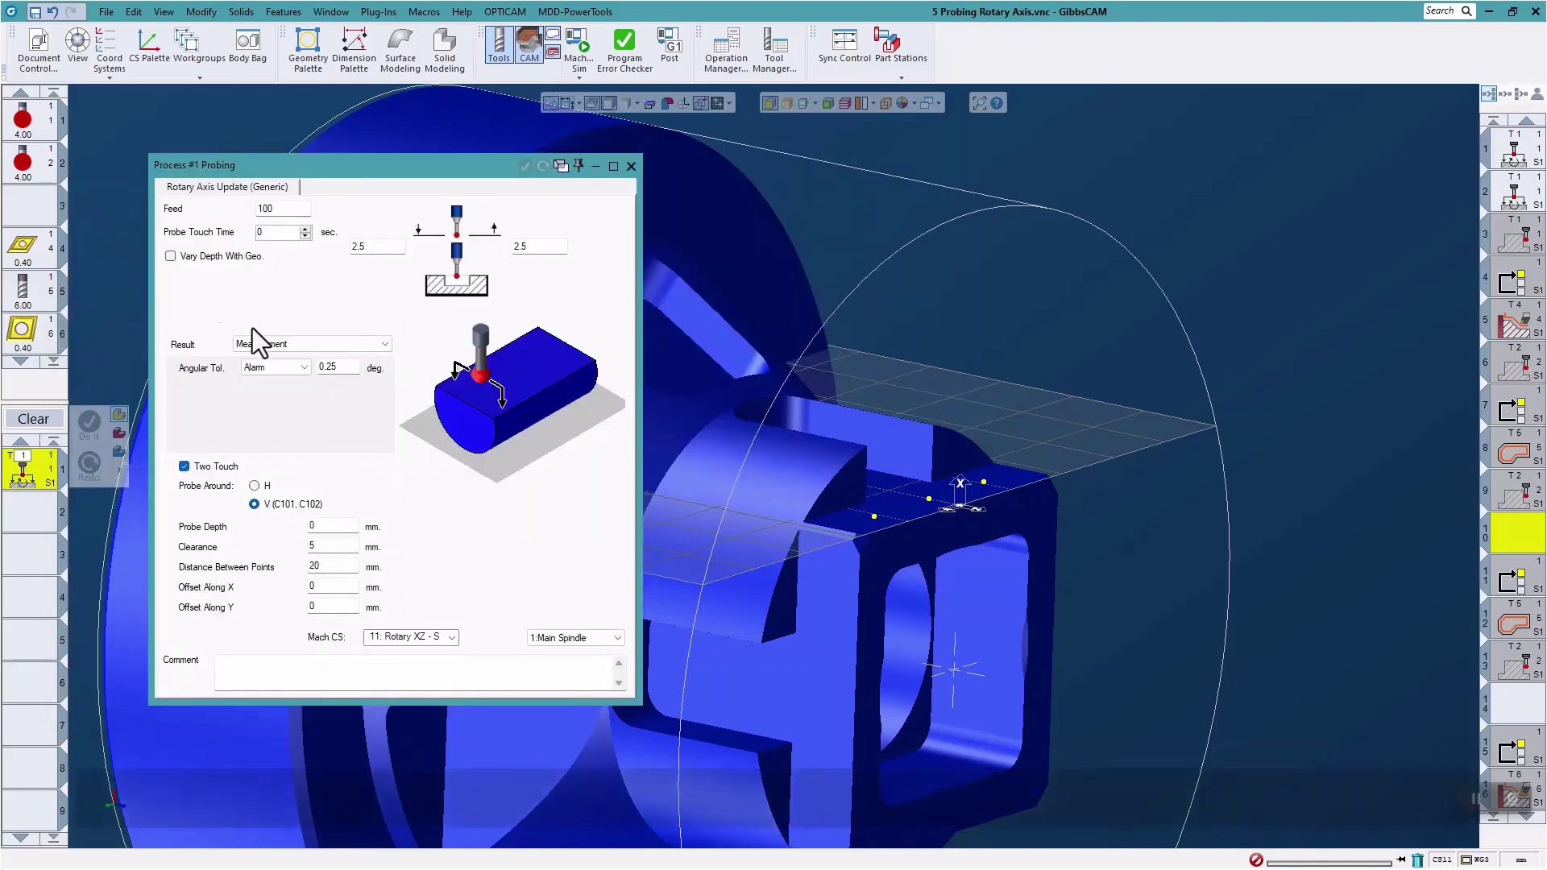
# Try Set Work Fixture Offset as the probing result, restore Measurement and close the process
pyautogui.click(311, 347)
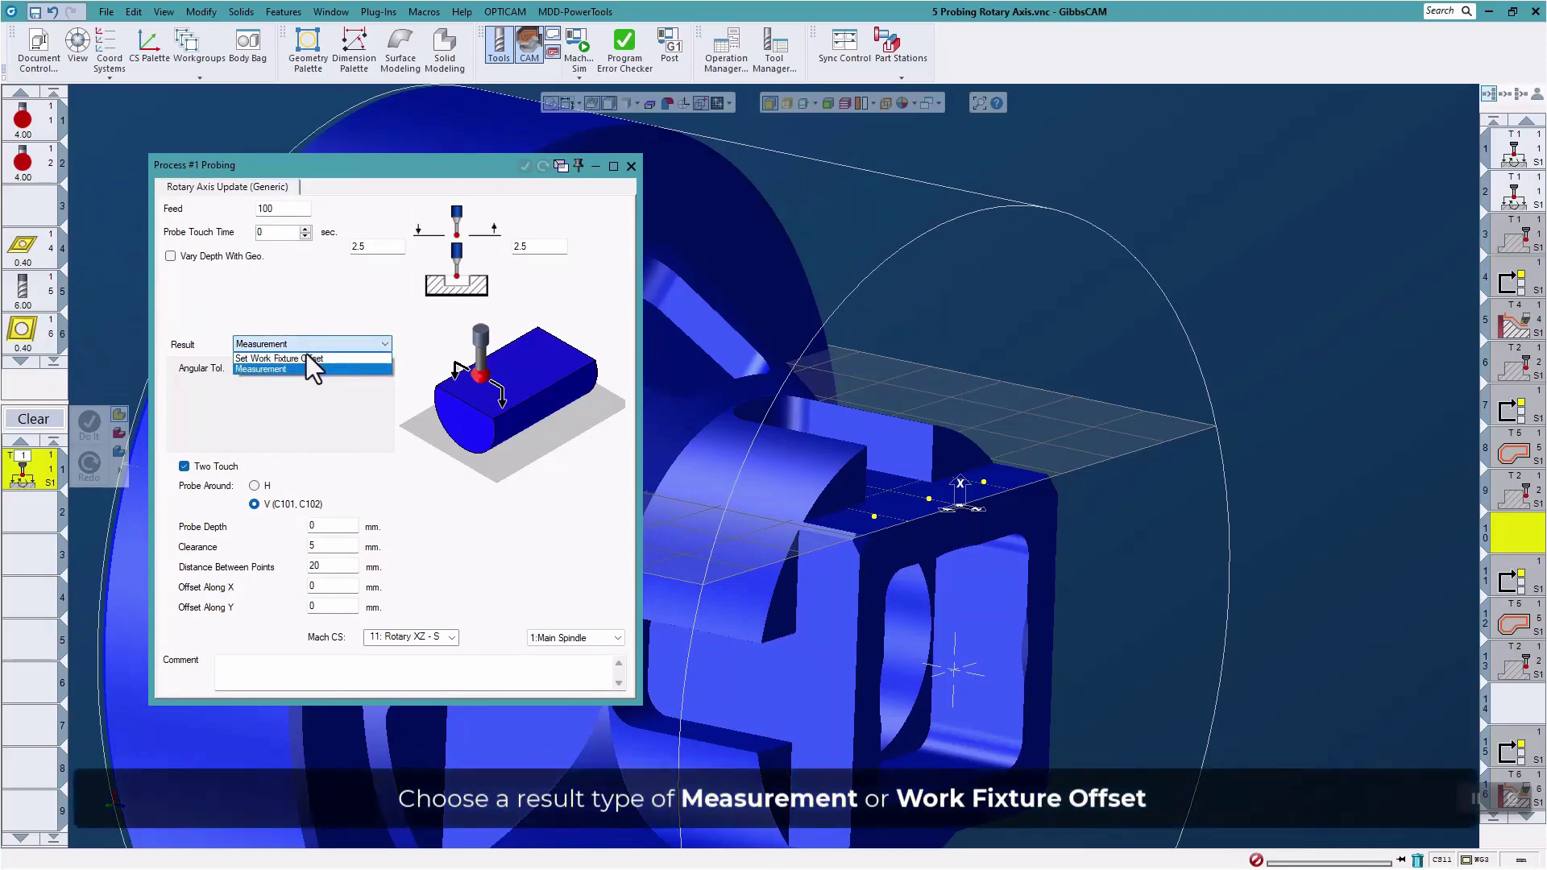
pyautogui.click(304, 357)
pyautogui.click(301, 346)
pyautogui.click(282, 368)
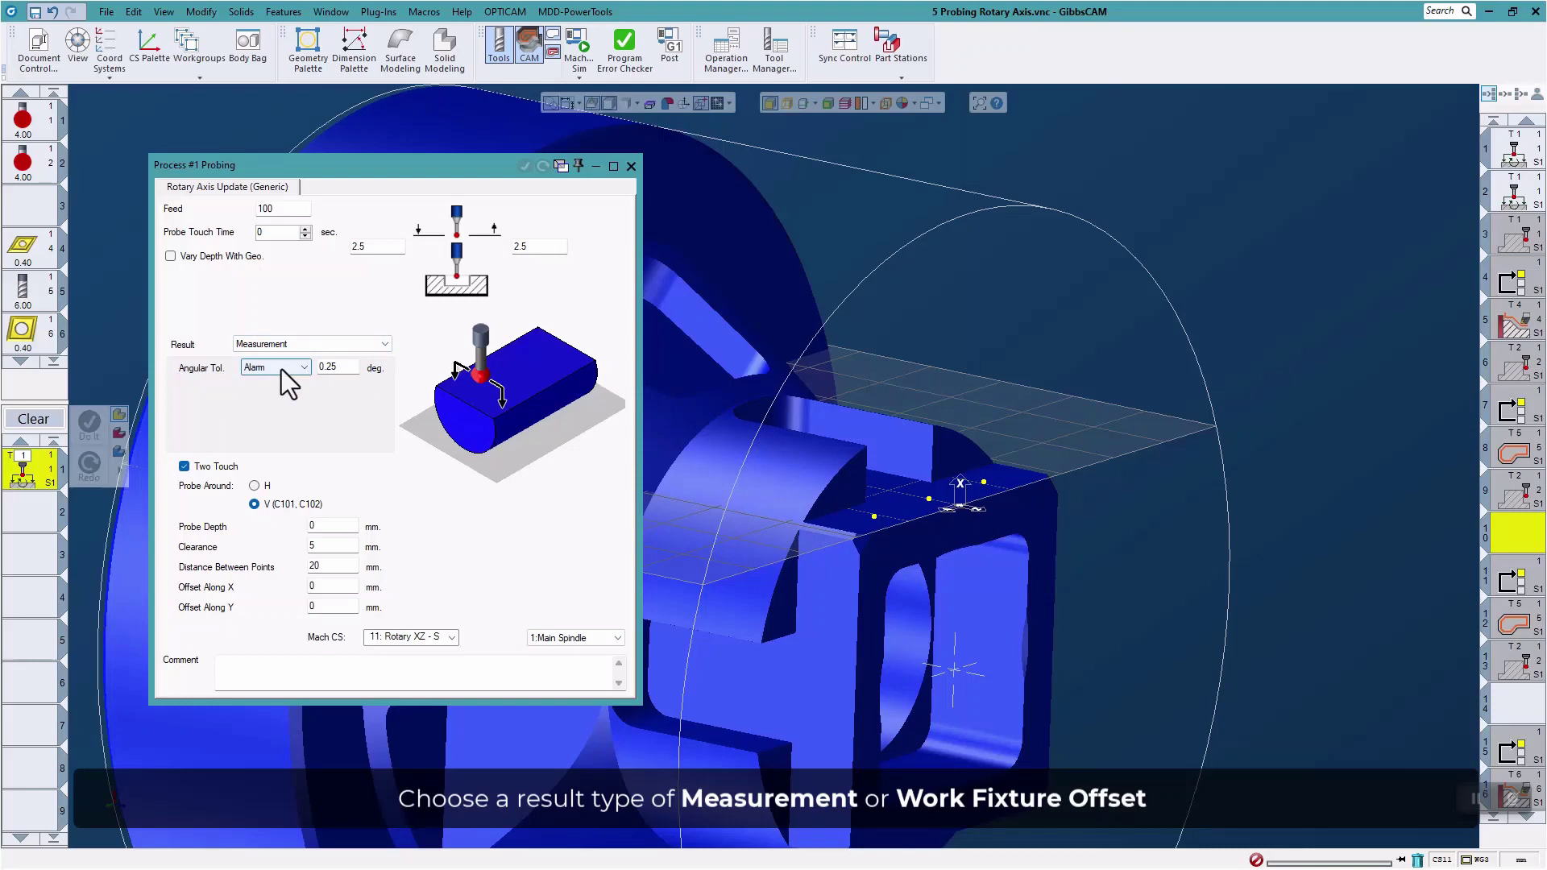
pyautogui.click(631, 166)
# Open the first and second rotary axis probing operations in turn to examine their probing locations and parameters
pyautogui.click(1512, 160)
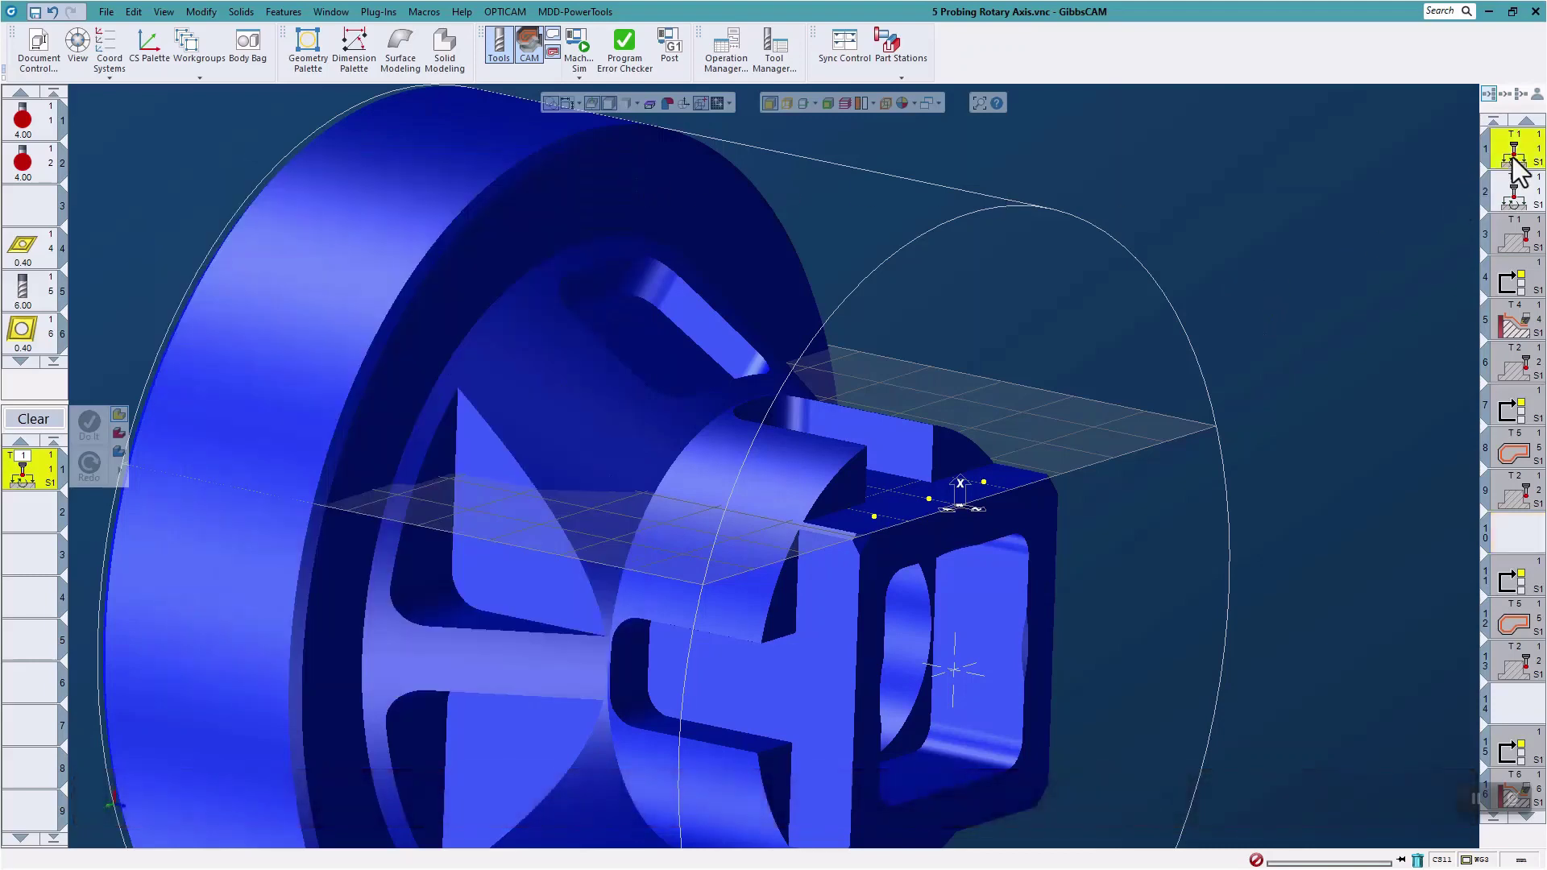
pyautogui.doubleClick(1513, 159)
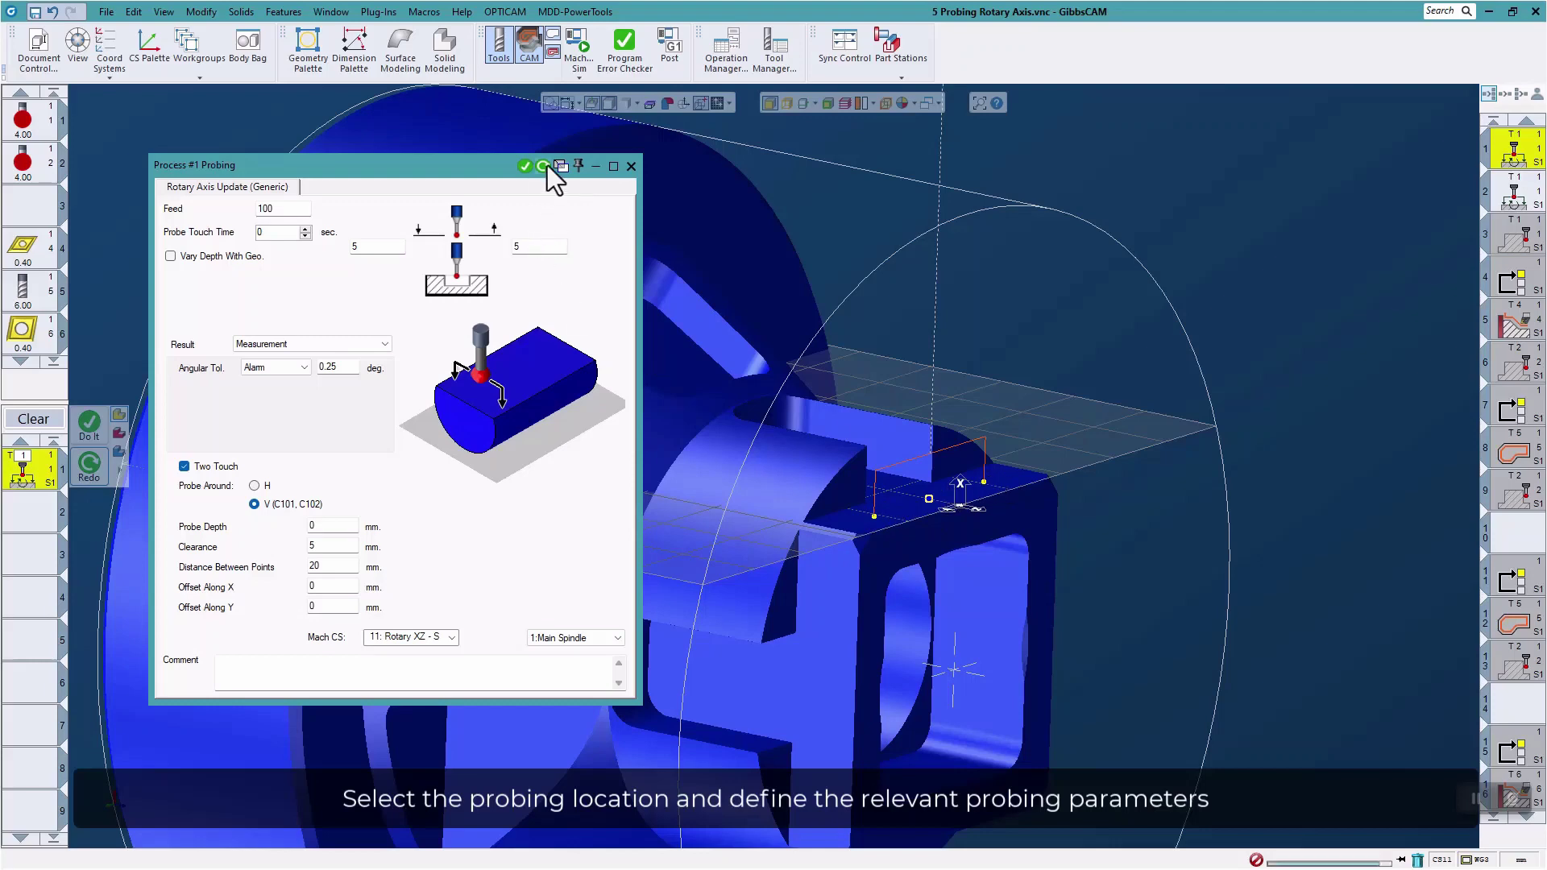
pyautogui.click(631, 166)
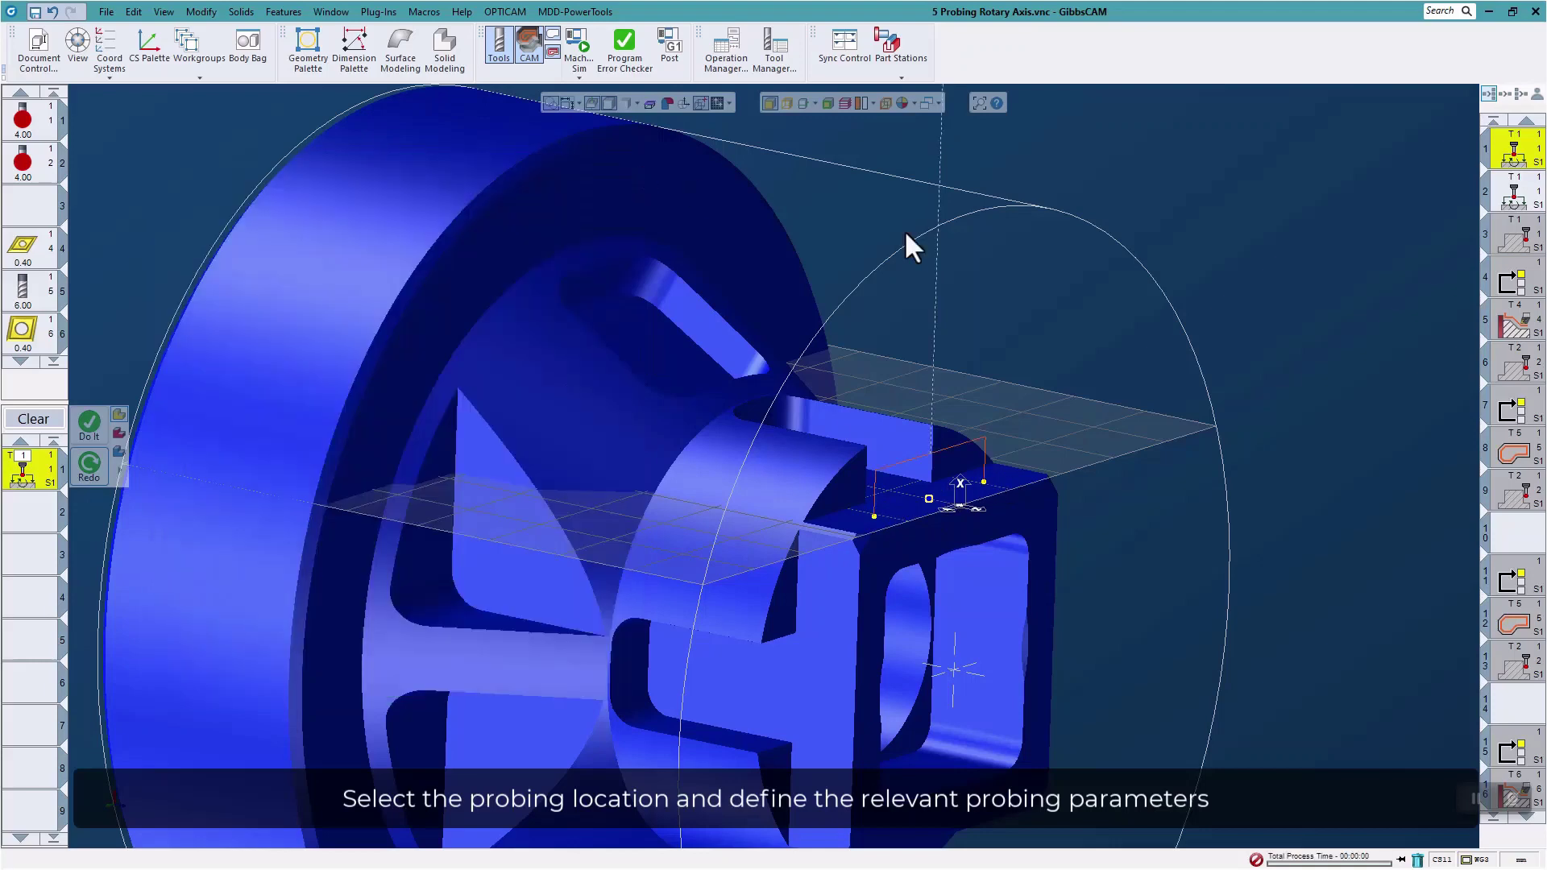
pyautogui.doubleClick(1507, 193)
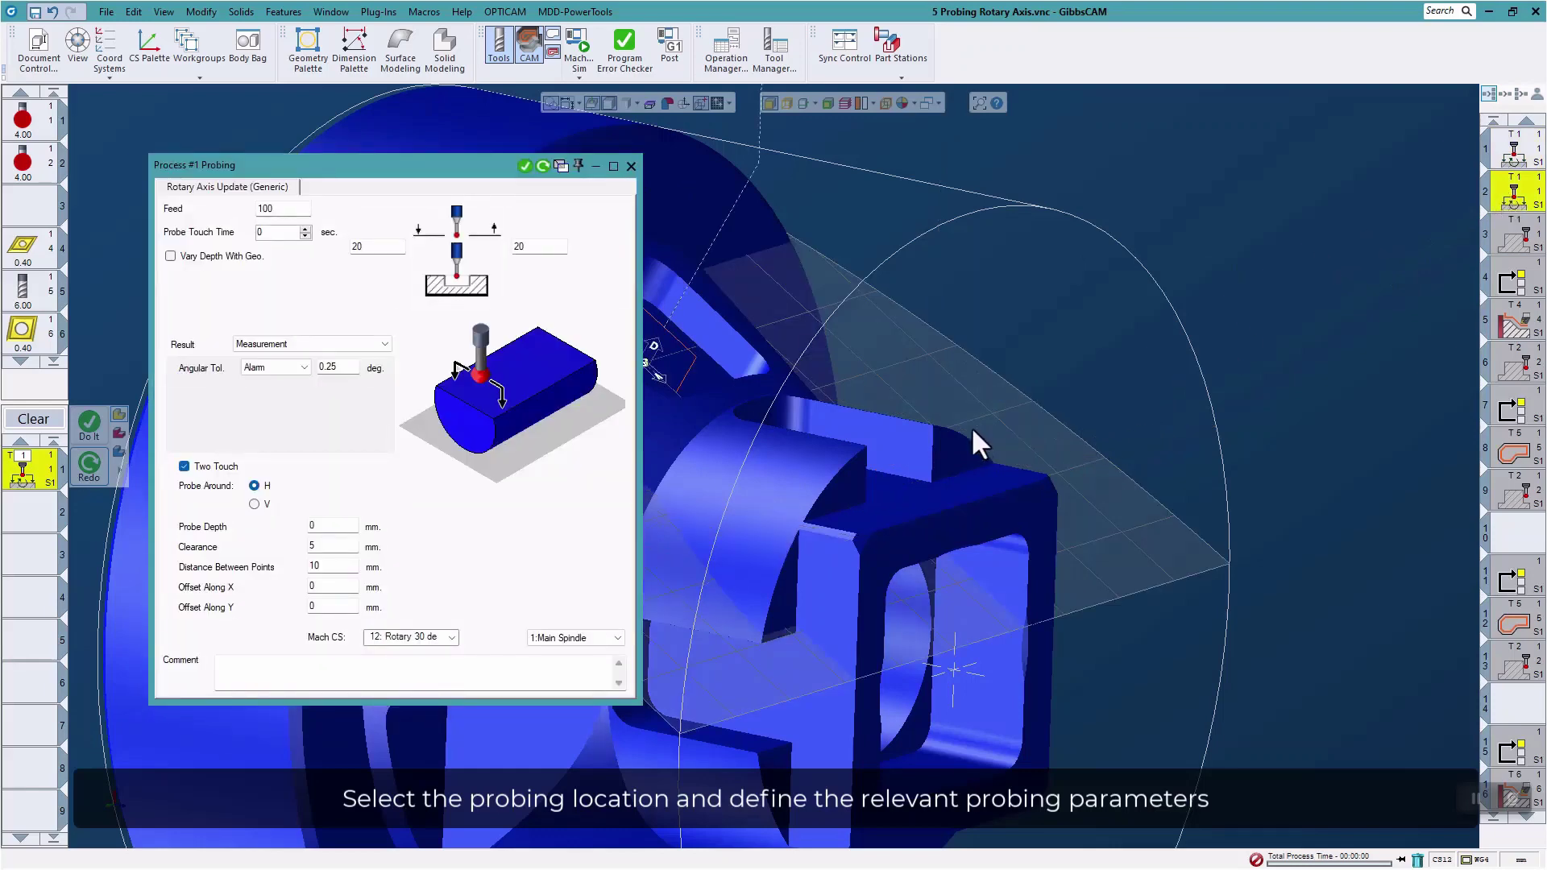
pyautogui.moveTo(452, 162); pyautogui.dragTo(318, 156)
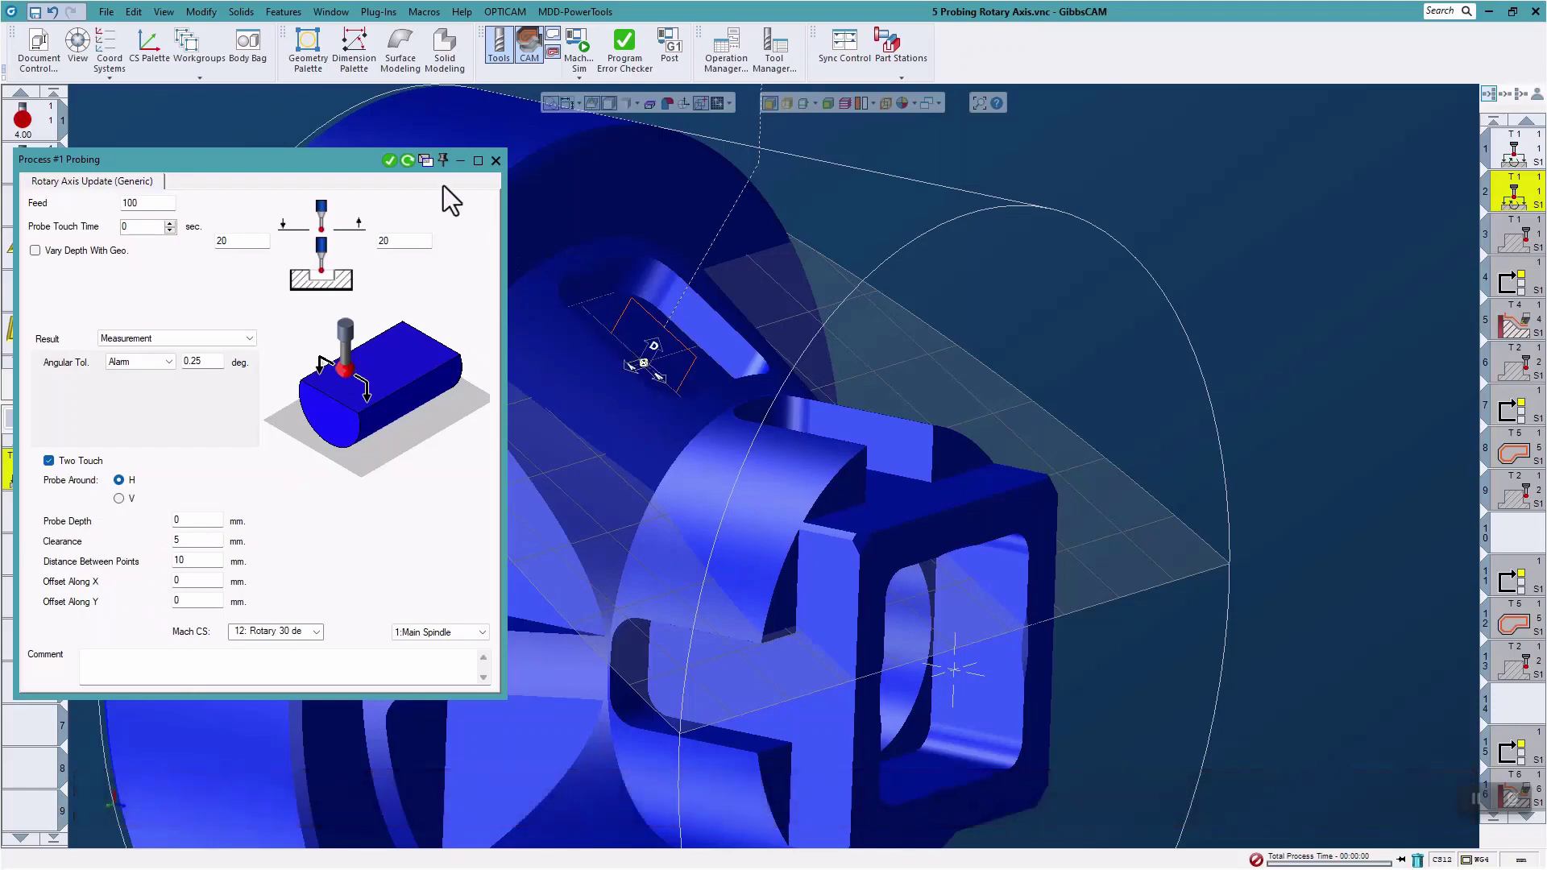
pyautogui.click(497, 160)
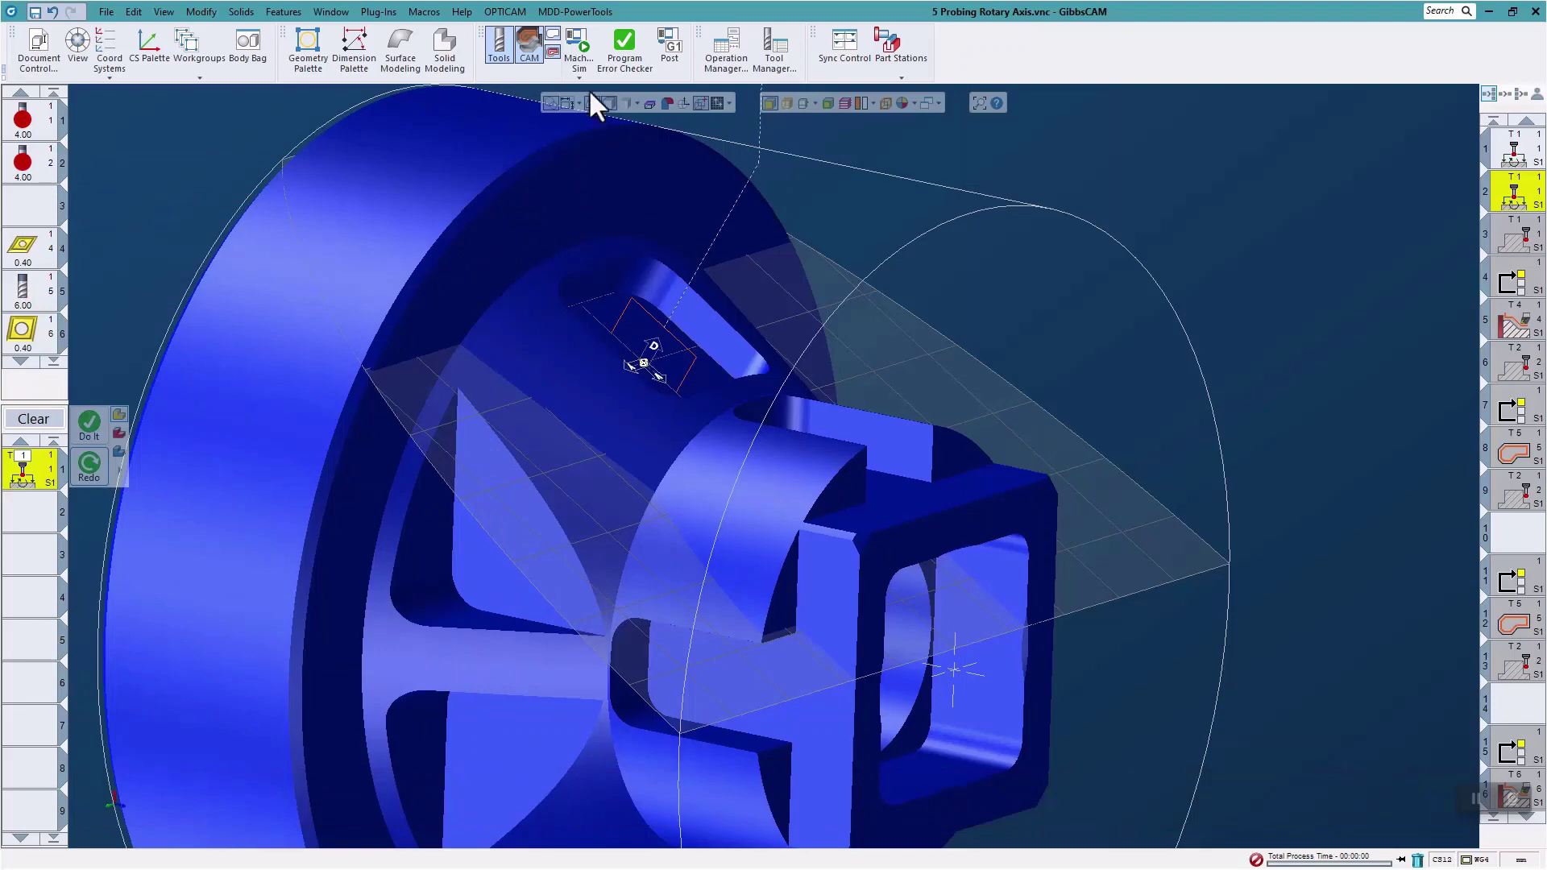
# Run the machine simulation to verify the rotary axis probing operations
pyautogui.click(587, 60)
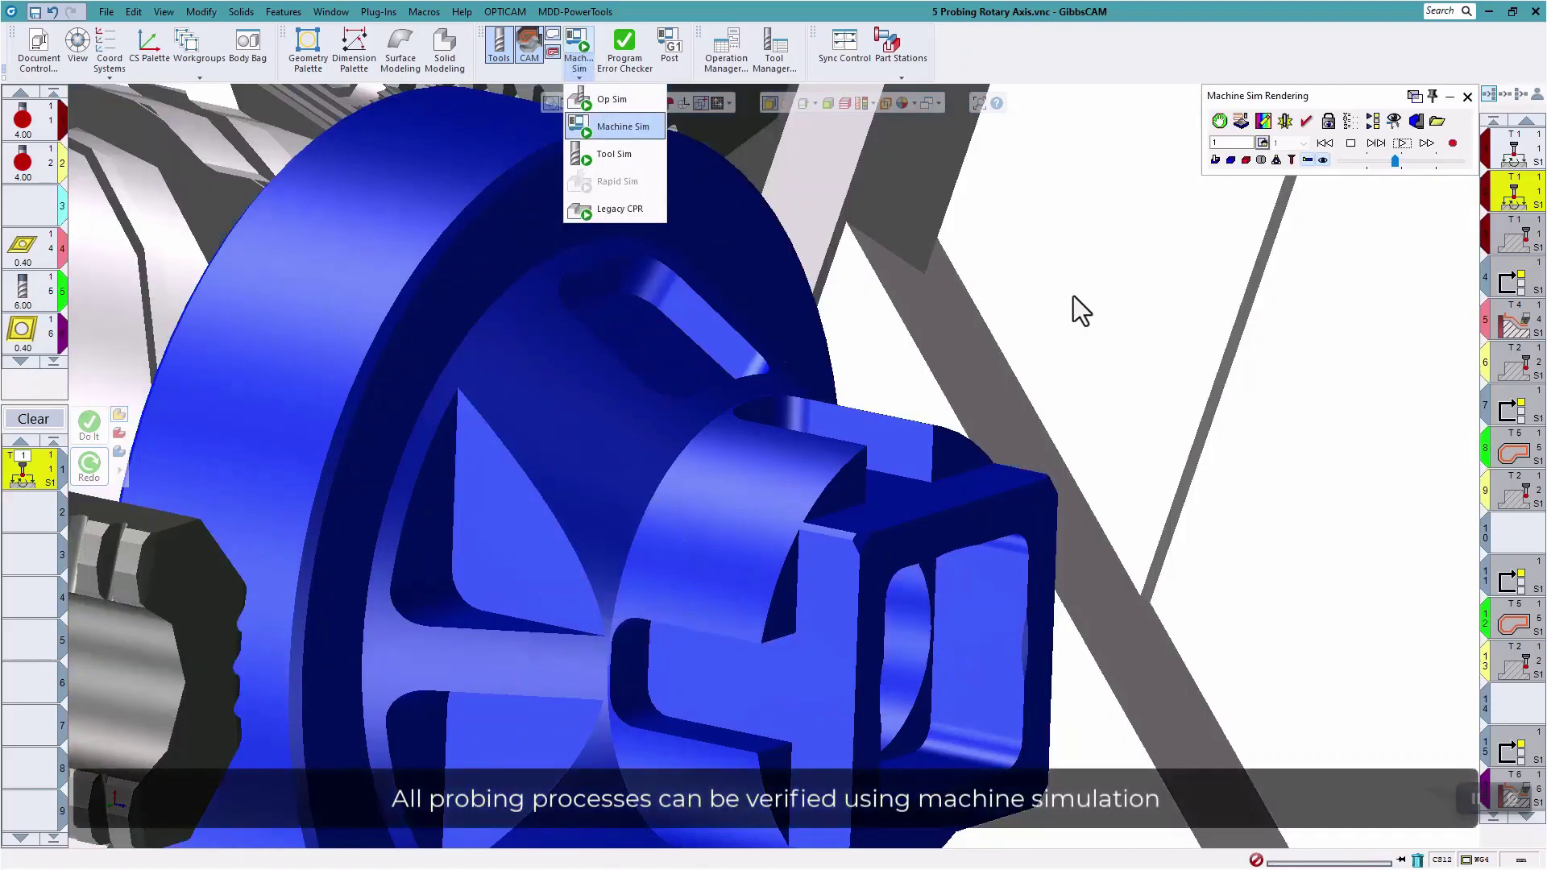
pyautogui.click(1402, 143)
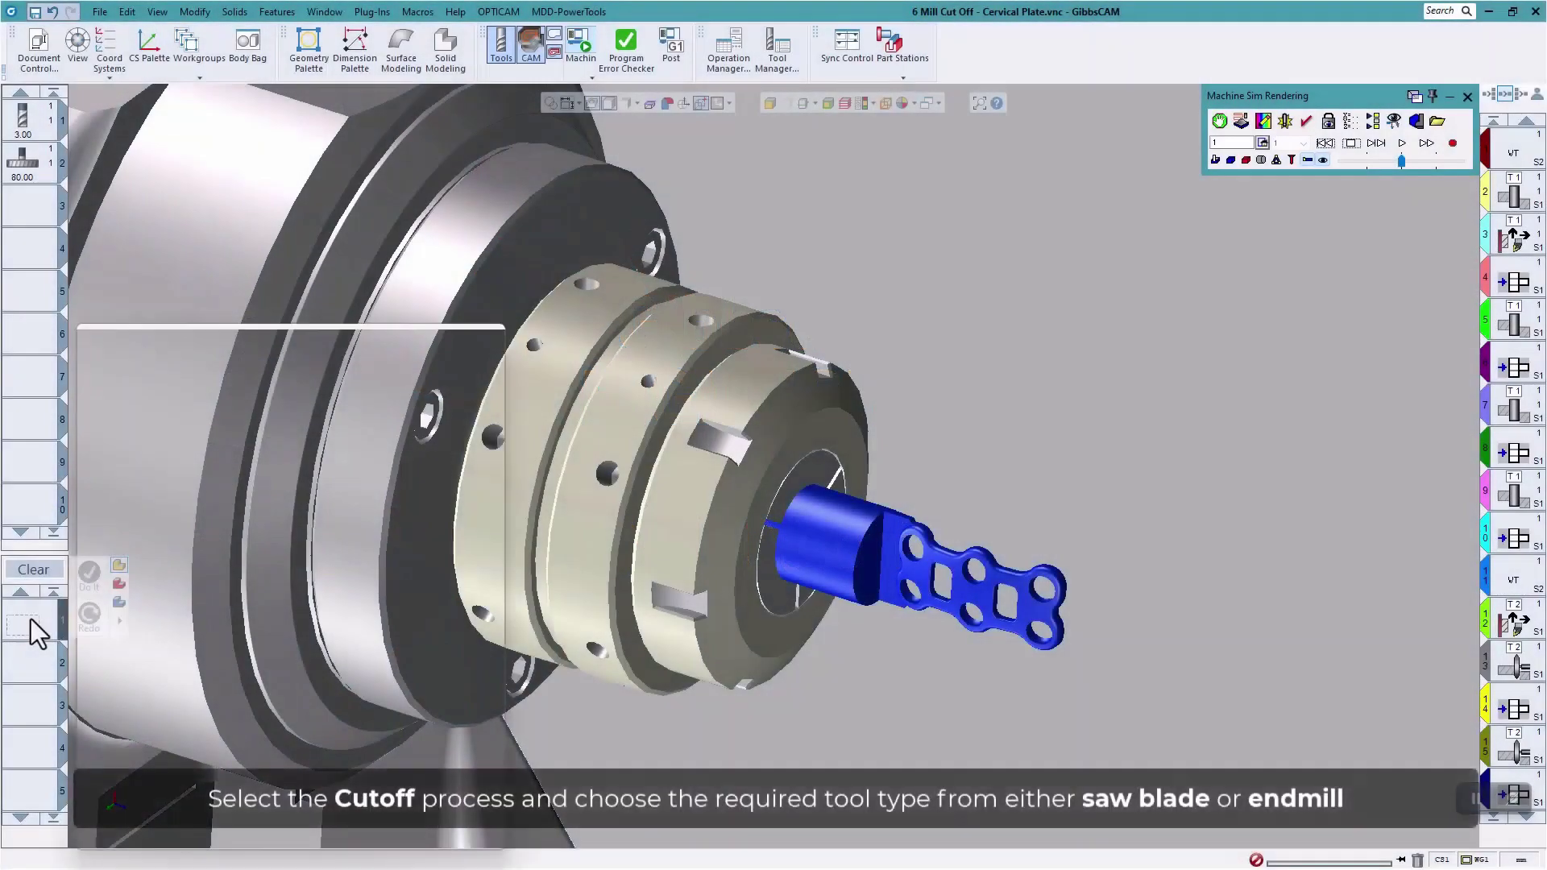
# Create a Mill Cutoff process in the first process slot of the Cervical Plate part, using the 3.000 rough endmill, tool 1
pyautogui.click(31, 619)
pyautogui.click(127, 463)
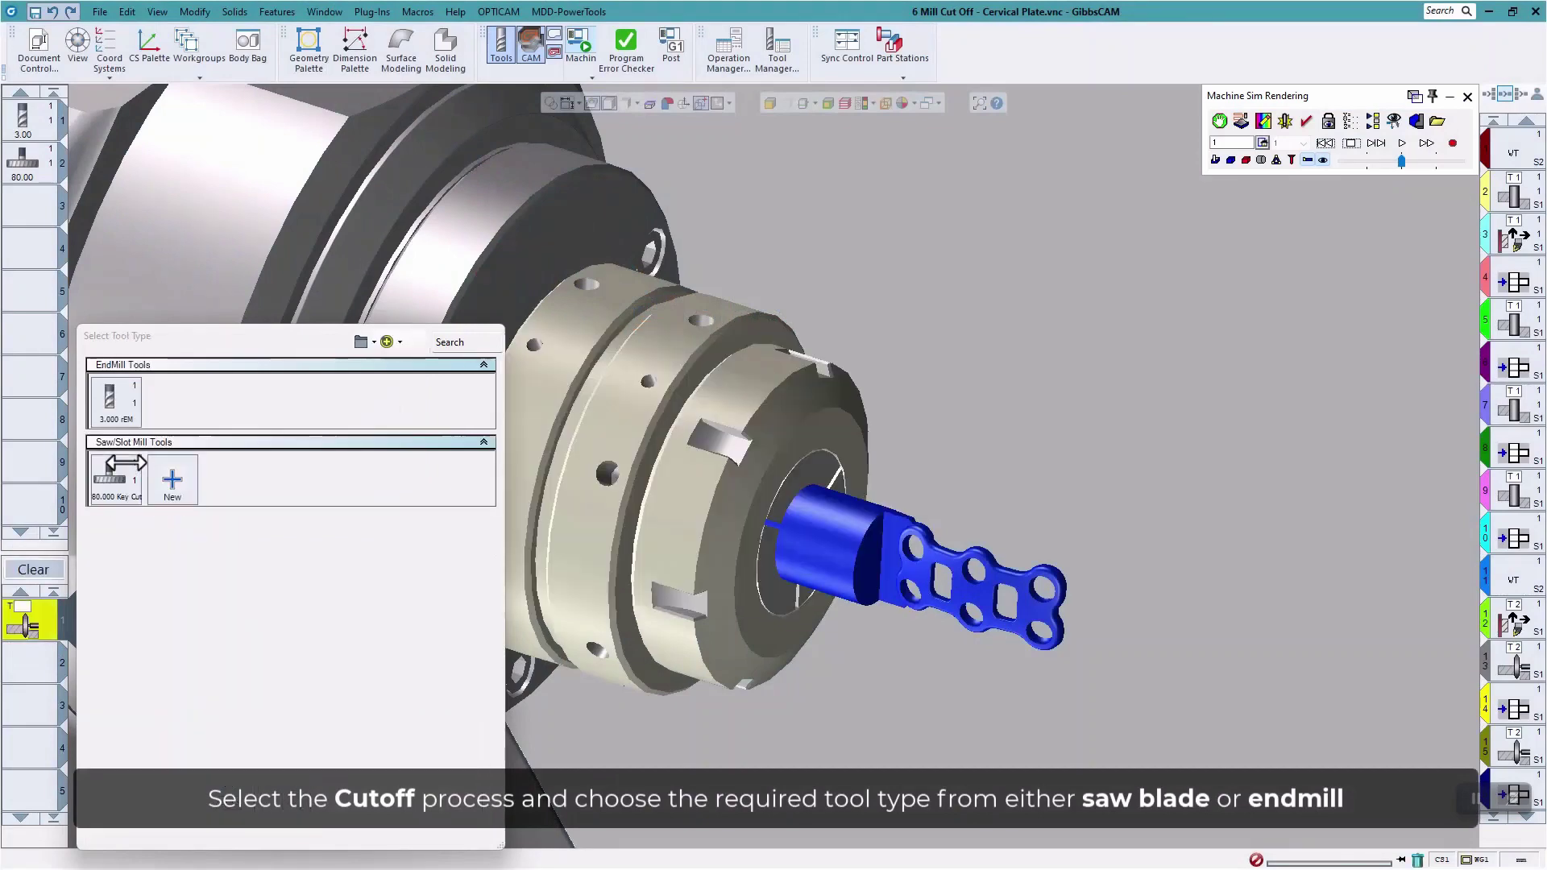
pyautogui.moveTo(127, 462)
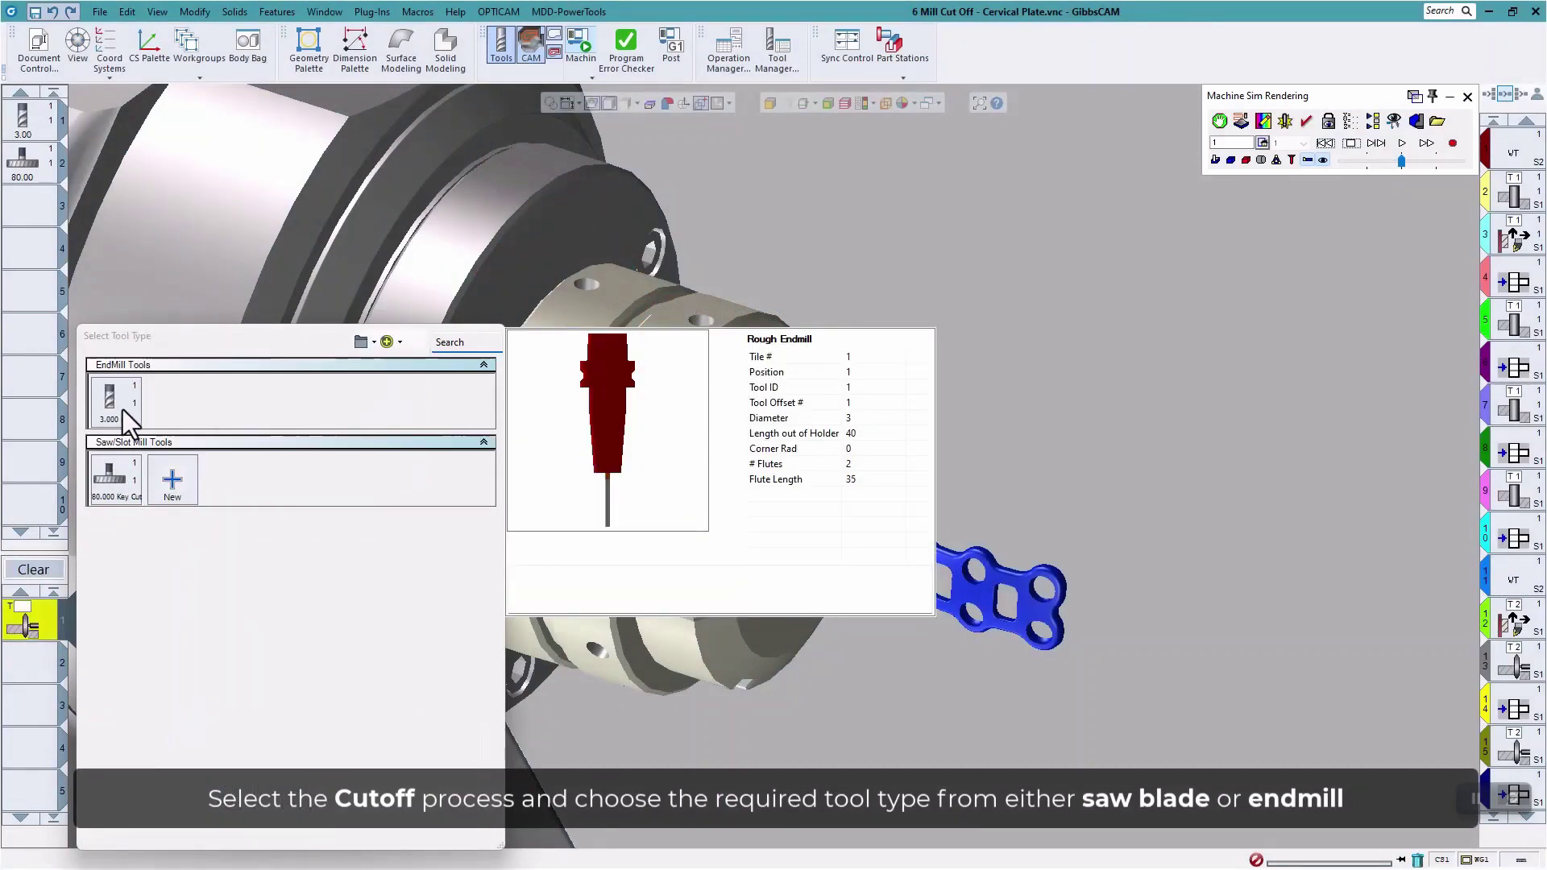
pyautogui.click(122, 409)
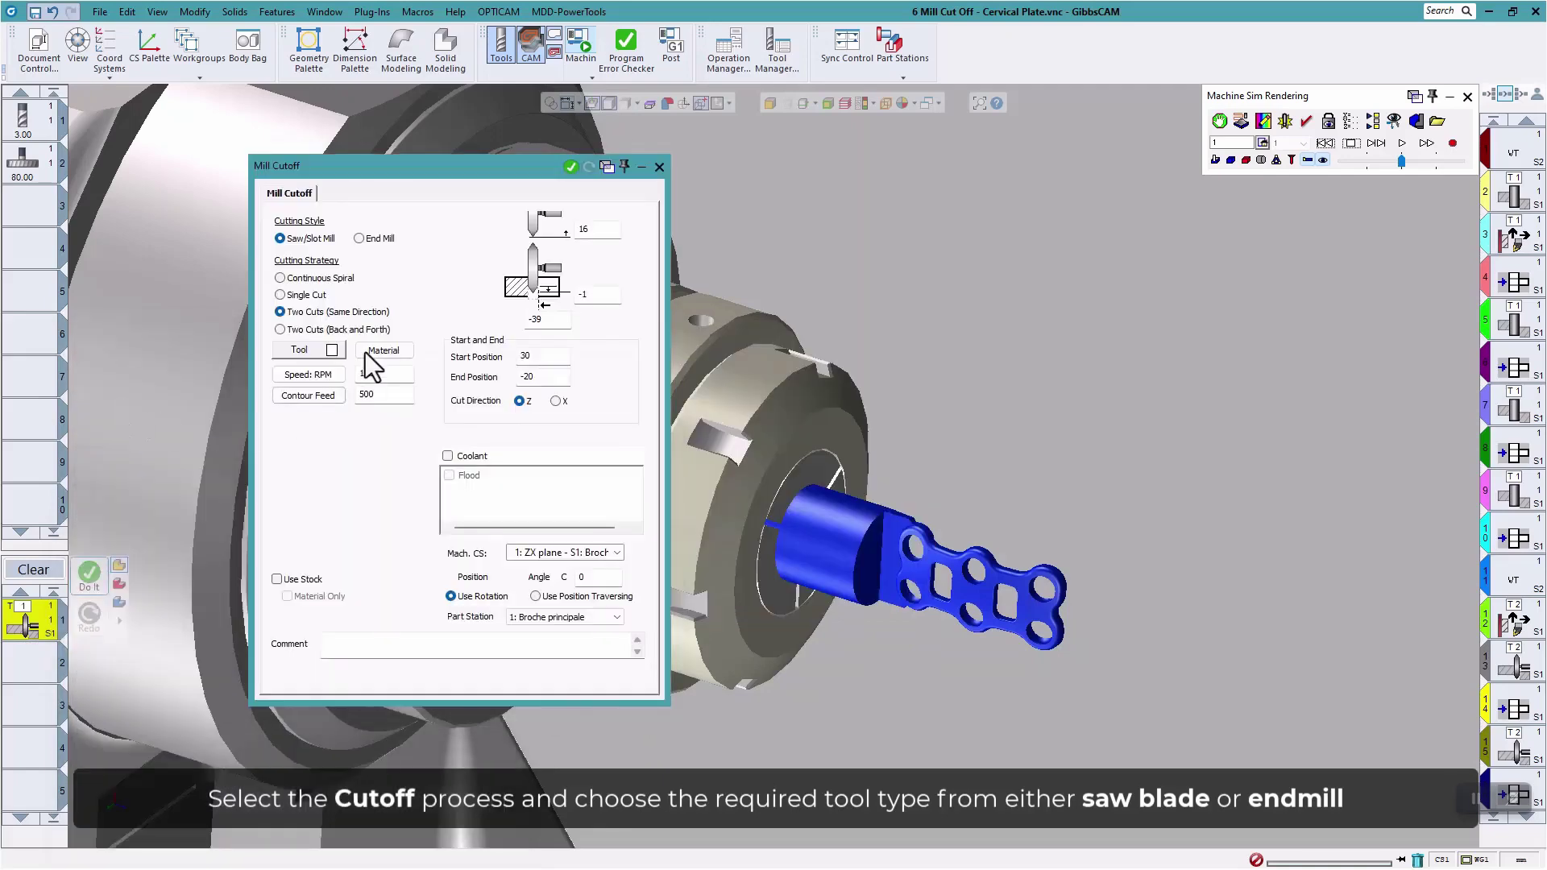
# Try Continuous Spiral, Single Cut and Two Cuts (Same Direction), choose Two Cuts (Back and Forth) as the cutting strategy, and close the process
pyautogui.click(352, 279)
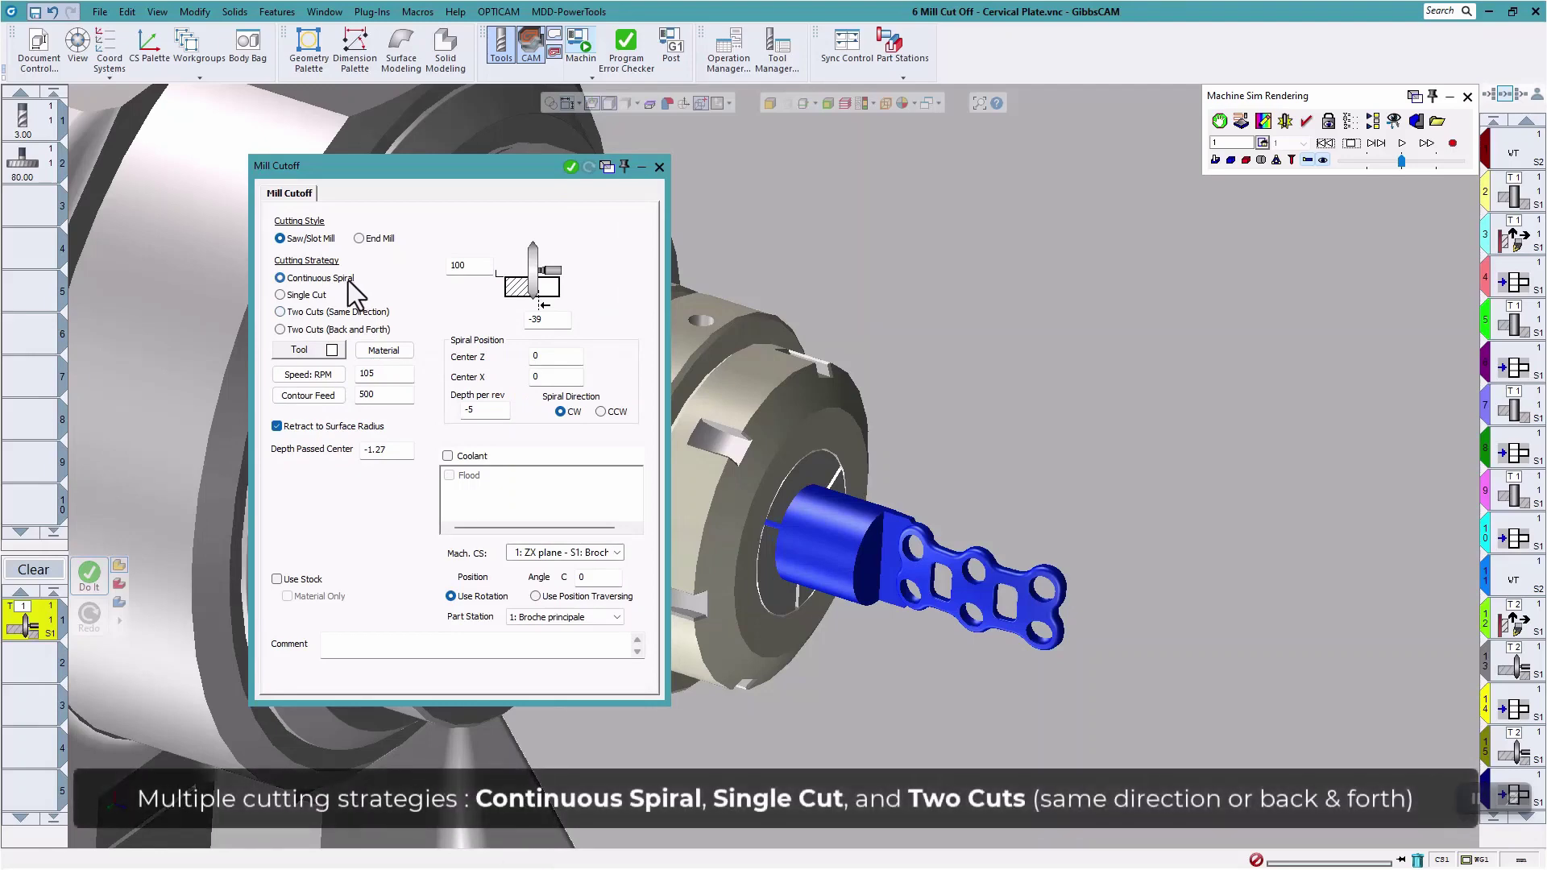
pyautogui.click(322, 296)
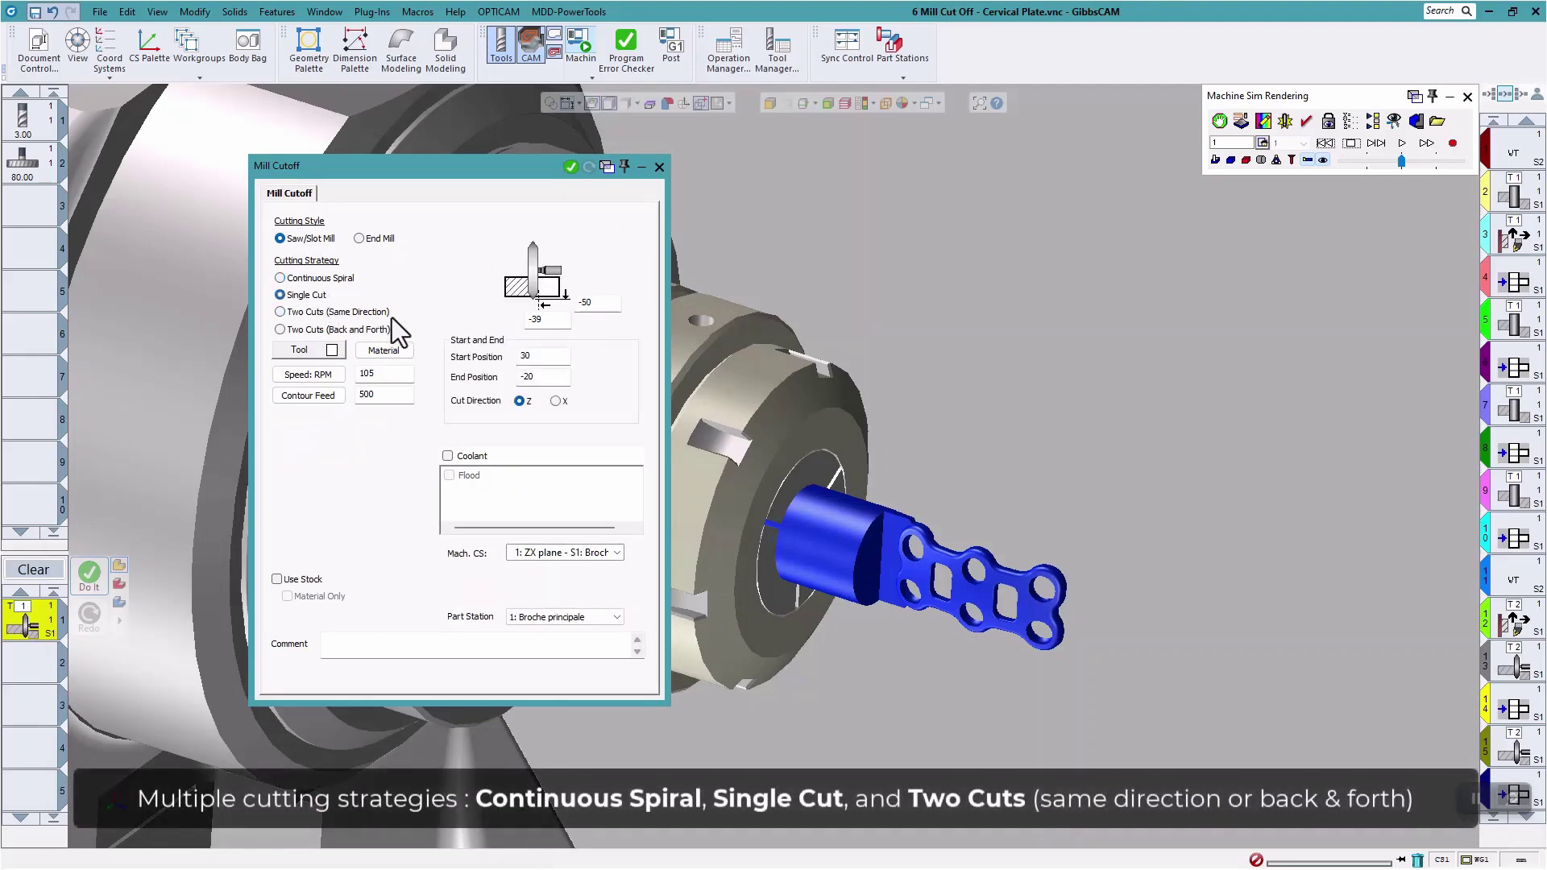
pyautogui.click(377, 314)
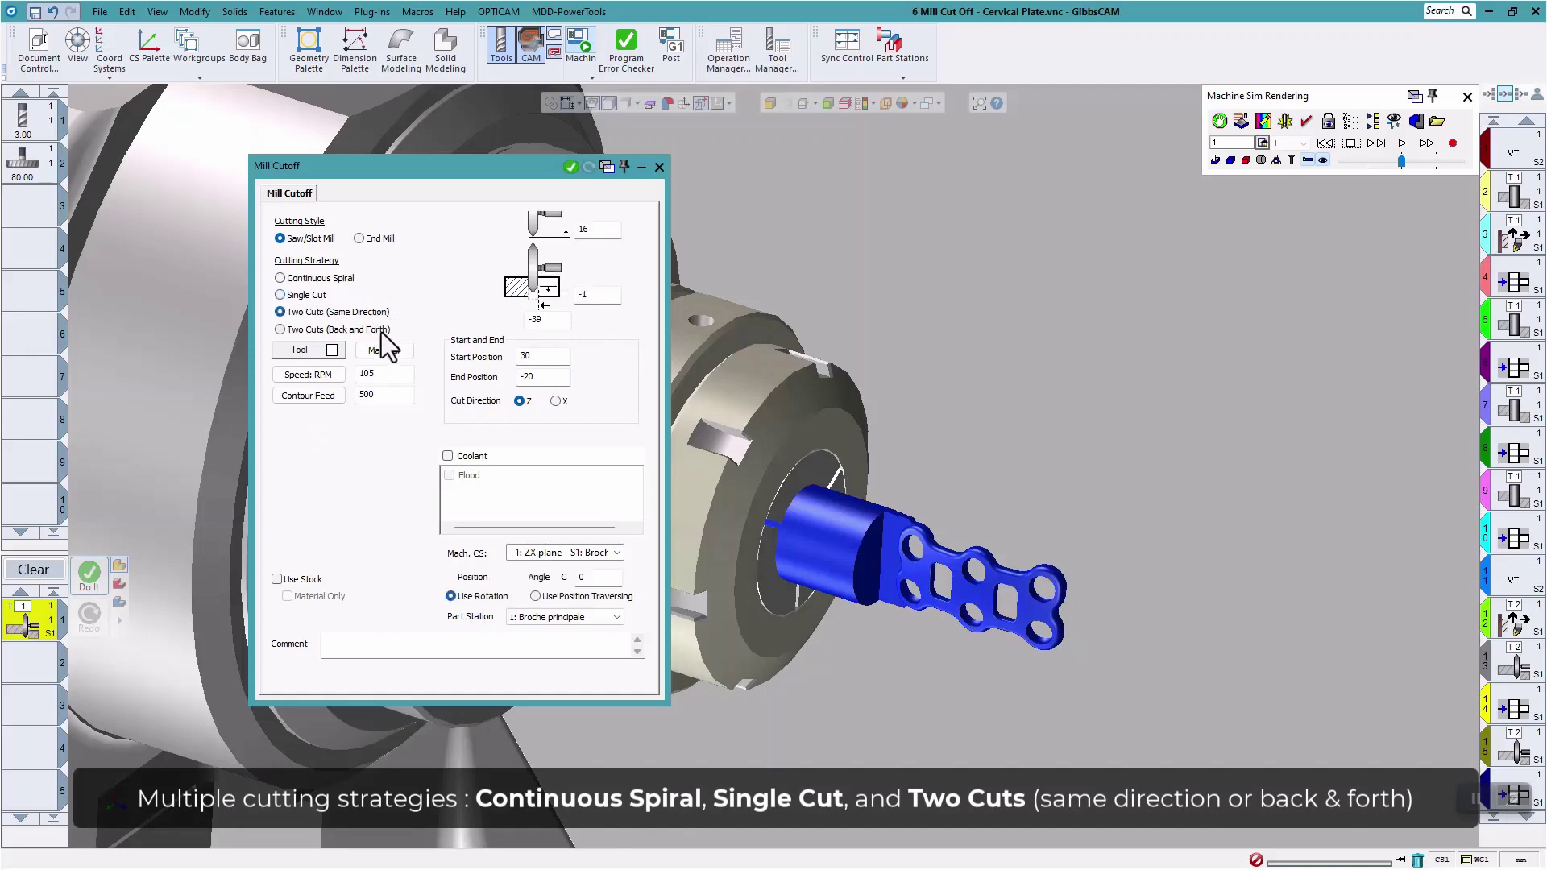
pyautogui.click(381, 330)
pyautogui.click(660, 169)
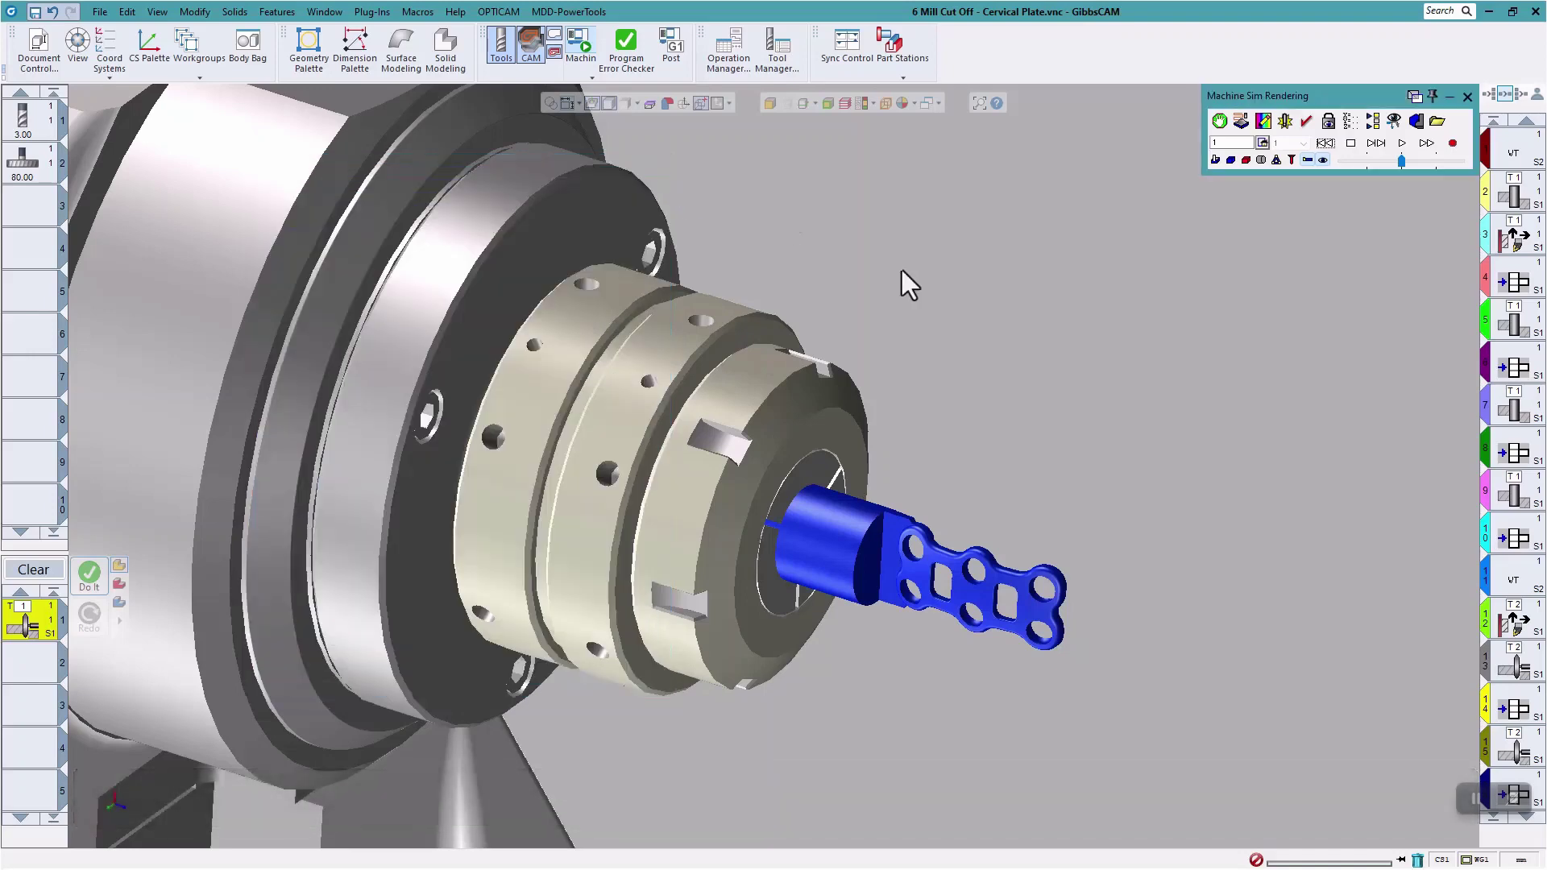
# Run the machine simulation to verify the mill cutoff of the cervical plate
pyautogui.click(1401, 144)
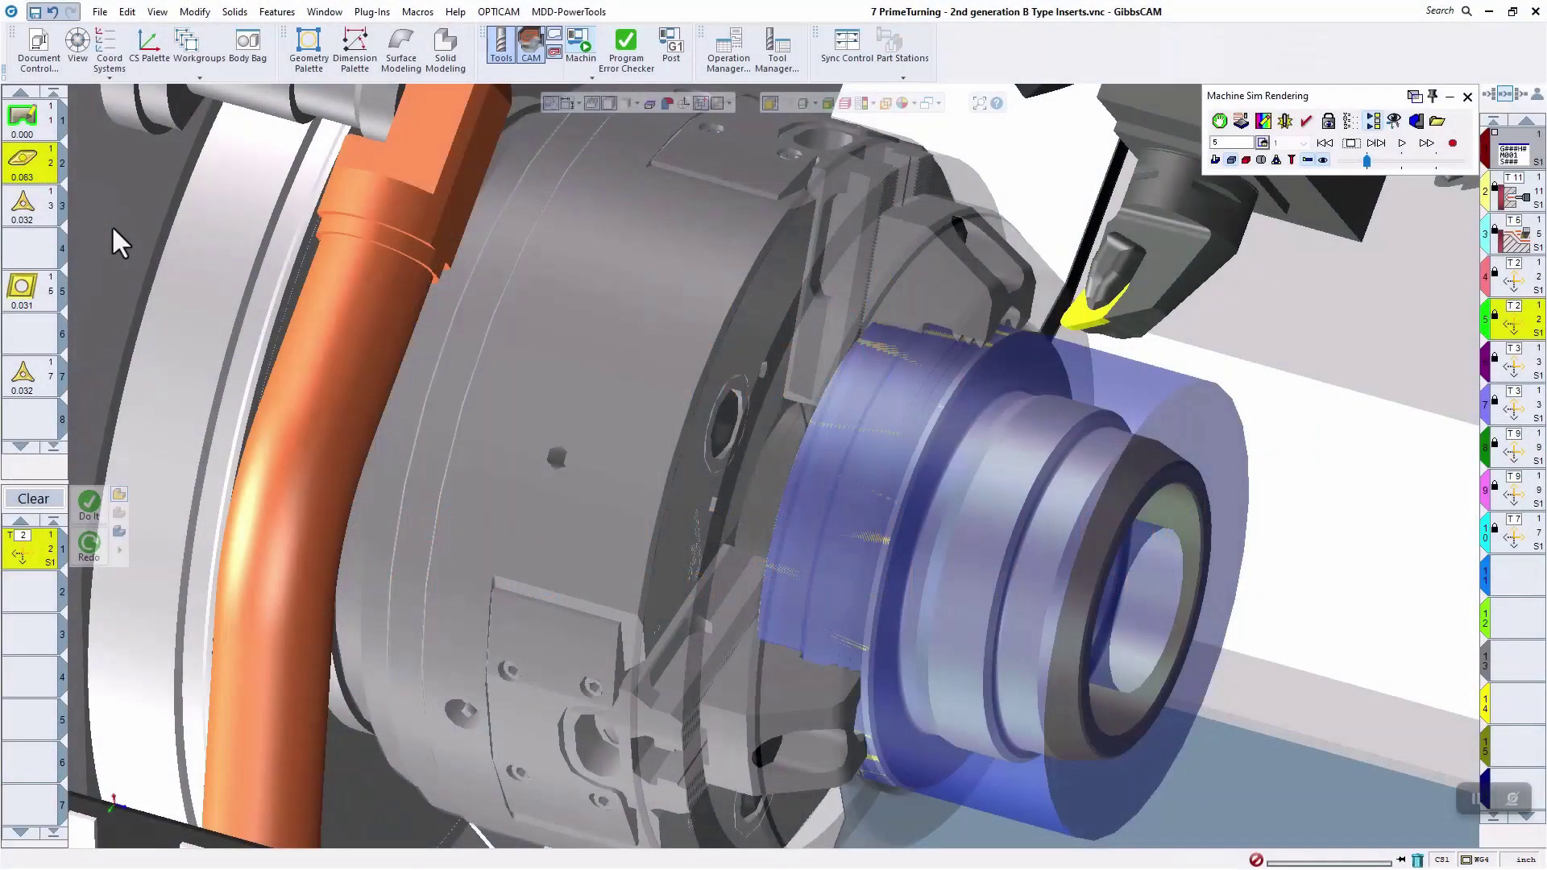
# Open PrimeB turning tool 2 to examine its holder in 3D, tip radius and inscribed diameter, and close it
pyautogui.doubleClick(22, 161)
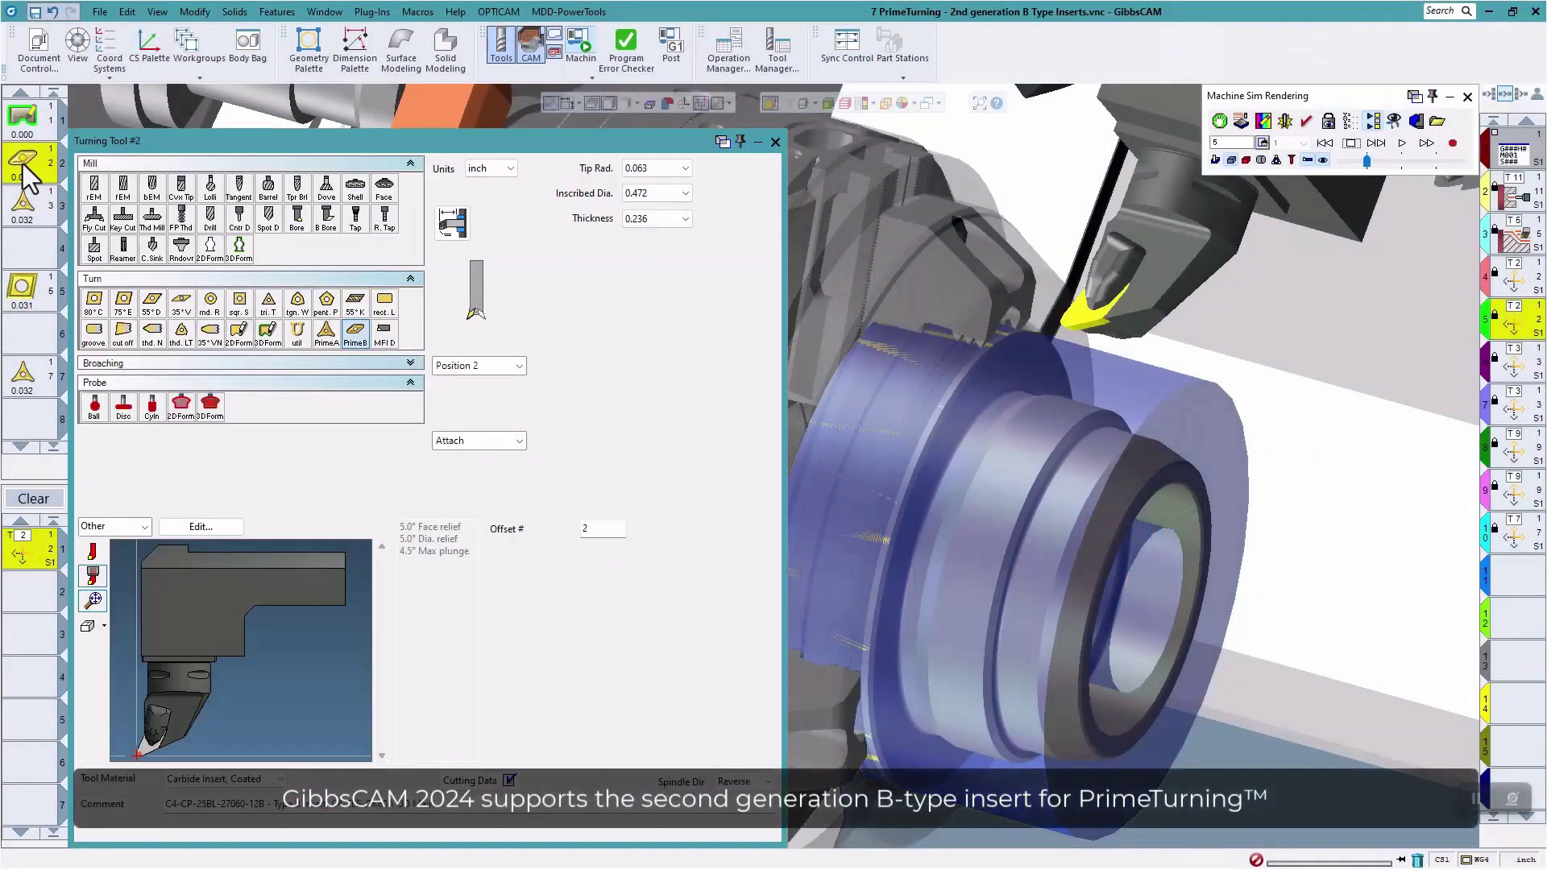
pyautogui.moveTo(152, 733); pyautogui.dragTo(256, 607)
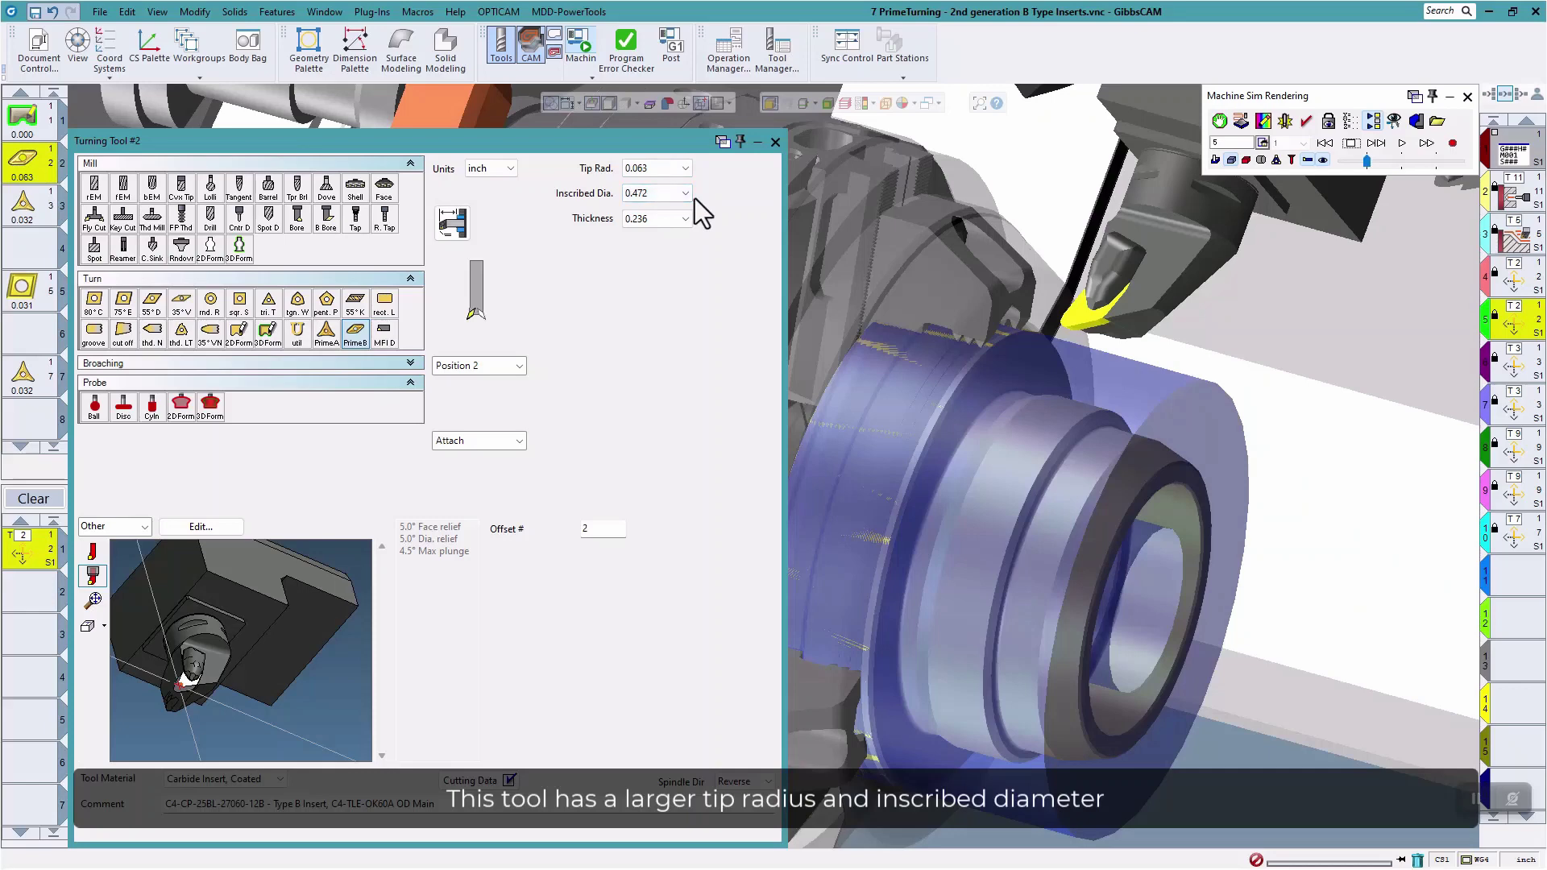
pyautogui.click(775, 142)
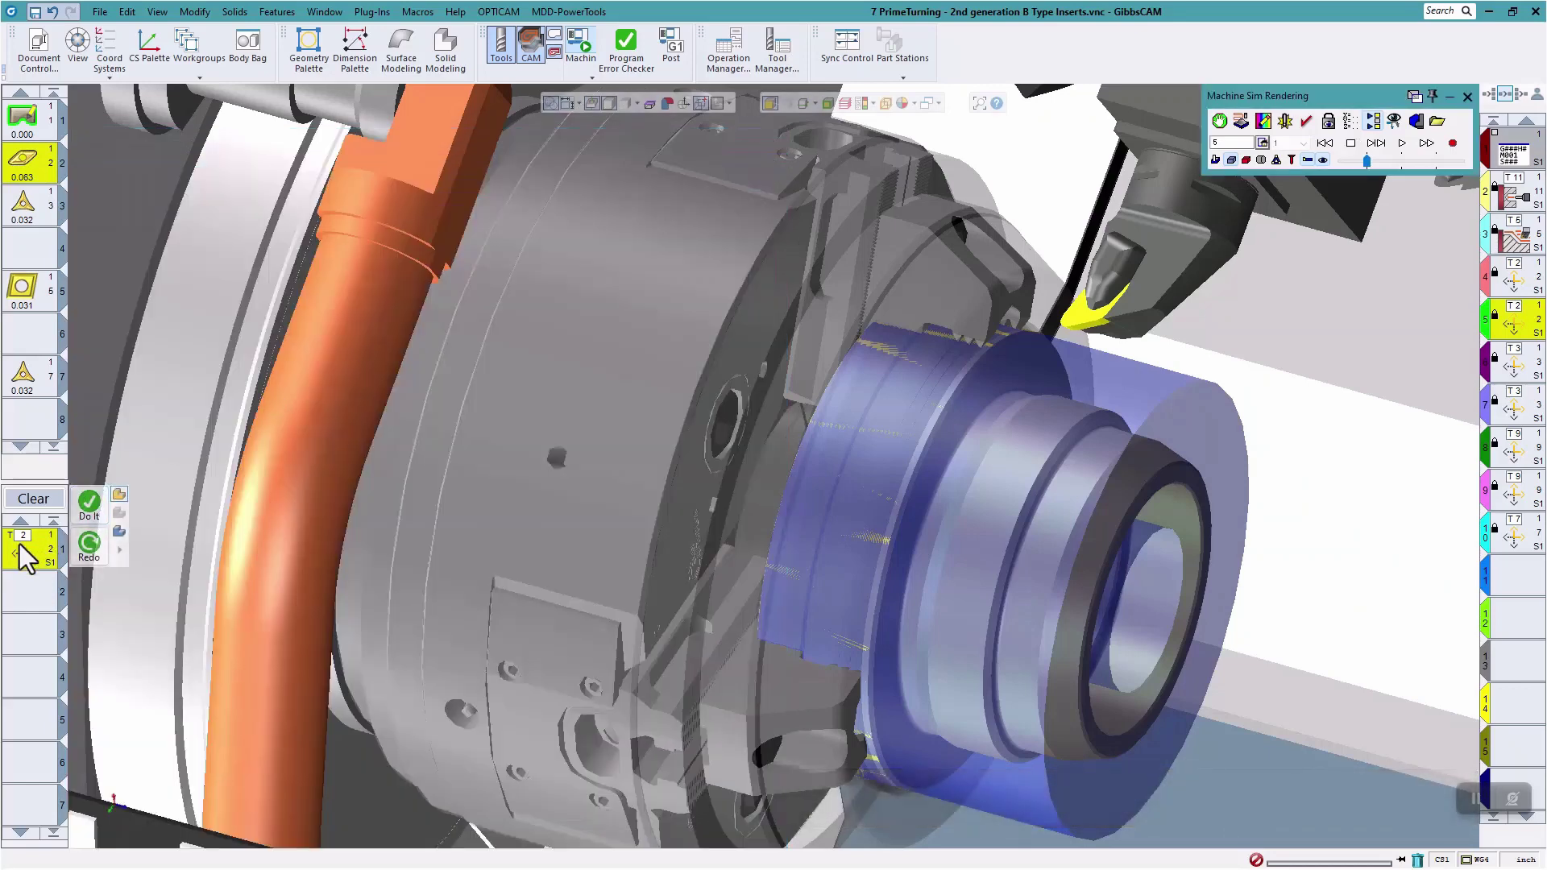
# Review the cut depth and feeds of the PrimeTurning roughing process, close it and start the machine simulation of its toolpath
pyautogui.doubleClick(19, 544)
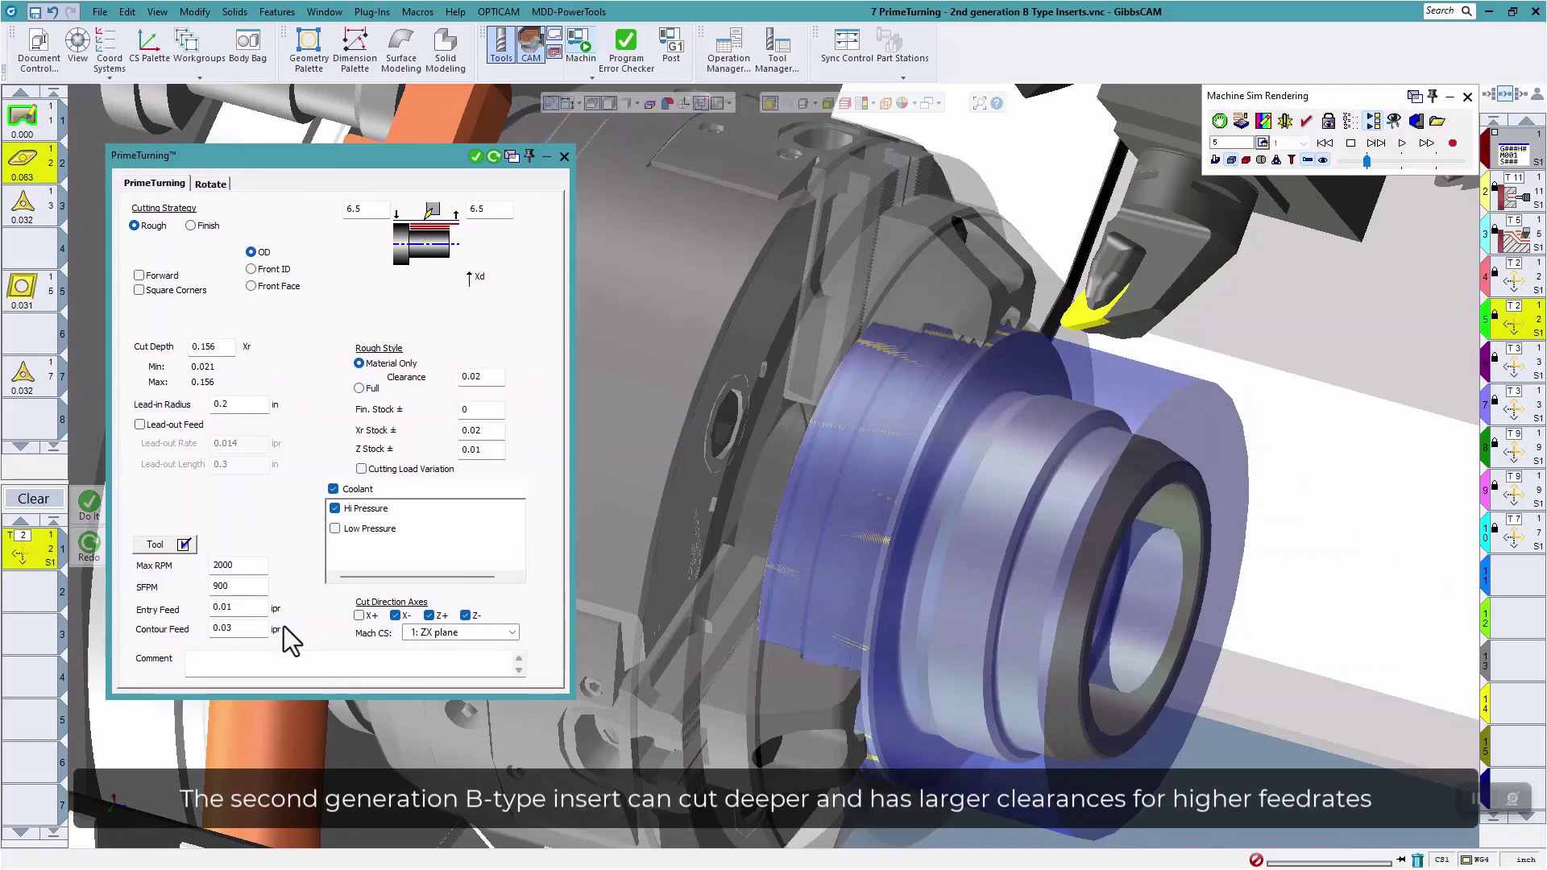
pyautogui.click(564, 156)
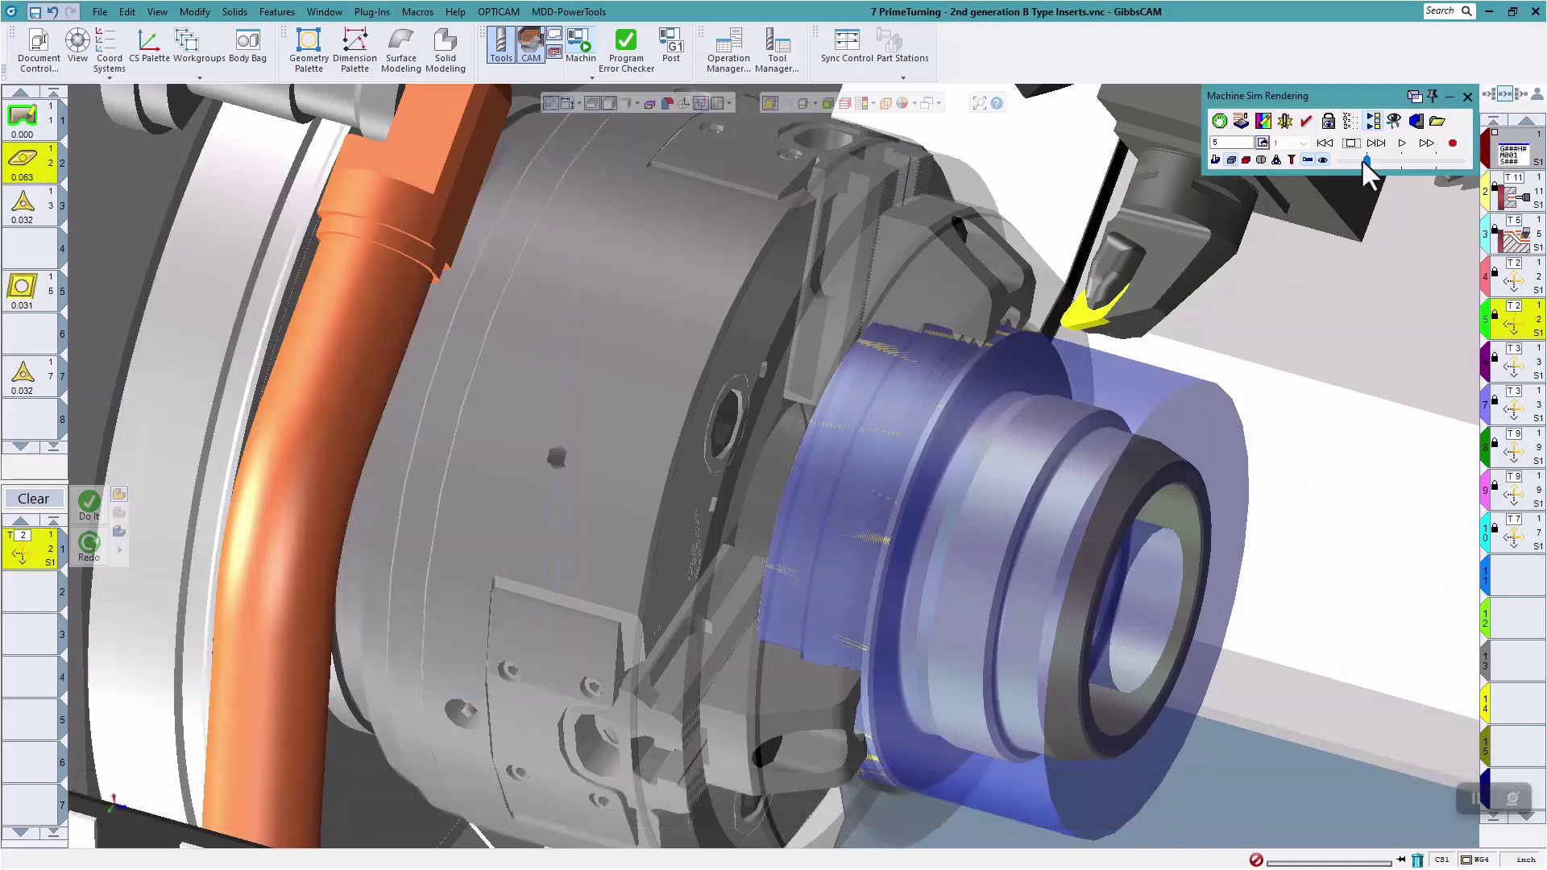
pyautogui.click(1403, 143)
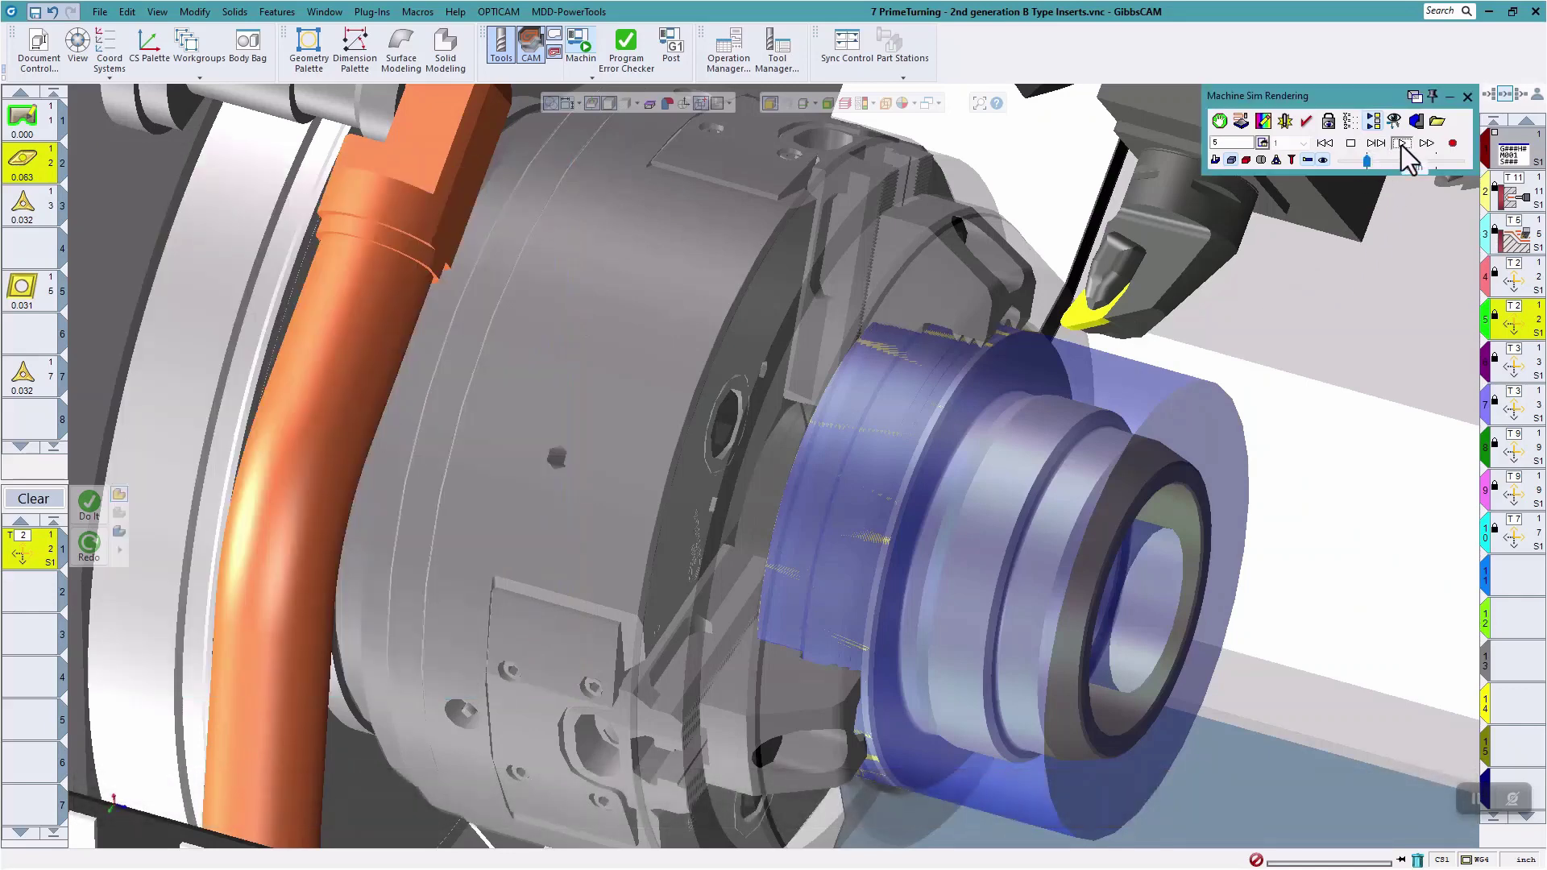